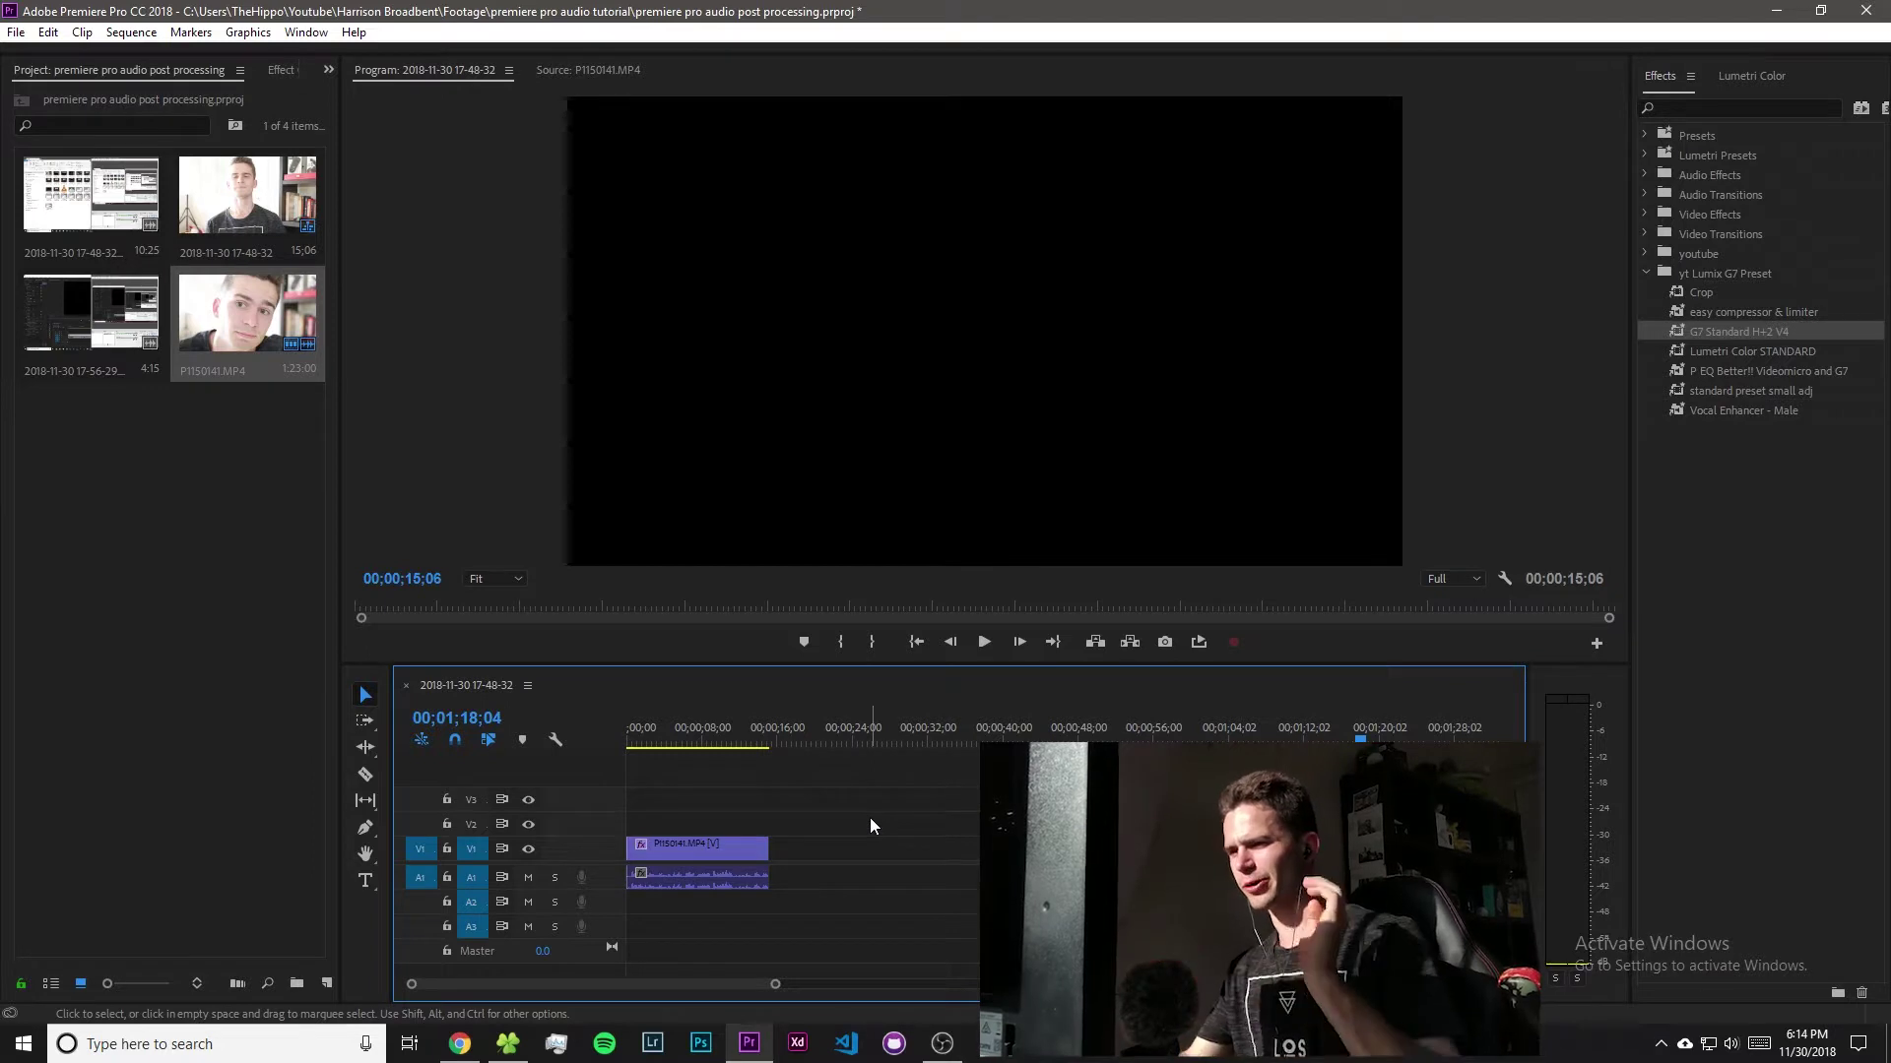
Return the playhead to the clip's start and play the unprocessed audio.
{"action": "left_click", "coordinate": [670, 741]}
{"action": "left_click_drag", "start_coordinate": [670, 740], "coordinate": [624, 737]}
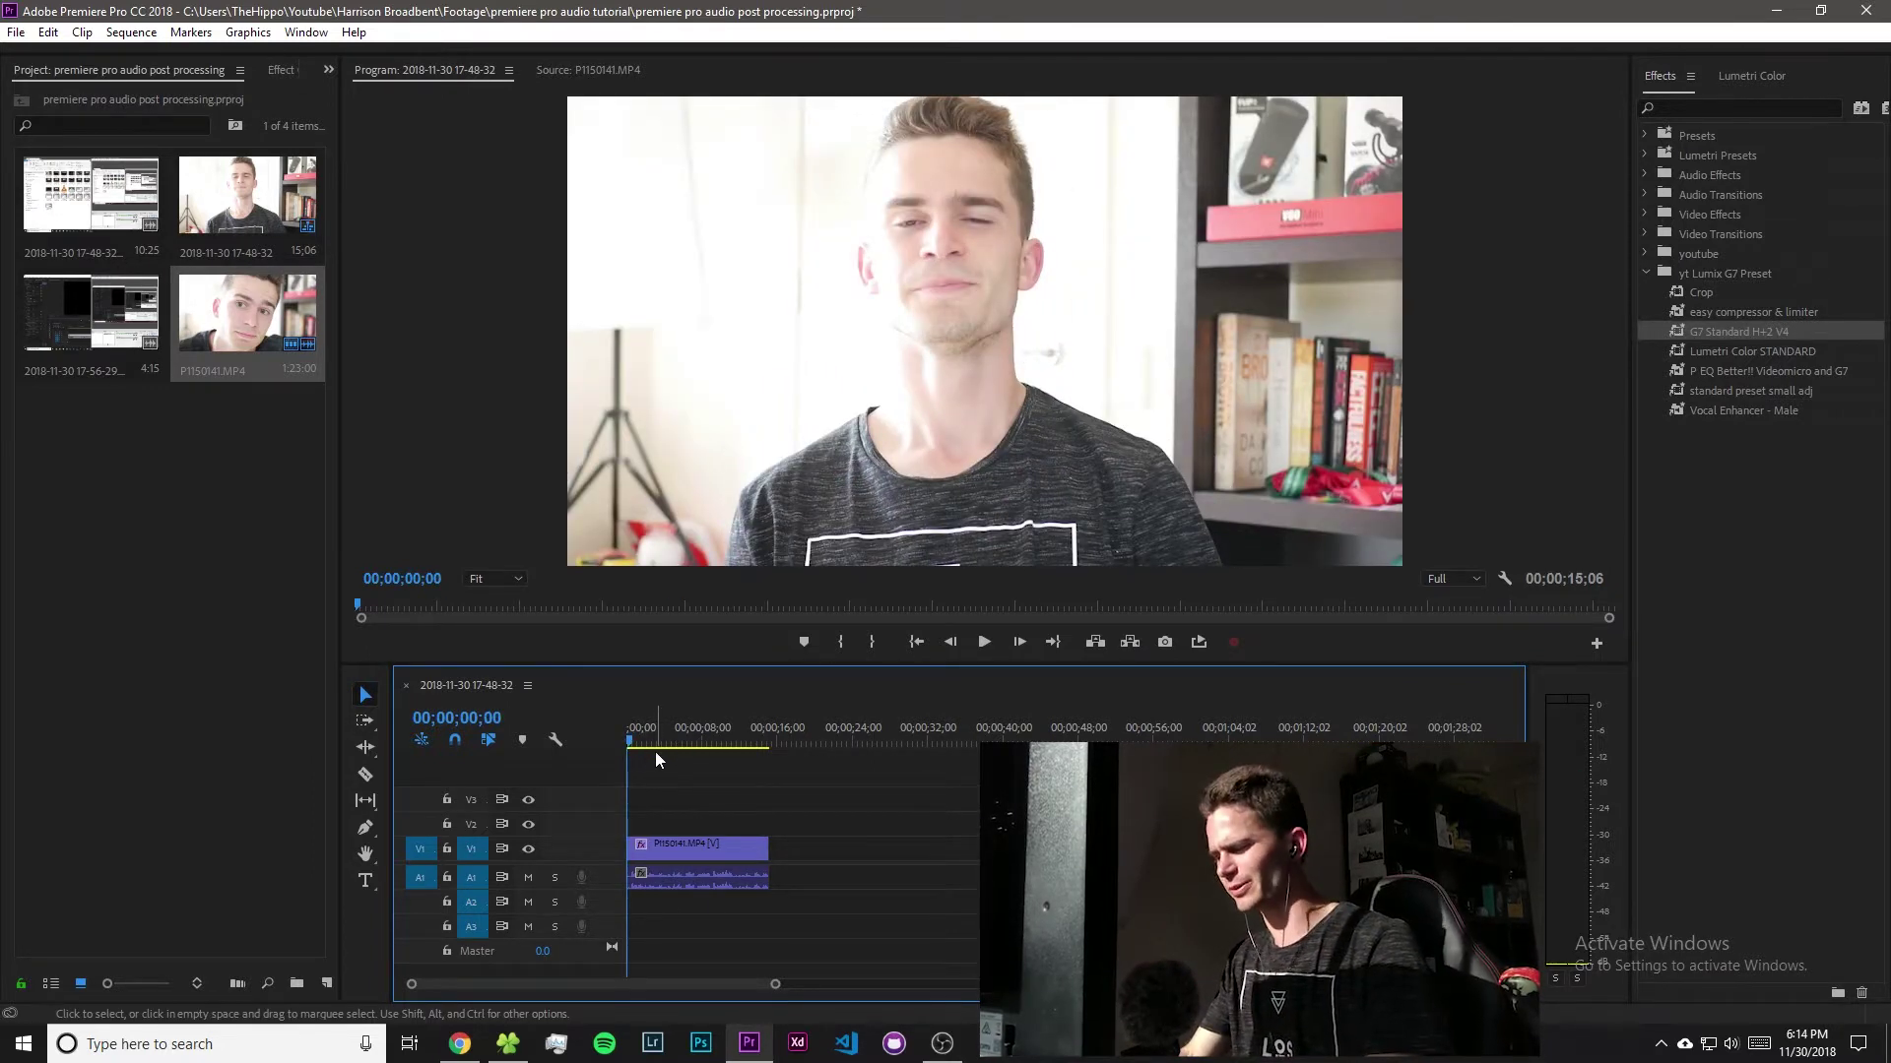
{"action": "key", "text": "space"}
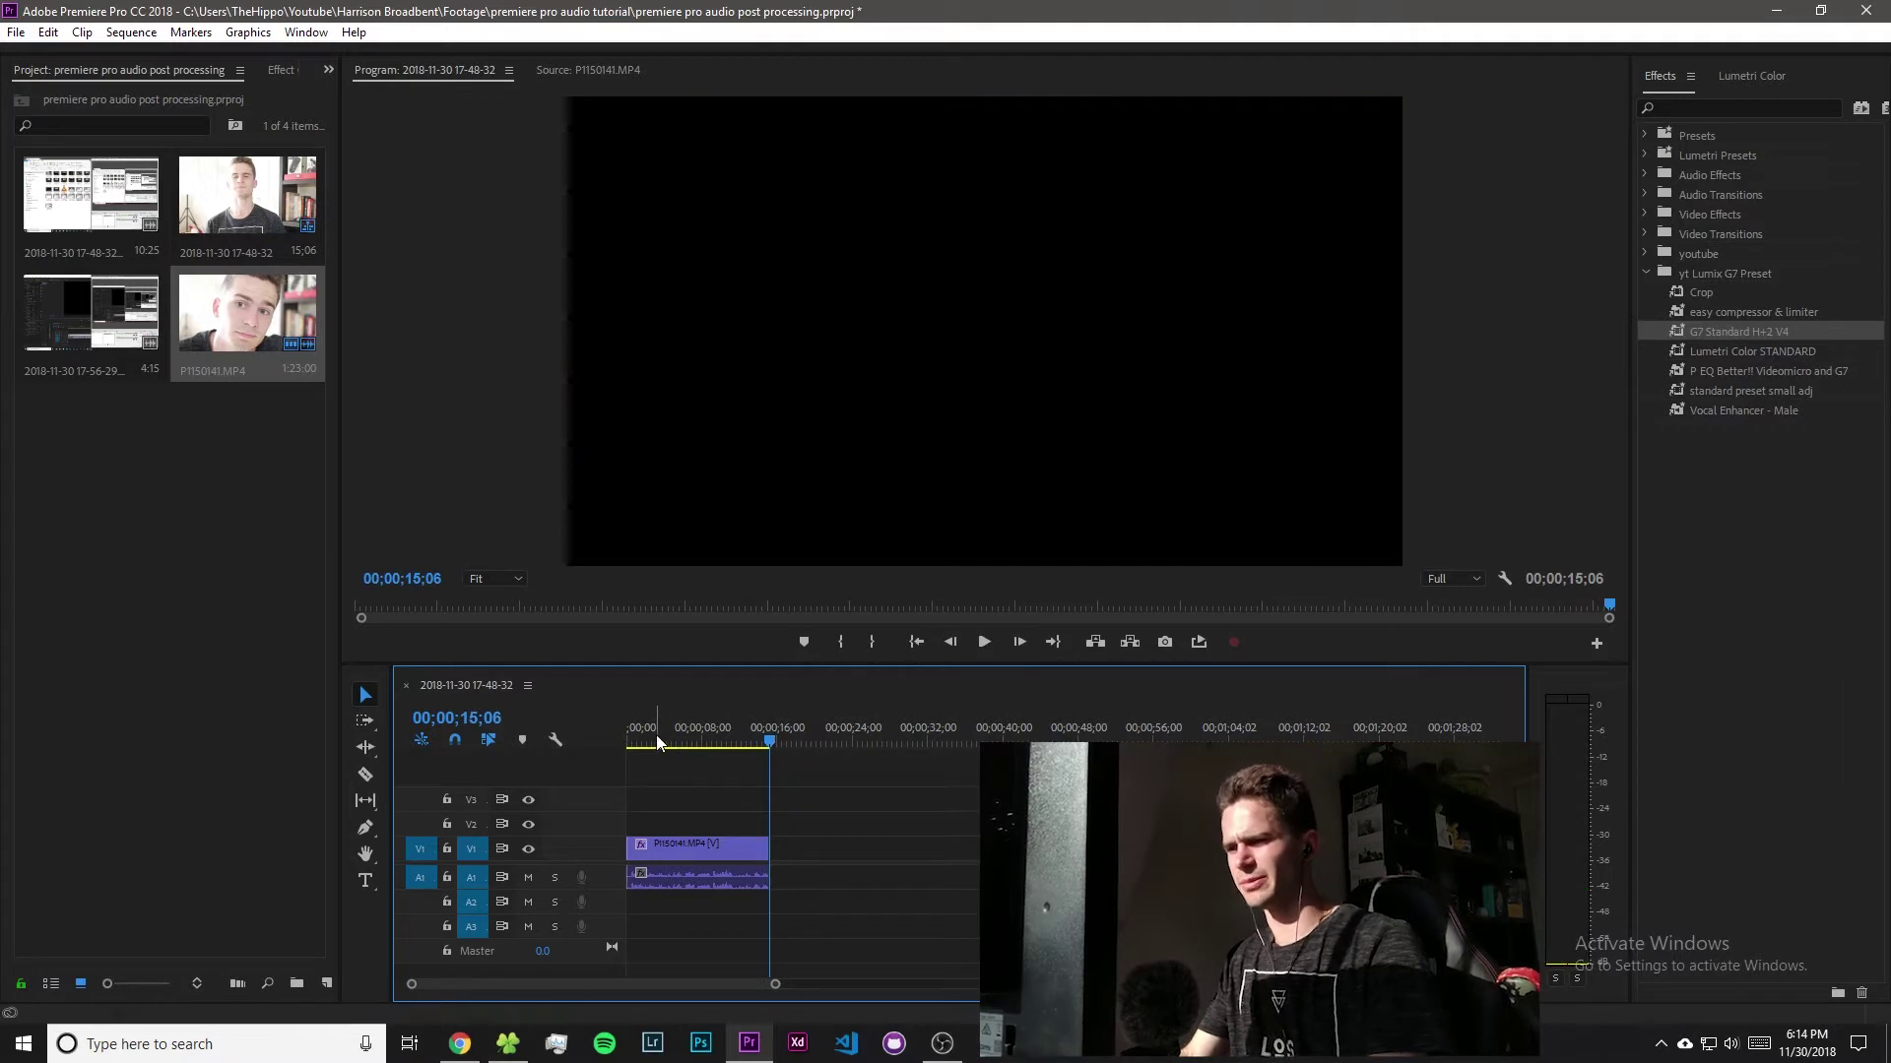
Save the project, replay the original audio, then return the playhead to the start.
{"action": "key", "text": "ctrl+s"}
{"action": "left_click", "coordinate": [632, 739]}
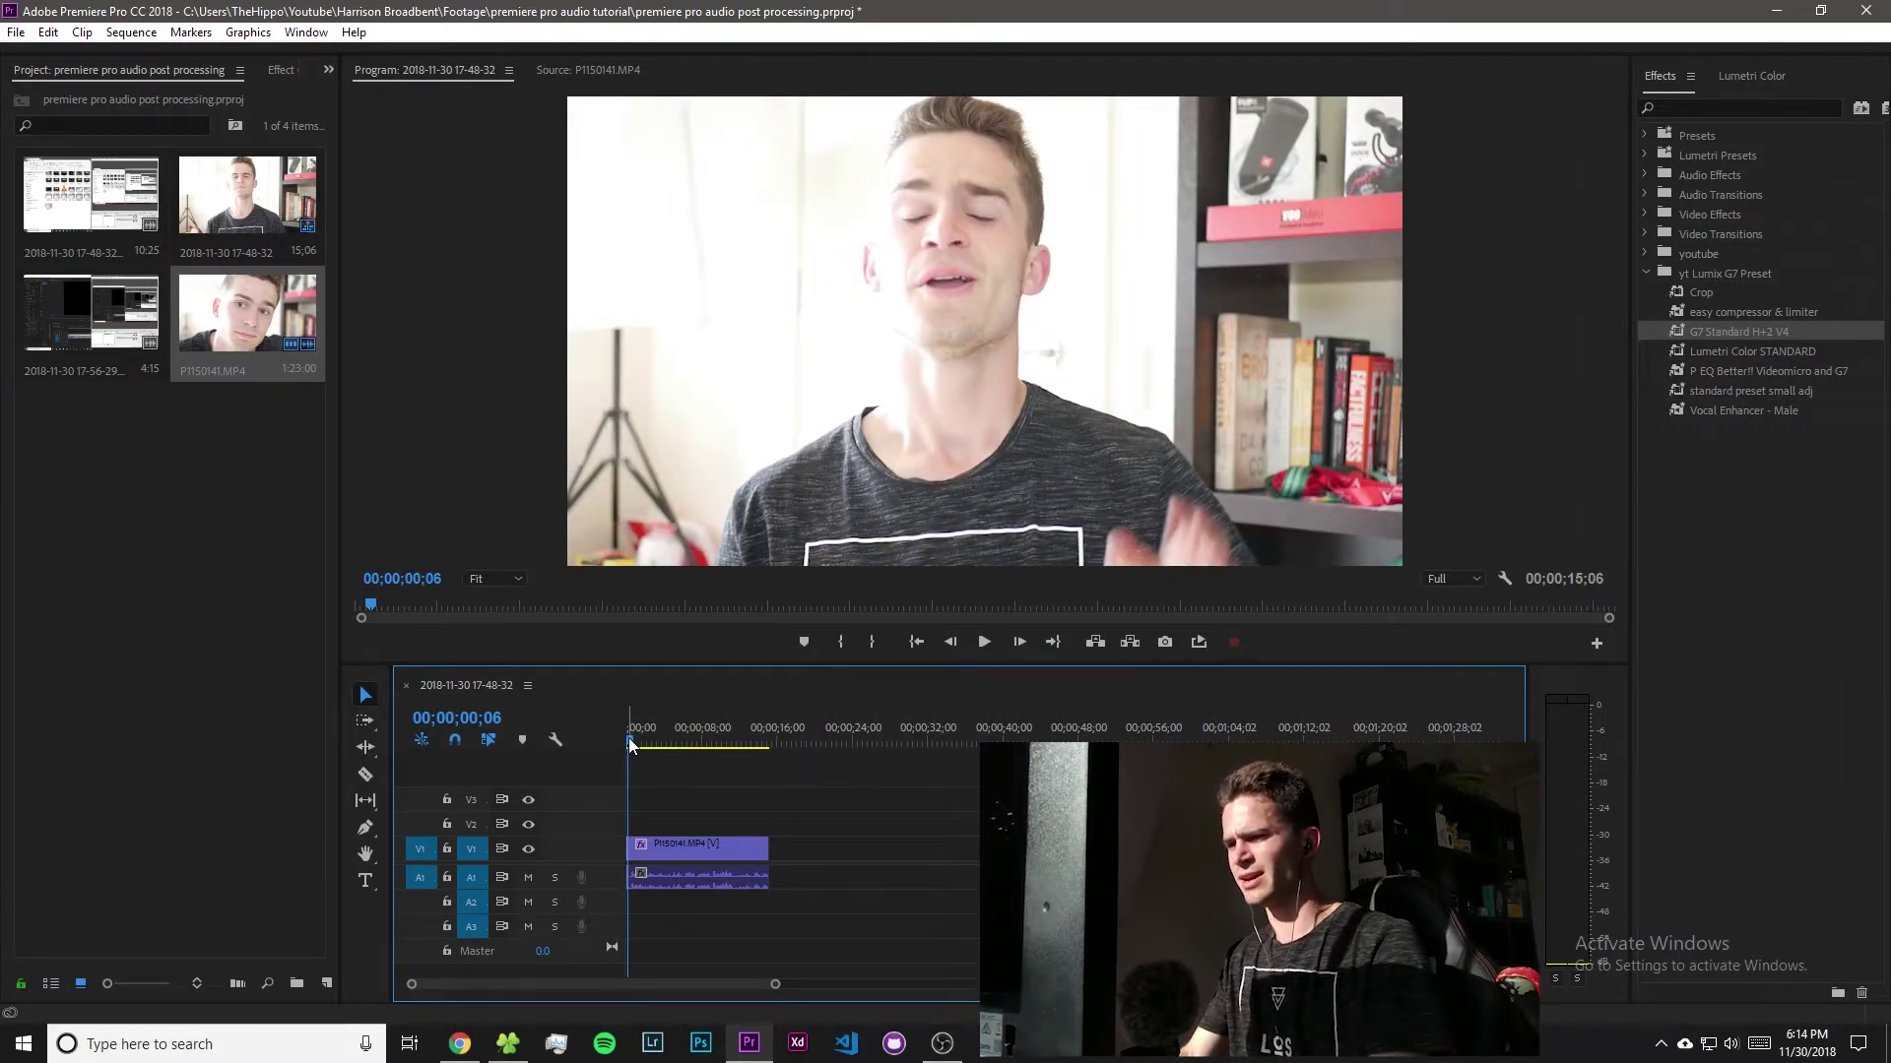
{"action": "left_click_drag", "start_coordinate": [635, 745], "coordinate": [646, 745]}
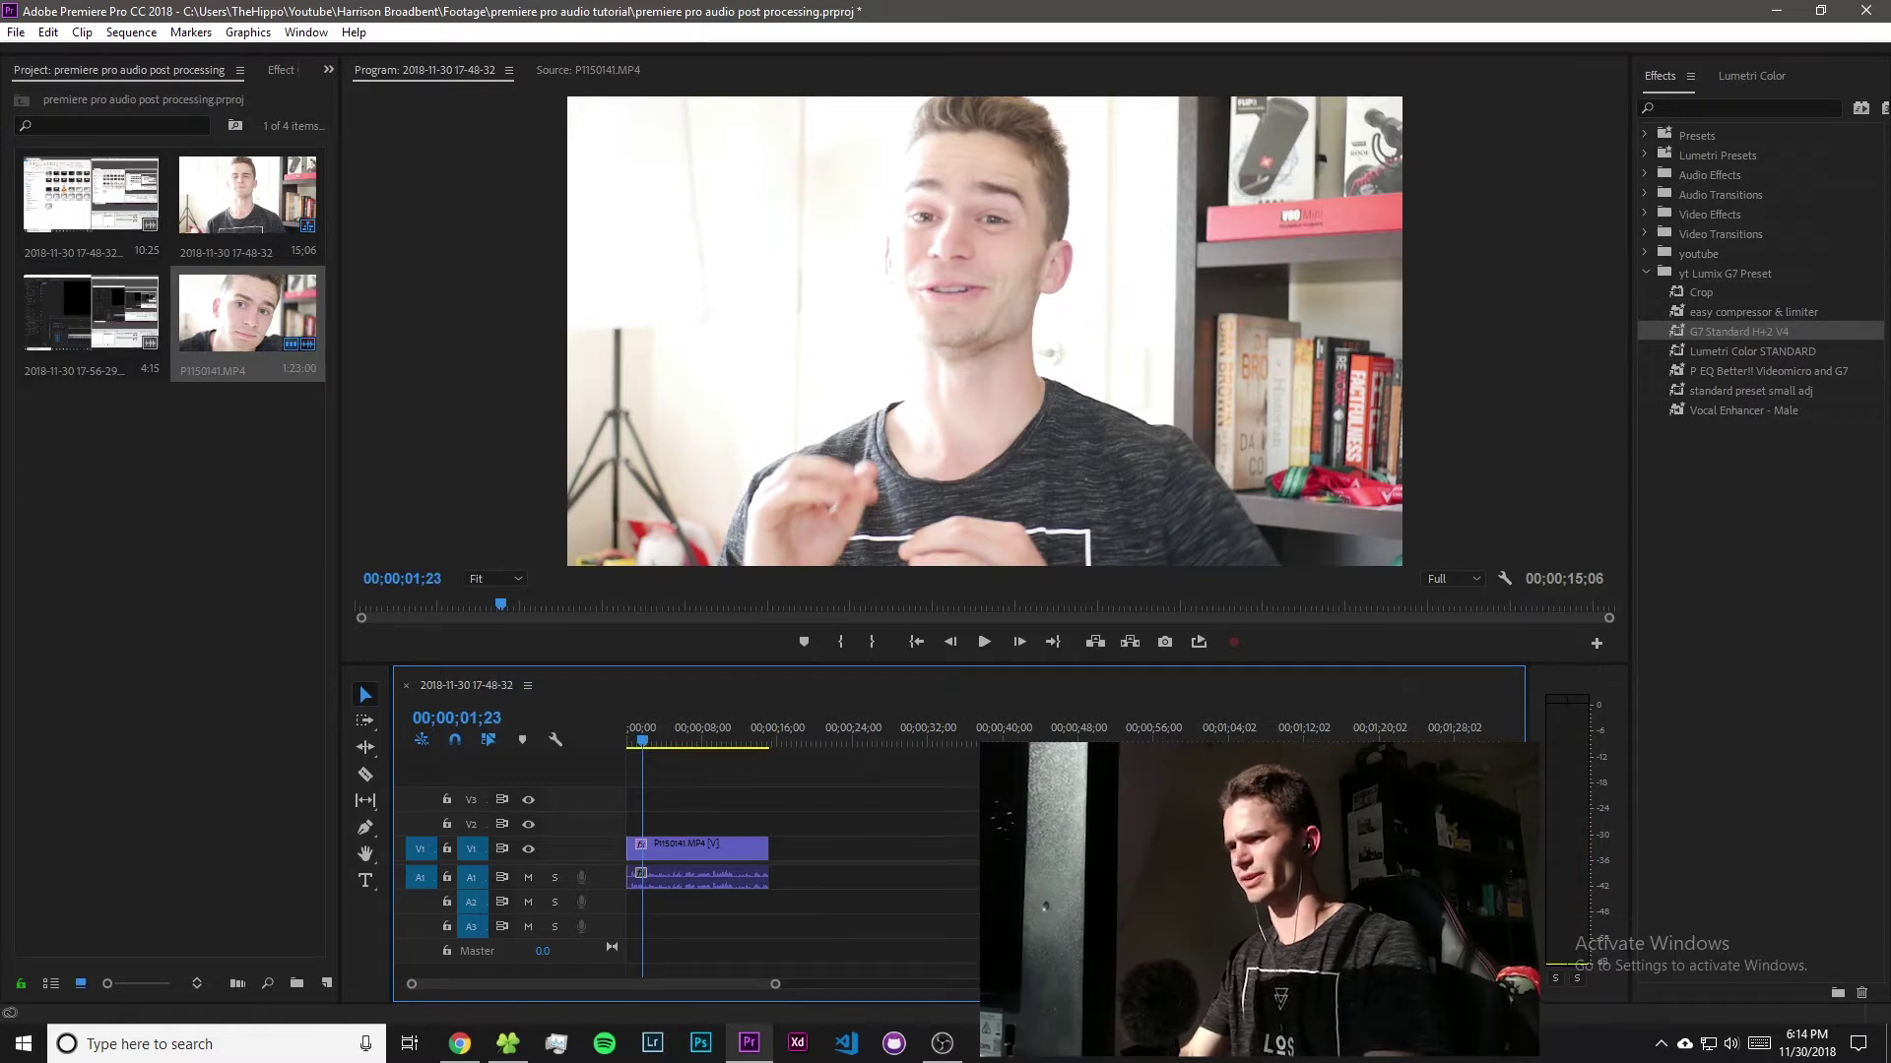
{"action": "key", "text": "space"}
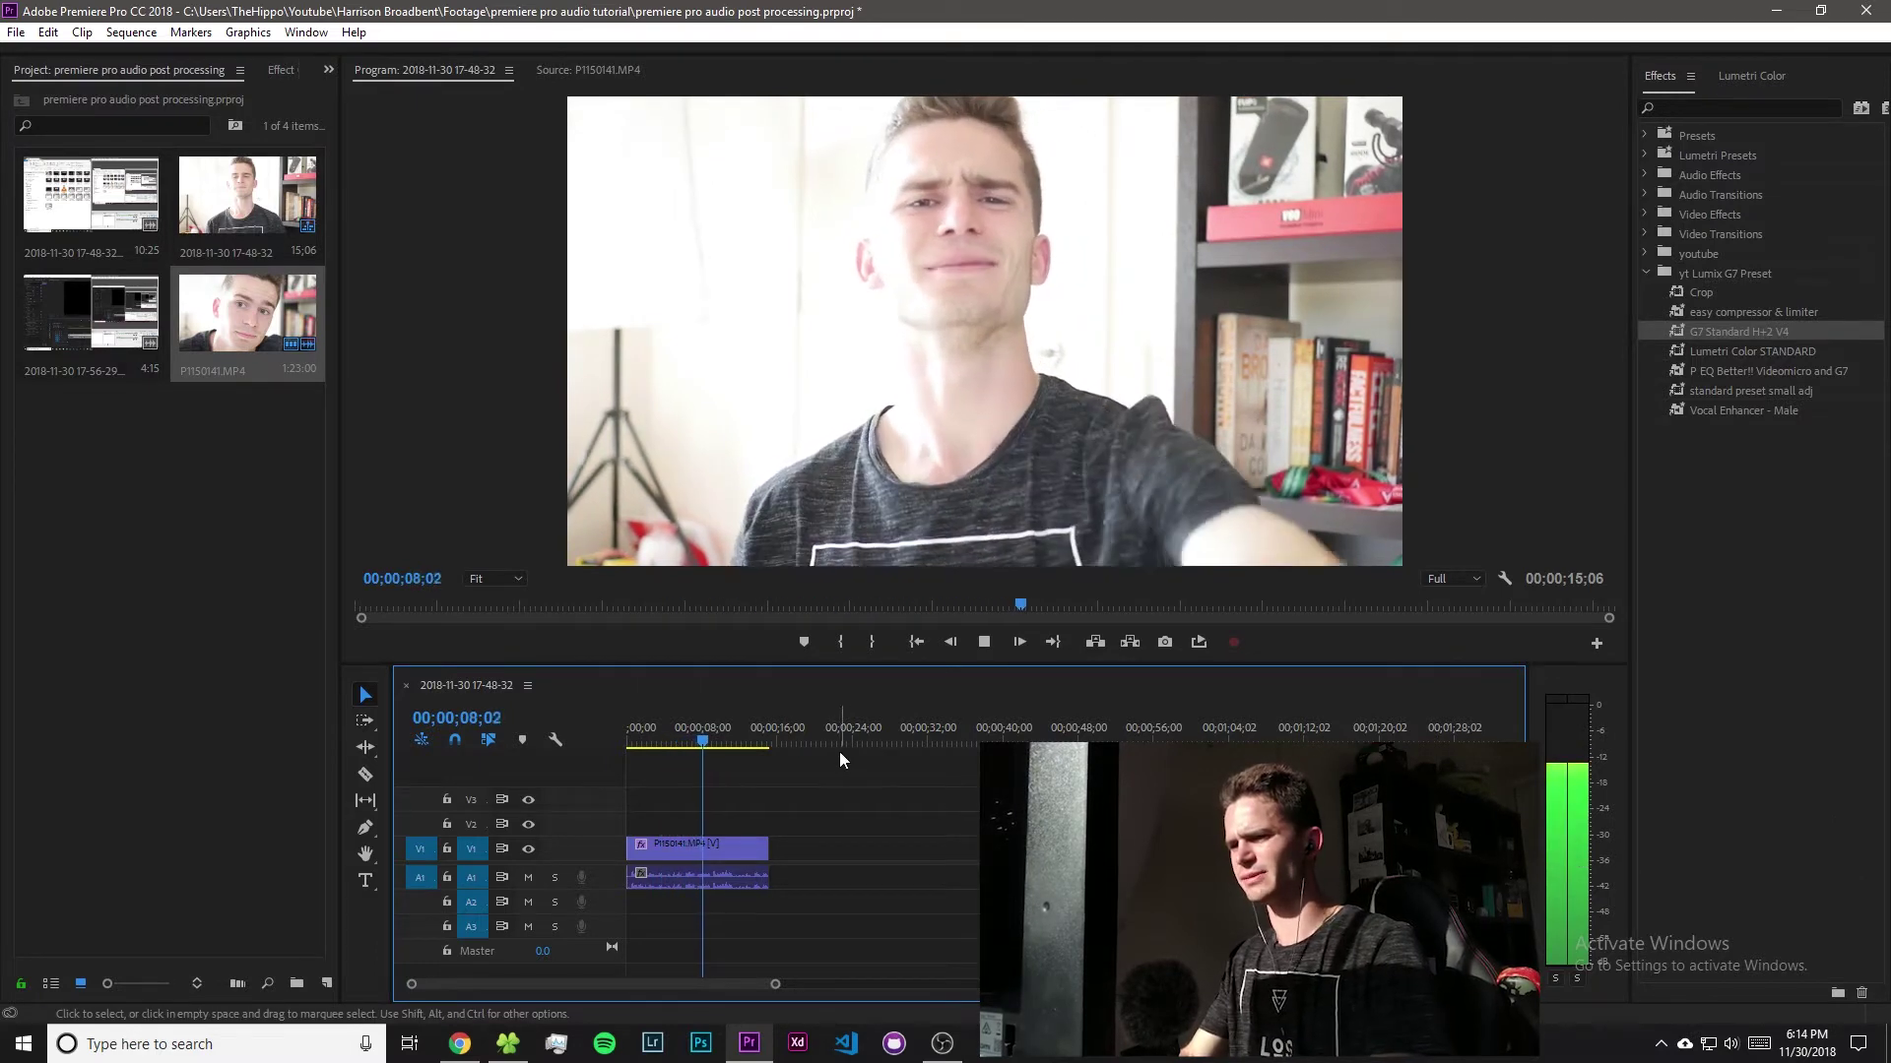
{"action": "key", "text": "space"}
{"action": "left_click_drag", "start_coordinate": [677, 737], "coordinate": [619, 747]}
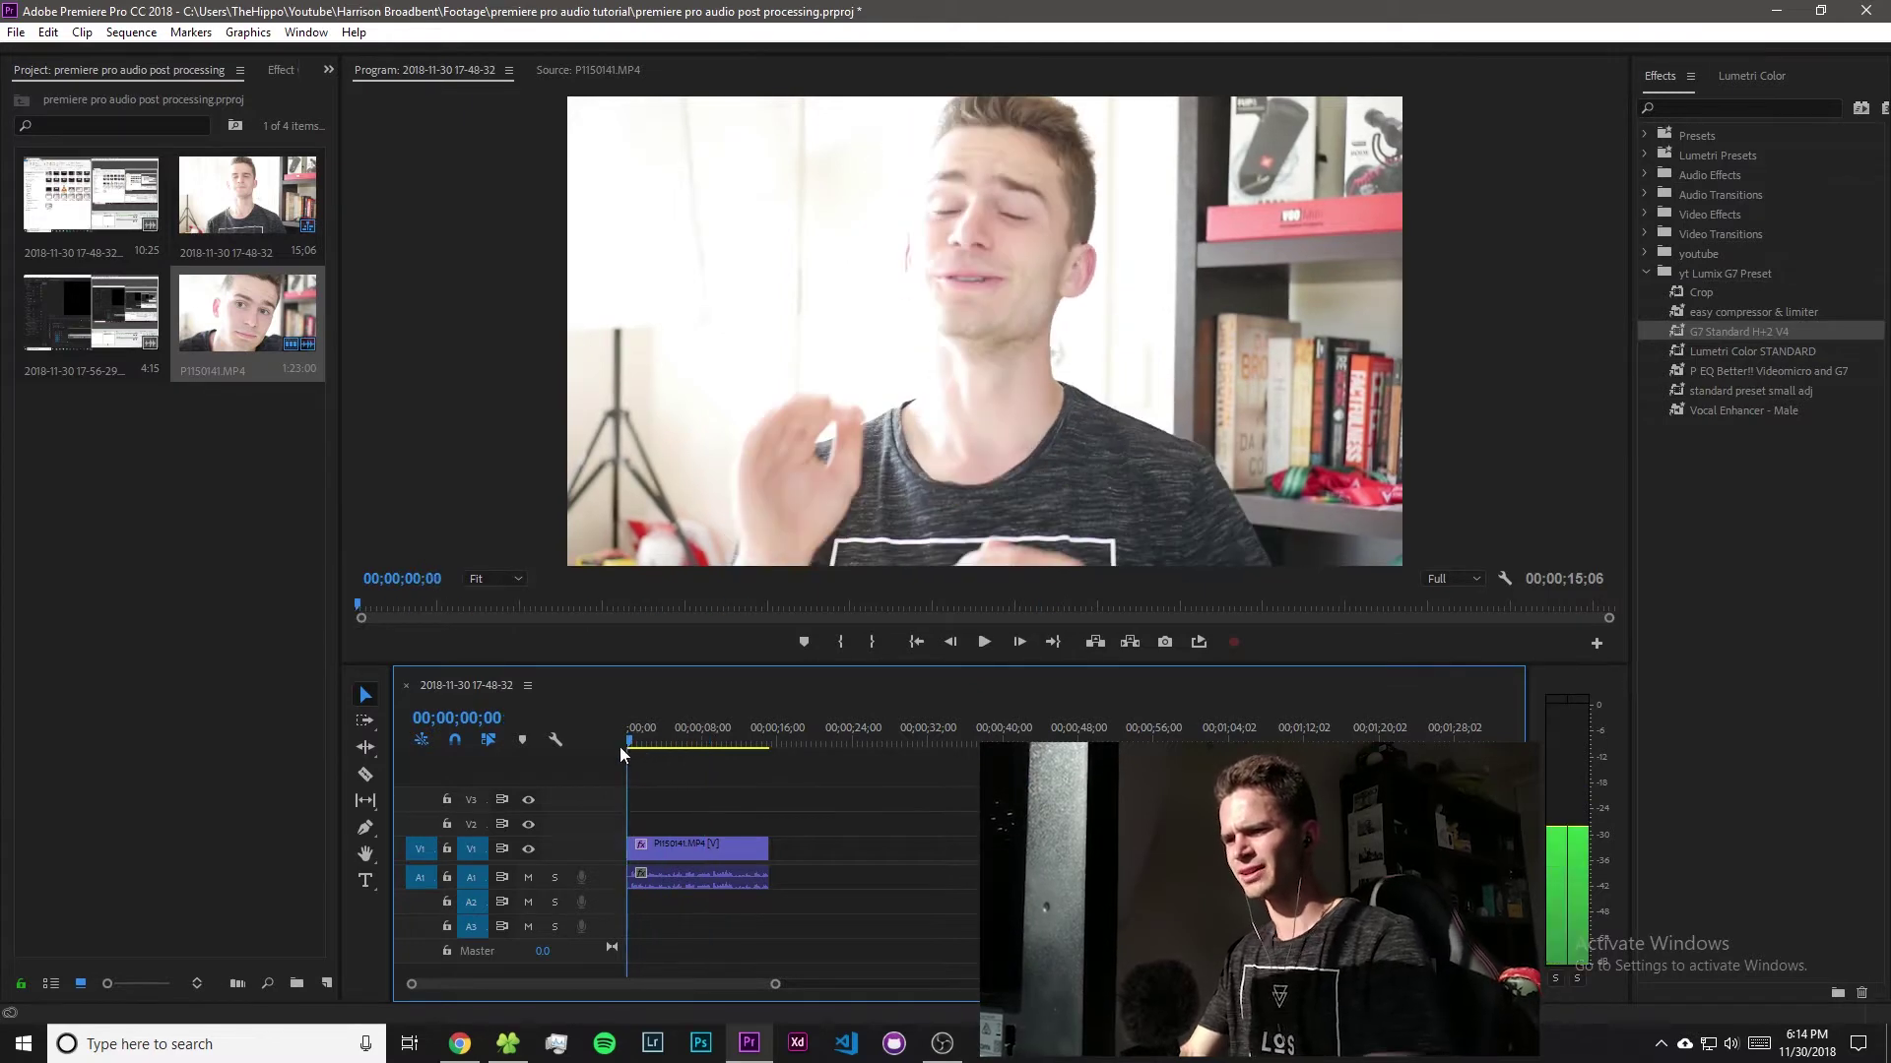
Normalize the clip's audio gain to a 0 dB max peak and play it back.
{"action": "left_click", "coordinate": [683, 846]}
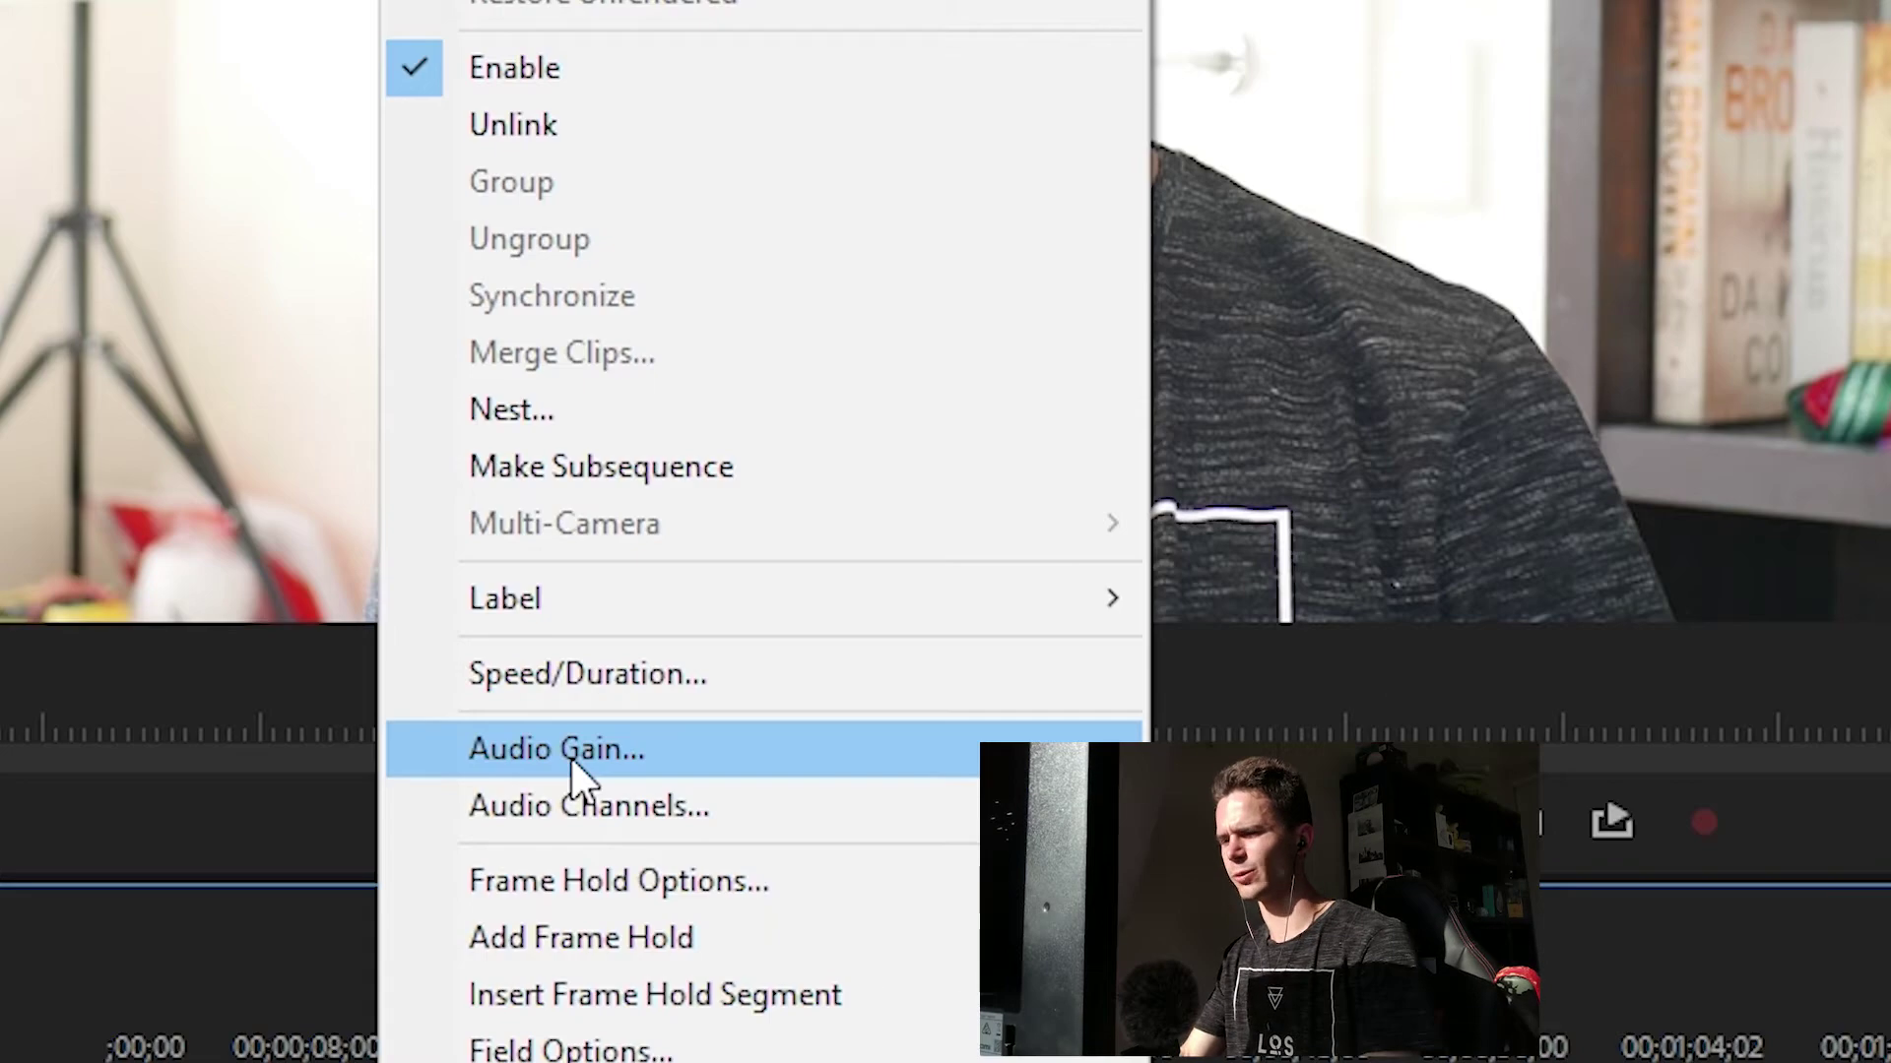
{"action": "left_click", "coordinate": [571, 758]}
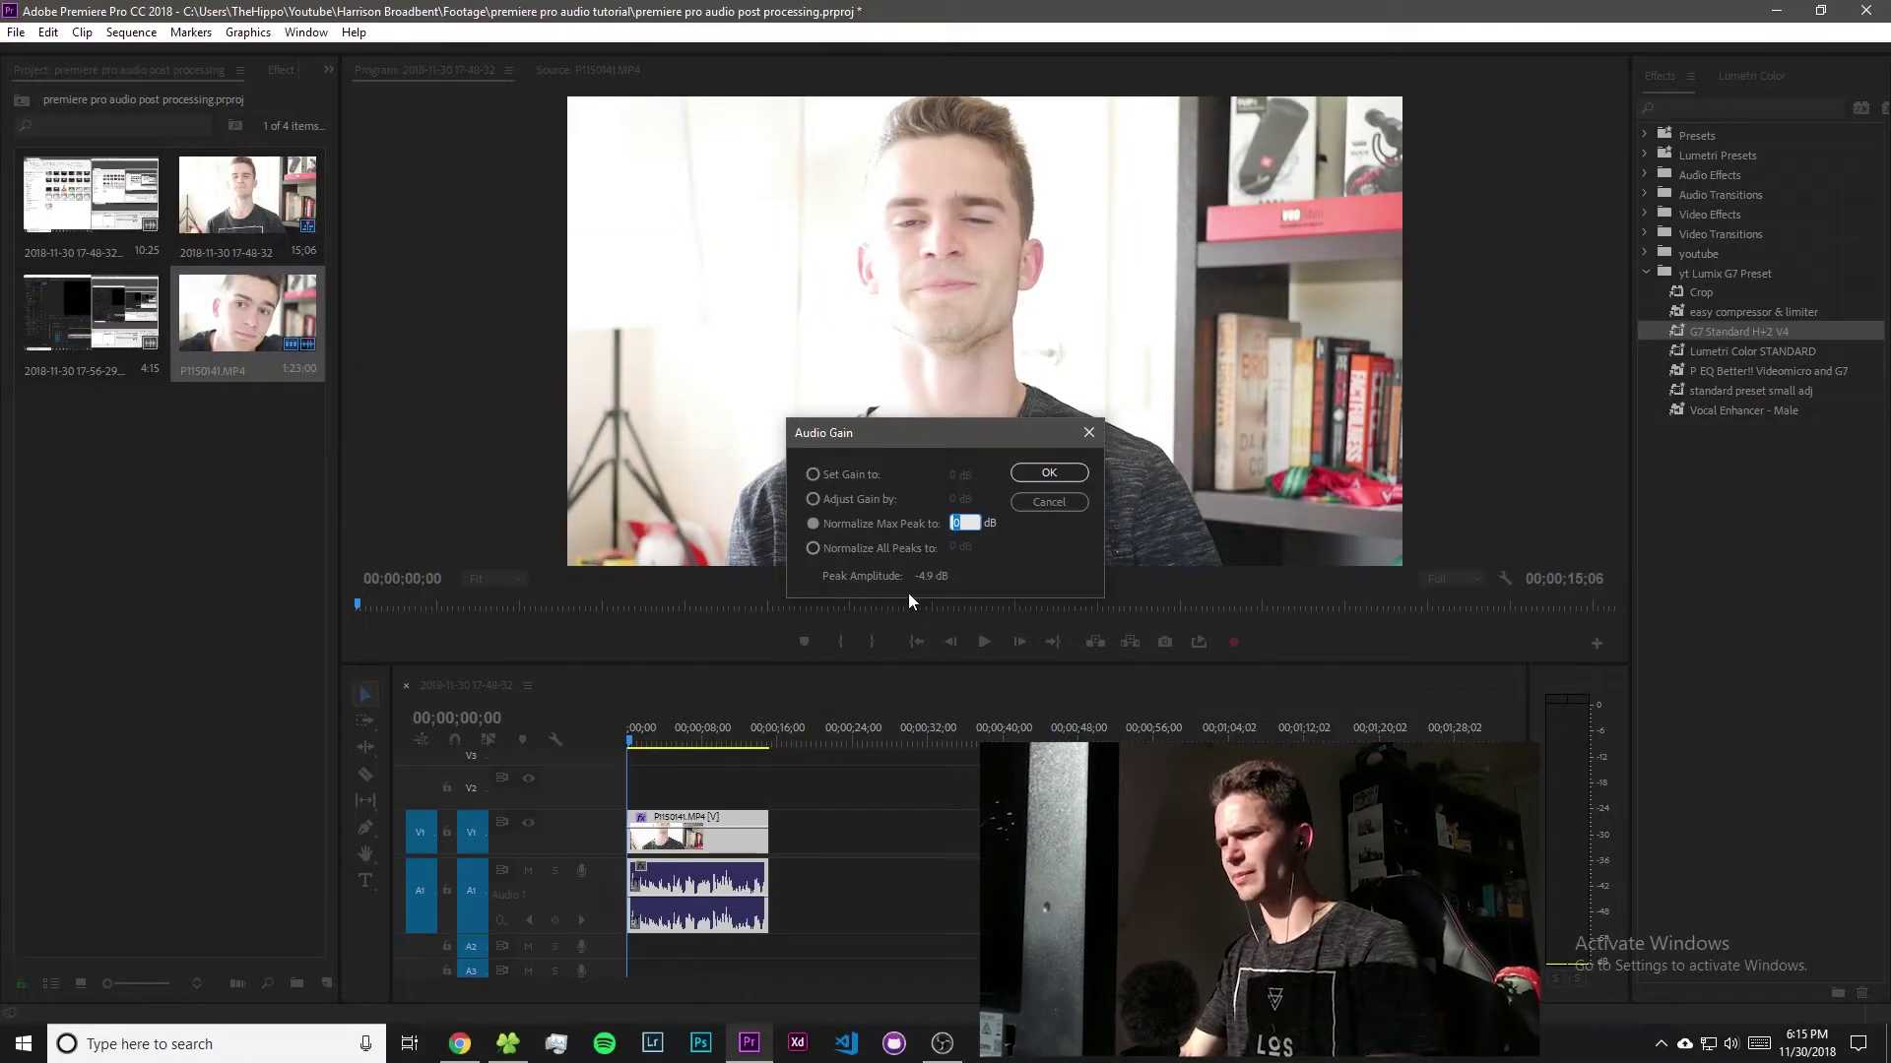
{"action": "left_click_drag", "start_coordinate": [903, 432], "coordinate": [1154, 416]}
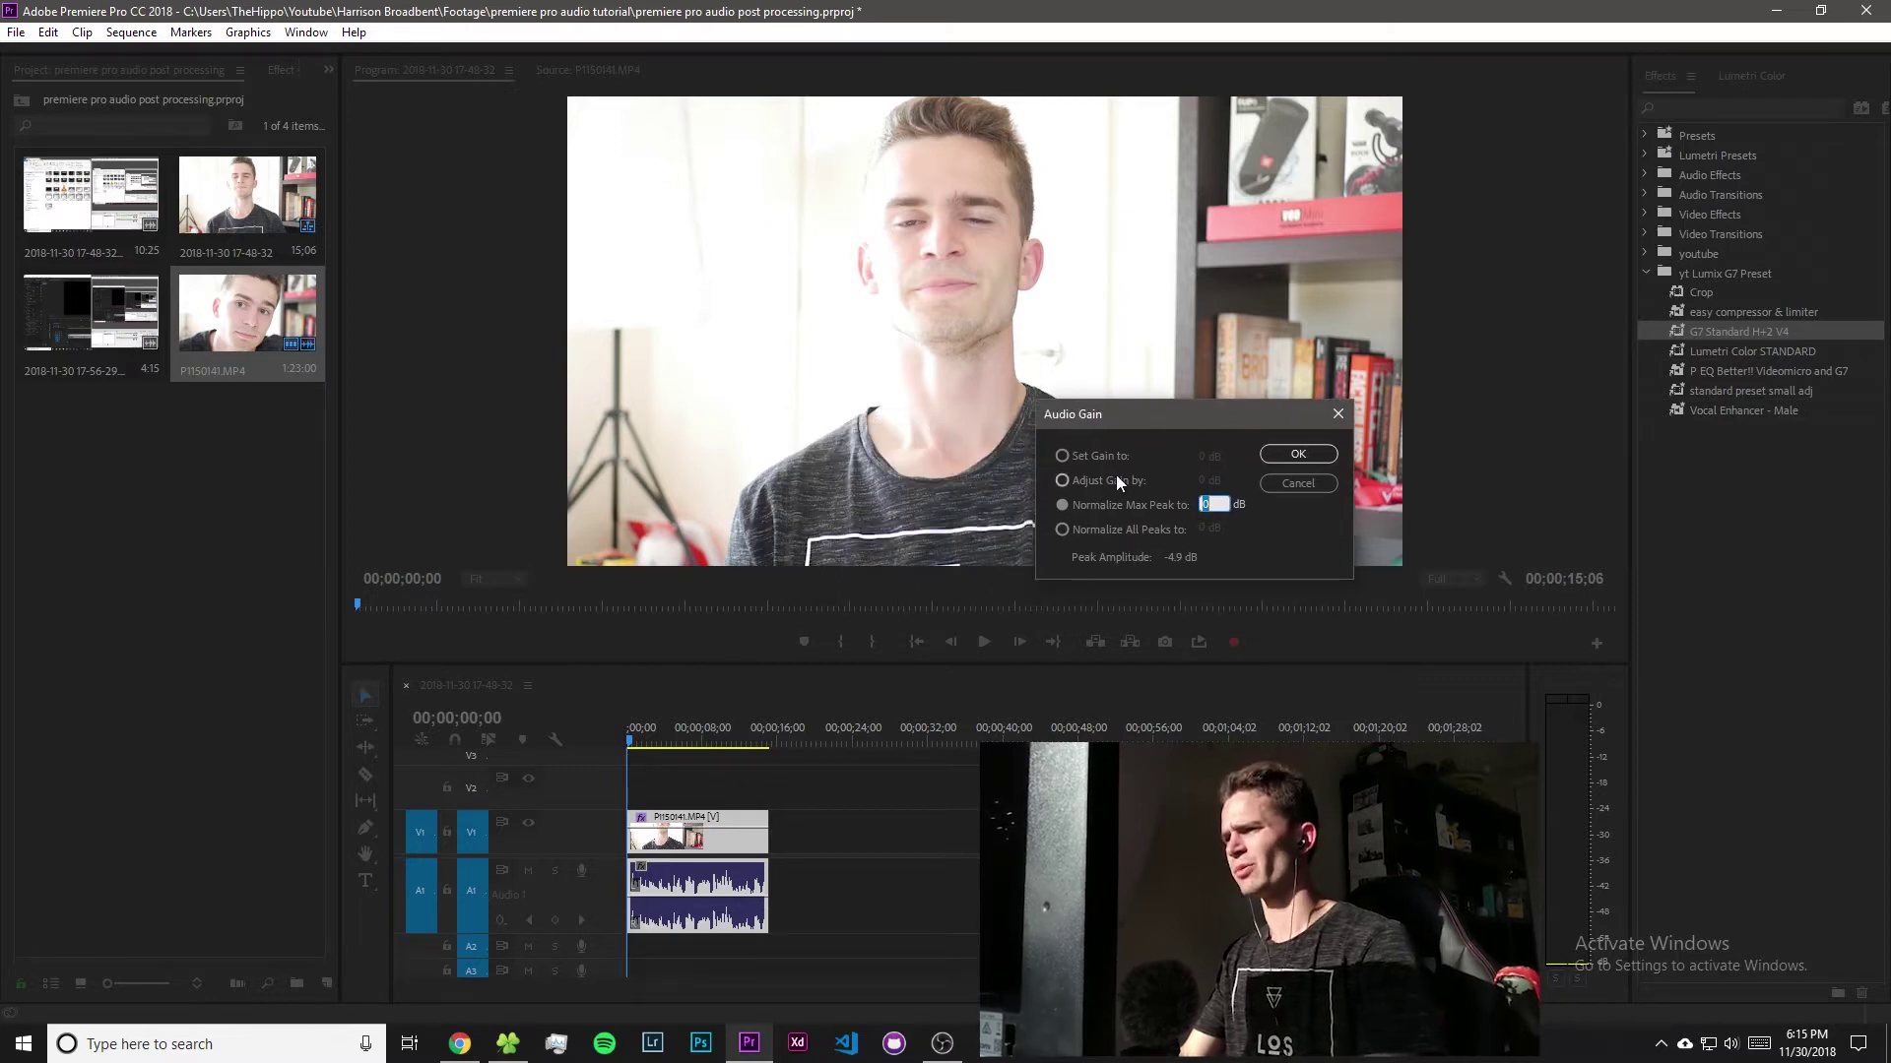
{"action": "left_click", "coordinate": [1127, 506]}
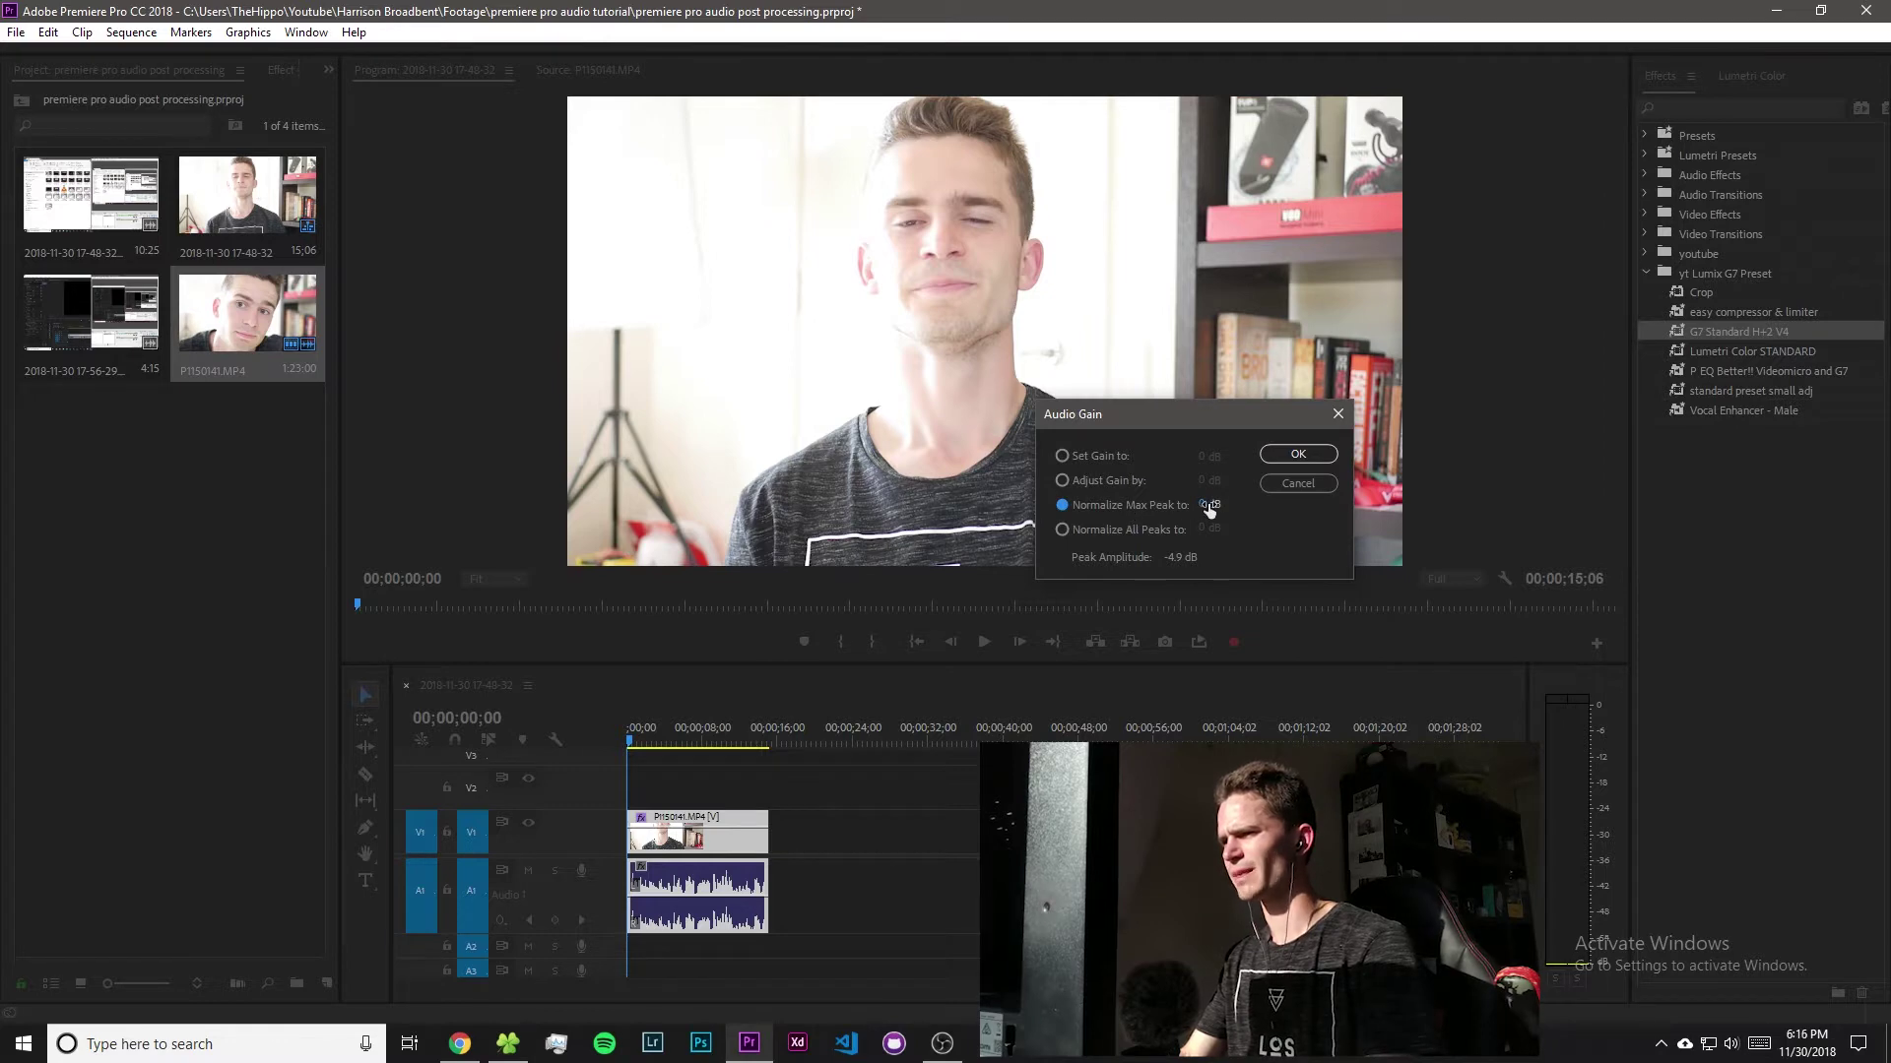
{"action": "left_click", "coordinate": [1292, 454]}
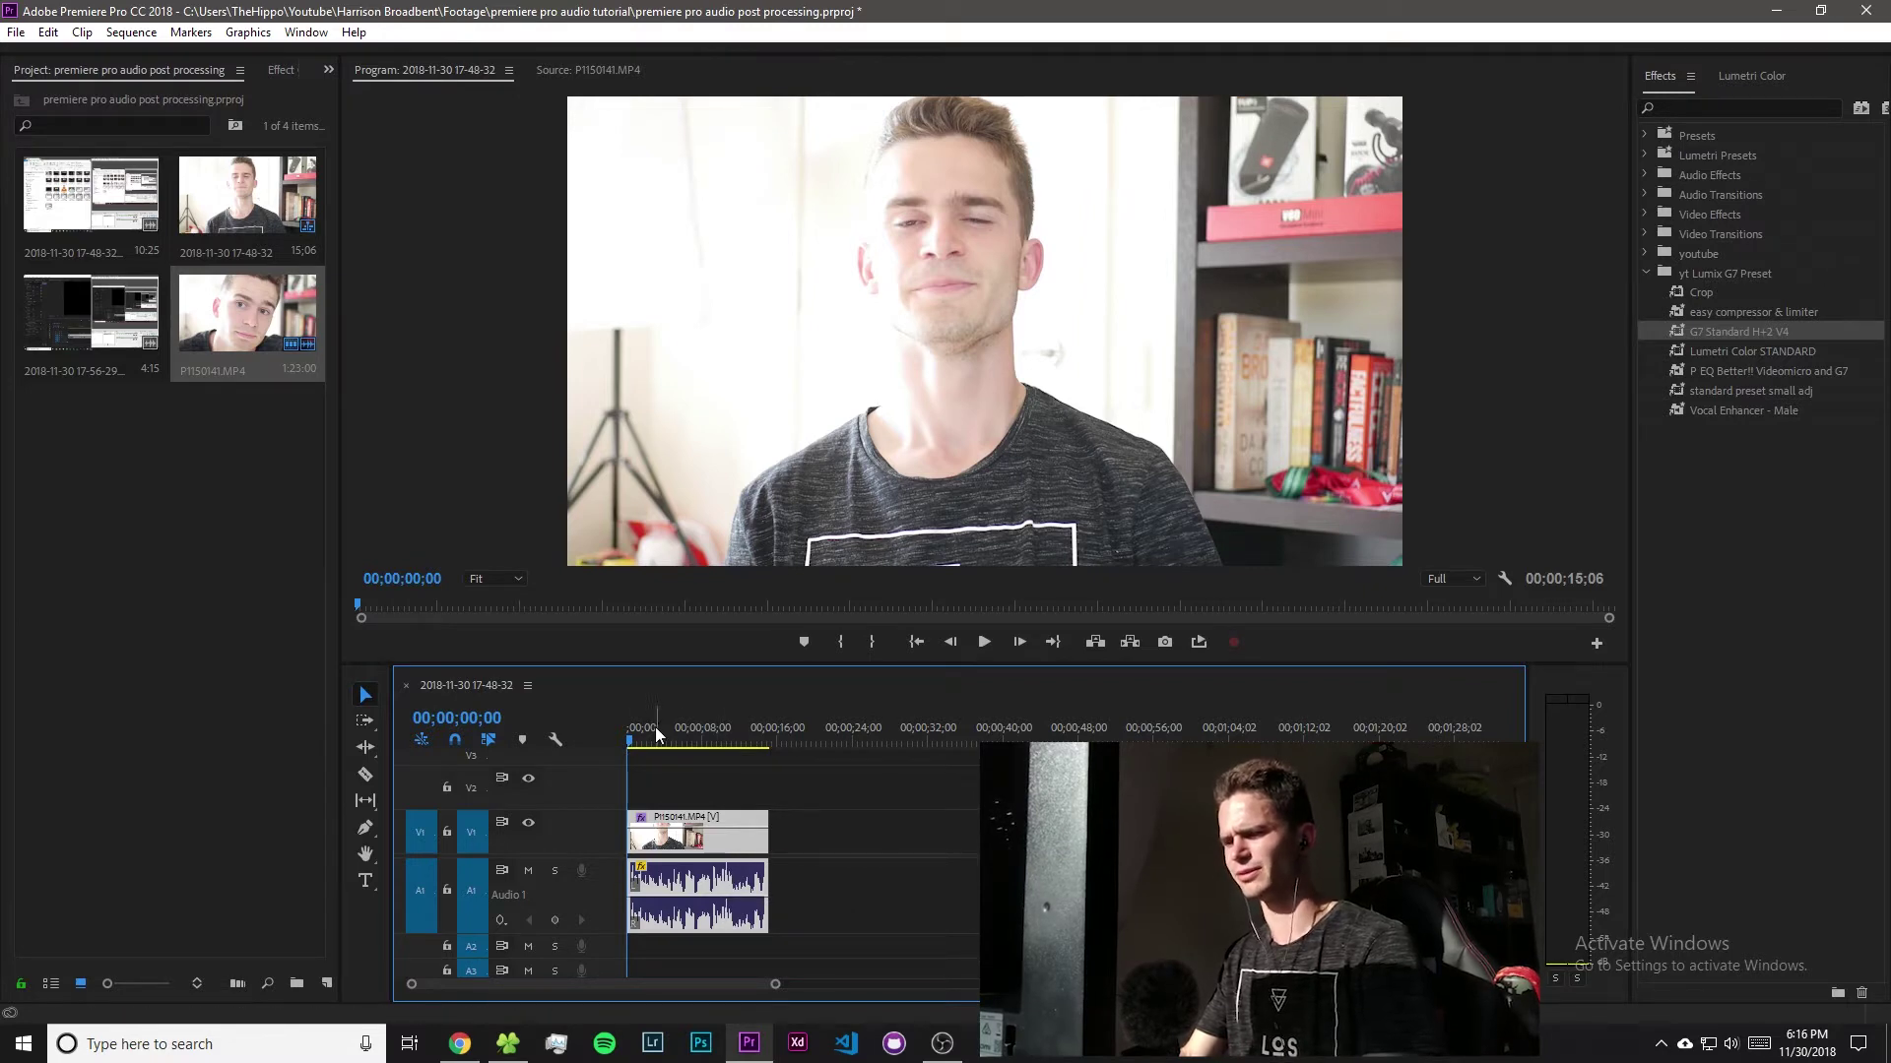
{"action": "key", "text": "space"}
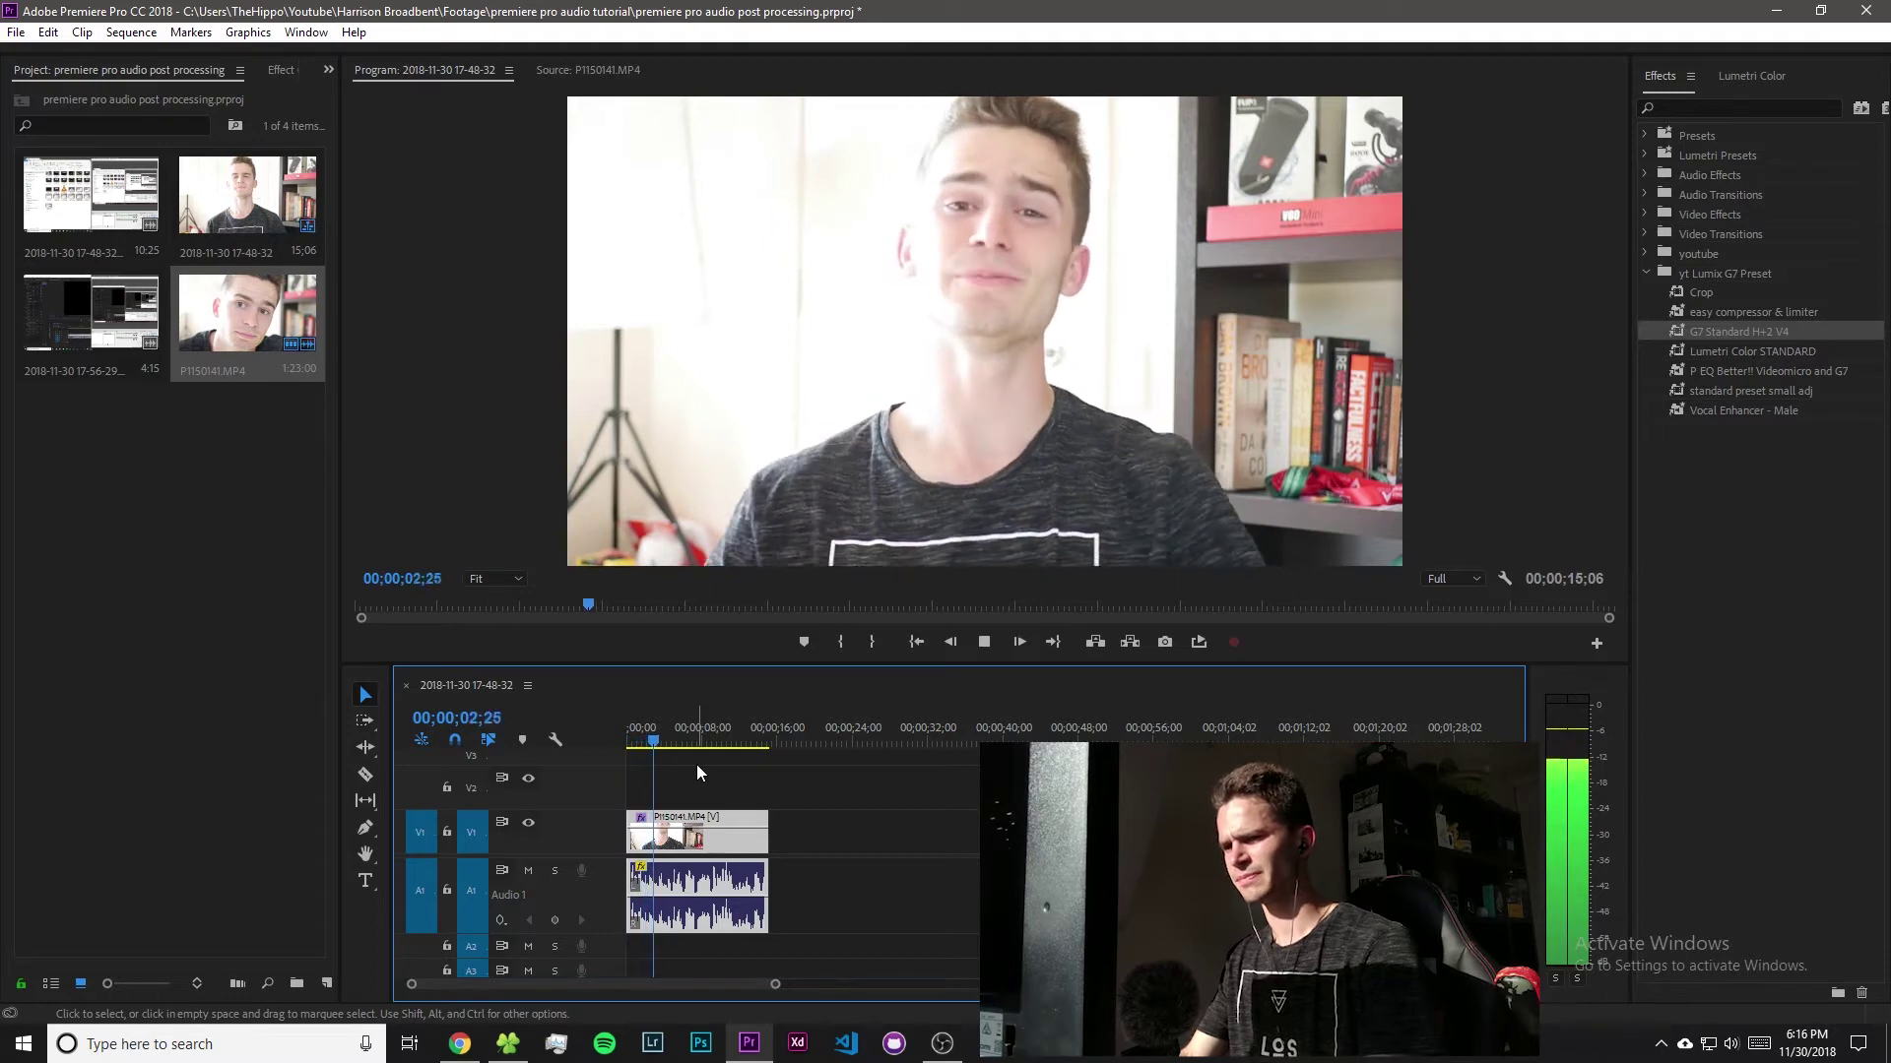
{"action": "key", "text": "space"}
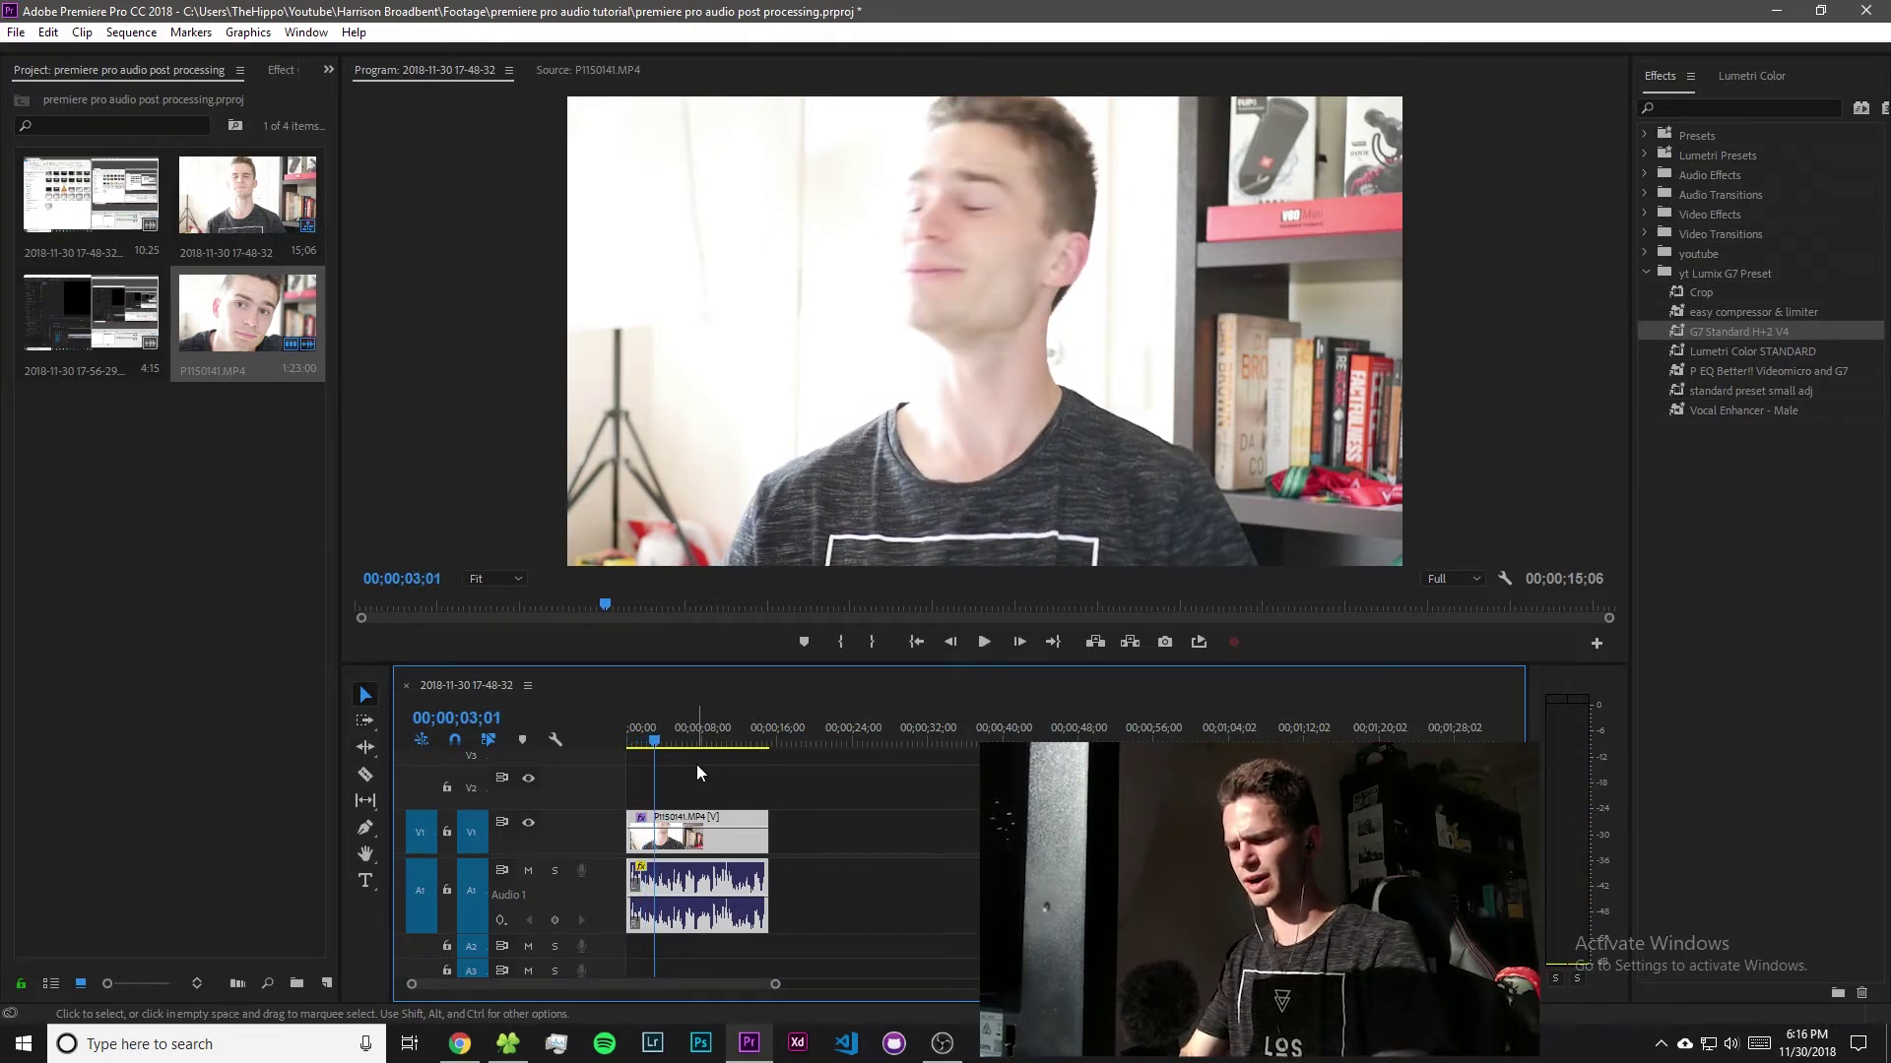
{"action": "key", "text": "ctrl+z"}
{"action": "key", "text": "Home"}
{"action": "key", "text": "space"}
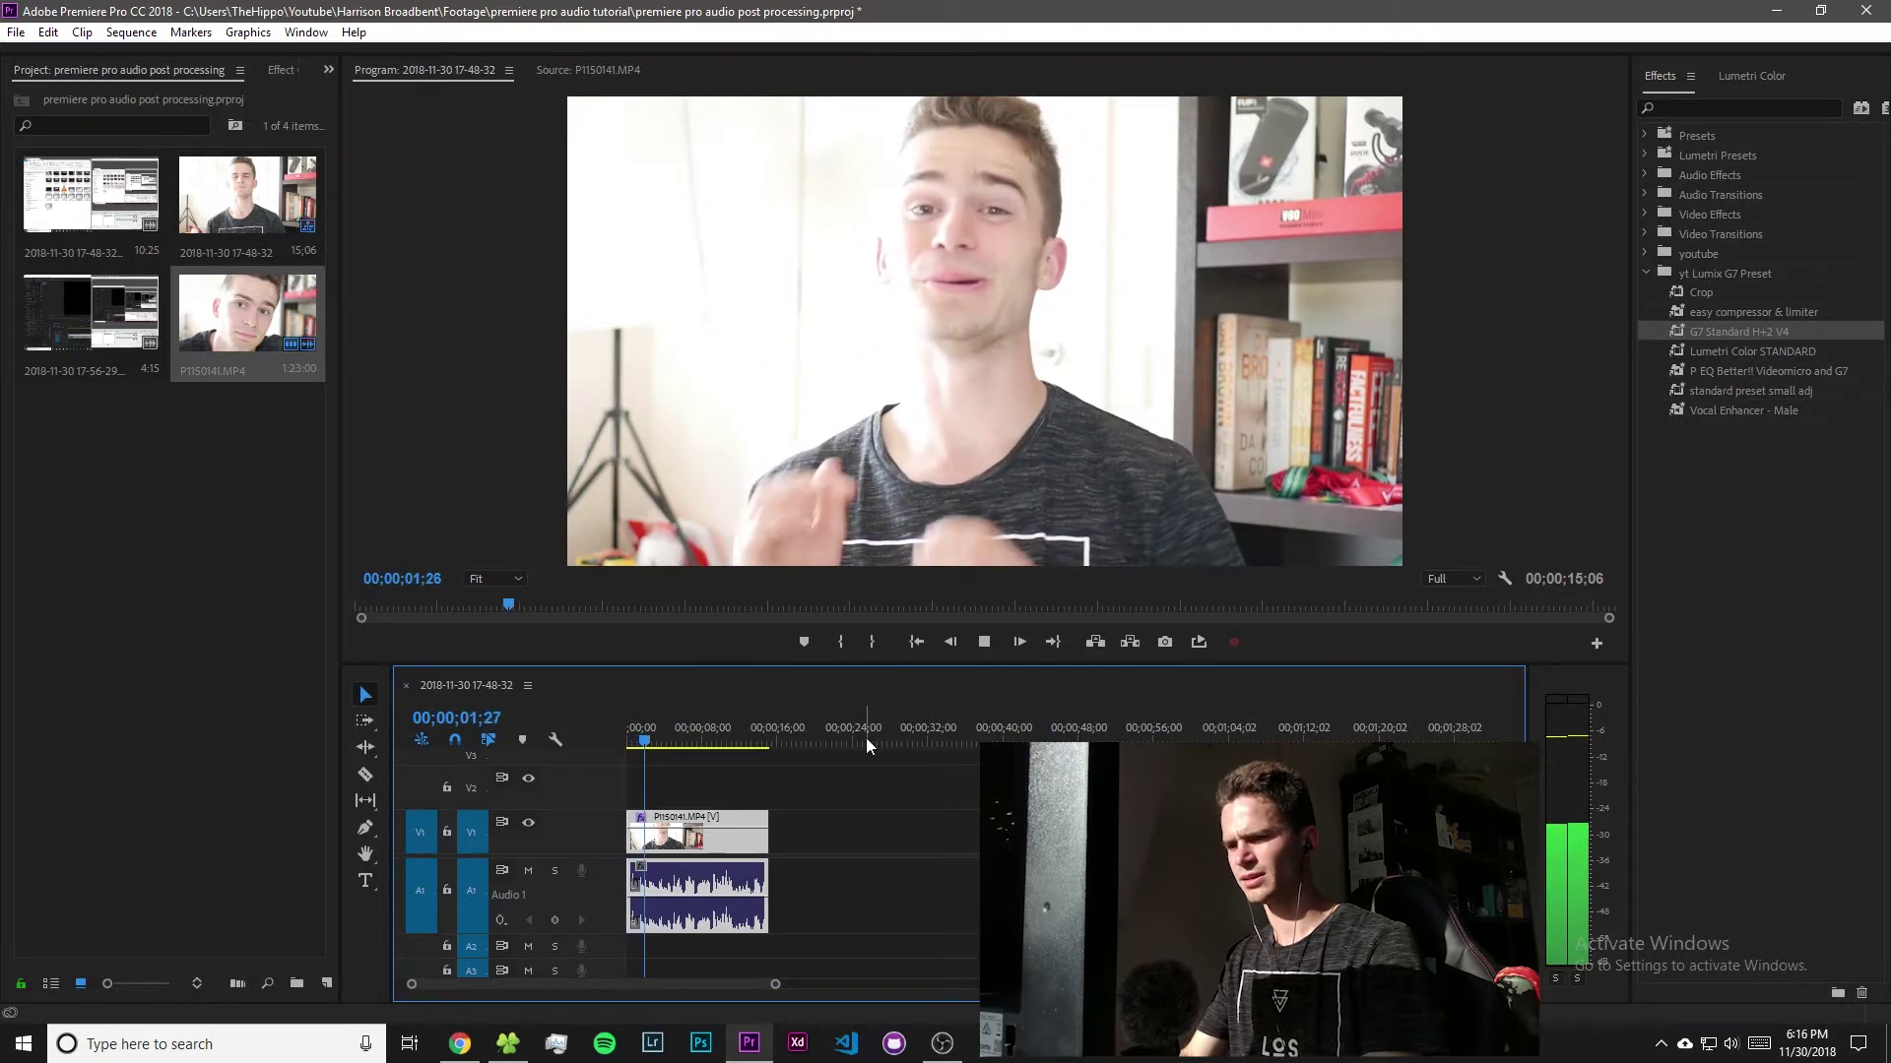
{"action": "key", "text": "space"}
{"action": "key", "text": "ctrl+shift+z"}
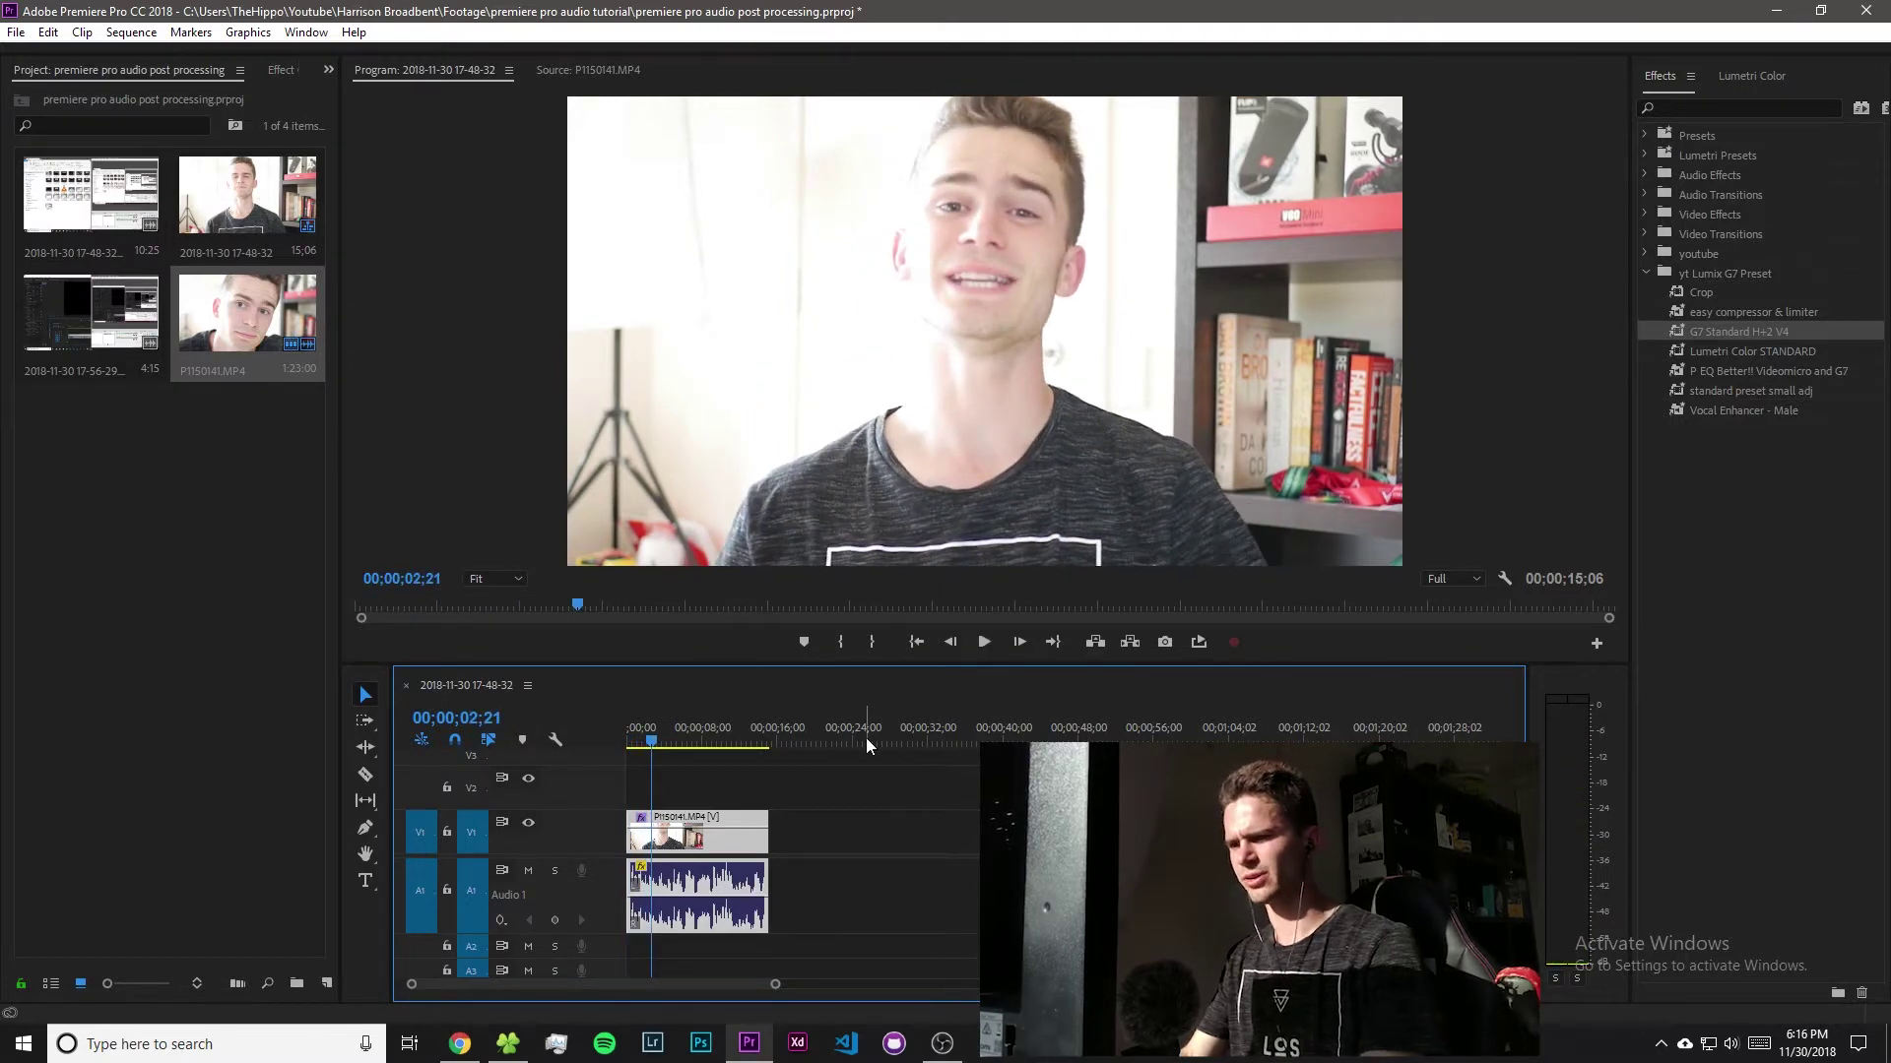
{"action": "key", "text": "Home"}
{"action": "key", "text": "space"}
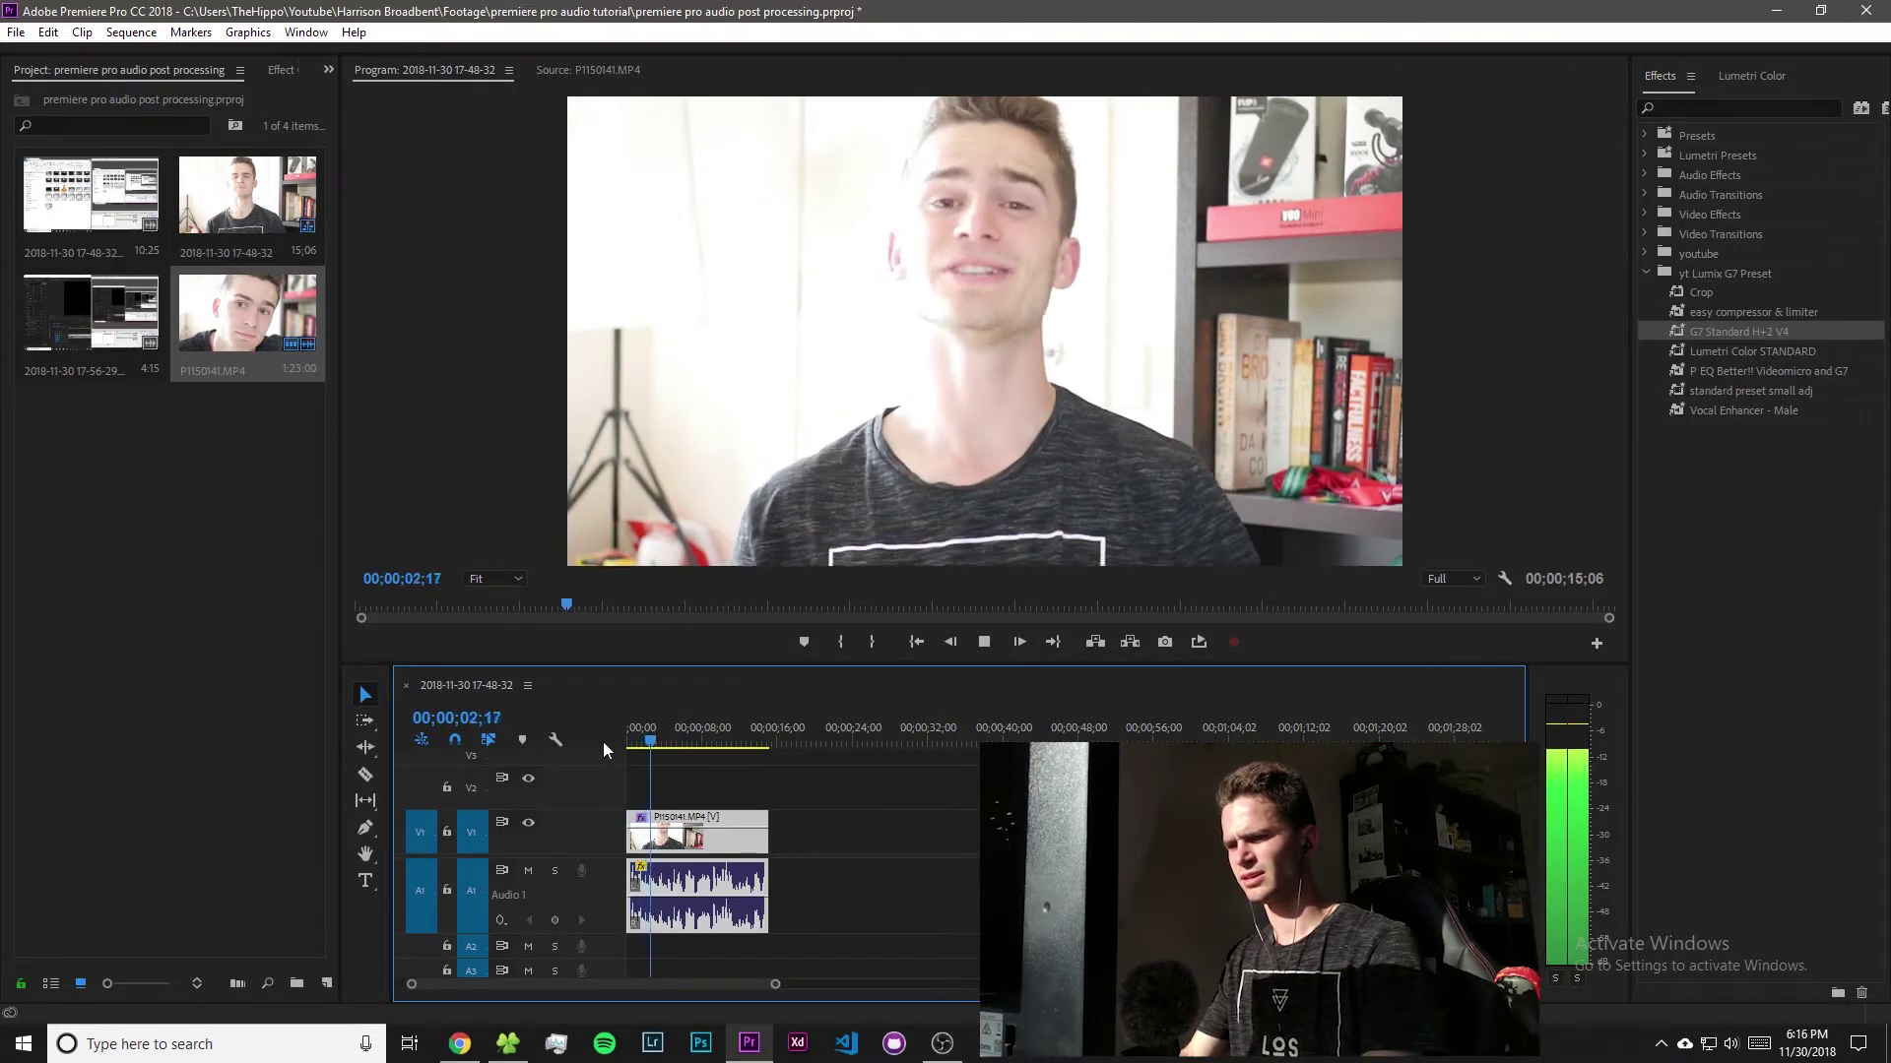
{"action": "key", "text": "space"}
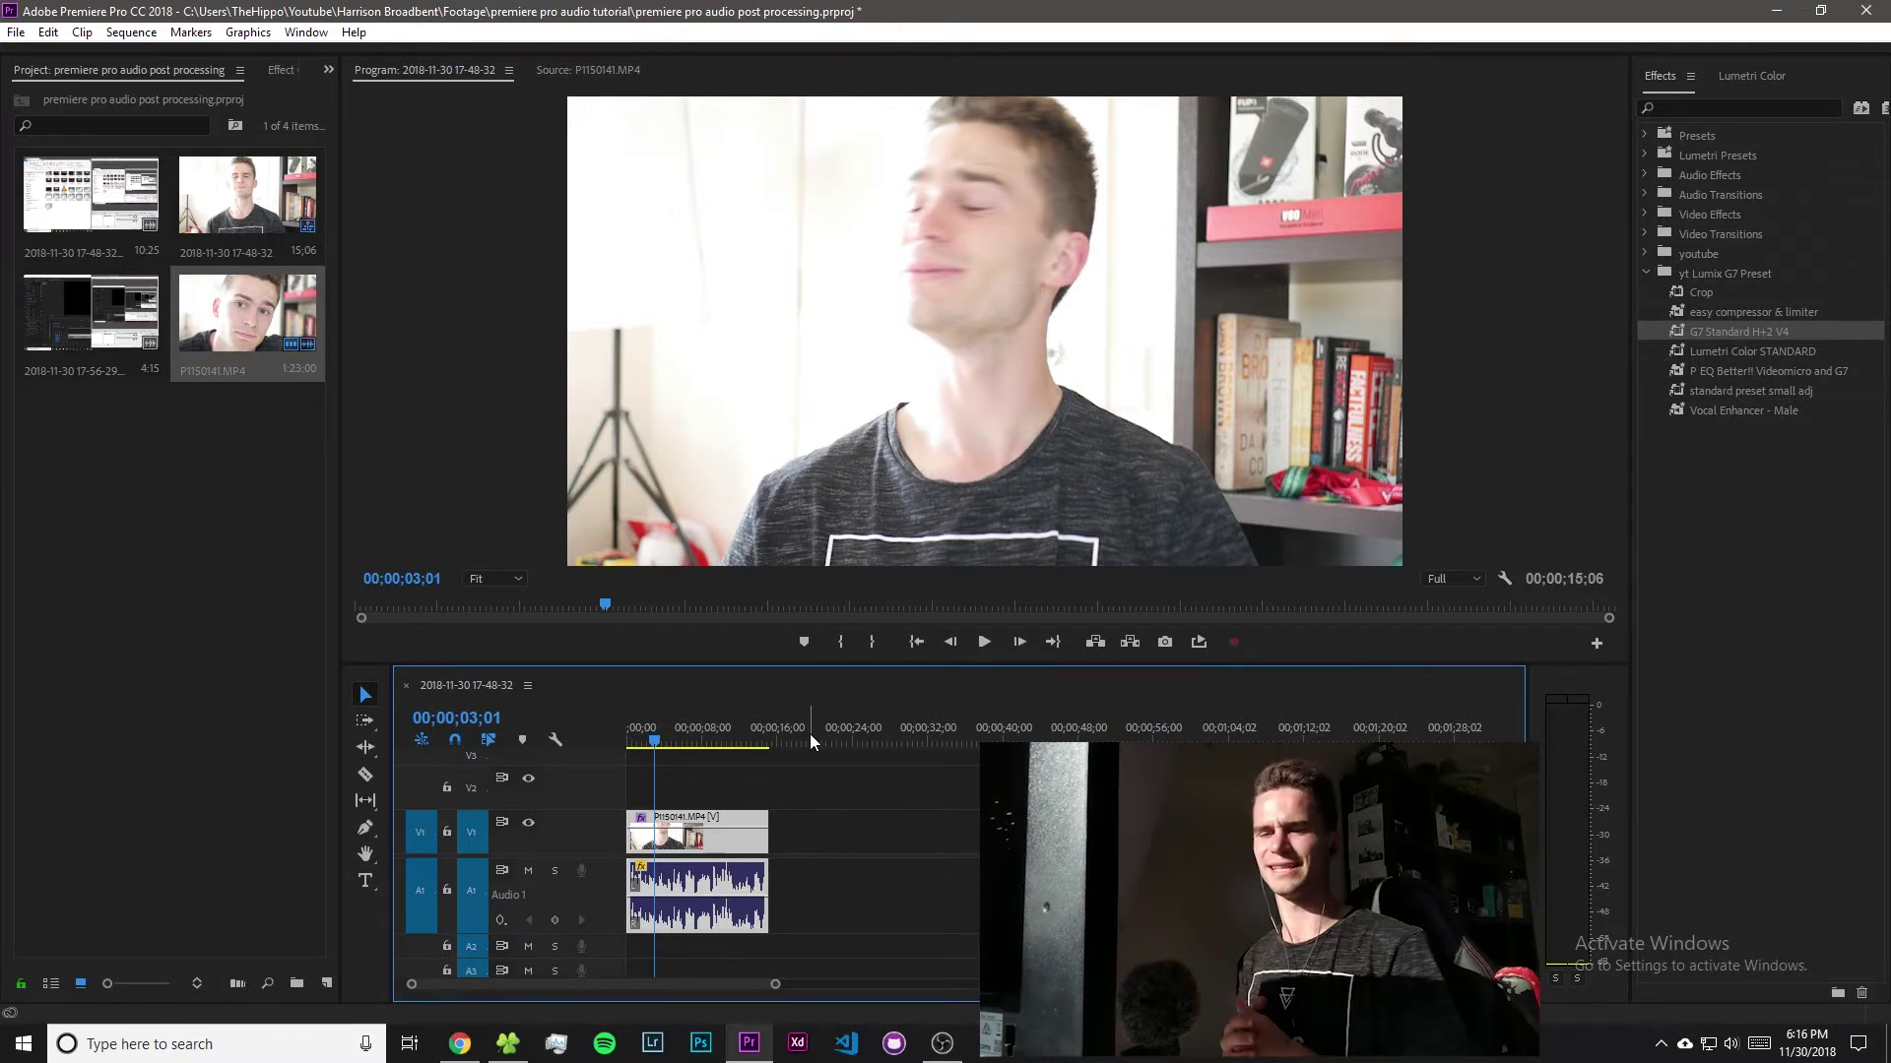
{"action": "key", "text": "Home"}
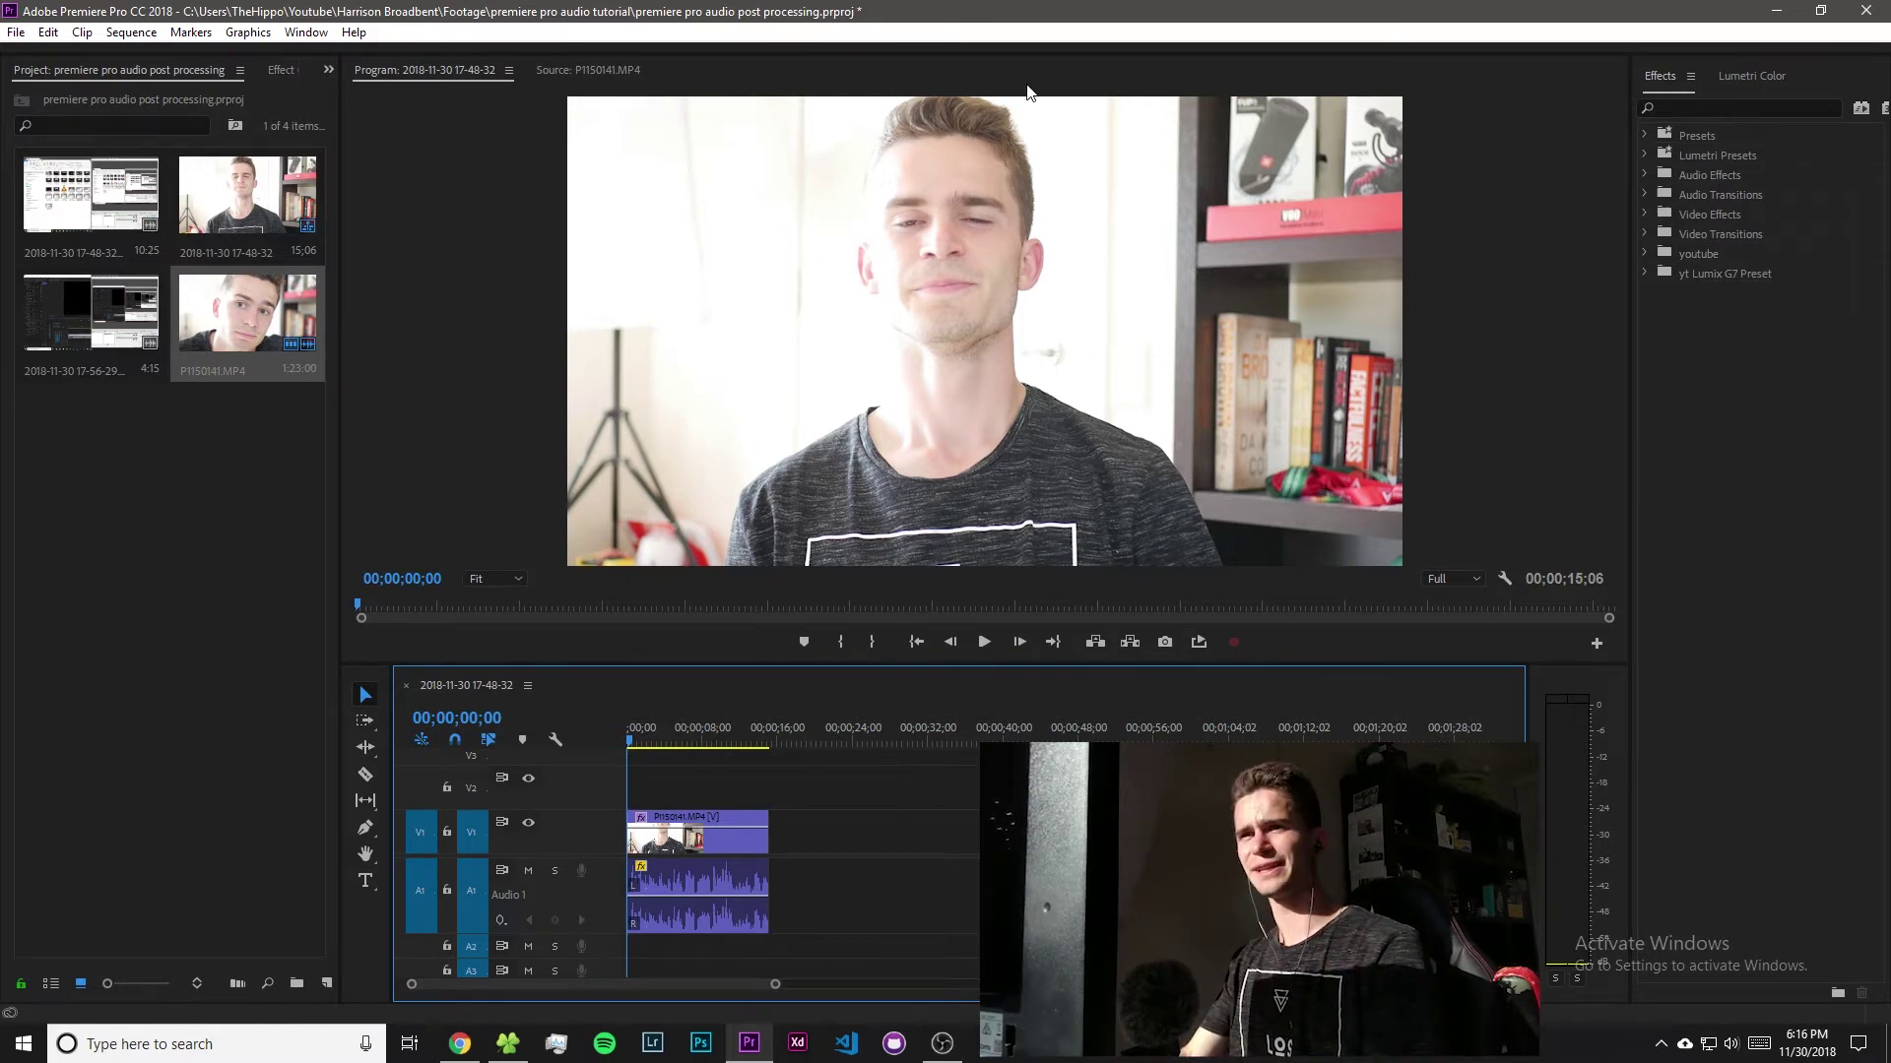
{"action": "left_click", "coordinate": [306, 33]}
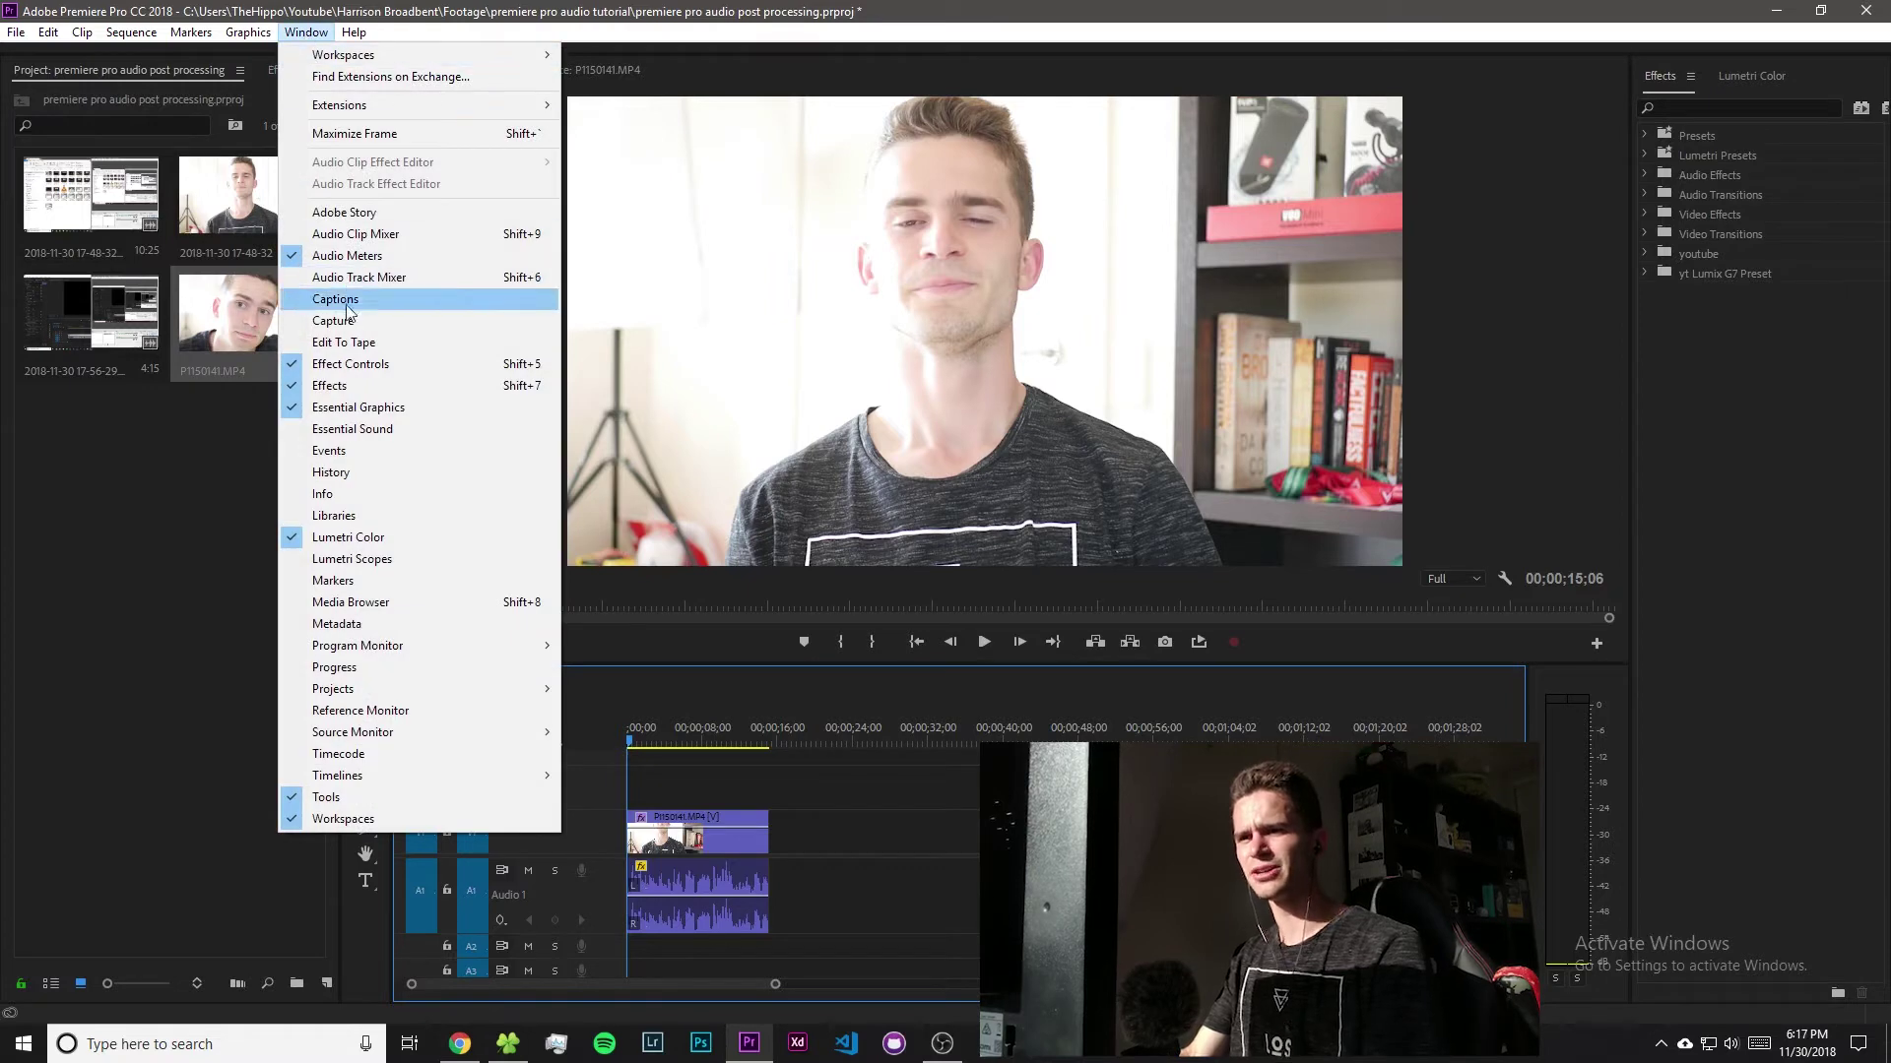
Search the effects for 'vocal' and apply Vocal Enhancer to the clip's A1 audio.
{"action": "left_click", "coordinate": [1696, 110]}
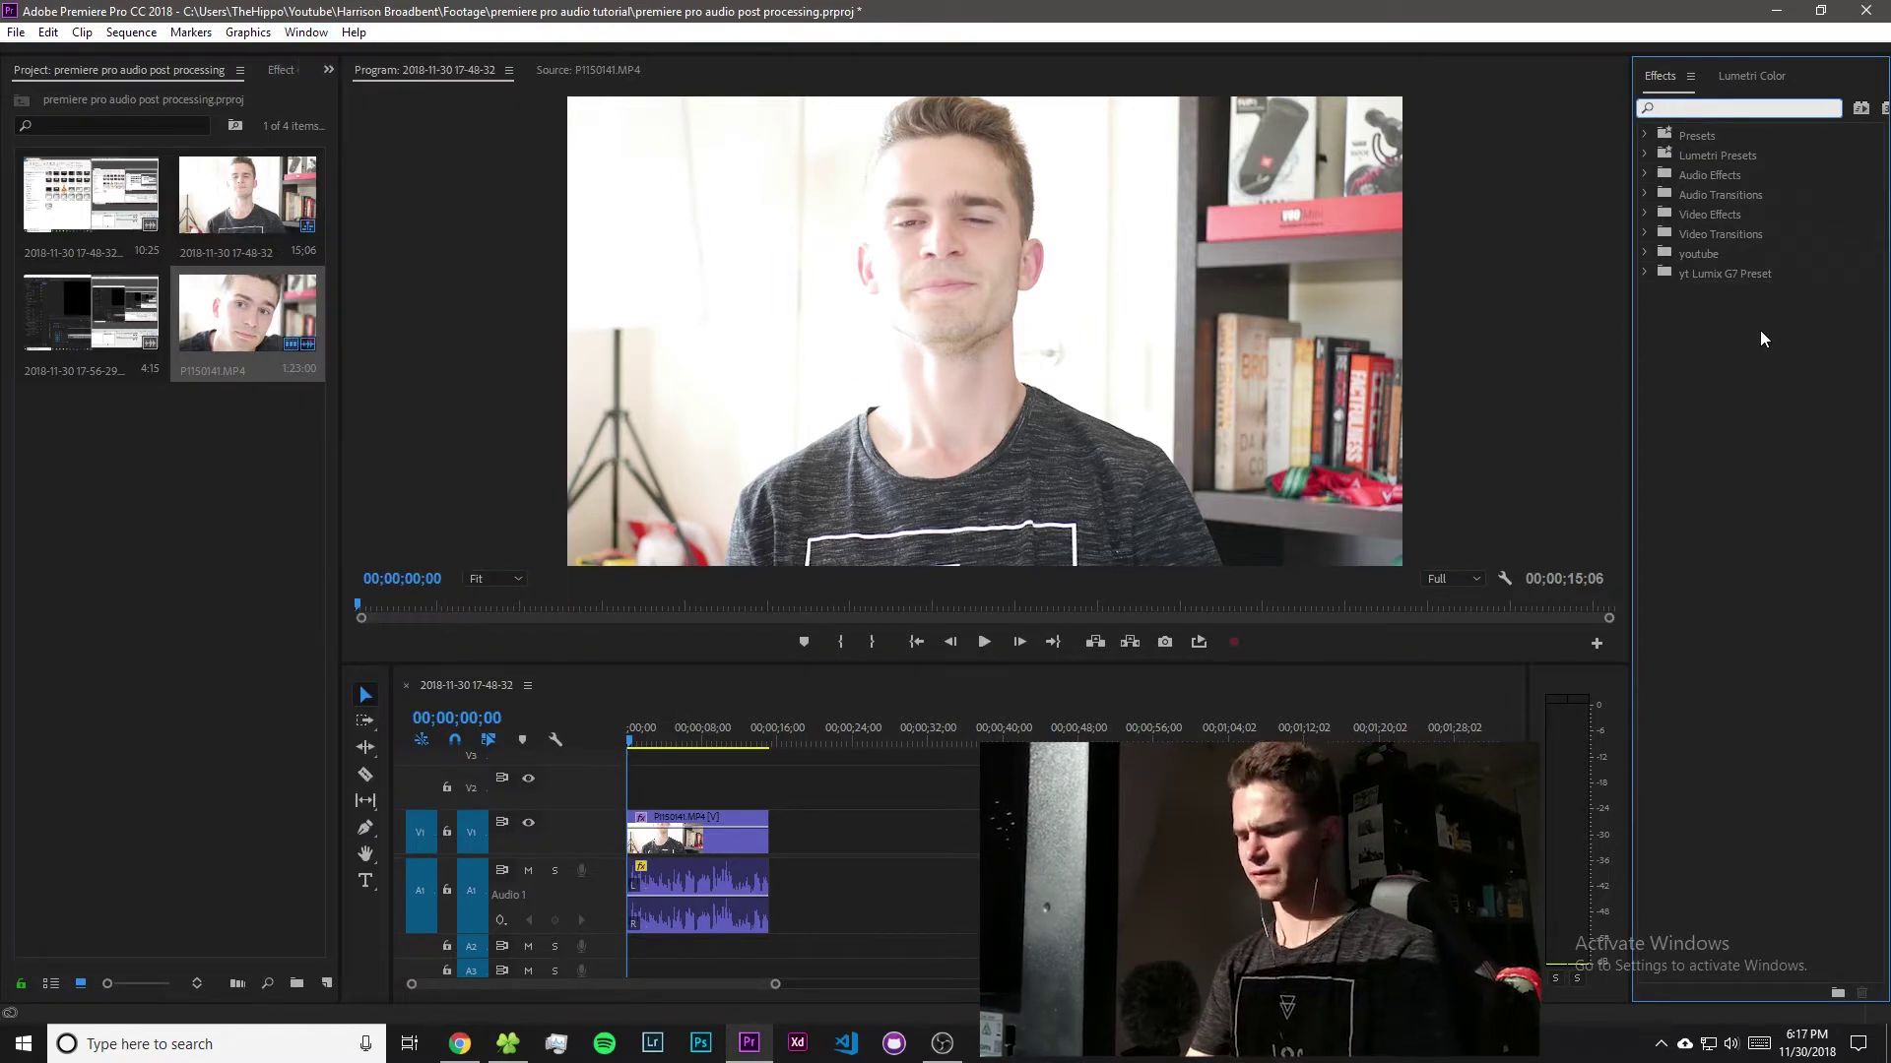
{"action": "type", "text": "vocal en"}
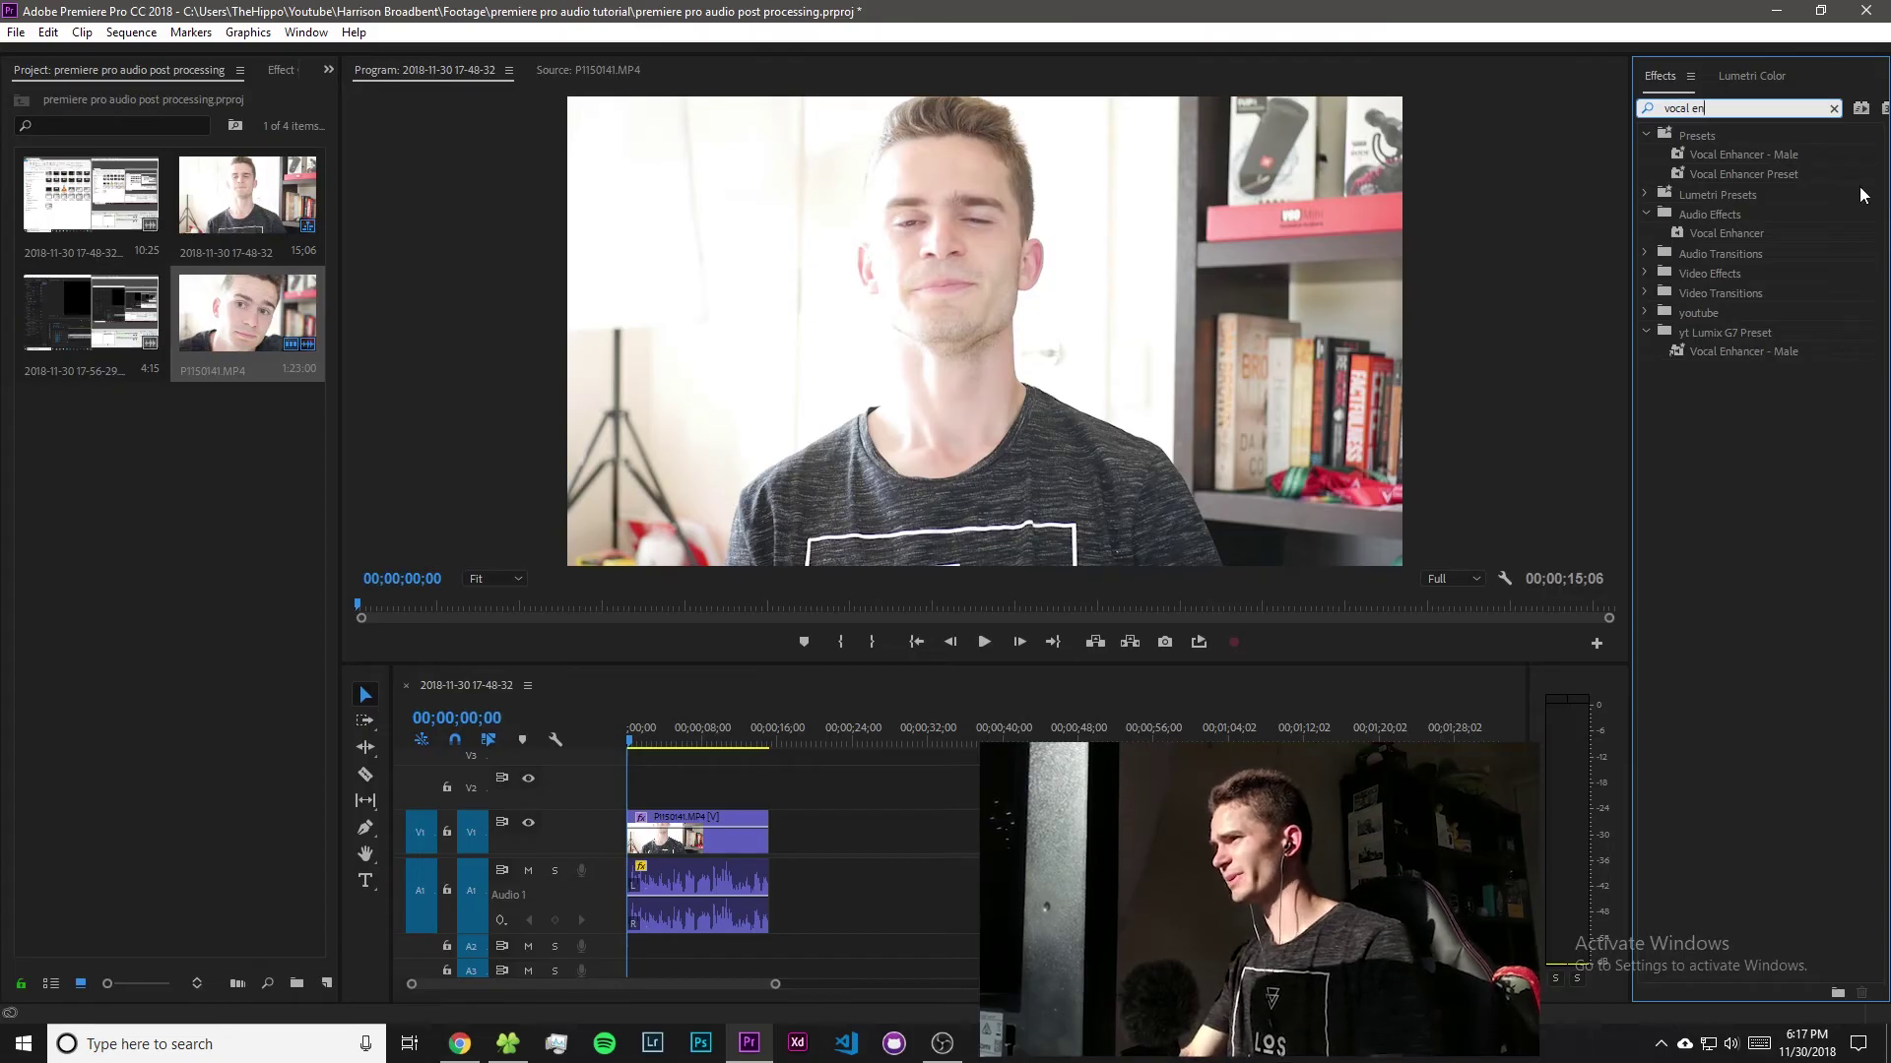
{"action": "left_click", "coordinate": [1721, 234]}
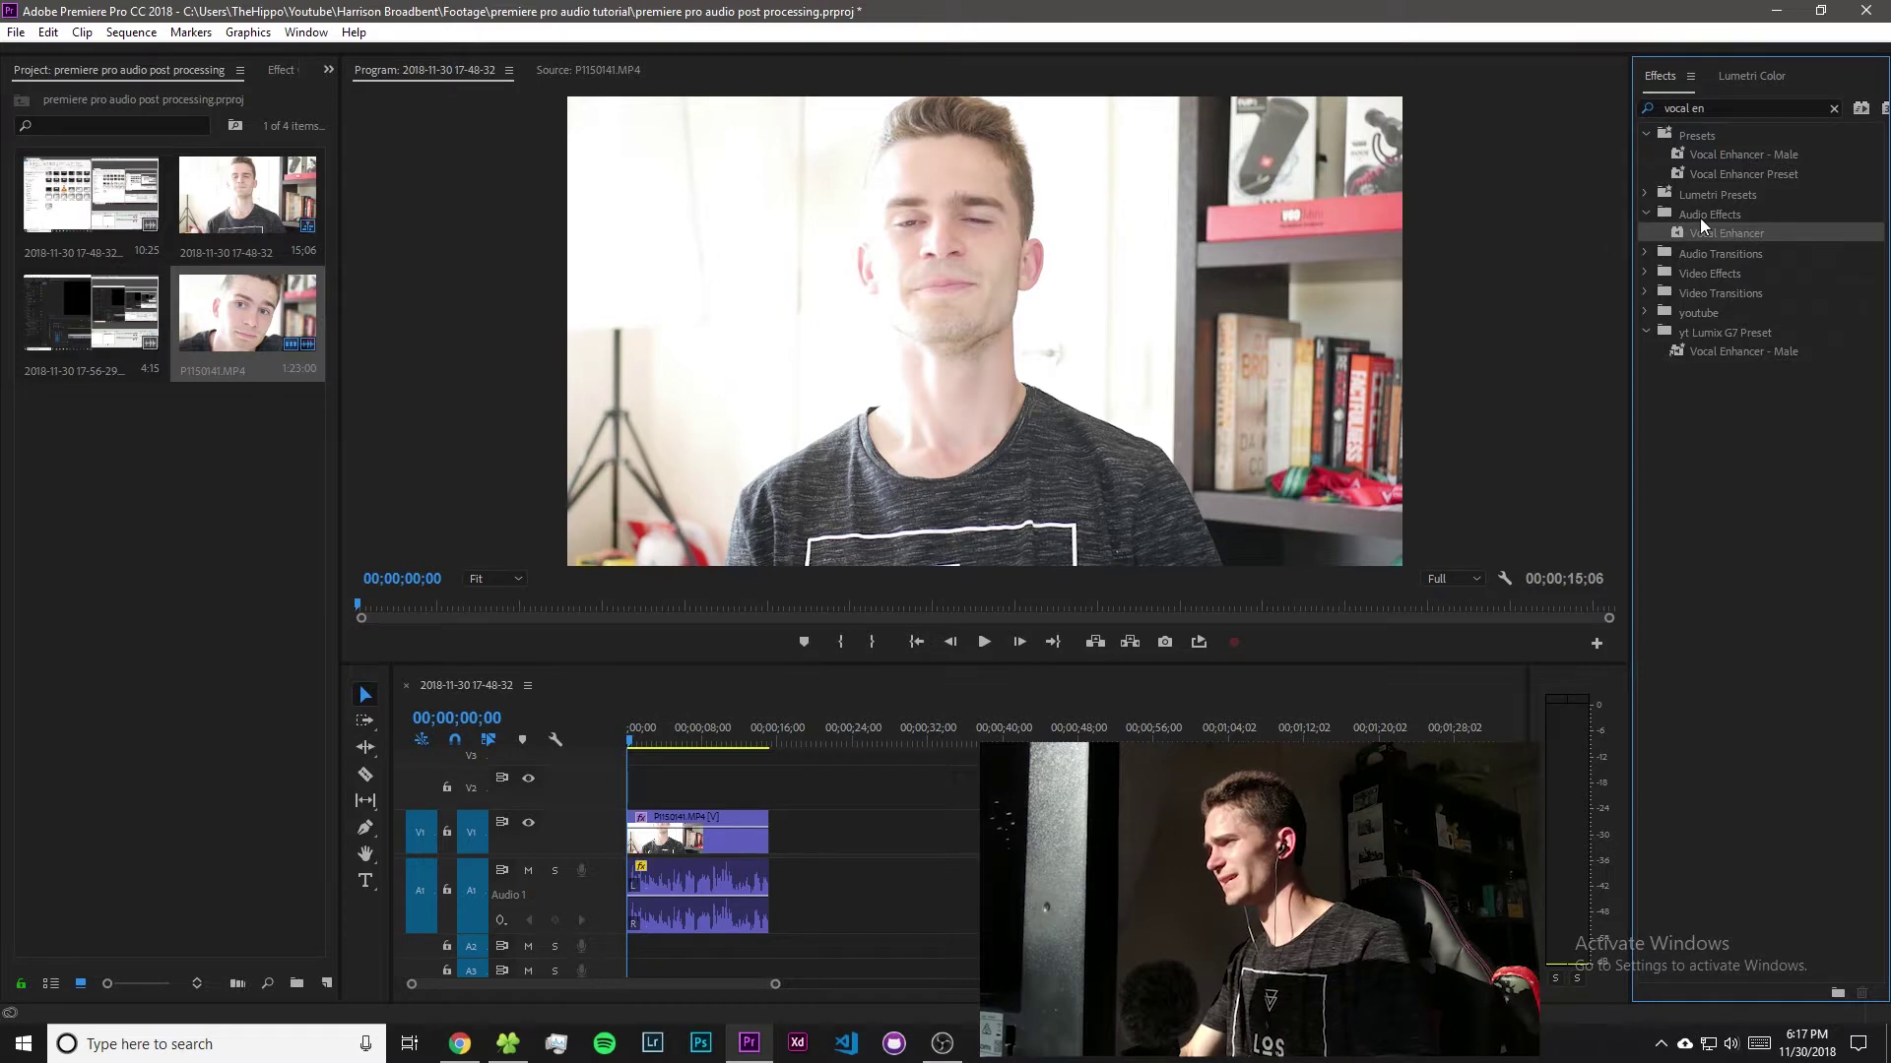
{"action": "left_click_drag", "start_coordinate": [1728, 232], "coordinate": [719, 891]}
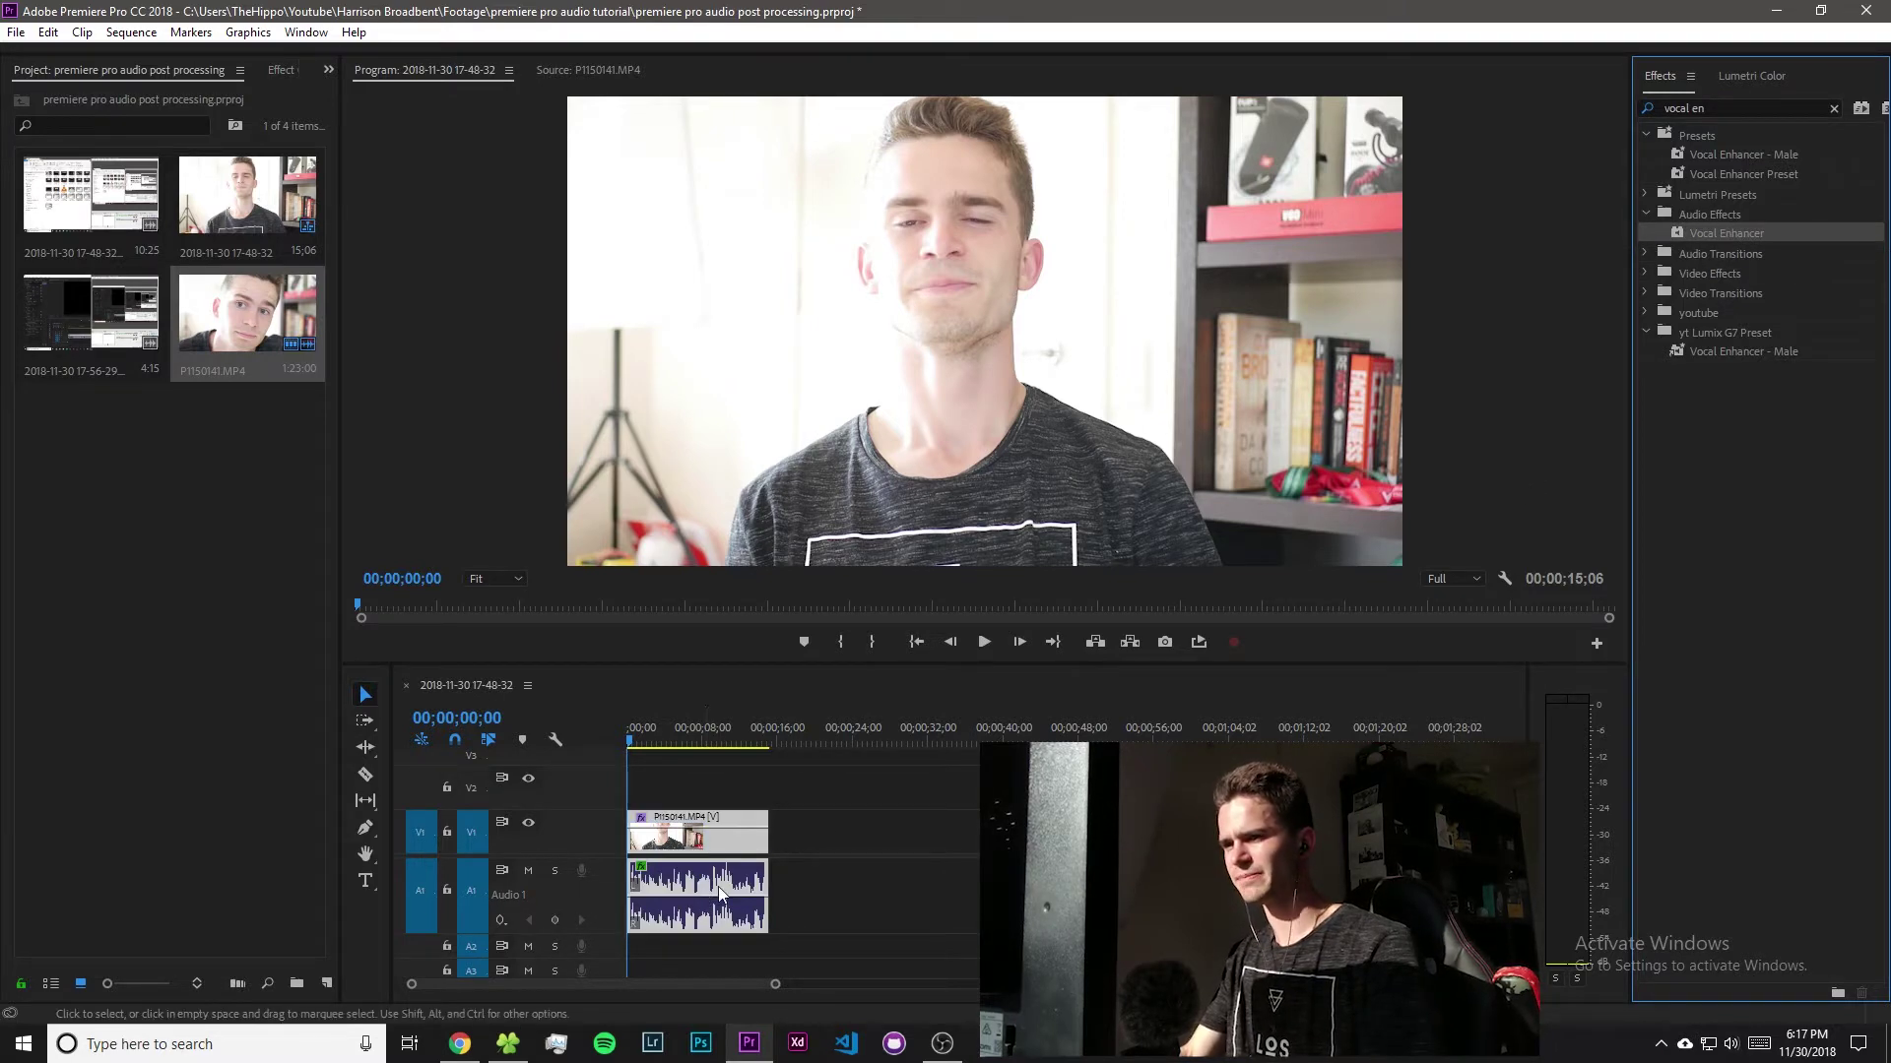
{"action": "left_click", "coordinate": [282, 70]}
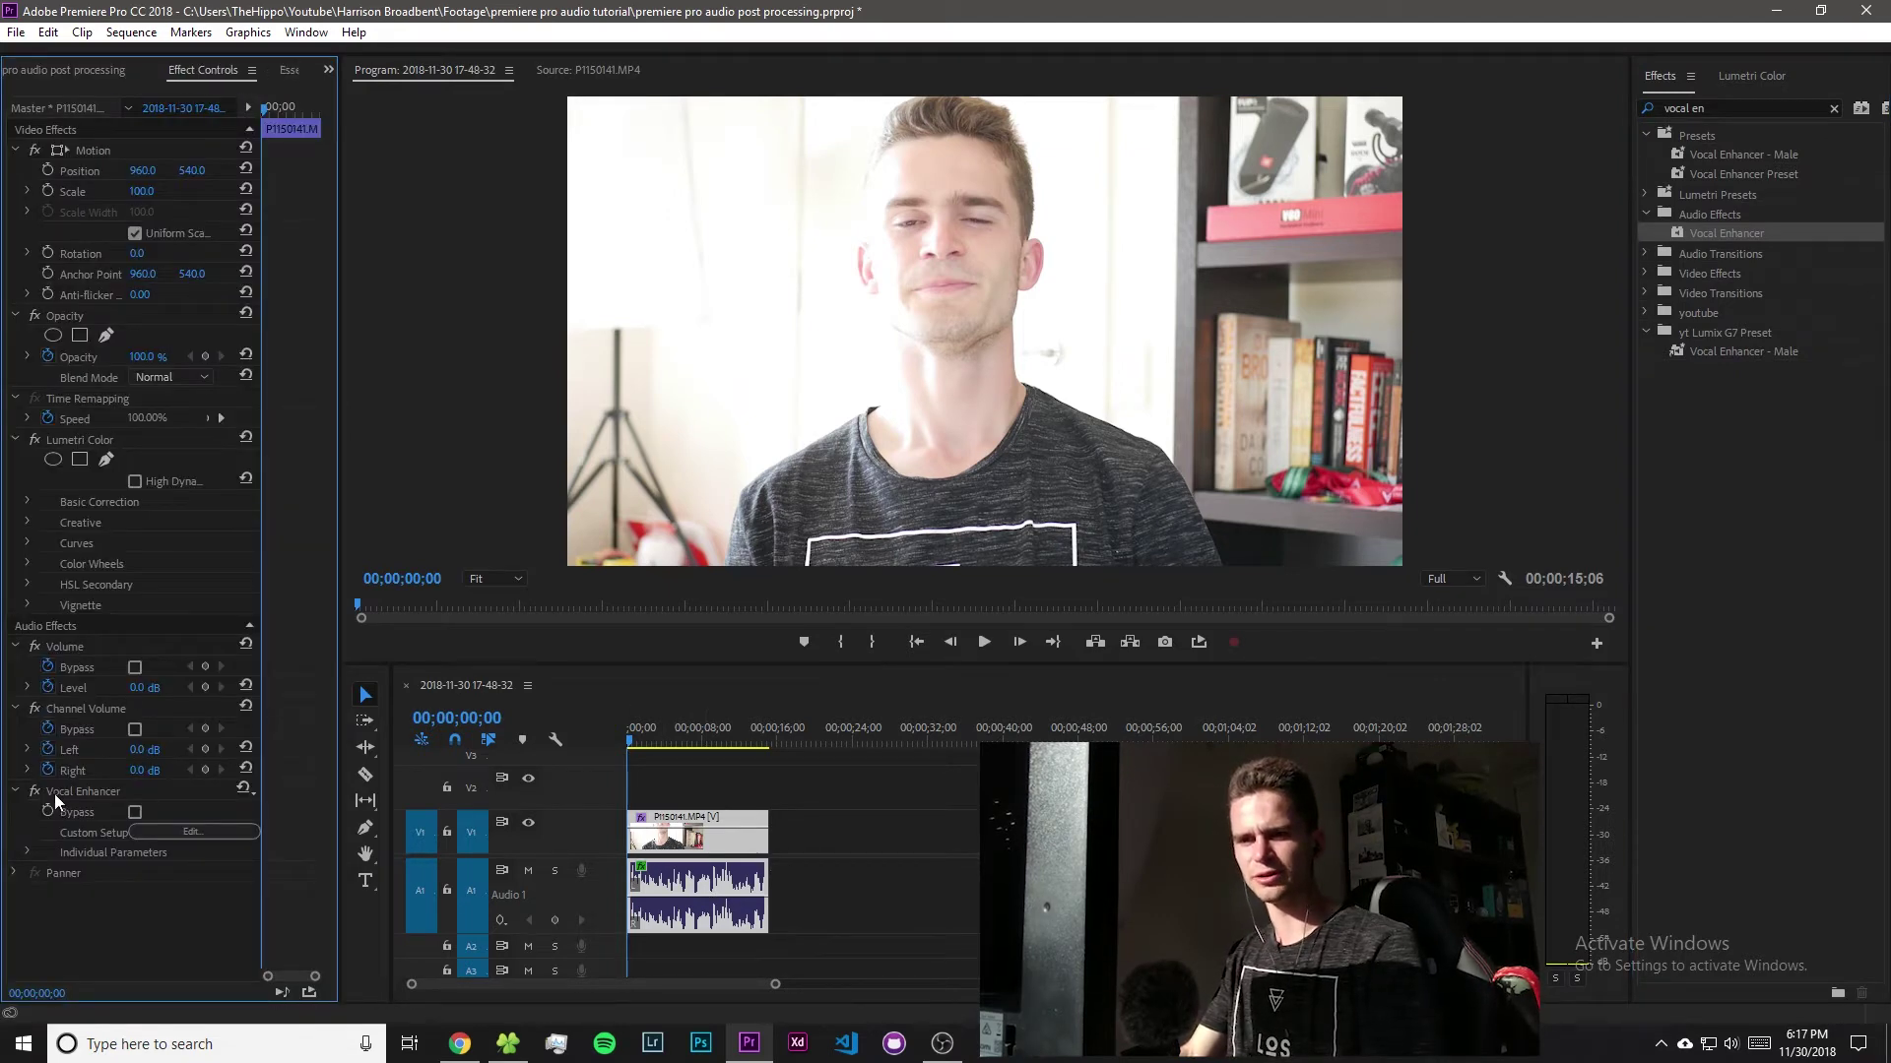
Switch the Vocal Enhancer's custom setup to Male mode and play the clip.
{"action": "left_click", "coordinate": [81, 793]}
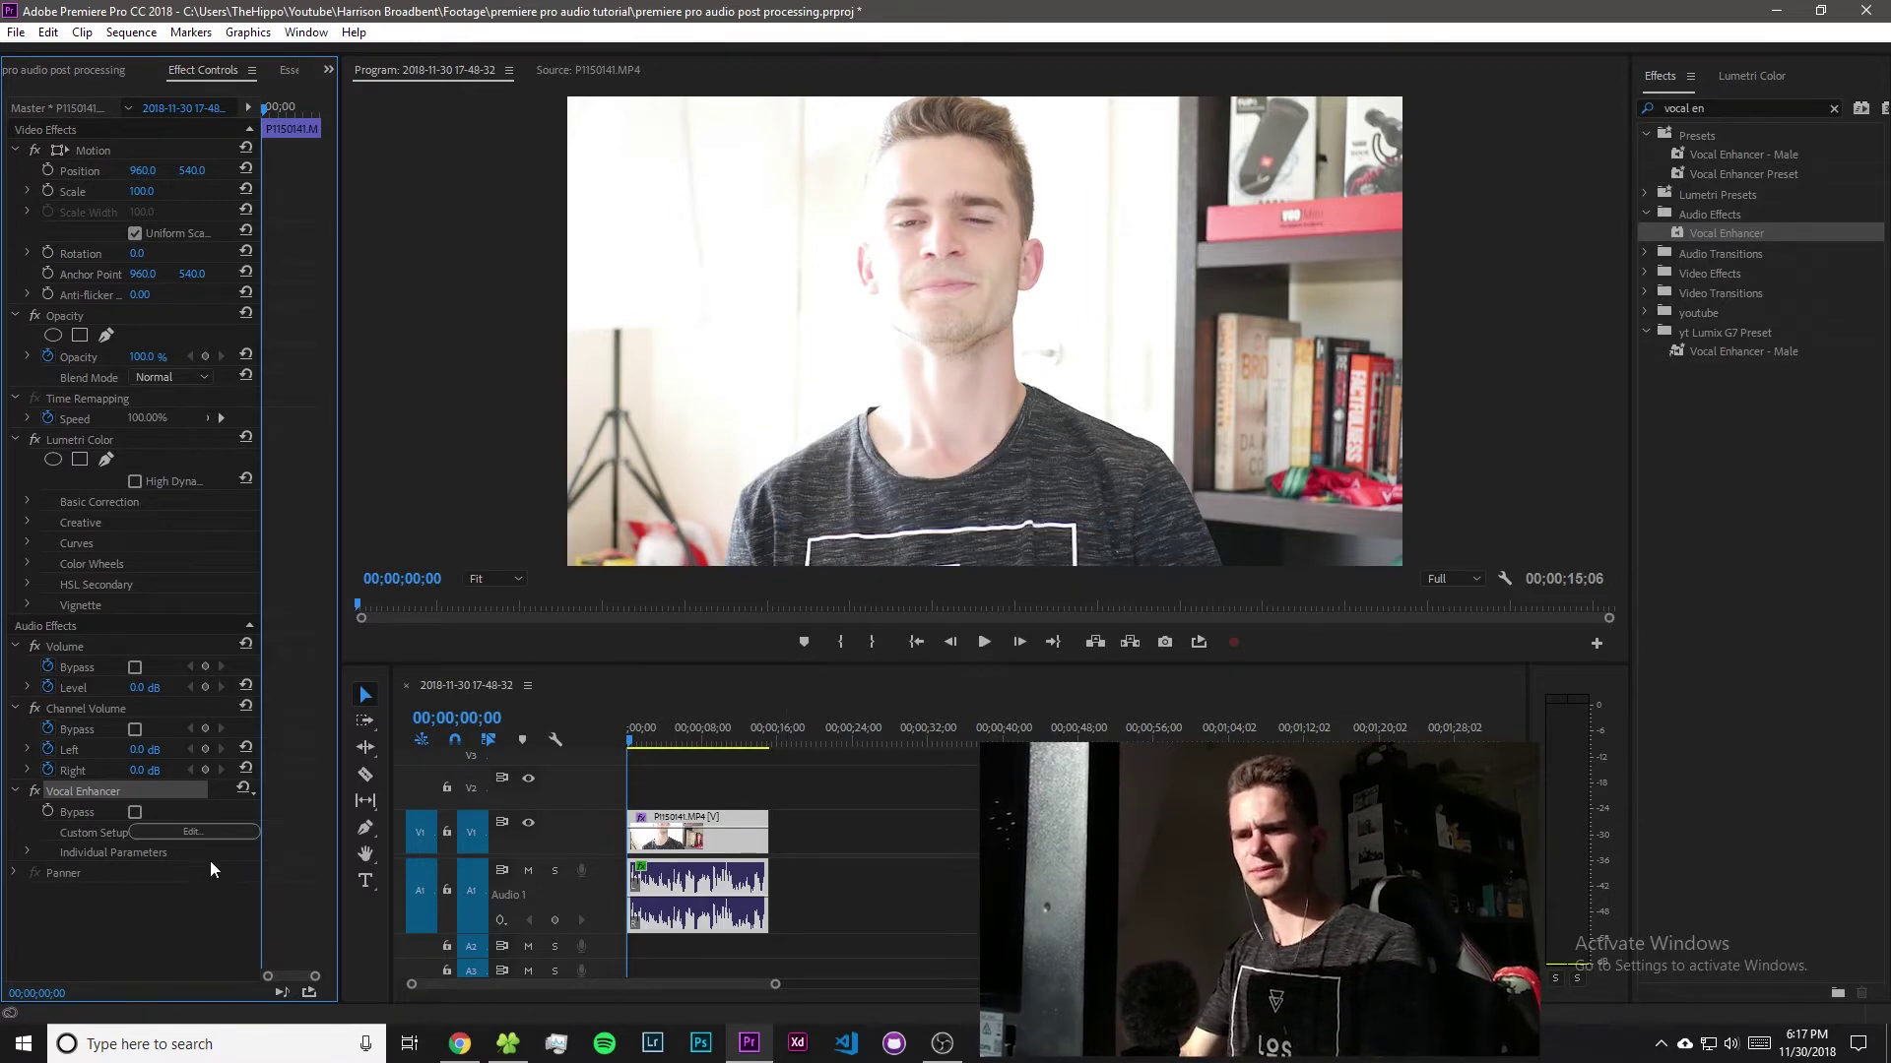
{"action": "left_click", "coordinate": [193, 831]}
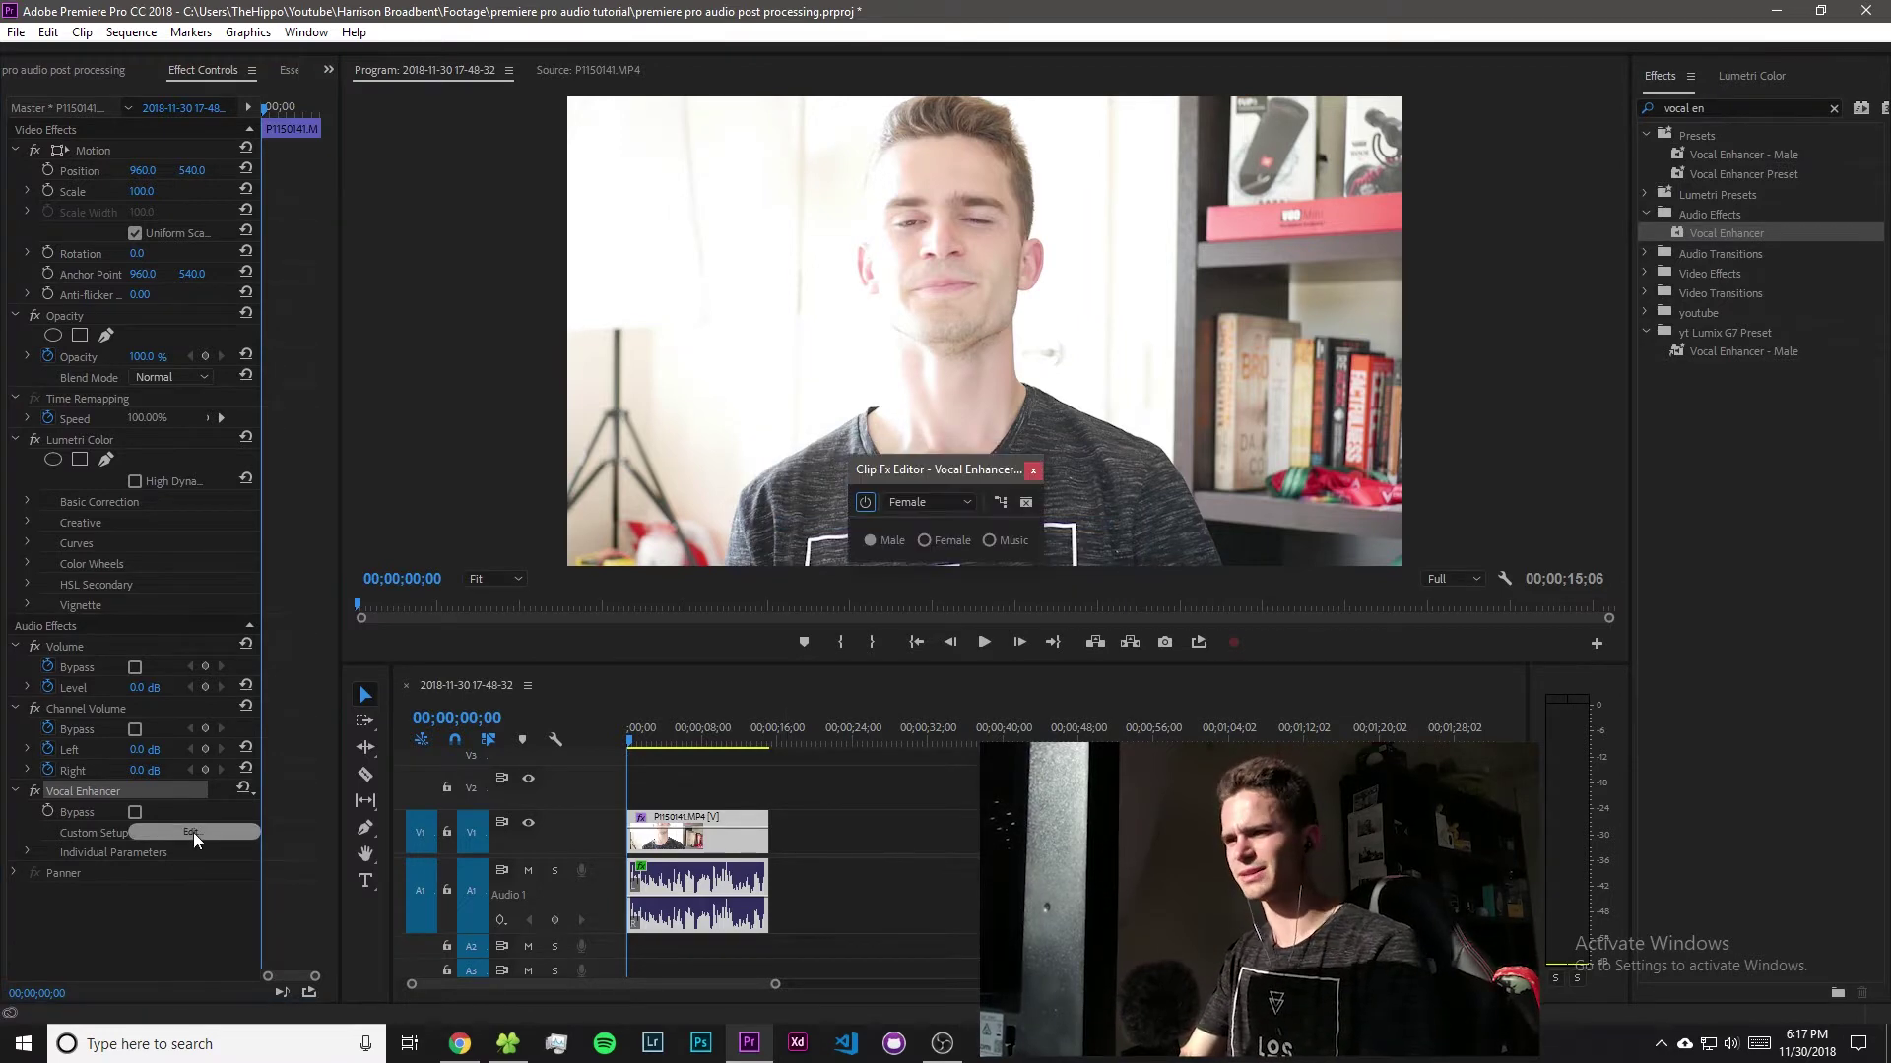
{"action": "left_click", "coordinate": [936, 506]}
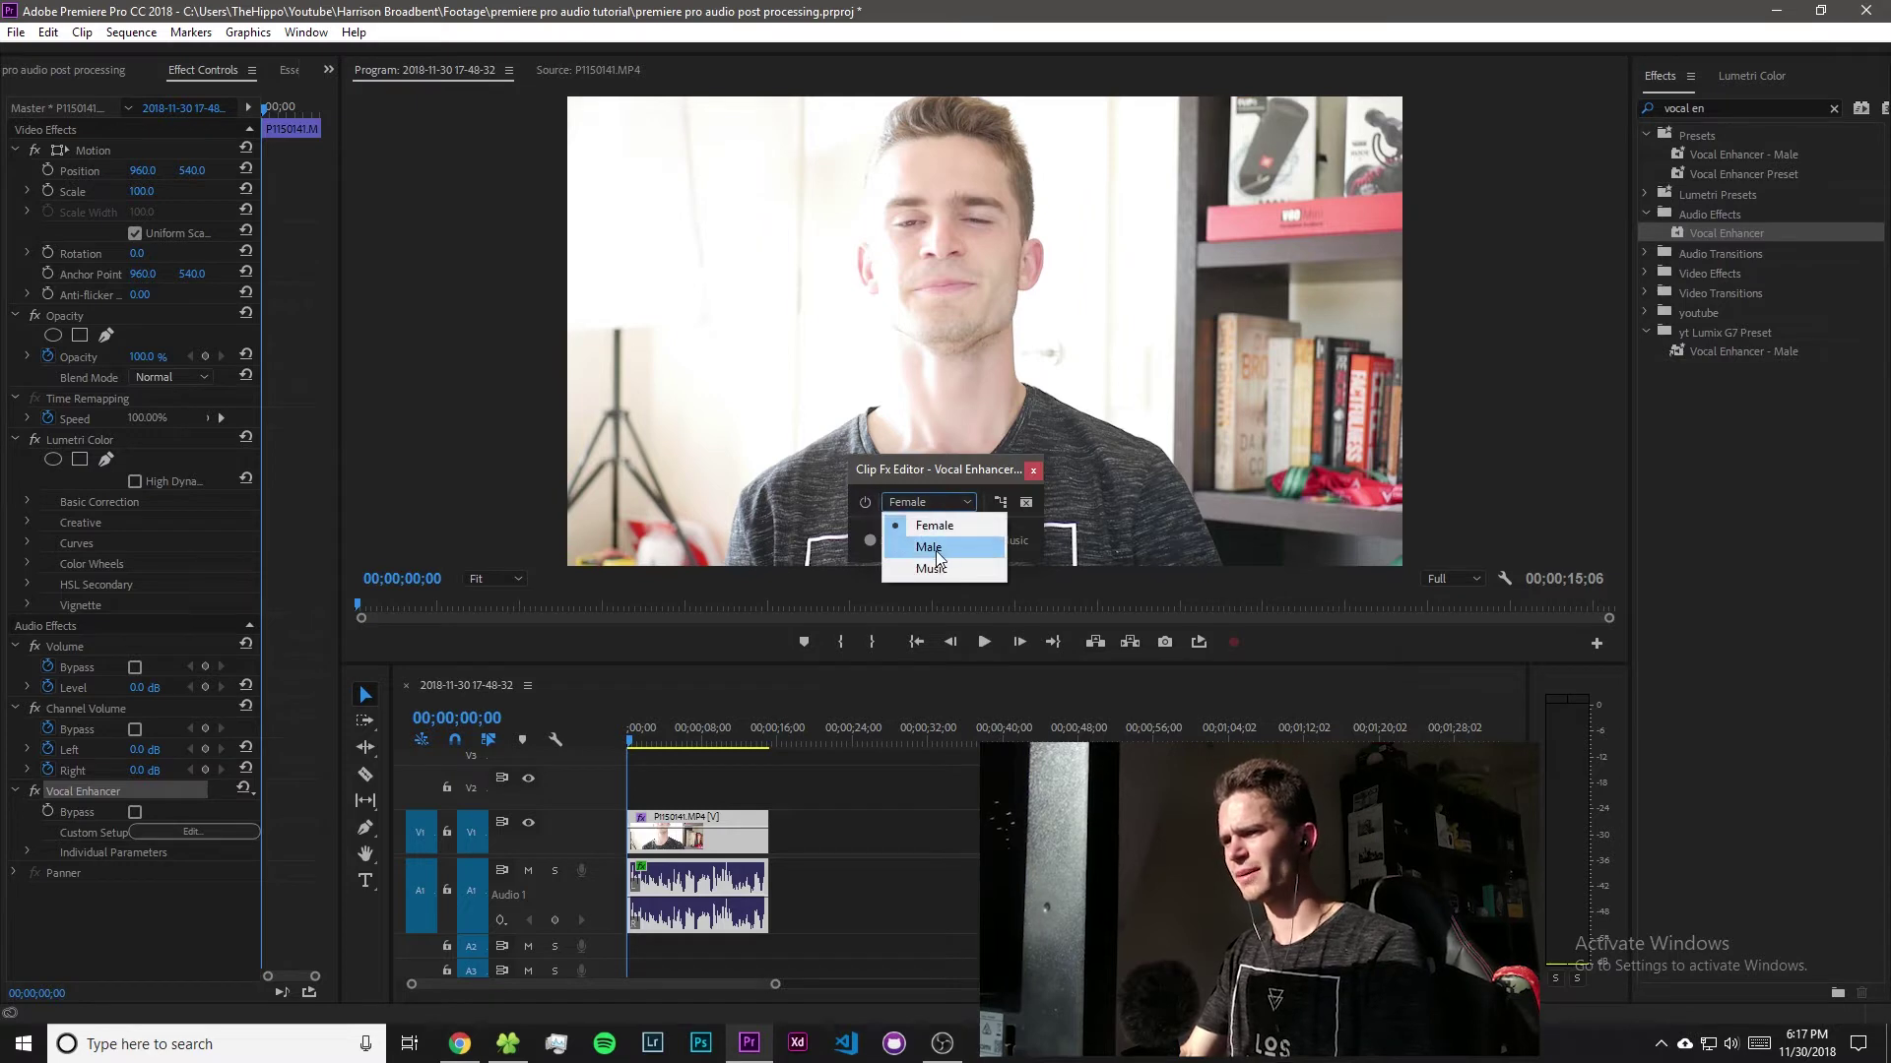
{"action": "left_click", "coordinate": [935, 550]}
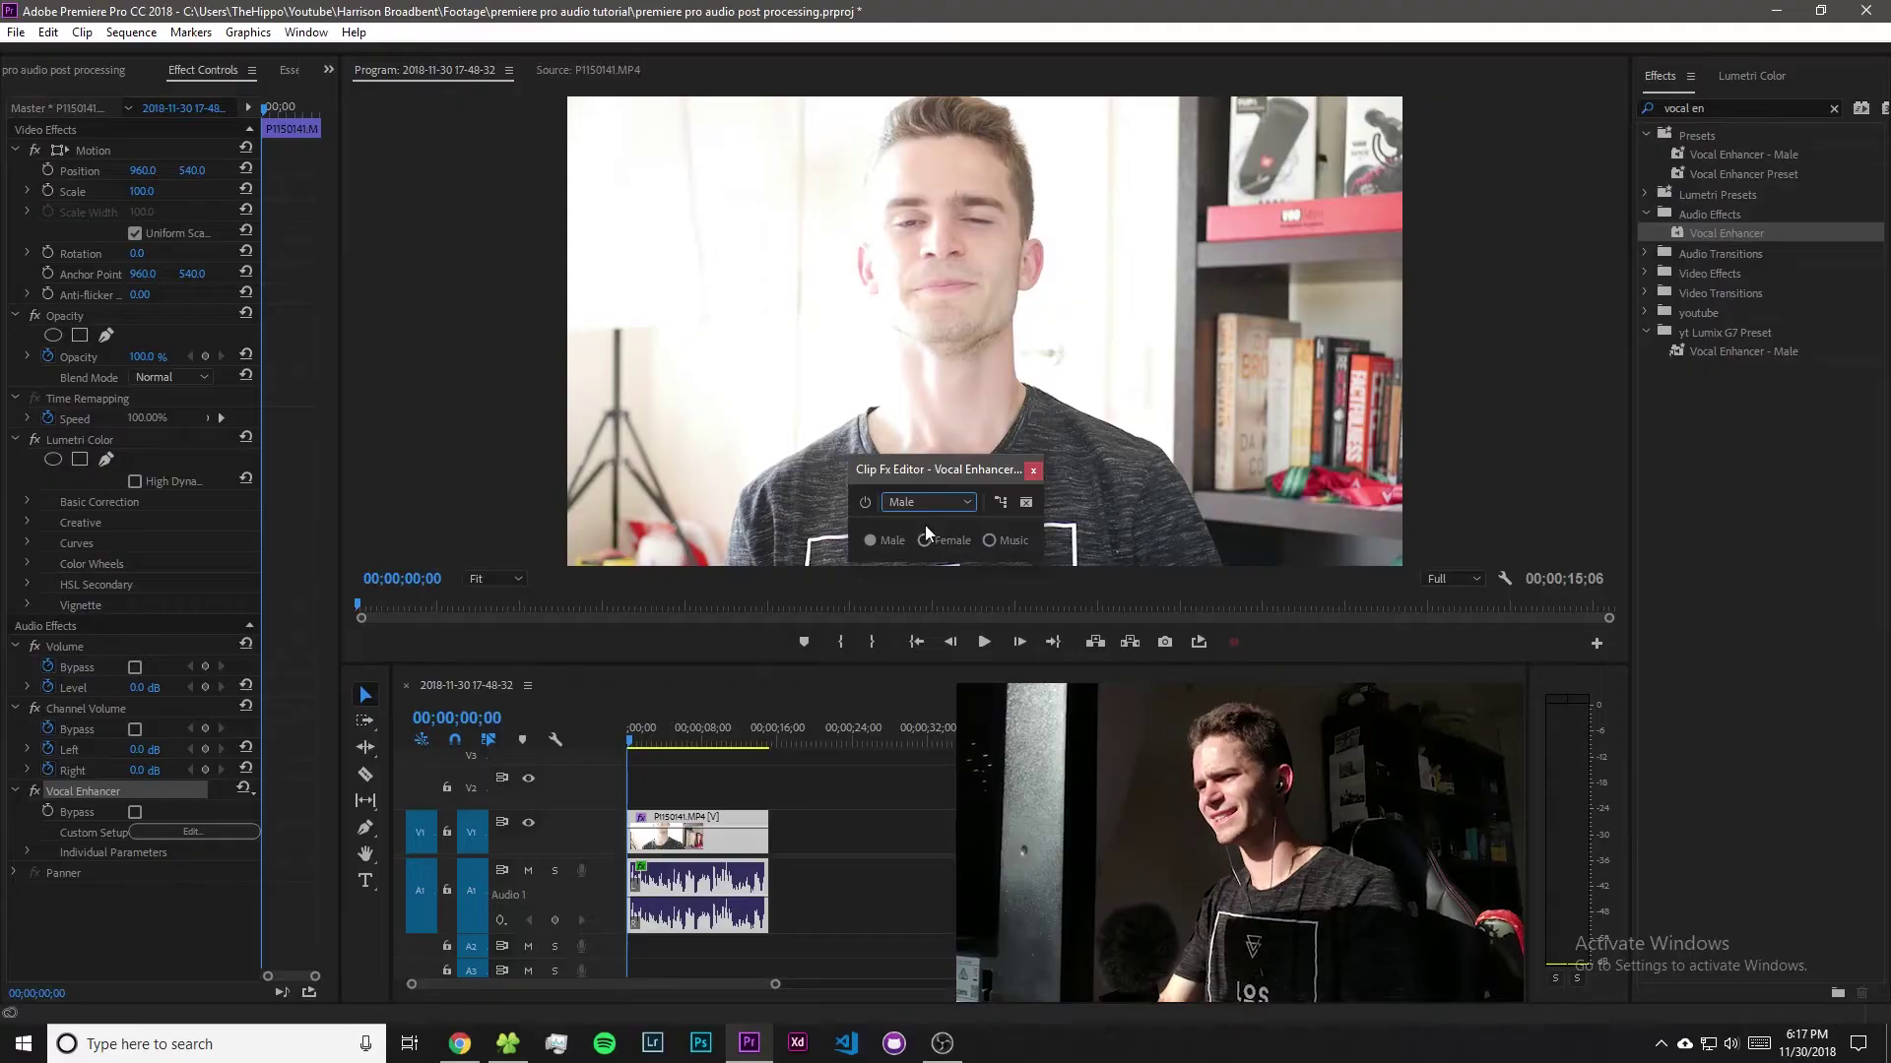
{"action": "left_click", "coordinate": [1033, 472]}
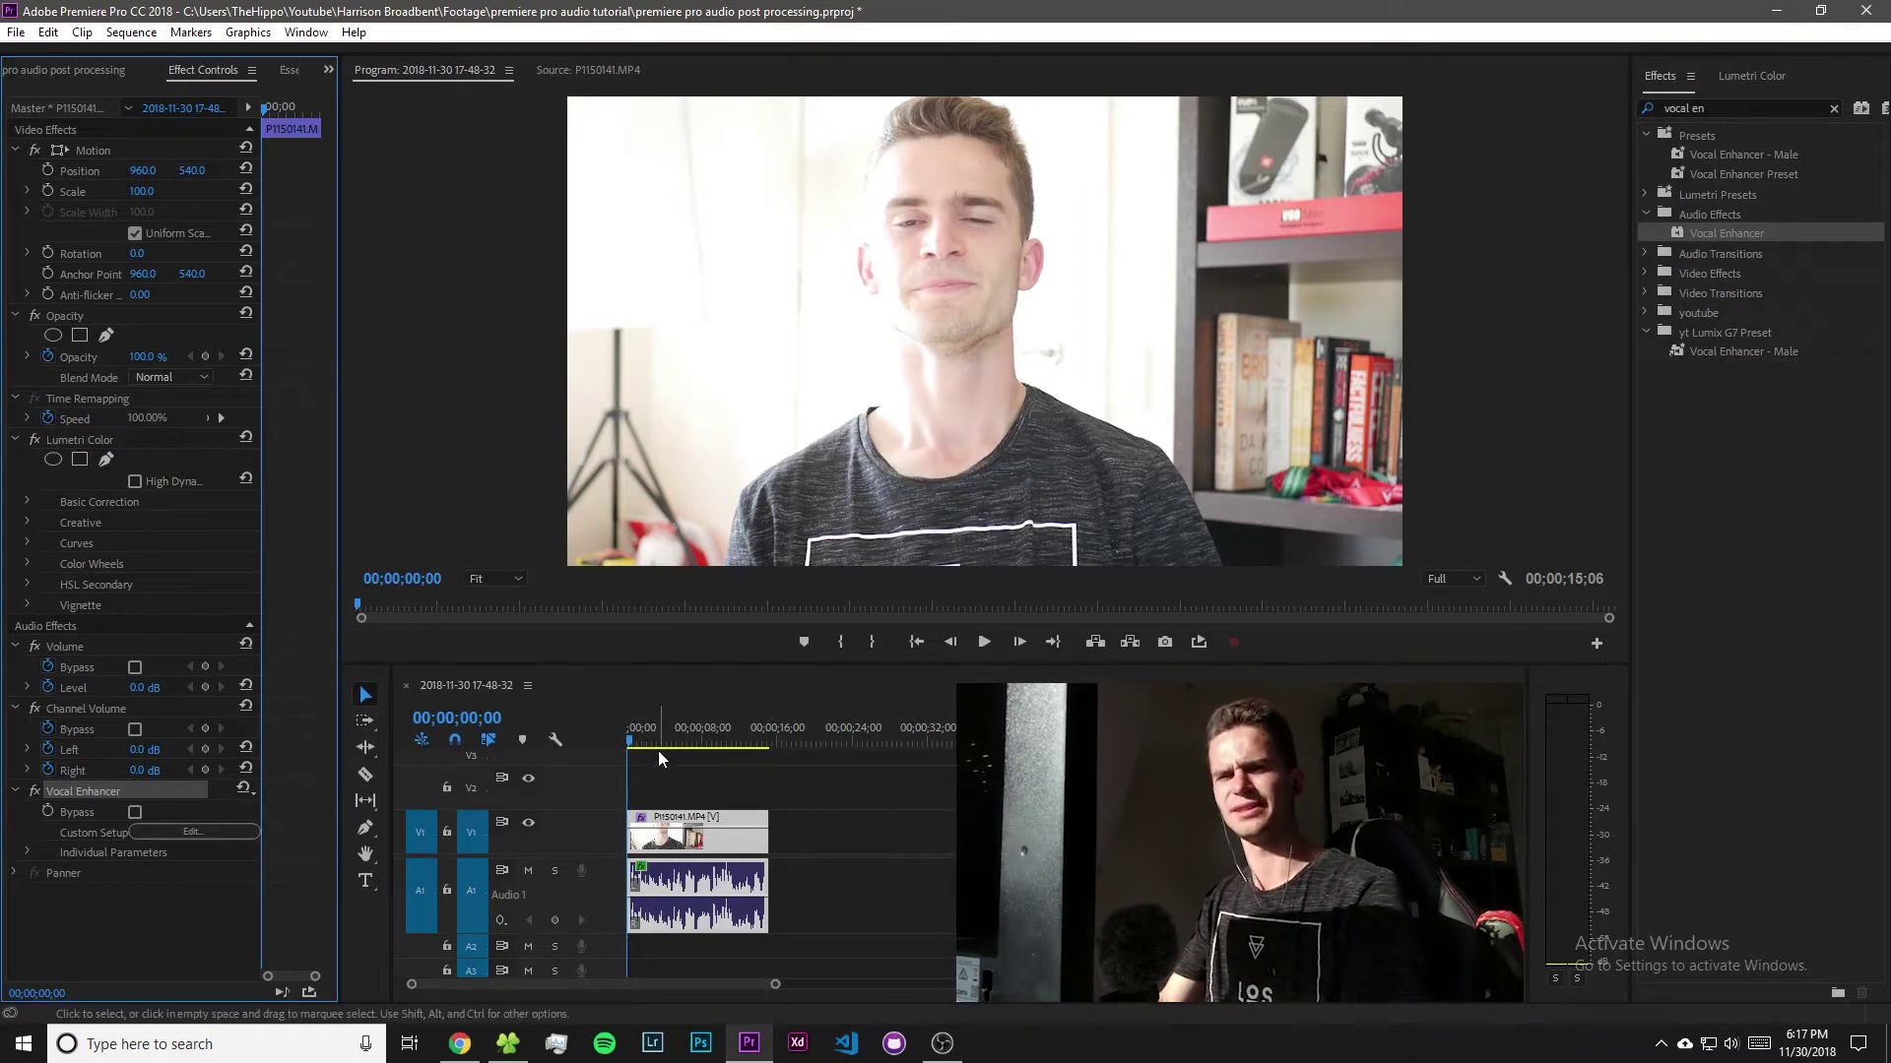
{"action": "key", "text": "space"}
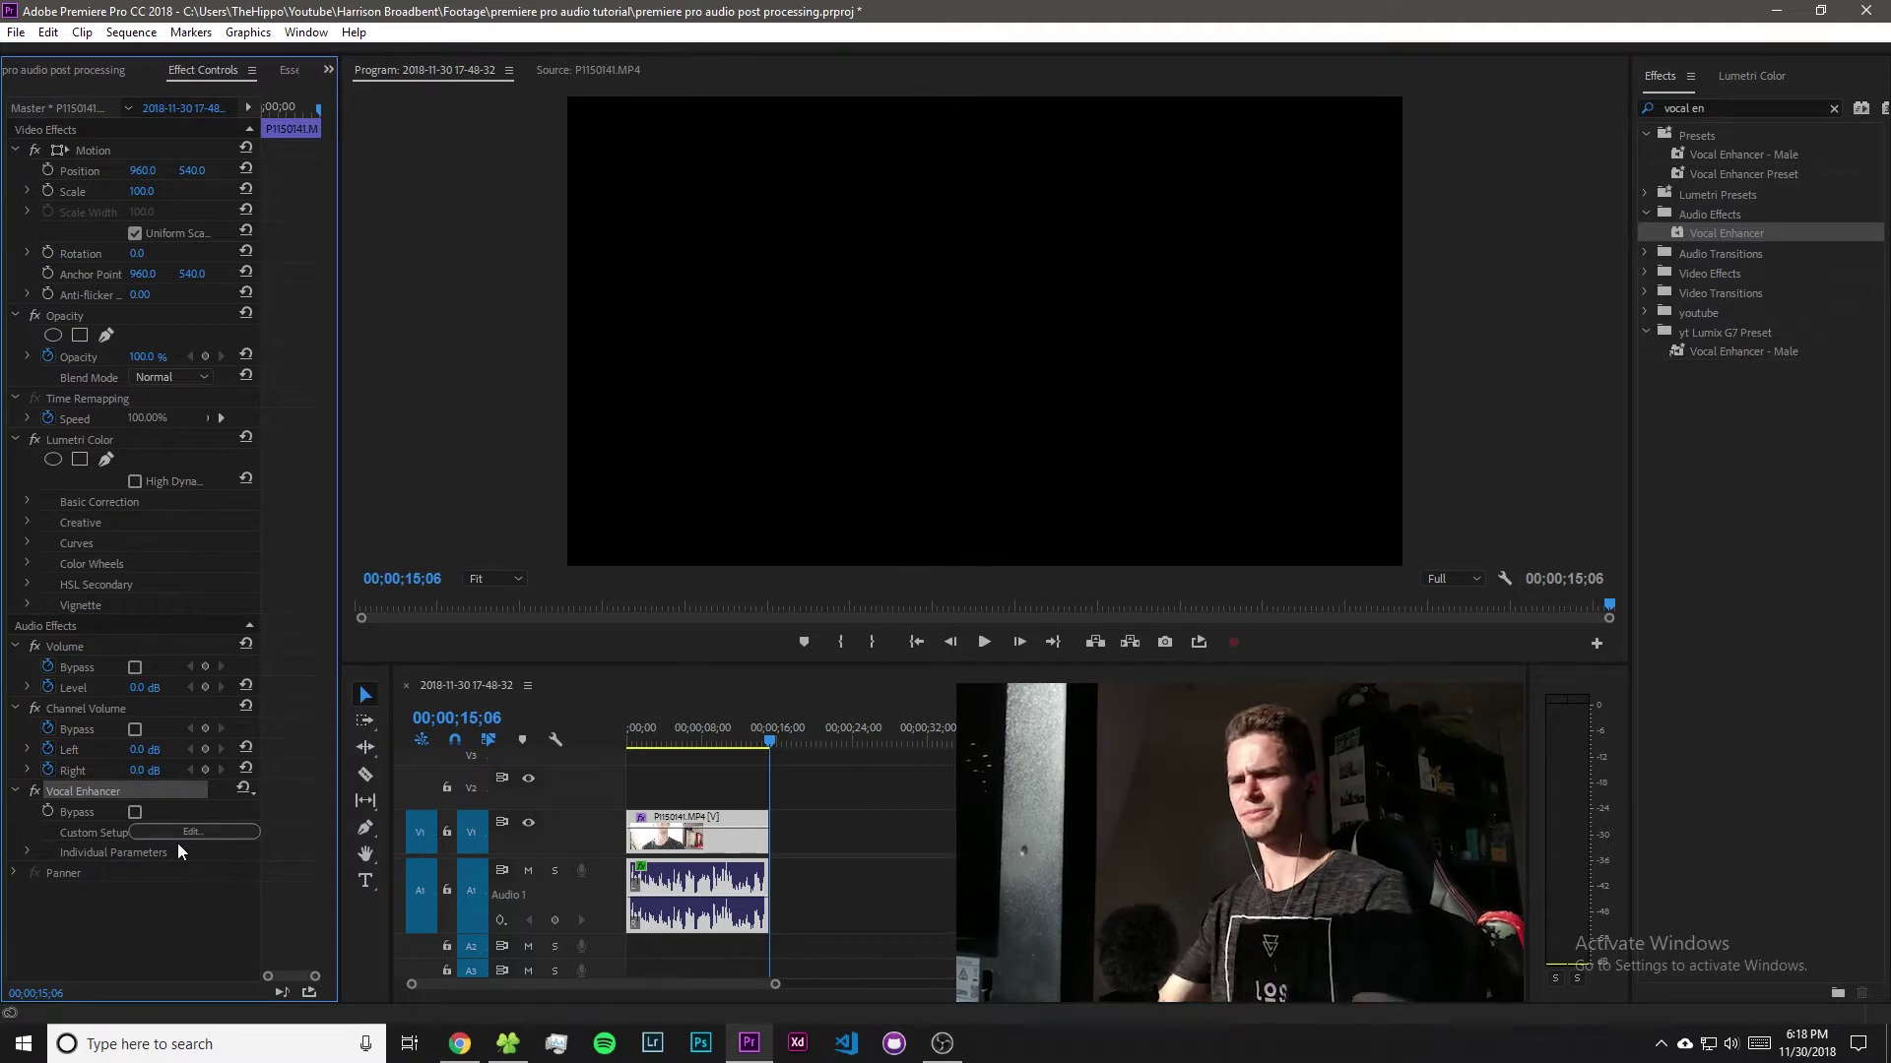
Try the Vocal Enhancer's Female and Music modes, then return the playhead to the start.
{"action": "left_click", "coordinate": [180, 833]}
{"action": "left_click", "coordinate": [935, 504]}
{"action": "left_click", "coordinate": [936, 527]}
{"action": "left_click", "coordinate": [934, 504]}
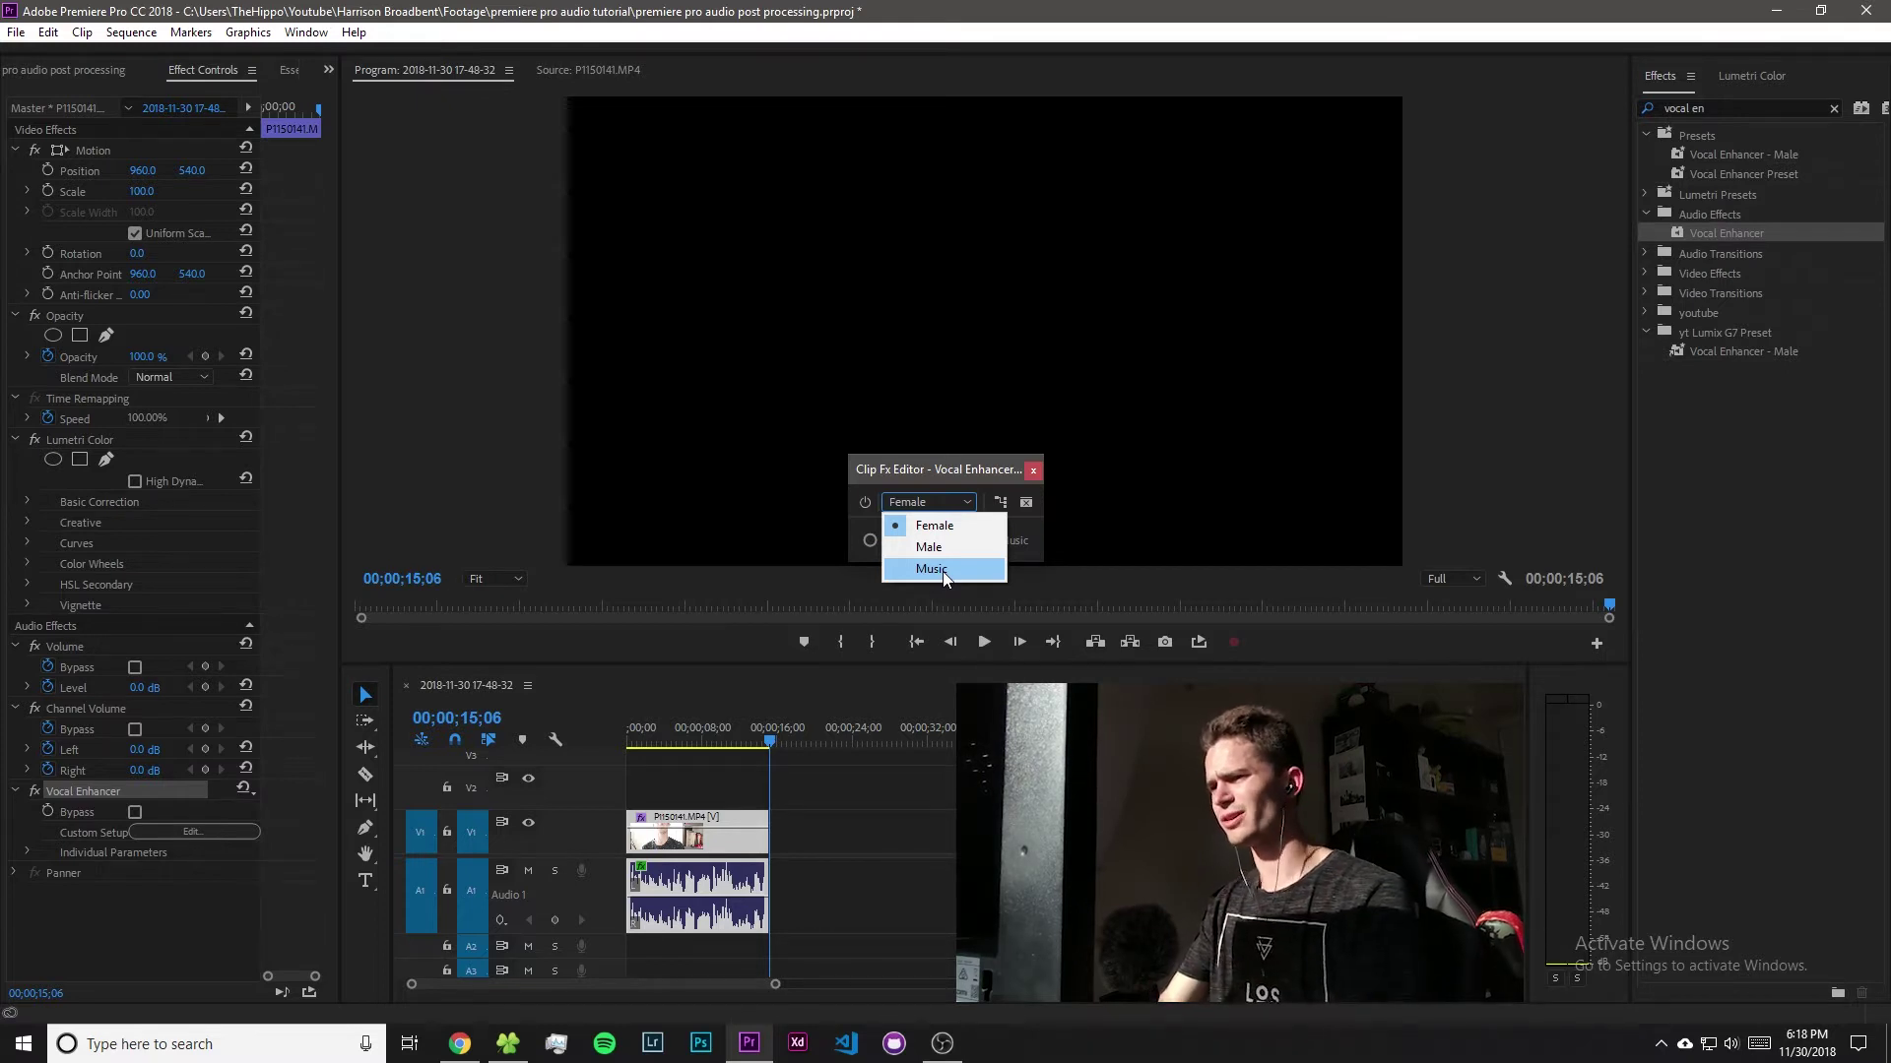
{"action": "left_click", "coordinate": [942, 571]}
{"action": "left_click", "coordinate": [947, 504]}
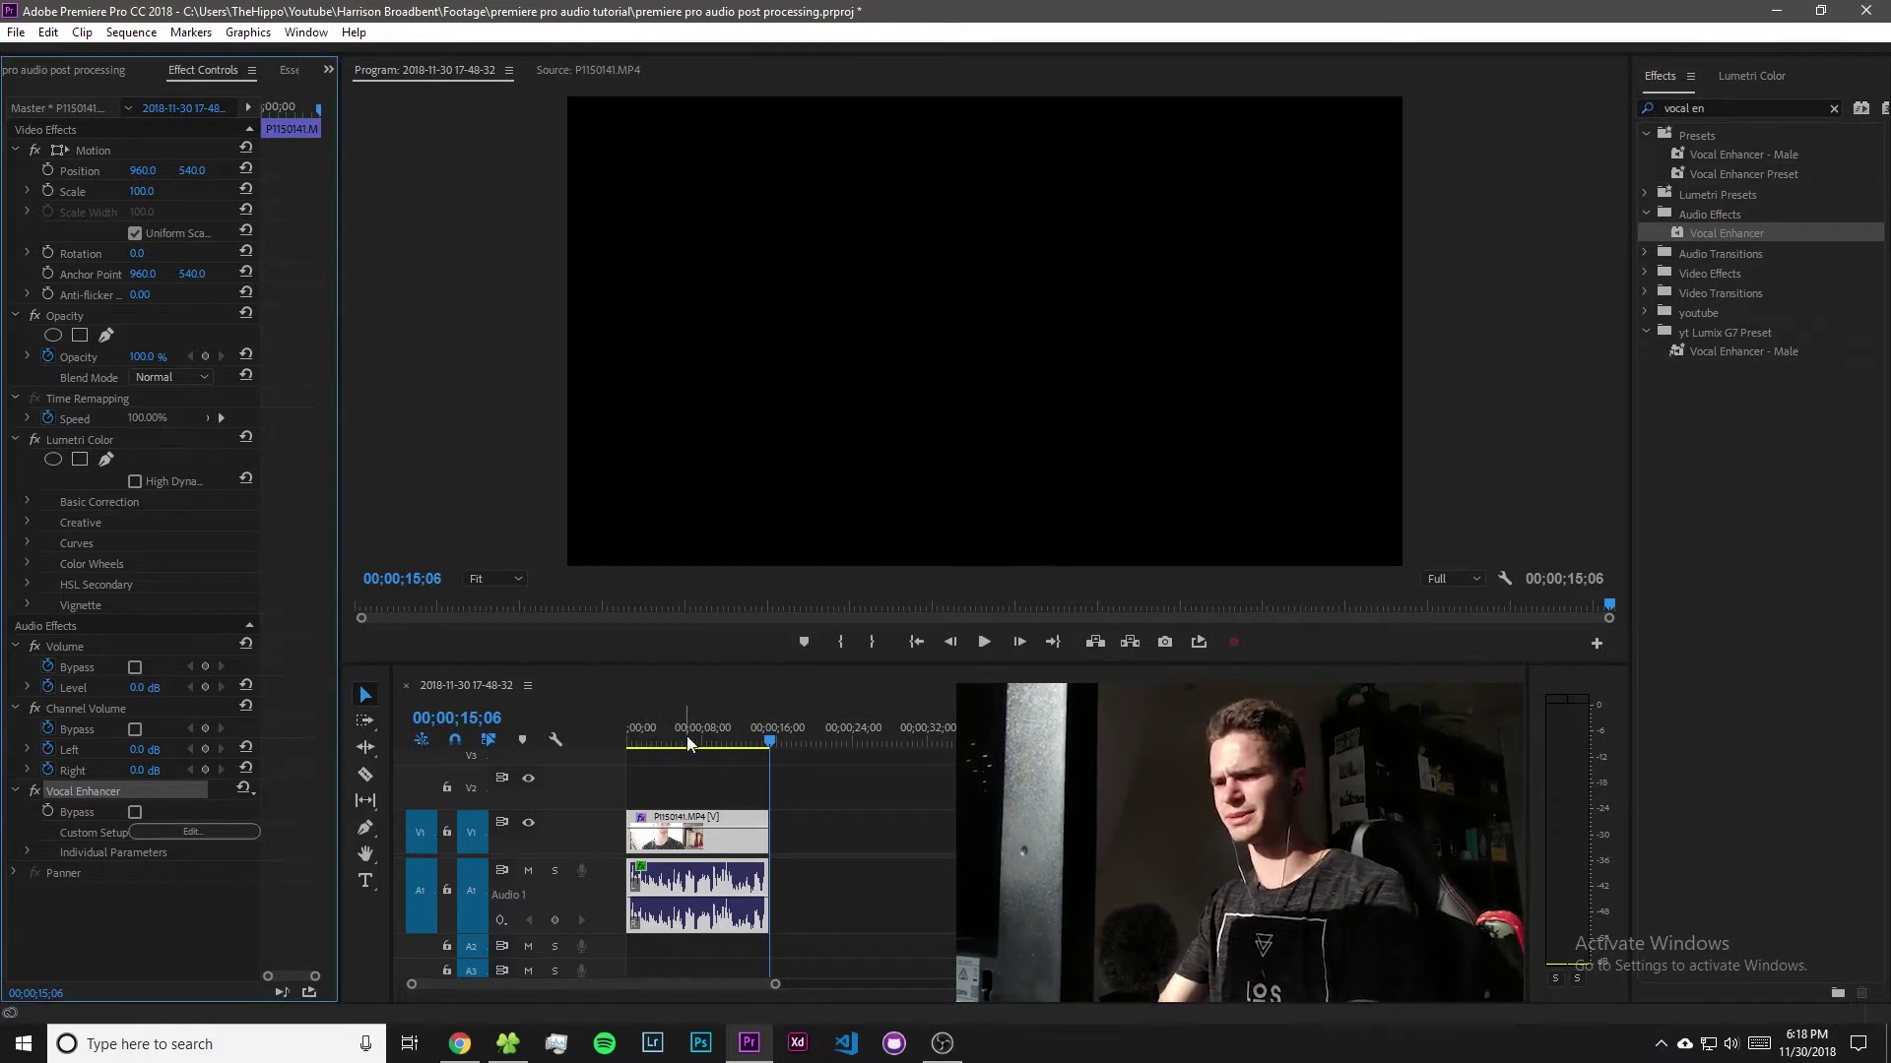
{"action": "left_click_drag", "start_coordinate": [688, 735], "coordinate": [571, 733]}
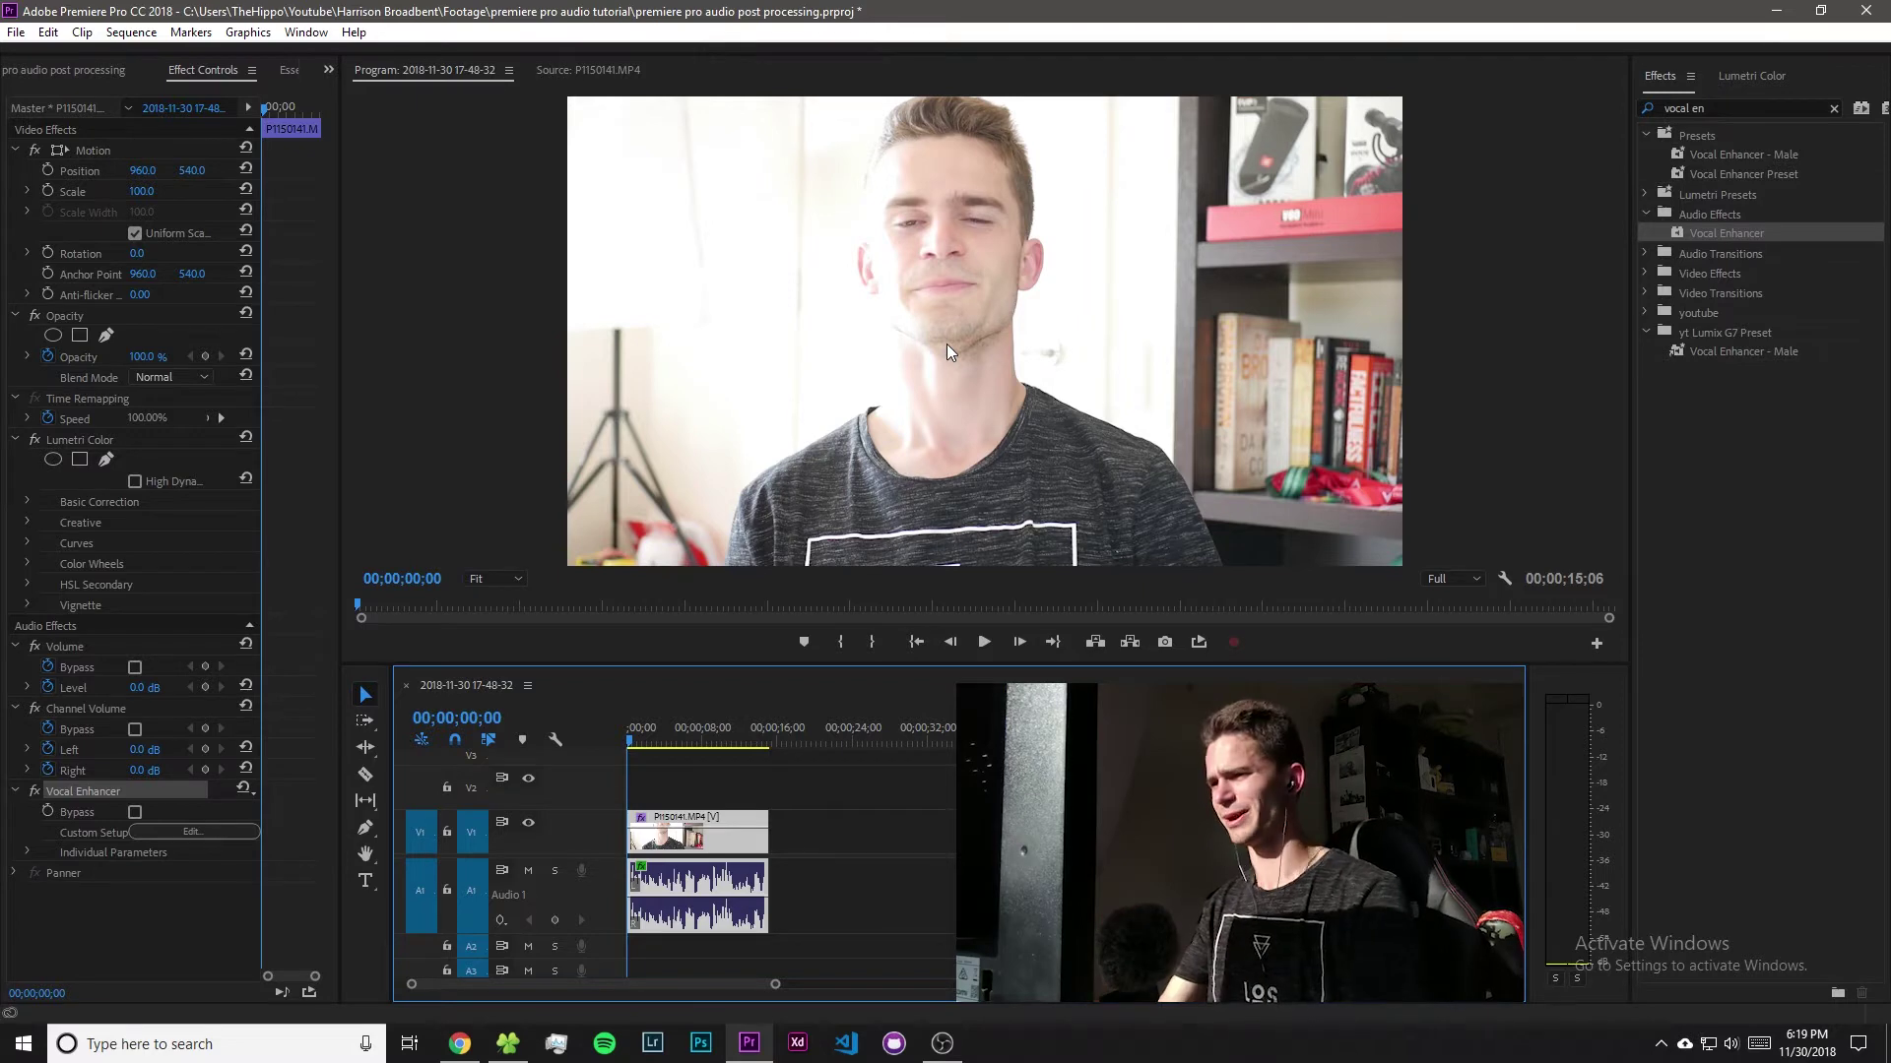
Replace the Effects search with 'param' to list parametric EQ effects.
{"action": "left_click", "coordinate": [1781, 158]}
{"action": "left_click", "coordinate": [1833, 109]}
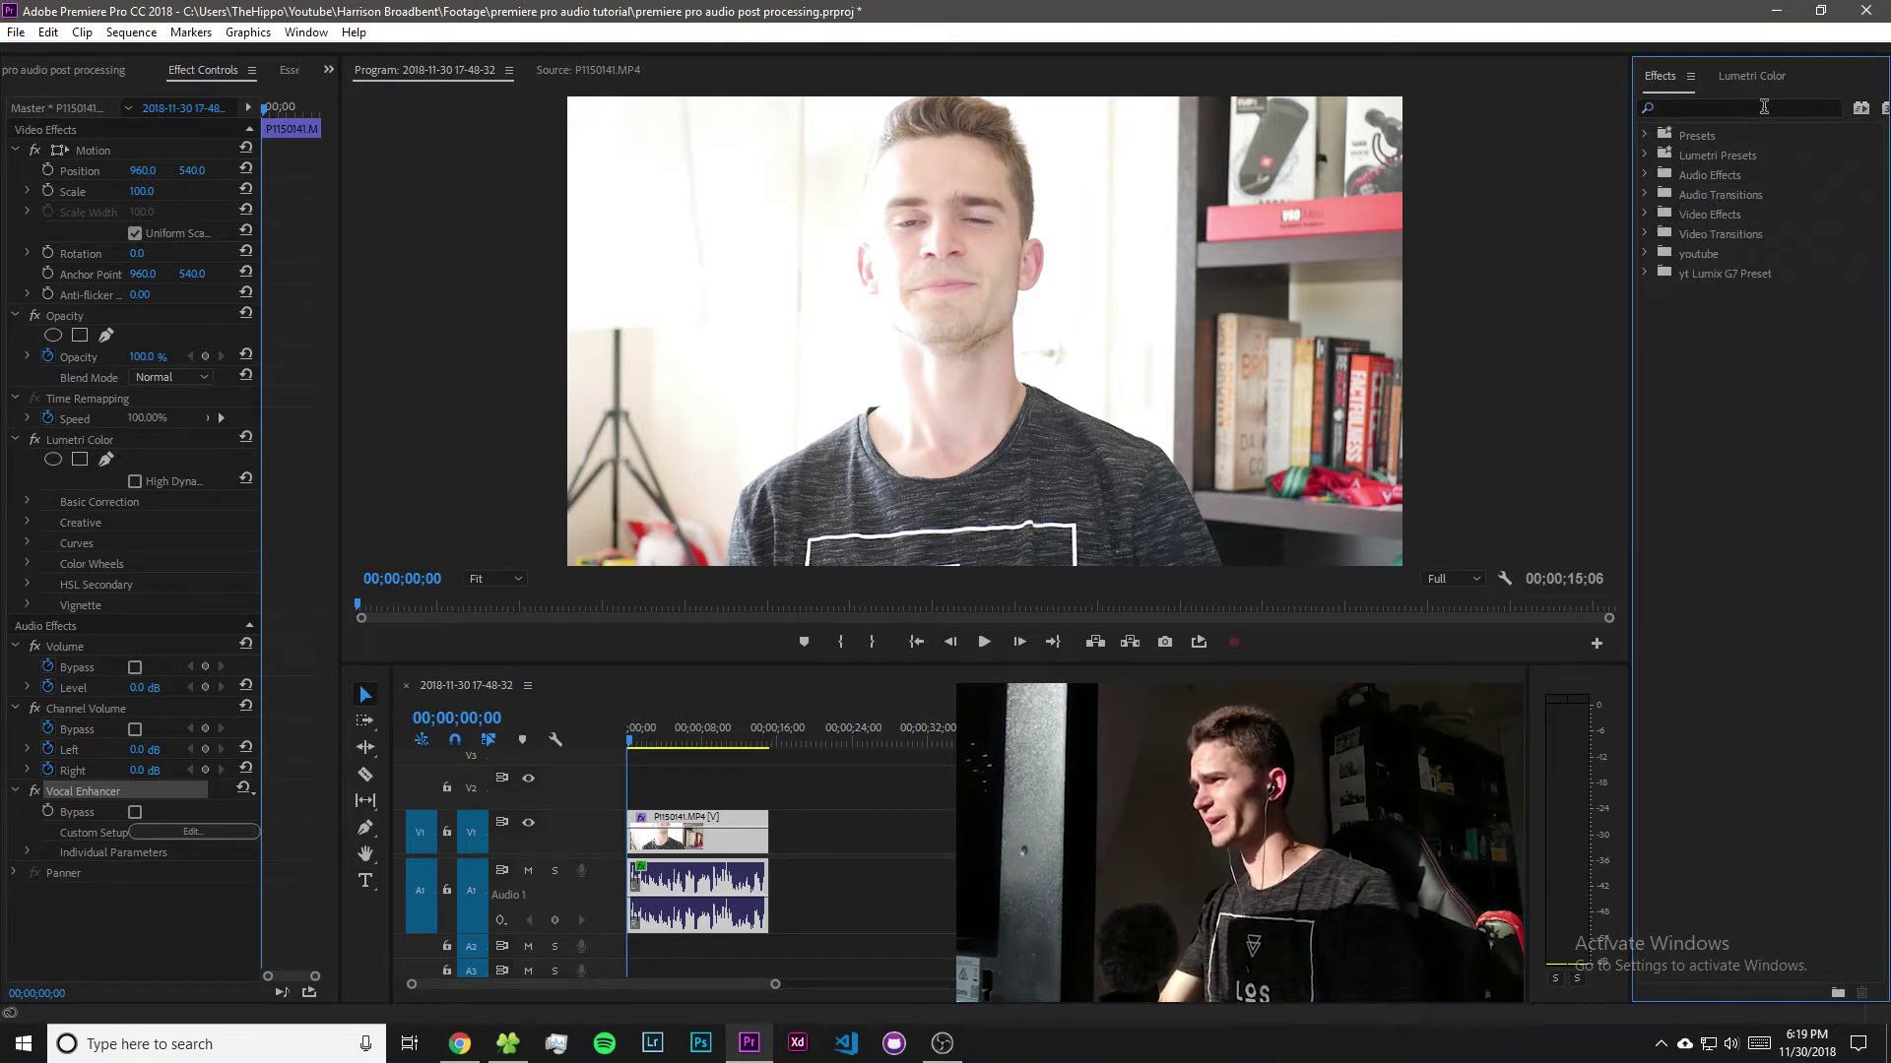
{"action": "type", "text": "param"}
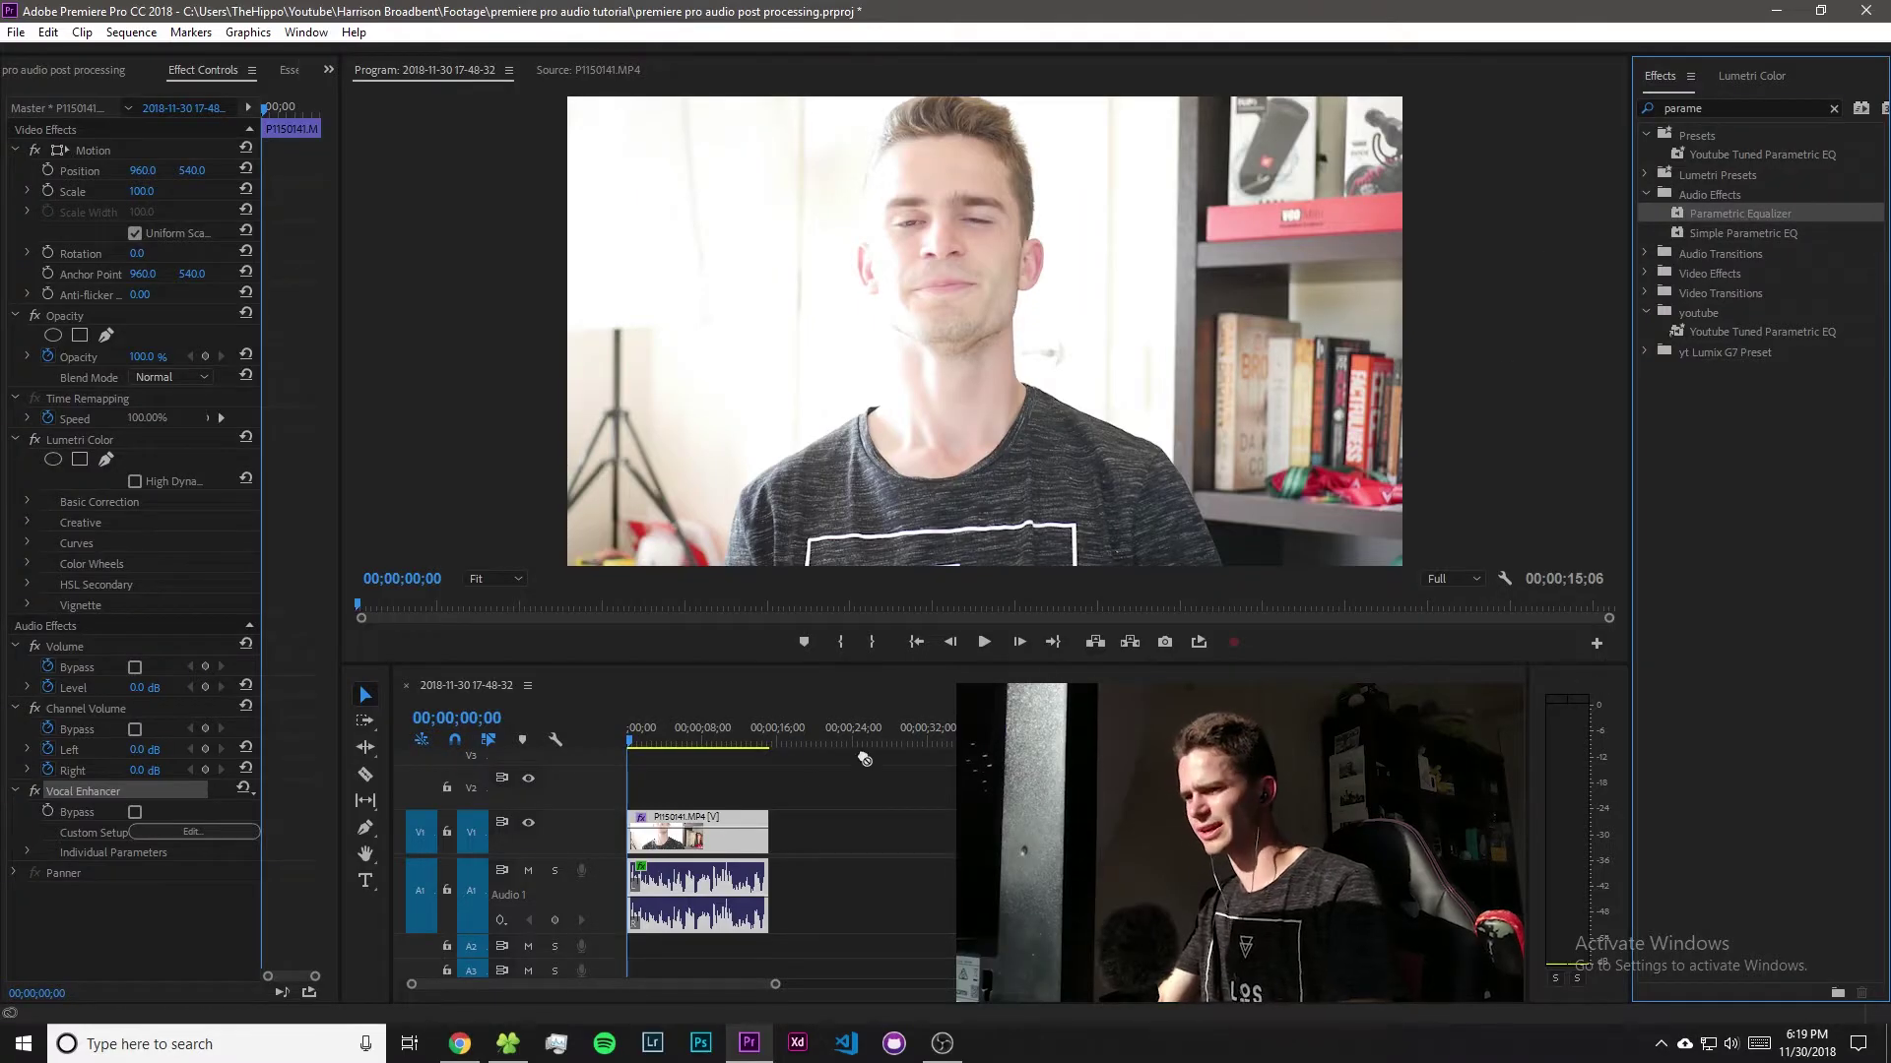
Apply Parametric Equalizer to the audio, cut the lowest band, boost the high shelf to 28.3 dB.
{"action": "left_click_drag", "start_coordinate": [863, 759], "coordinate": [710, 836]}
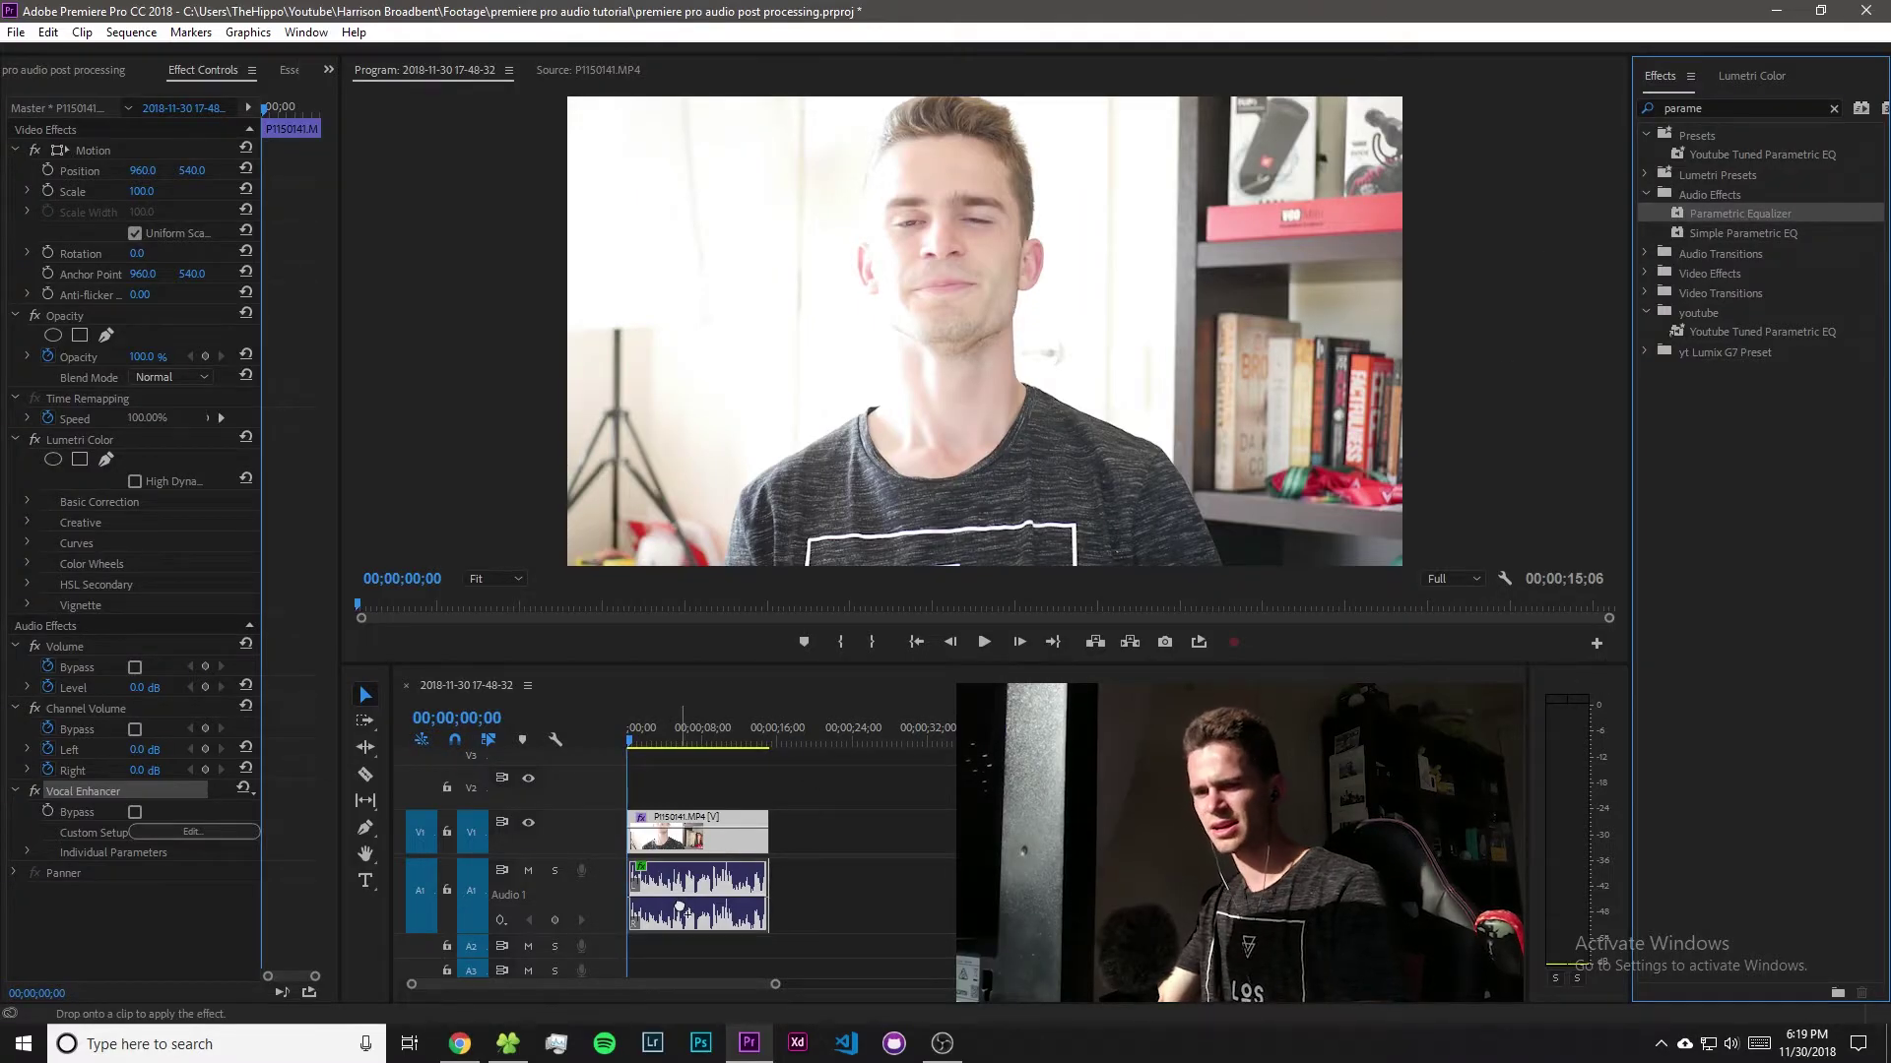
{"action": "left_click_drag", "start_coordinate": [679, 907], "coordinate": [679, 907]}
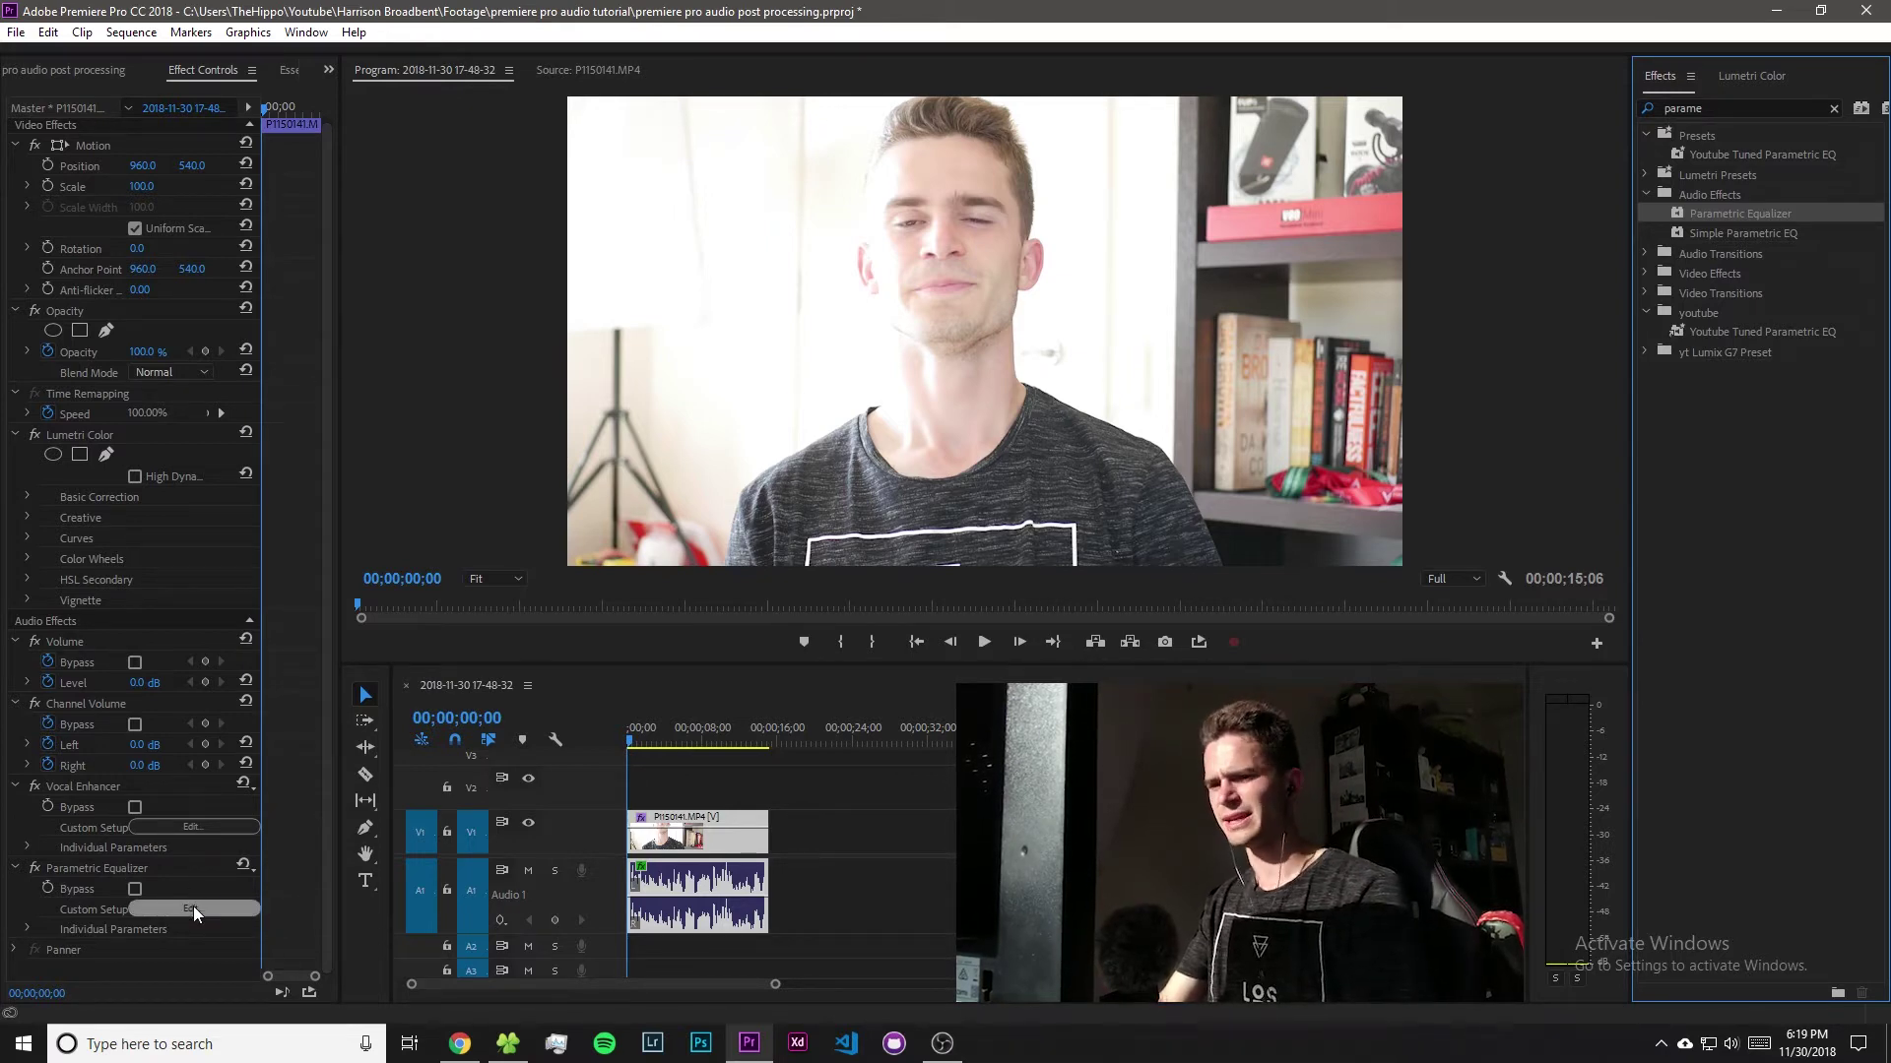
{"action": "left_click", "coordinate": [193, 908]}
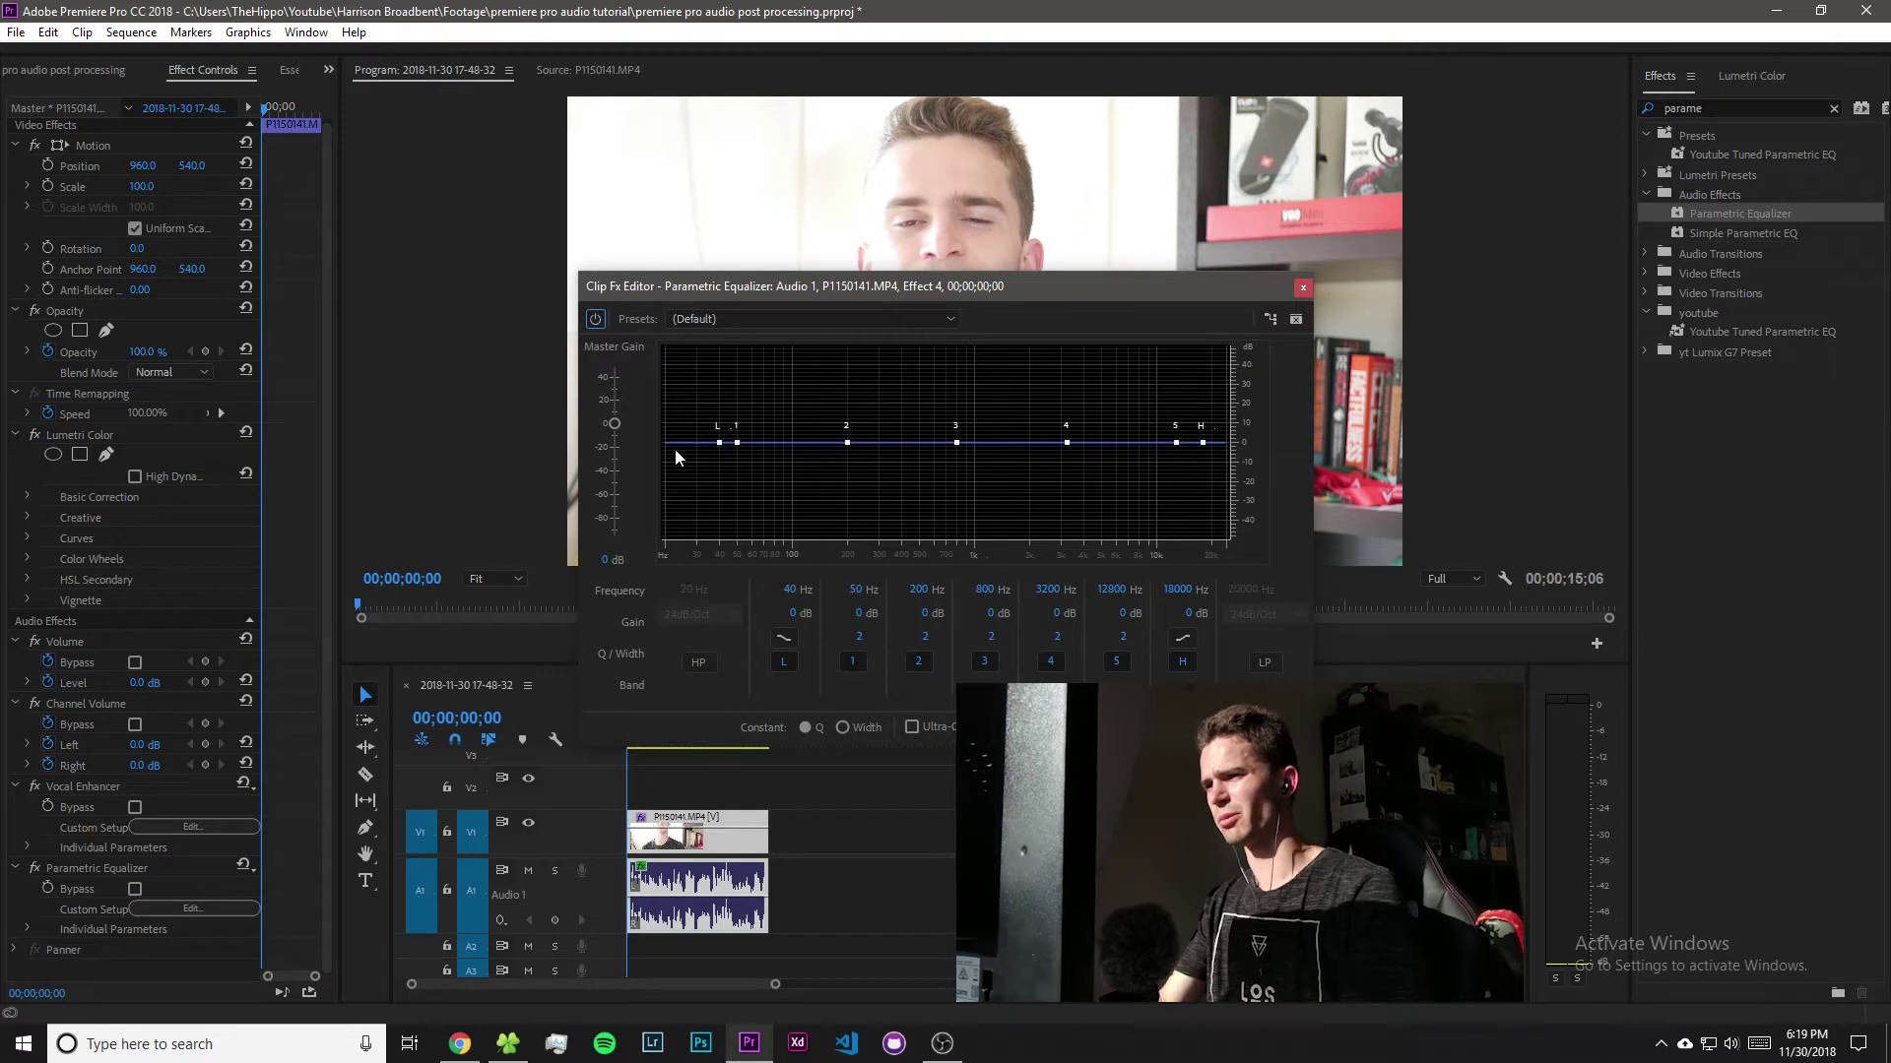
{"action": "left_click_drag", "start_coordinate": [738, 444], "coordinate": [715, 487]}
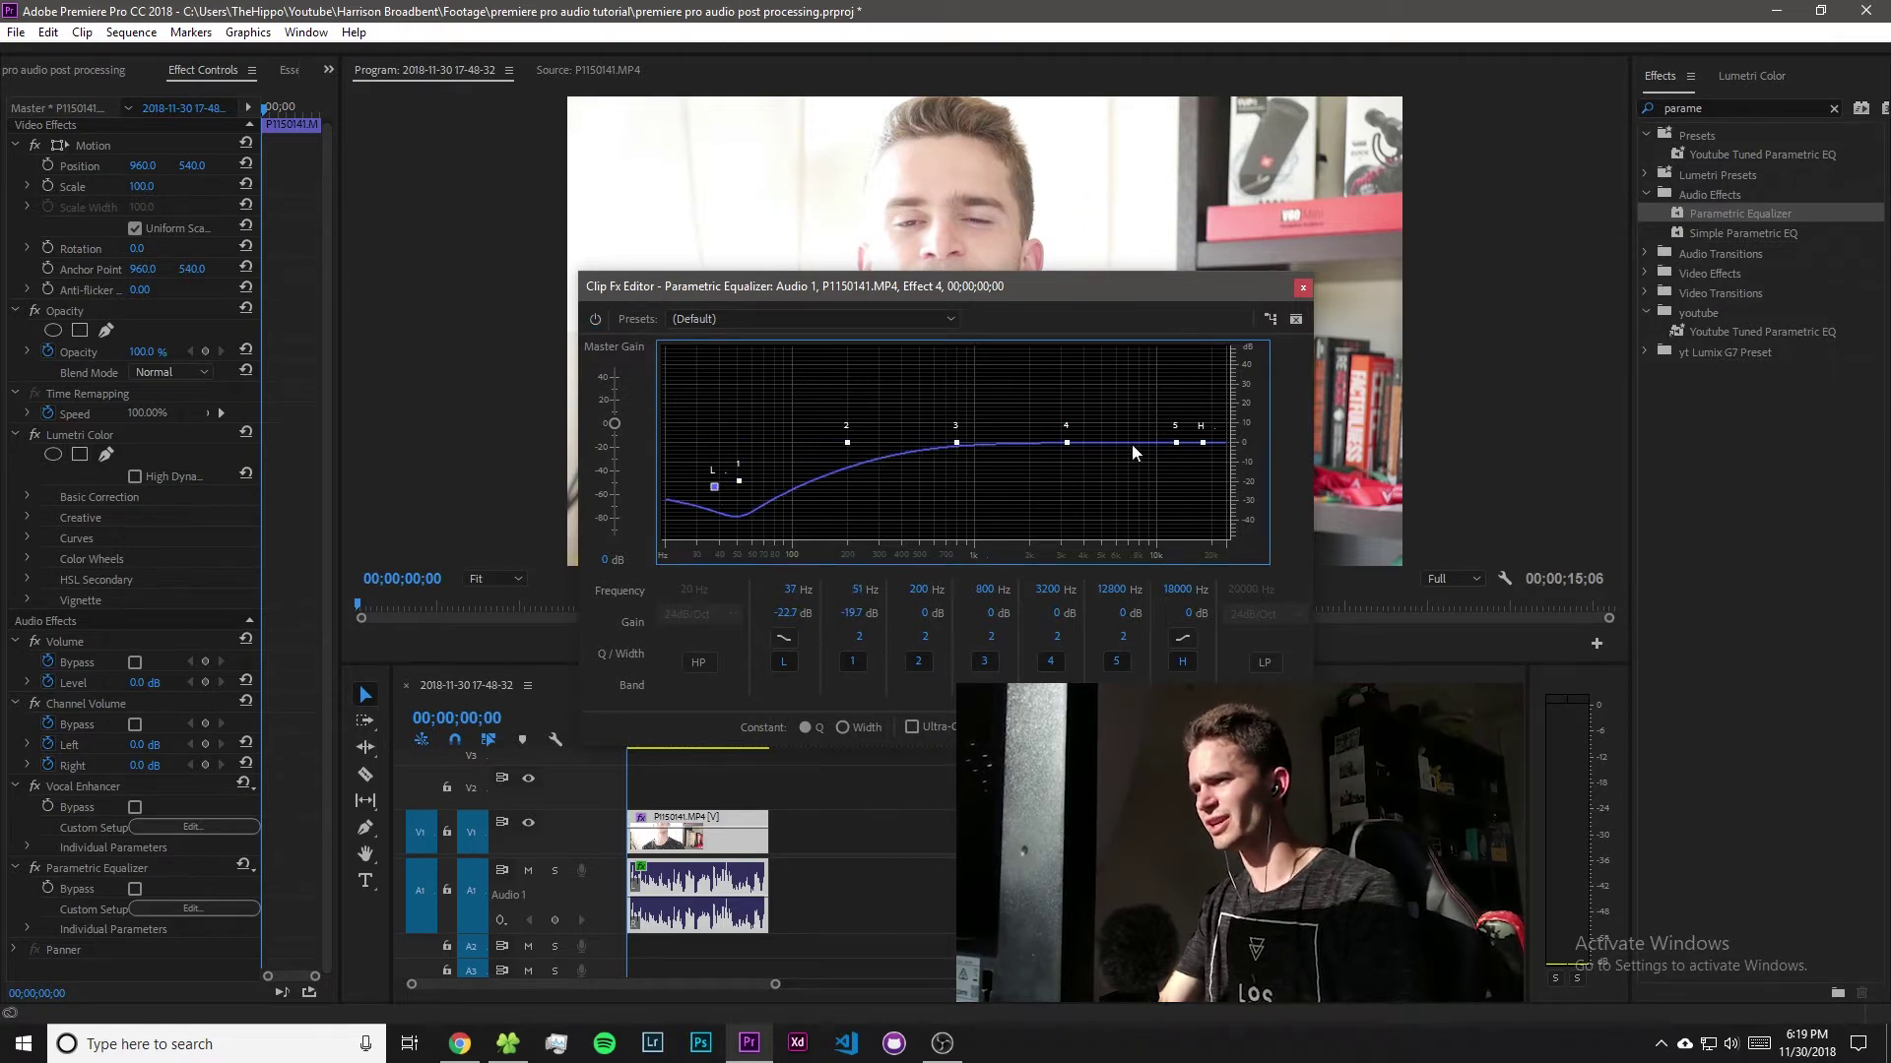
{"action": "left_click_drag", "start_coordinate": [1198, 431], "coordinate": [1191, 388]}
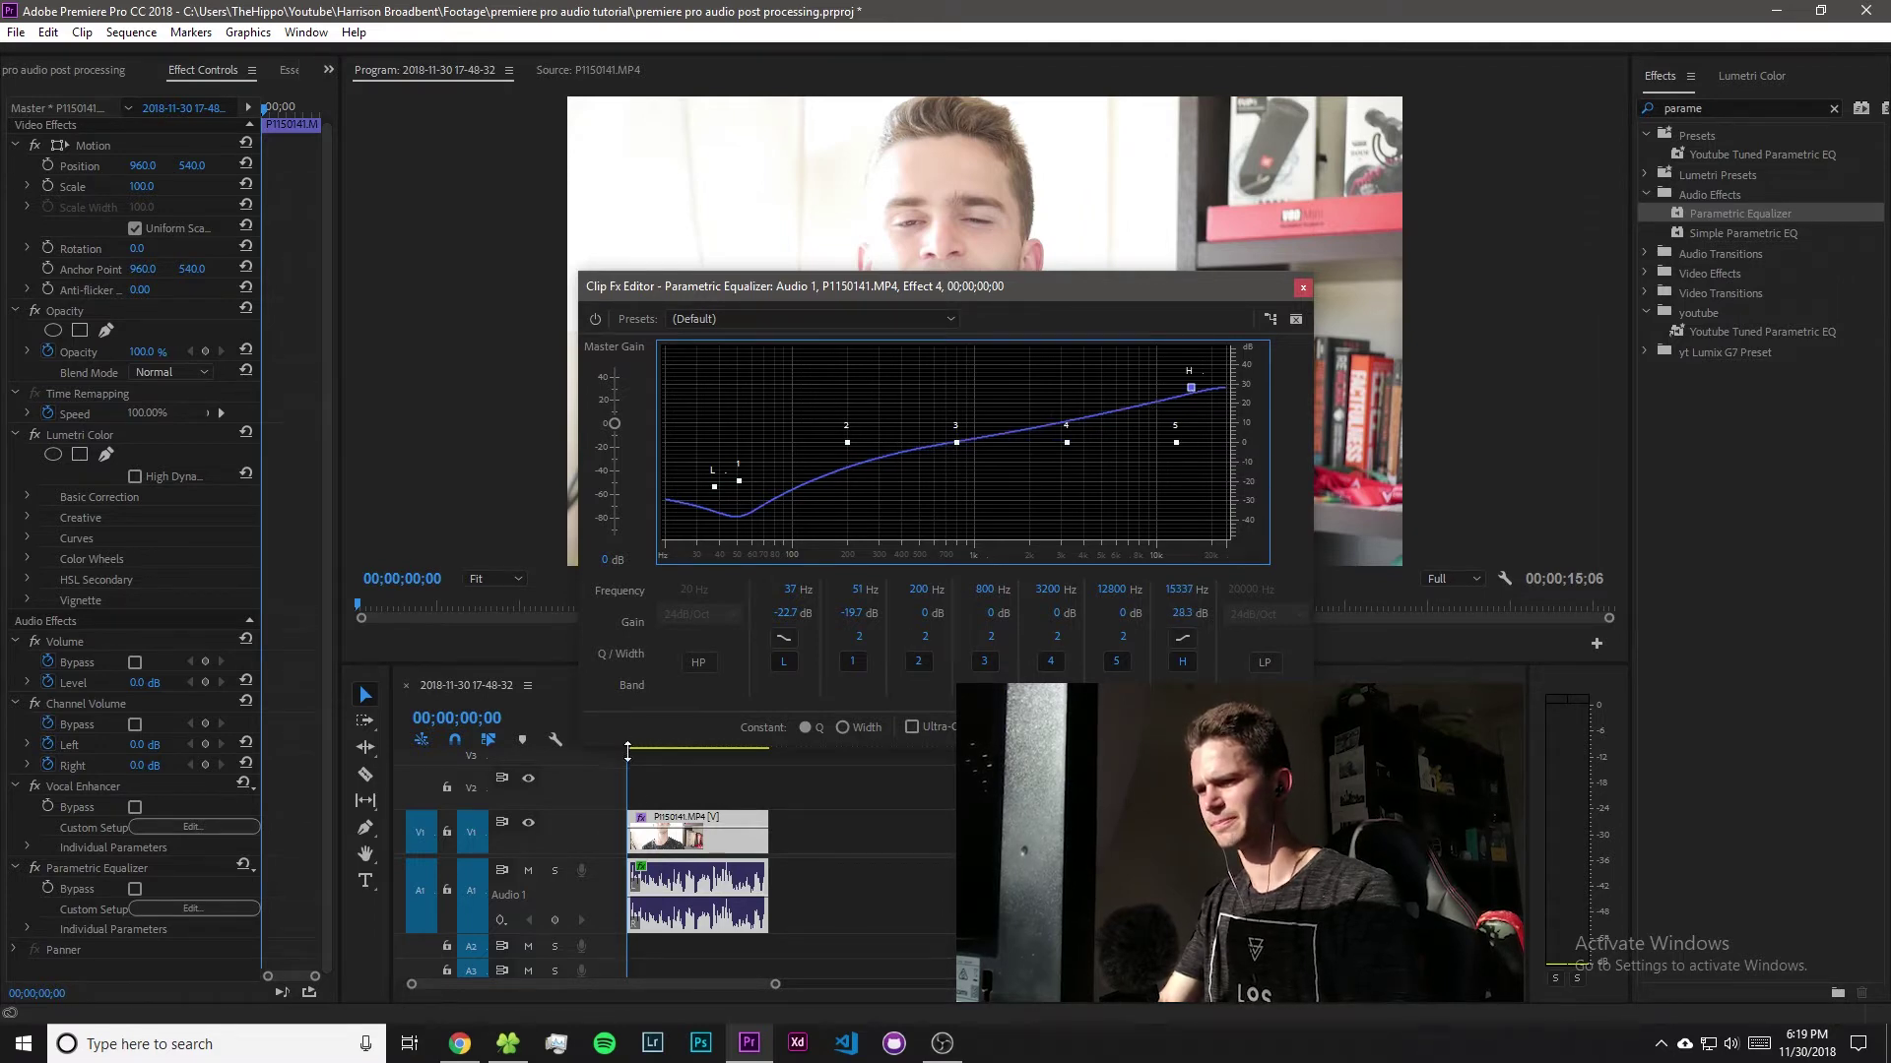
{"action": "key", "text": "space"}
Set band 2 to -45.5 dB at 210 Hz and band 3 to 46.5 dB at 460 Hz, plus other extreme bands.
{"action": "left_click_drag", "start_coordinate": [714, 488], "coordinate": [739, 537]}
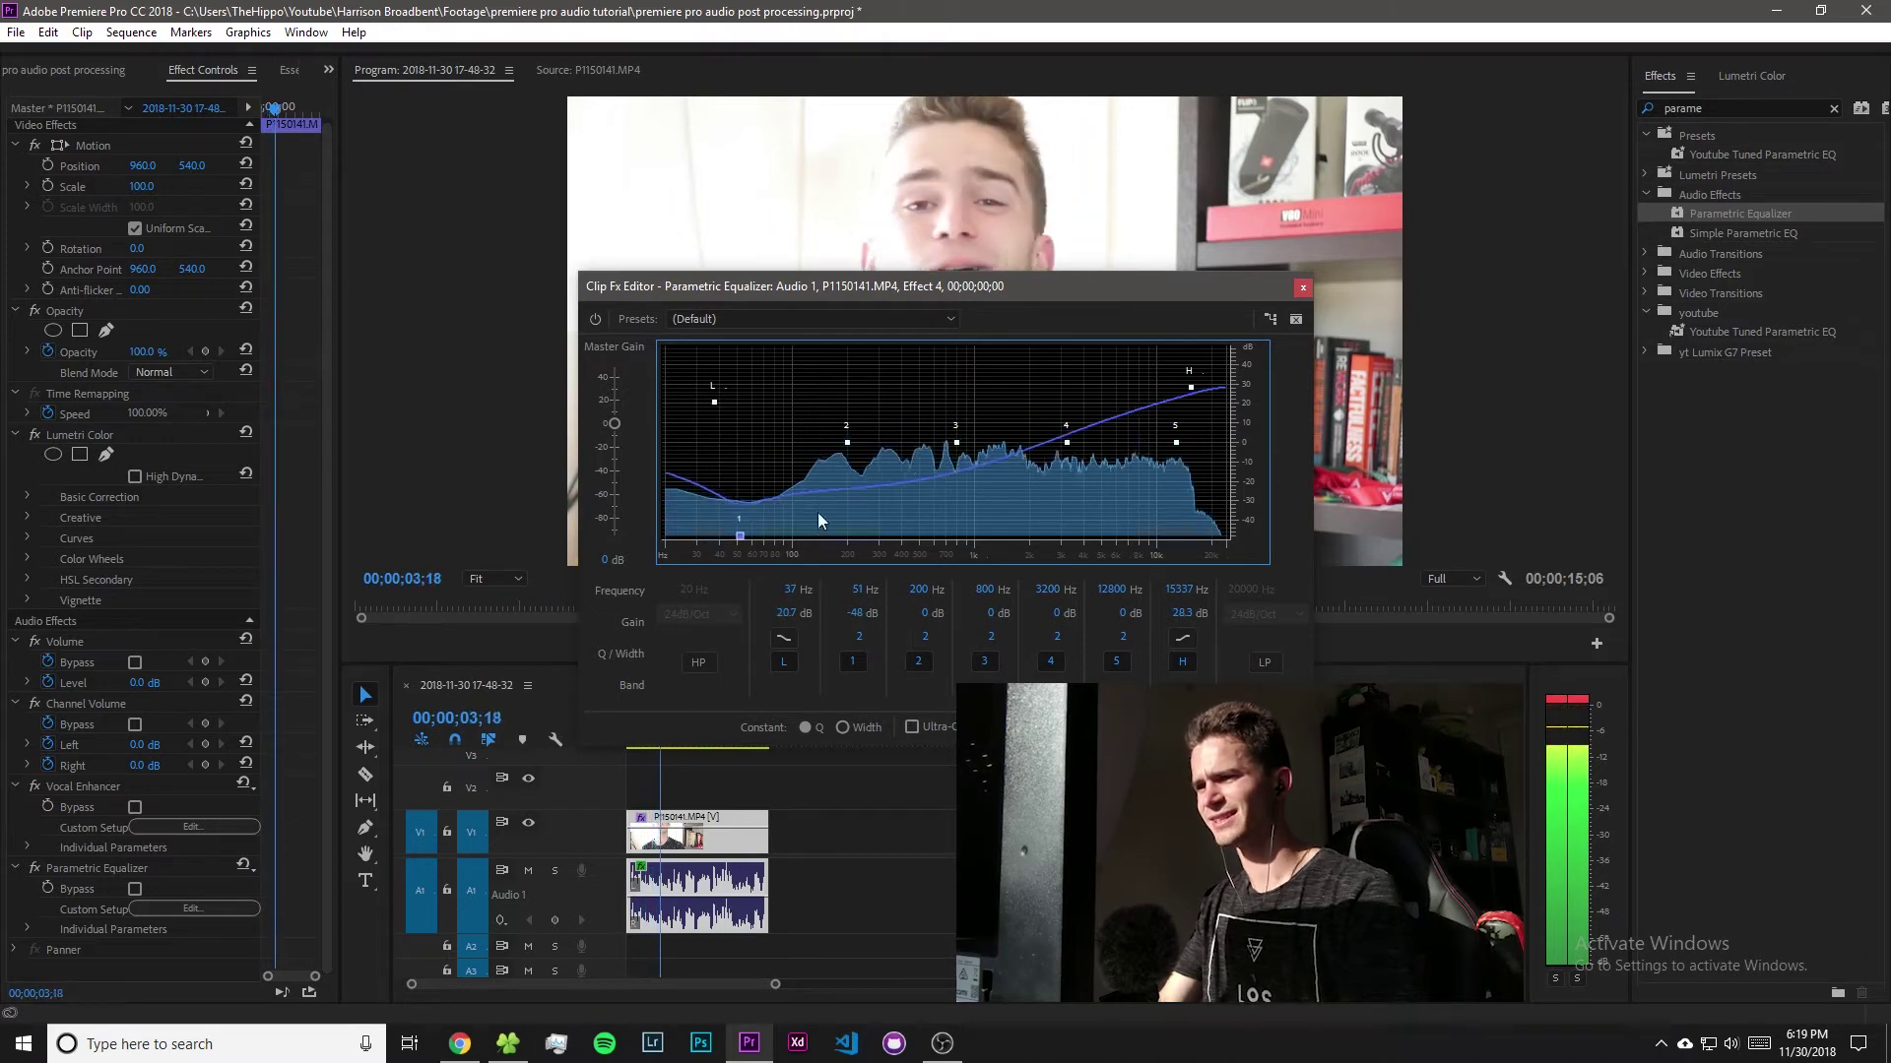
{"action": "left_click_drag", "start_coordinate": [847, 443], "coordinate": [850, 531]}
{"action": "left_click_drag", "start_coordinate": [956, 448], "coordinate": [912, 352]}
{"action": "left_click_drag", "start_coordinate": [1067, 442], "coordinate": [1064, 536]}
{"action": "left_click_drag", "start_coordinate": [1175, 442], "coordinate": [1127, 394]}
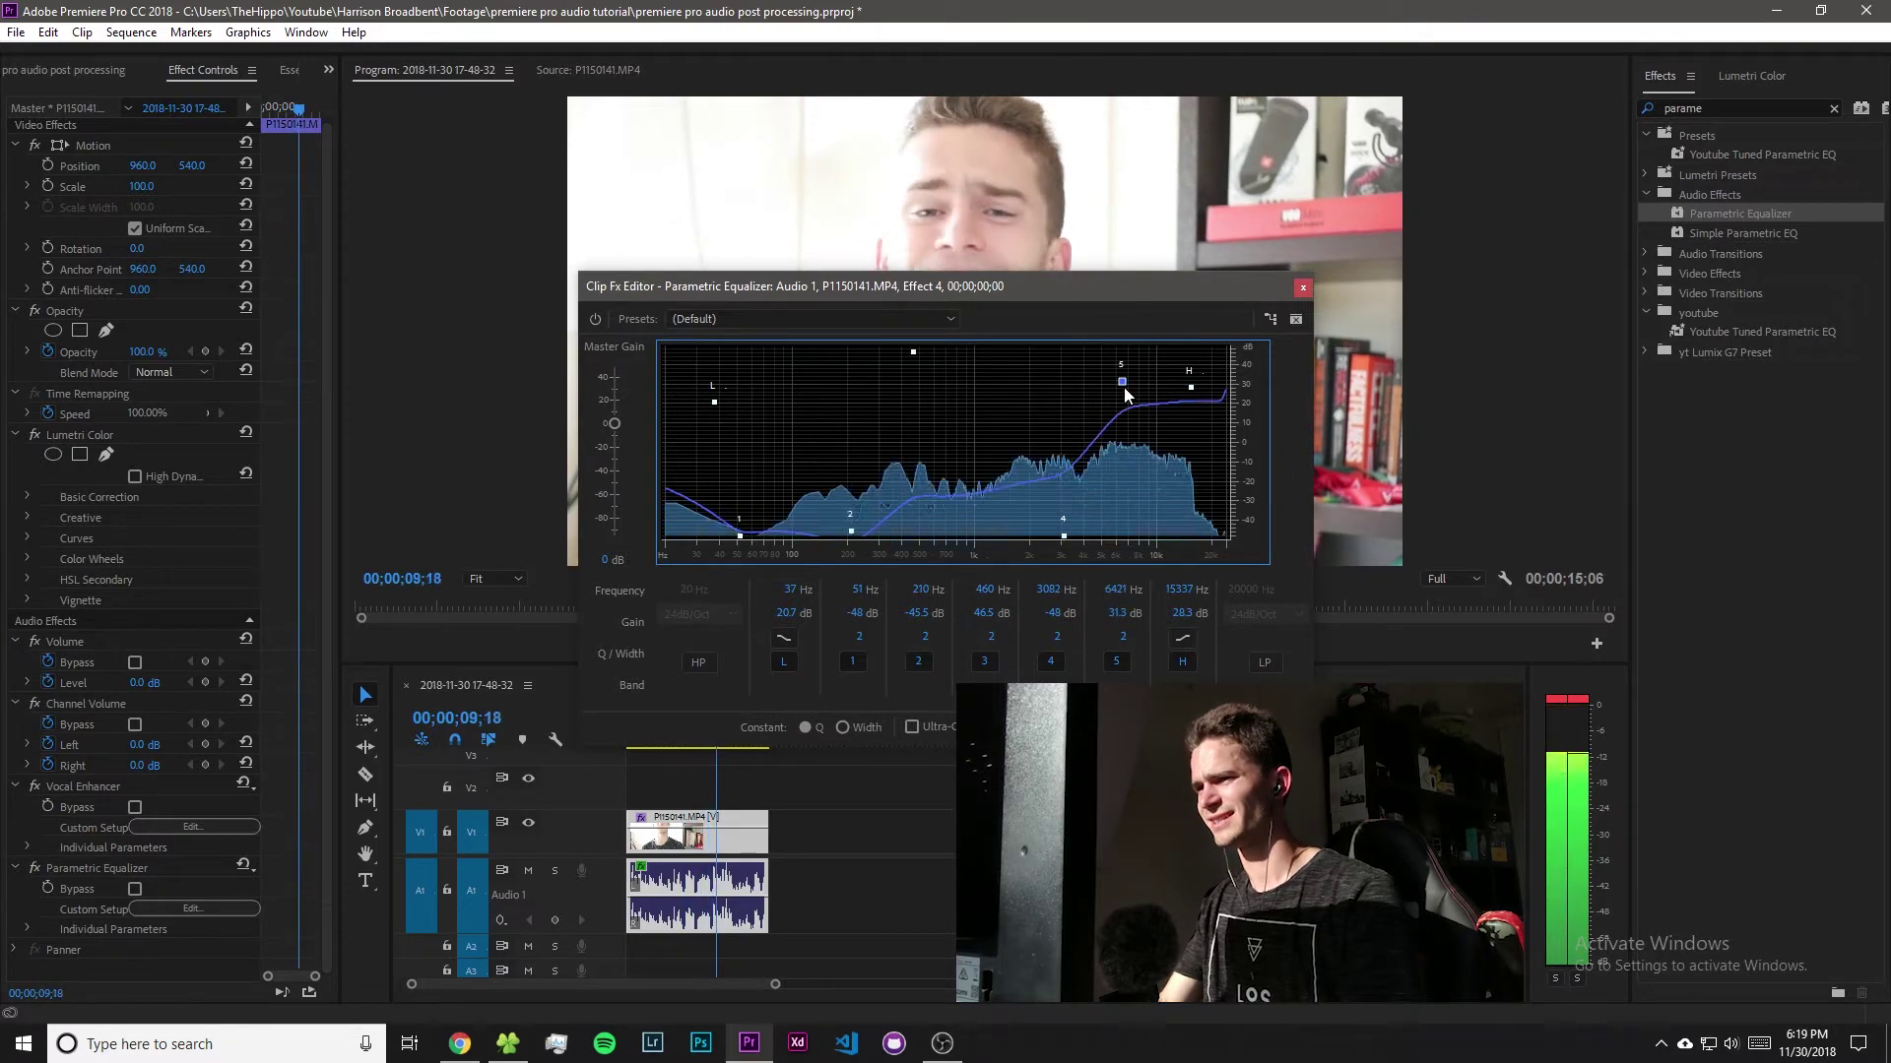
{"action": "key", "text": "Escape"}
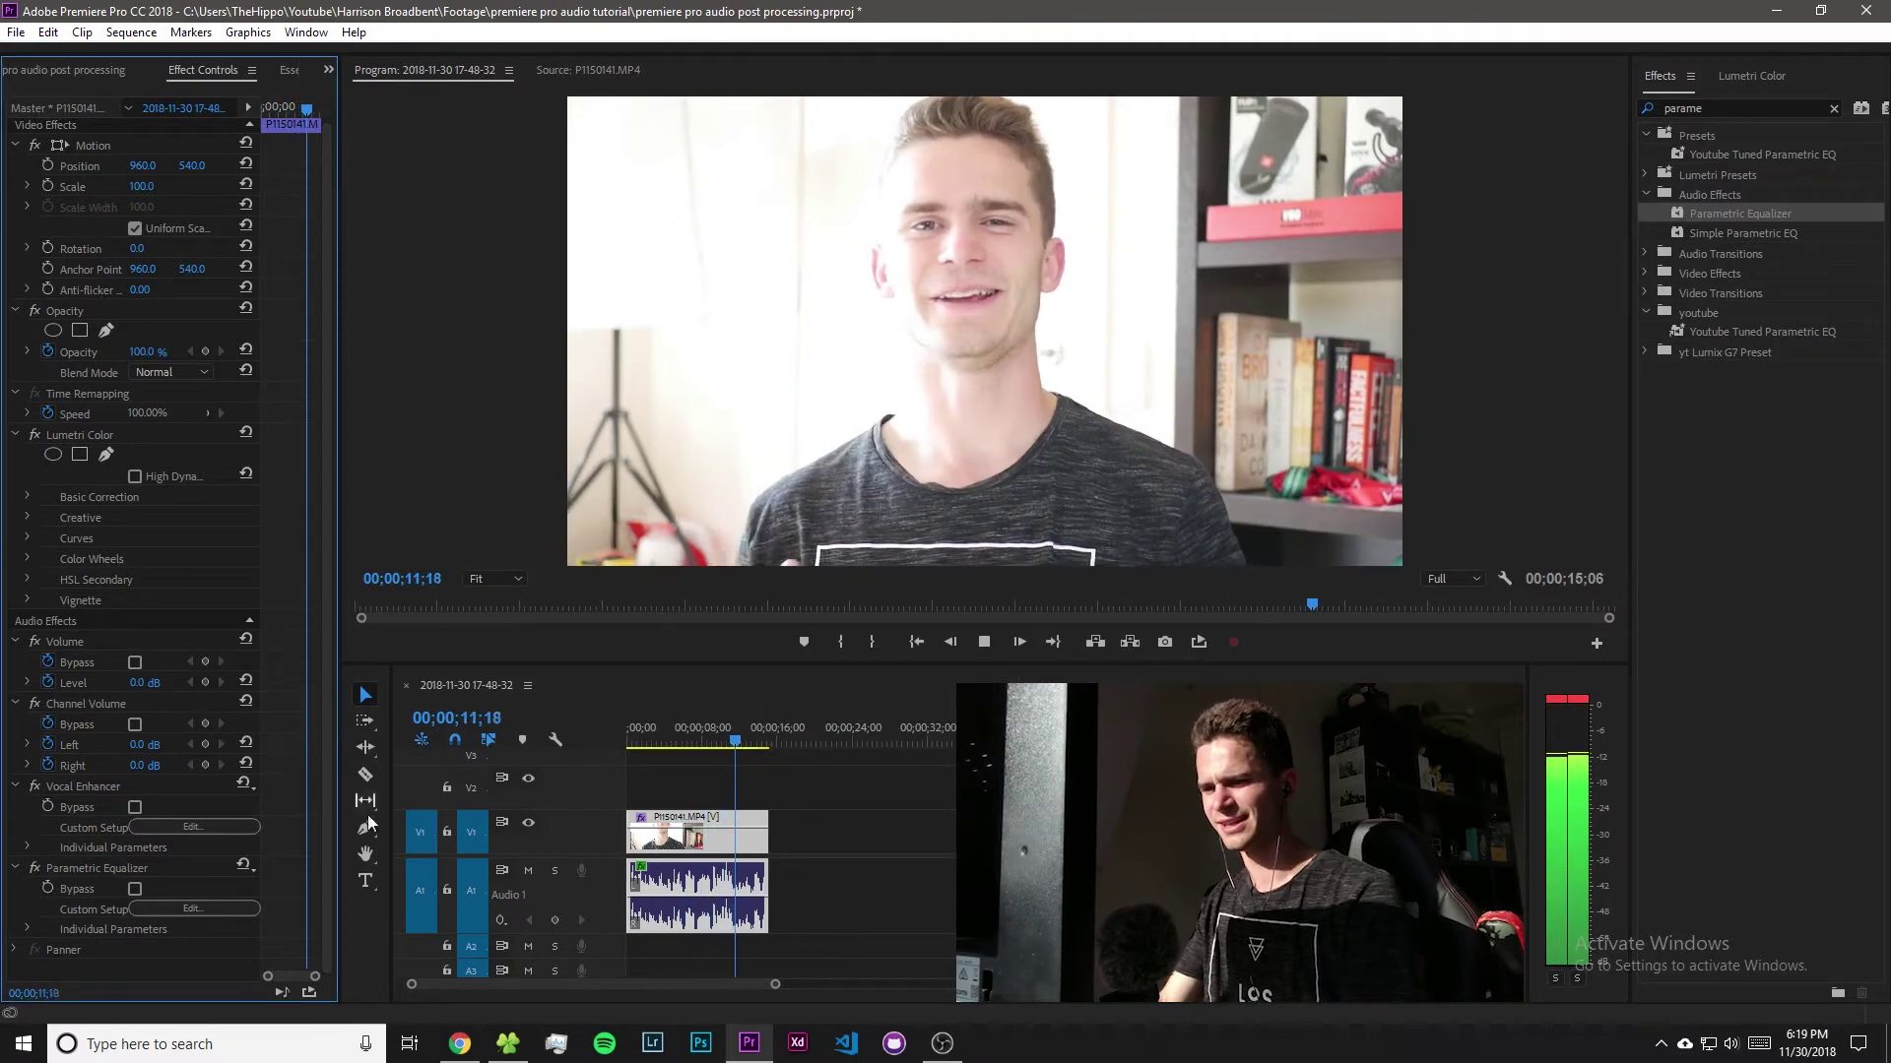
Reset the Parametric Equalizer to (Default), then apply its Vocal Enhancer preset.
{"action": "key", "text": "space"}
{"action": "left_click", "coordinate": [170, 911]}
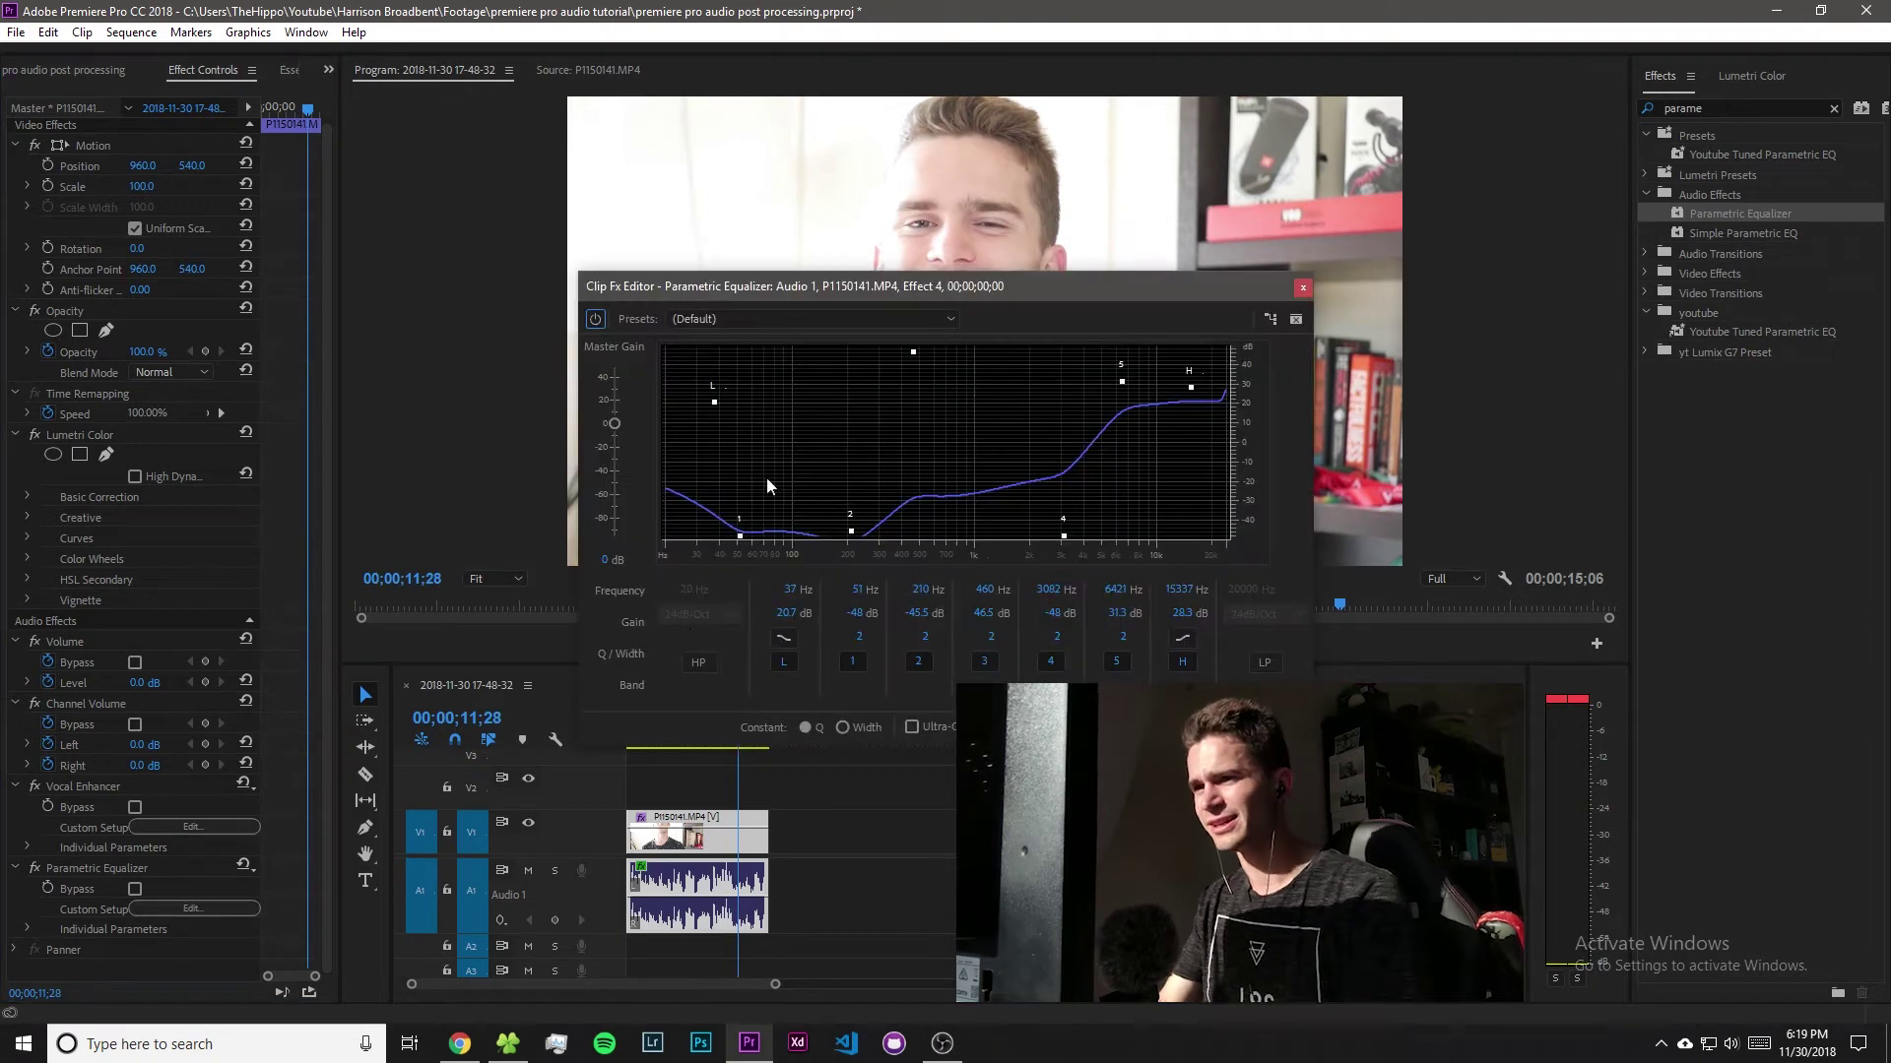
{"action": "left_click", "coordinate": [752, 325]}
{"action": "left_click", "coordinate": [746, 340]}
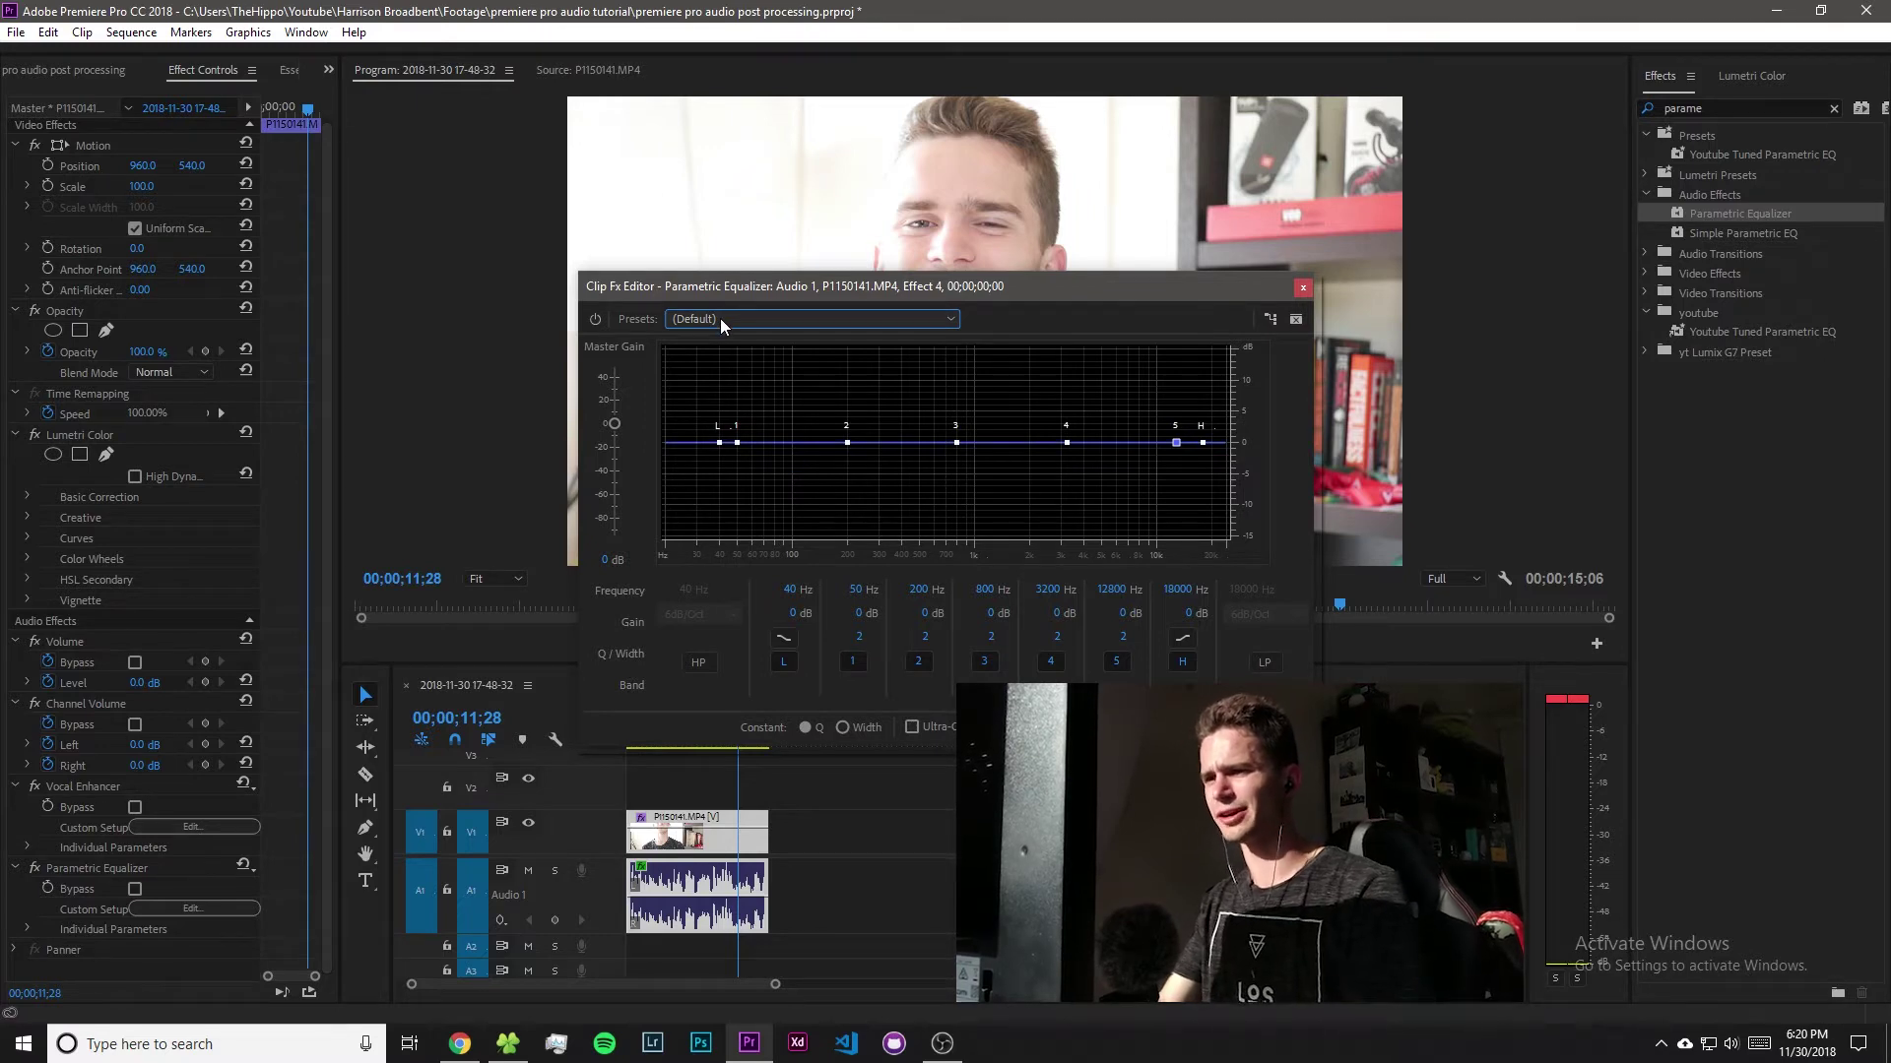
{"action": "left_click", "coordinate": [687, 321]}
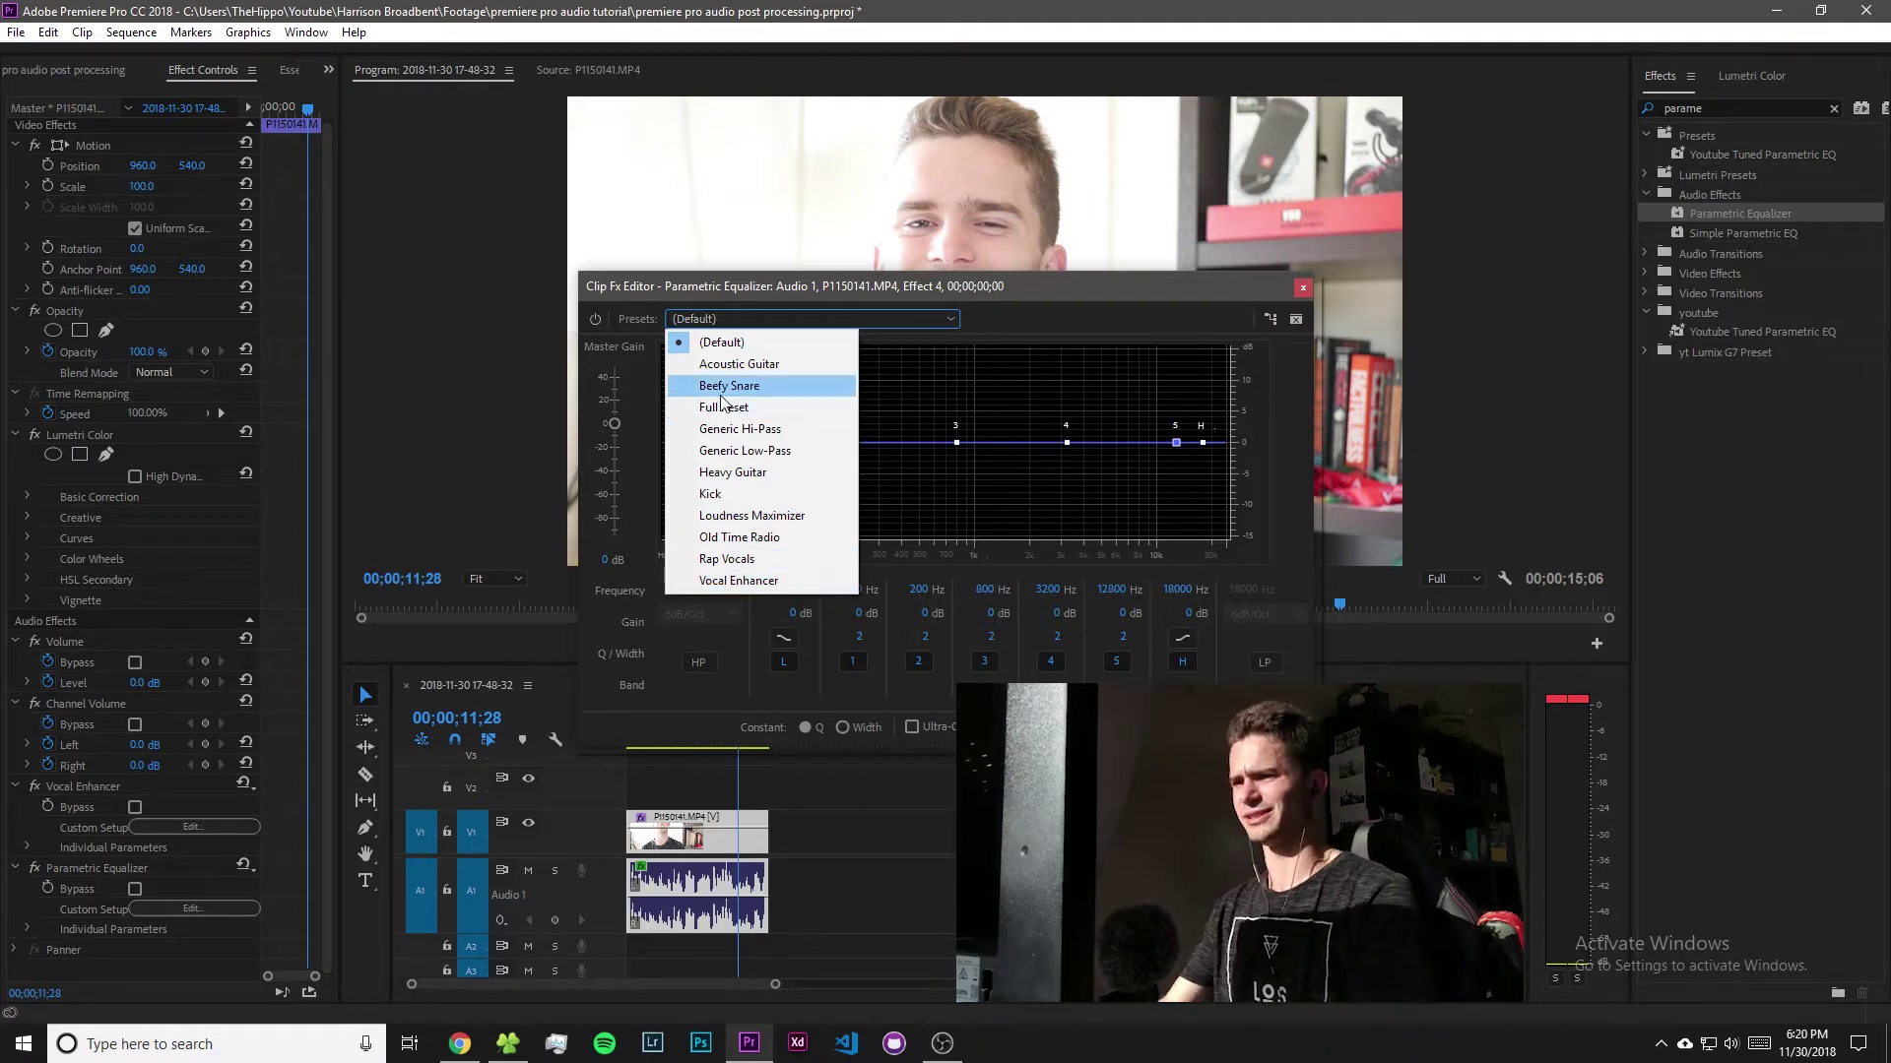
{"action": "left_click", "coordinate": [753, 581]}
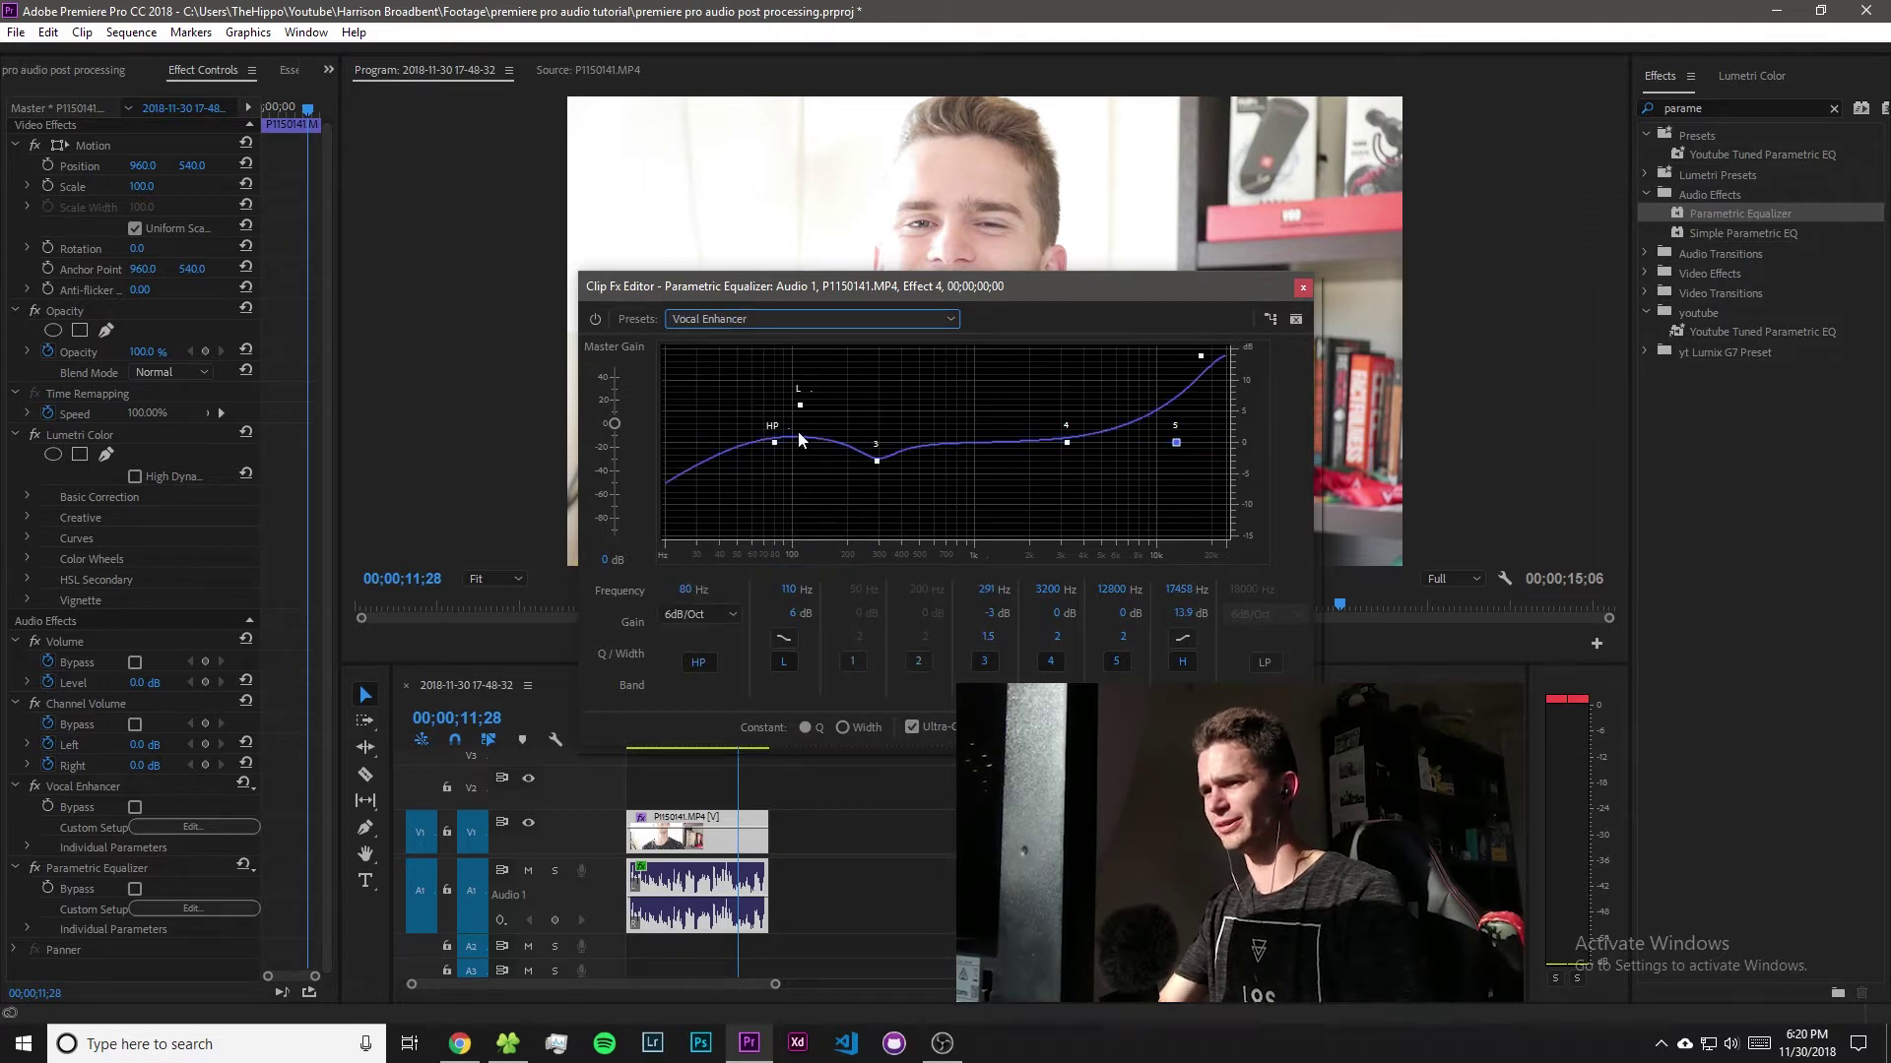
Play the clip with the Vocal Enhancer EQ from the sequence start.
{"action": "key", "text": "space"}
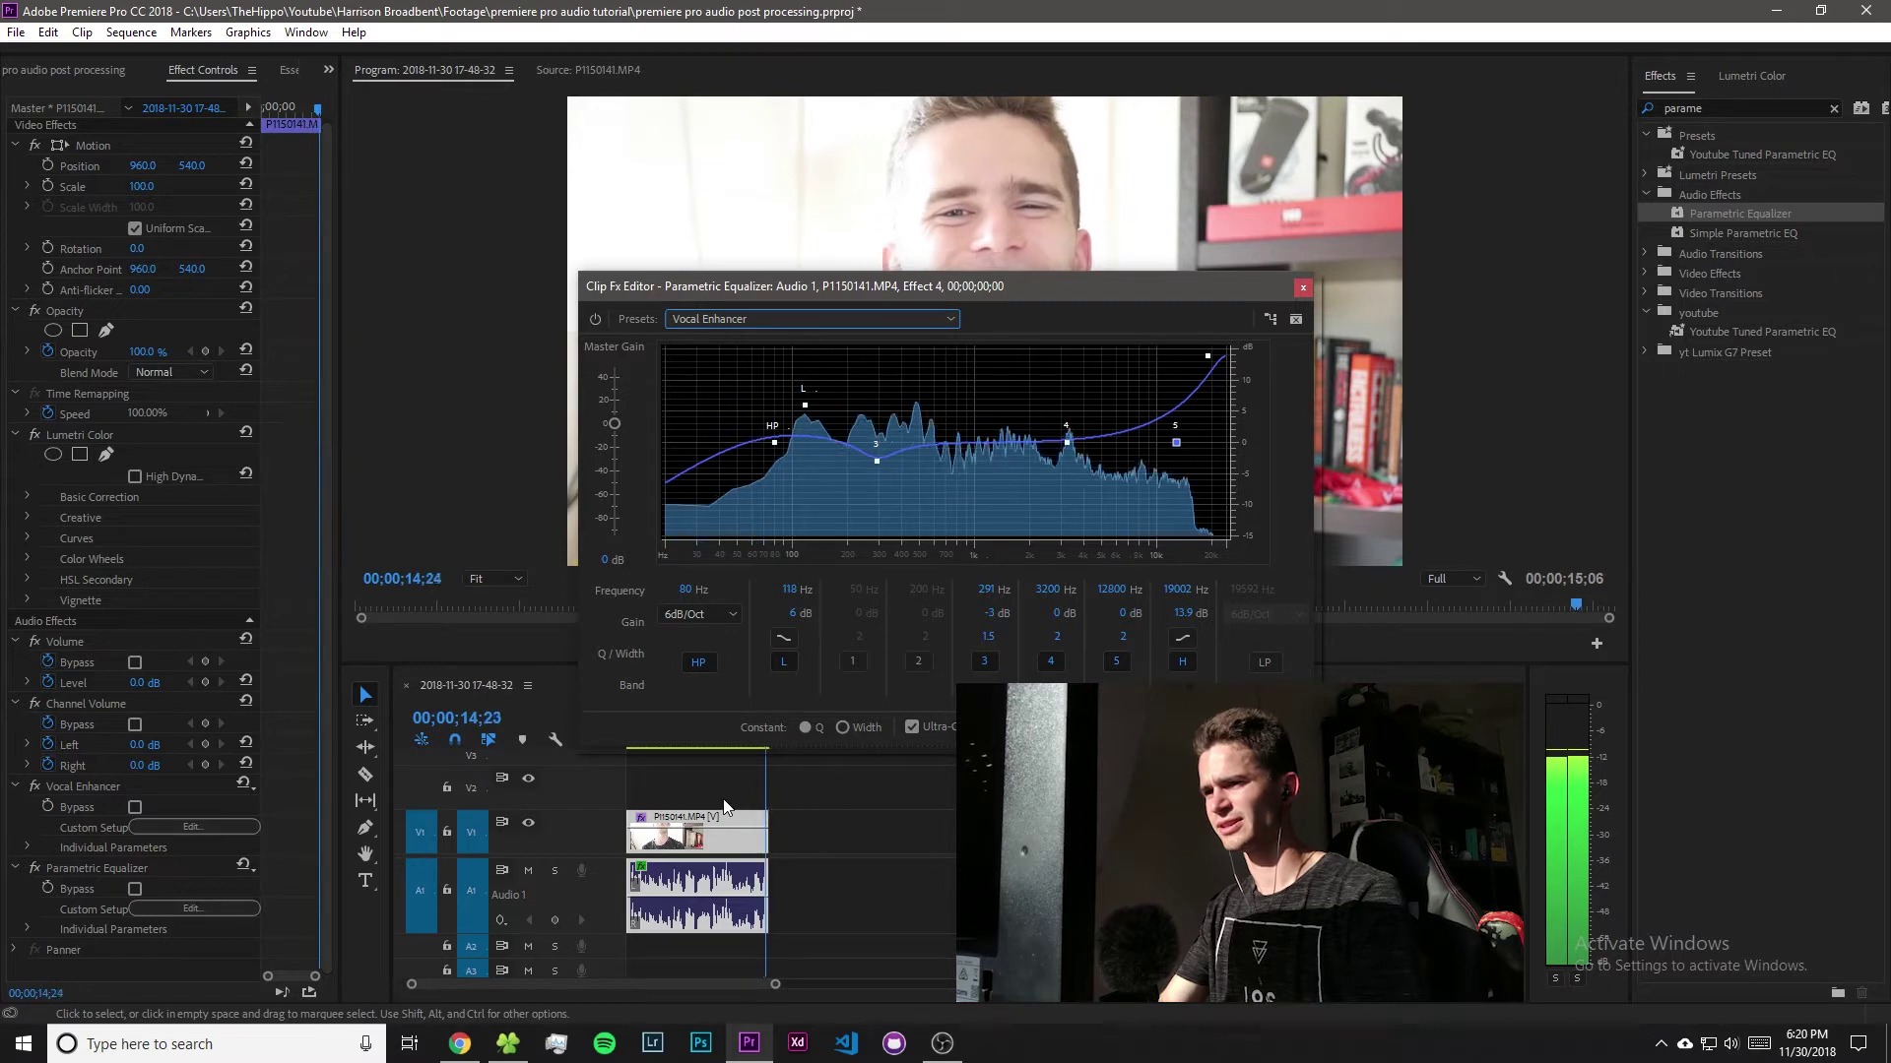
{"action": "left_click", "coordinate": [664, 744]}
{"action": "left_click_drag", "start_coordinate": [665, 735], "coordinate": [595, 740]}
{"action": "key", "text": "space"}
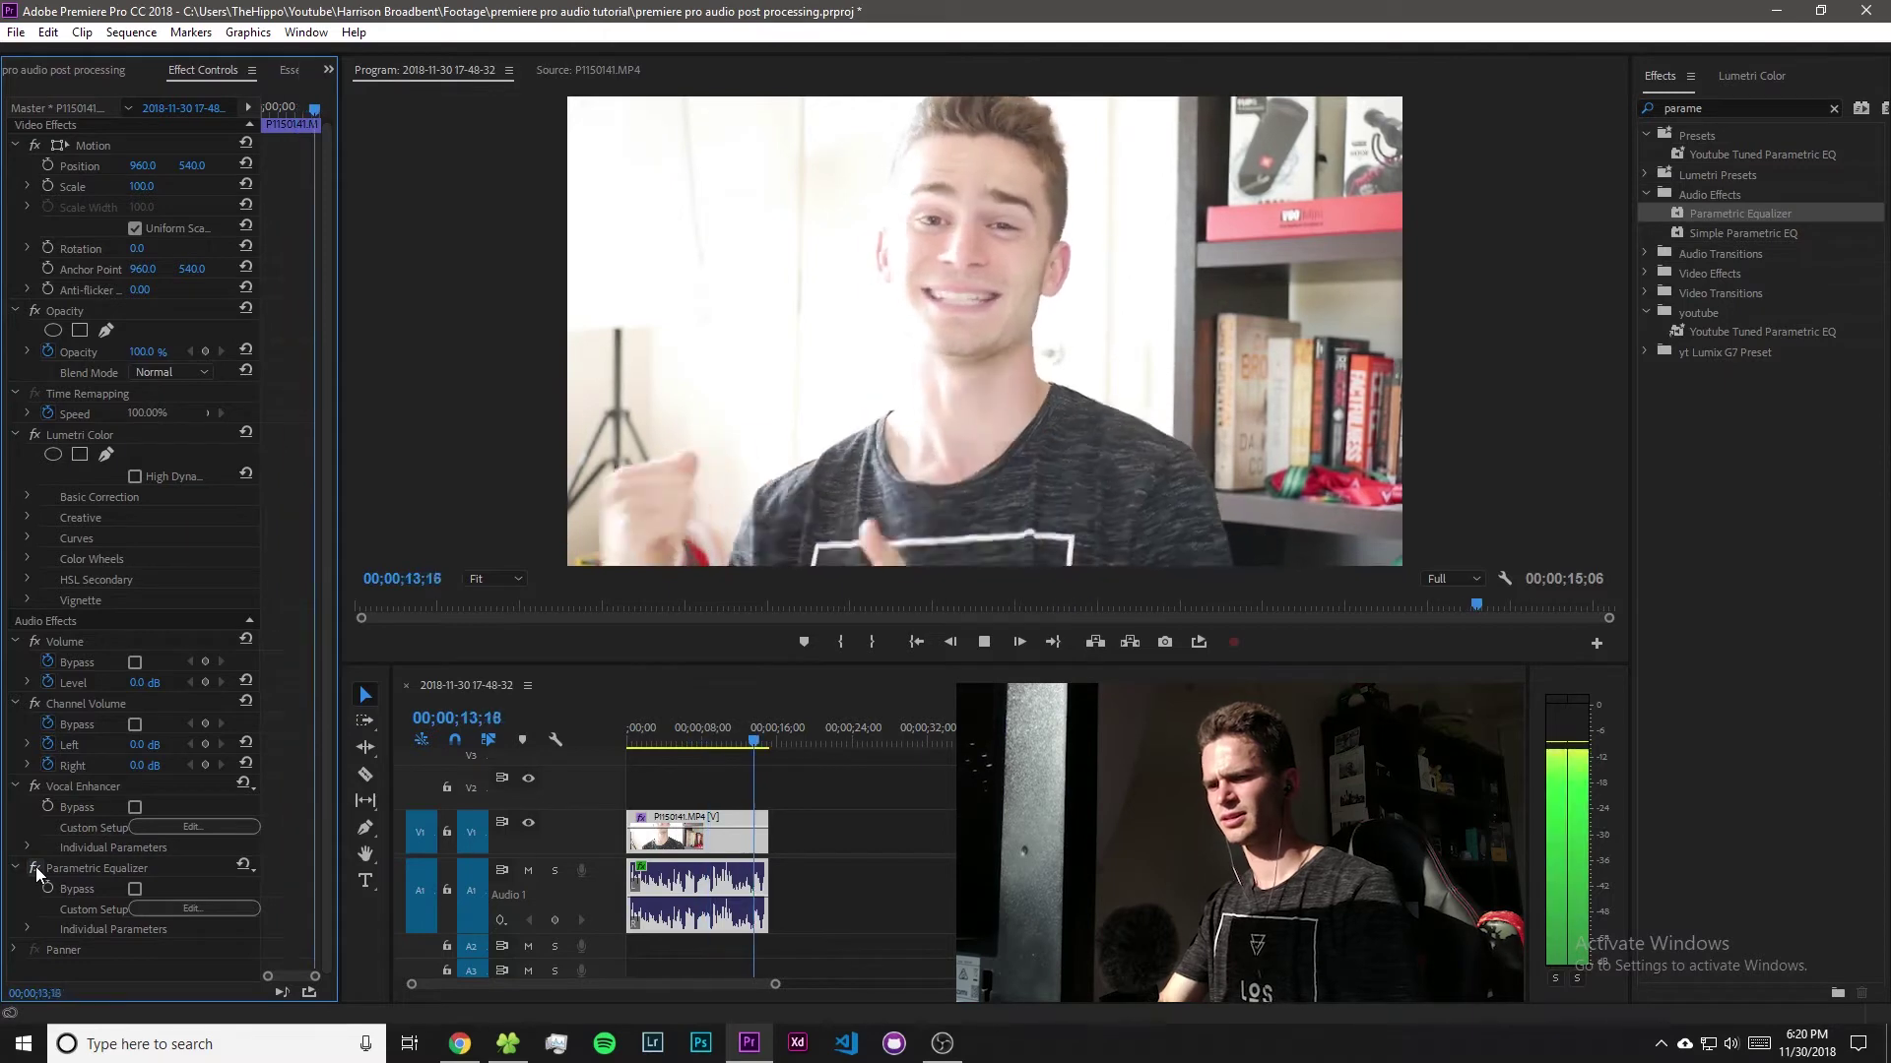
Reset the Parametric Equalizer to its flat (Default) curve.
{"action": "key", "text": "space"}
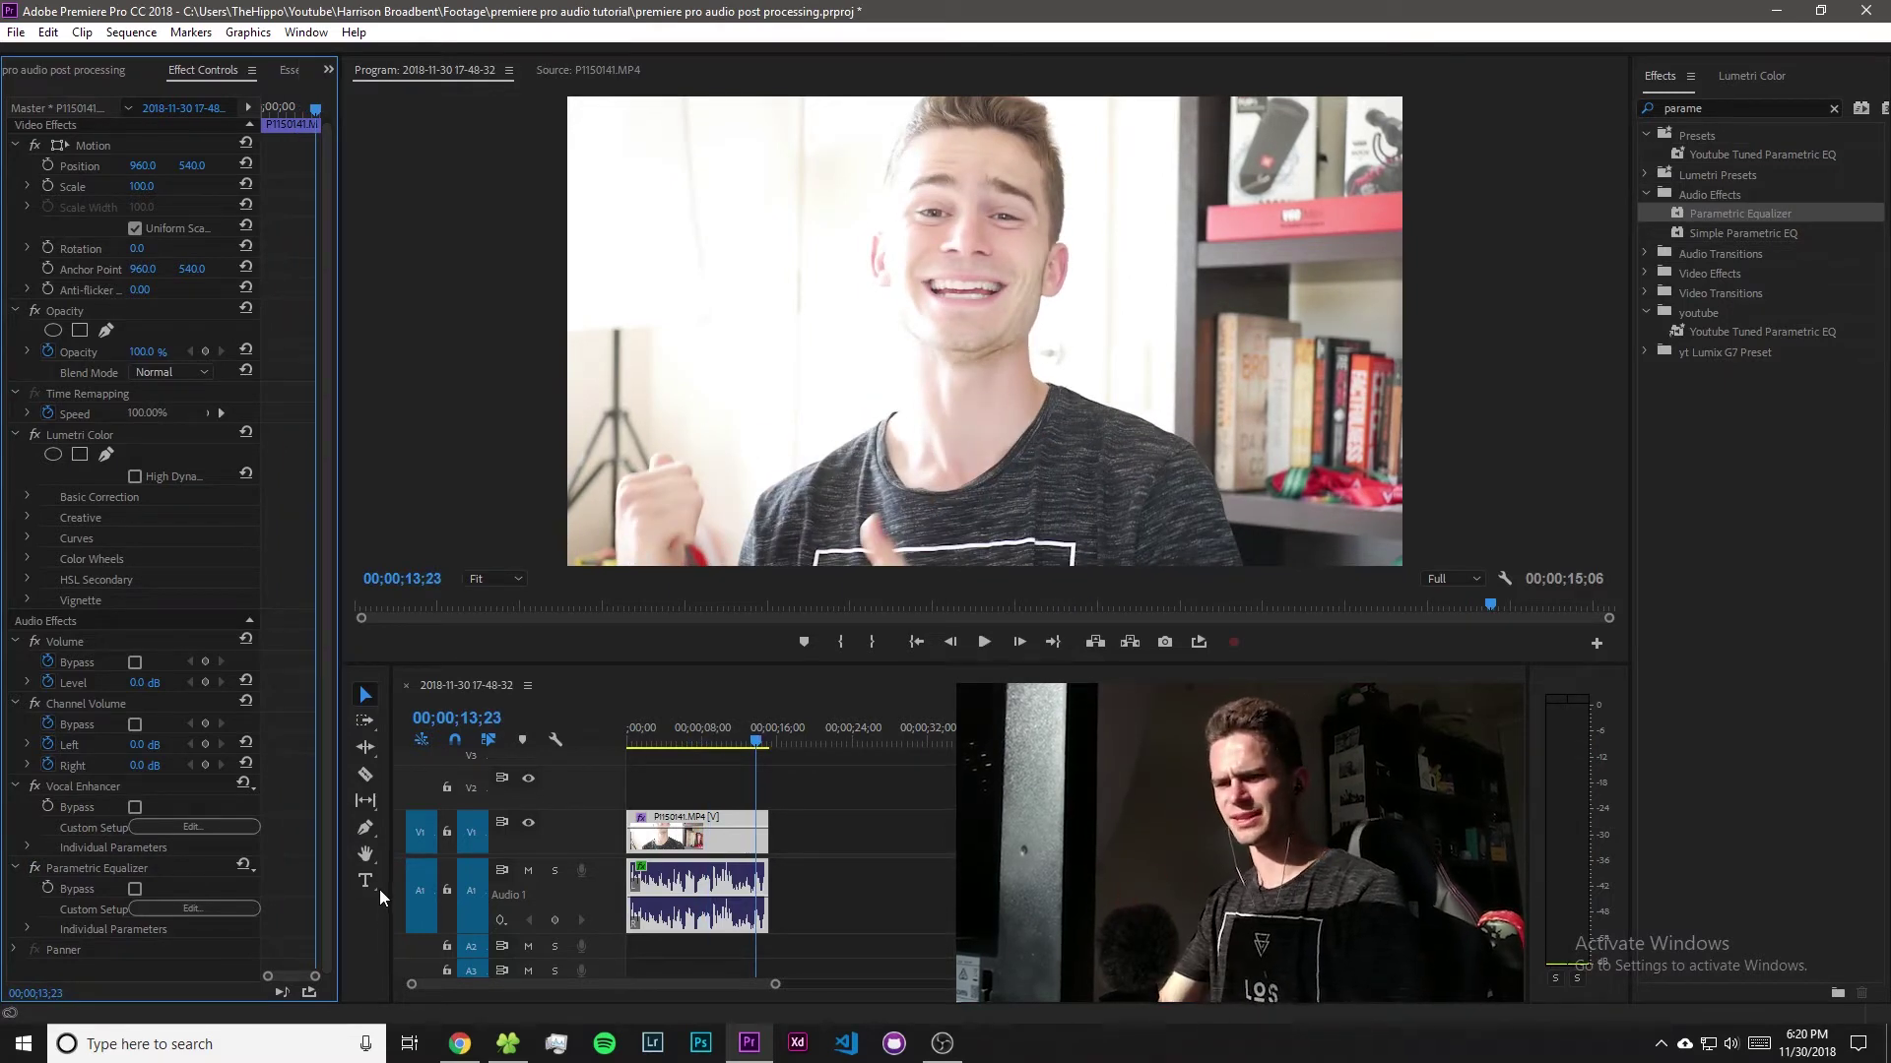
{"action": "left_click", "coordinate": [181, 908]}
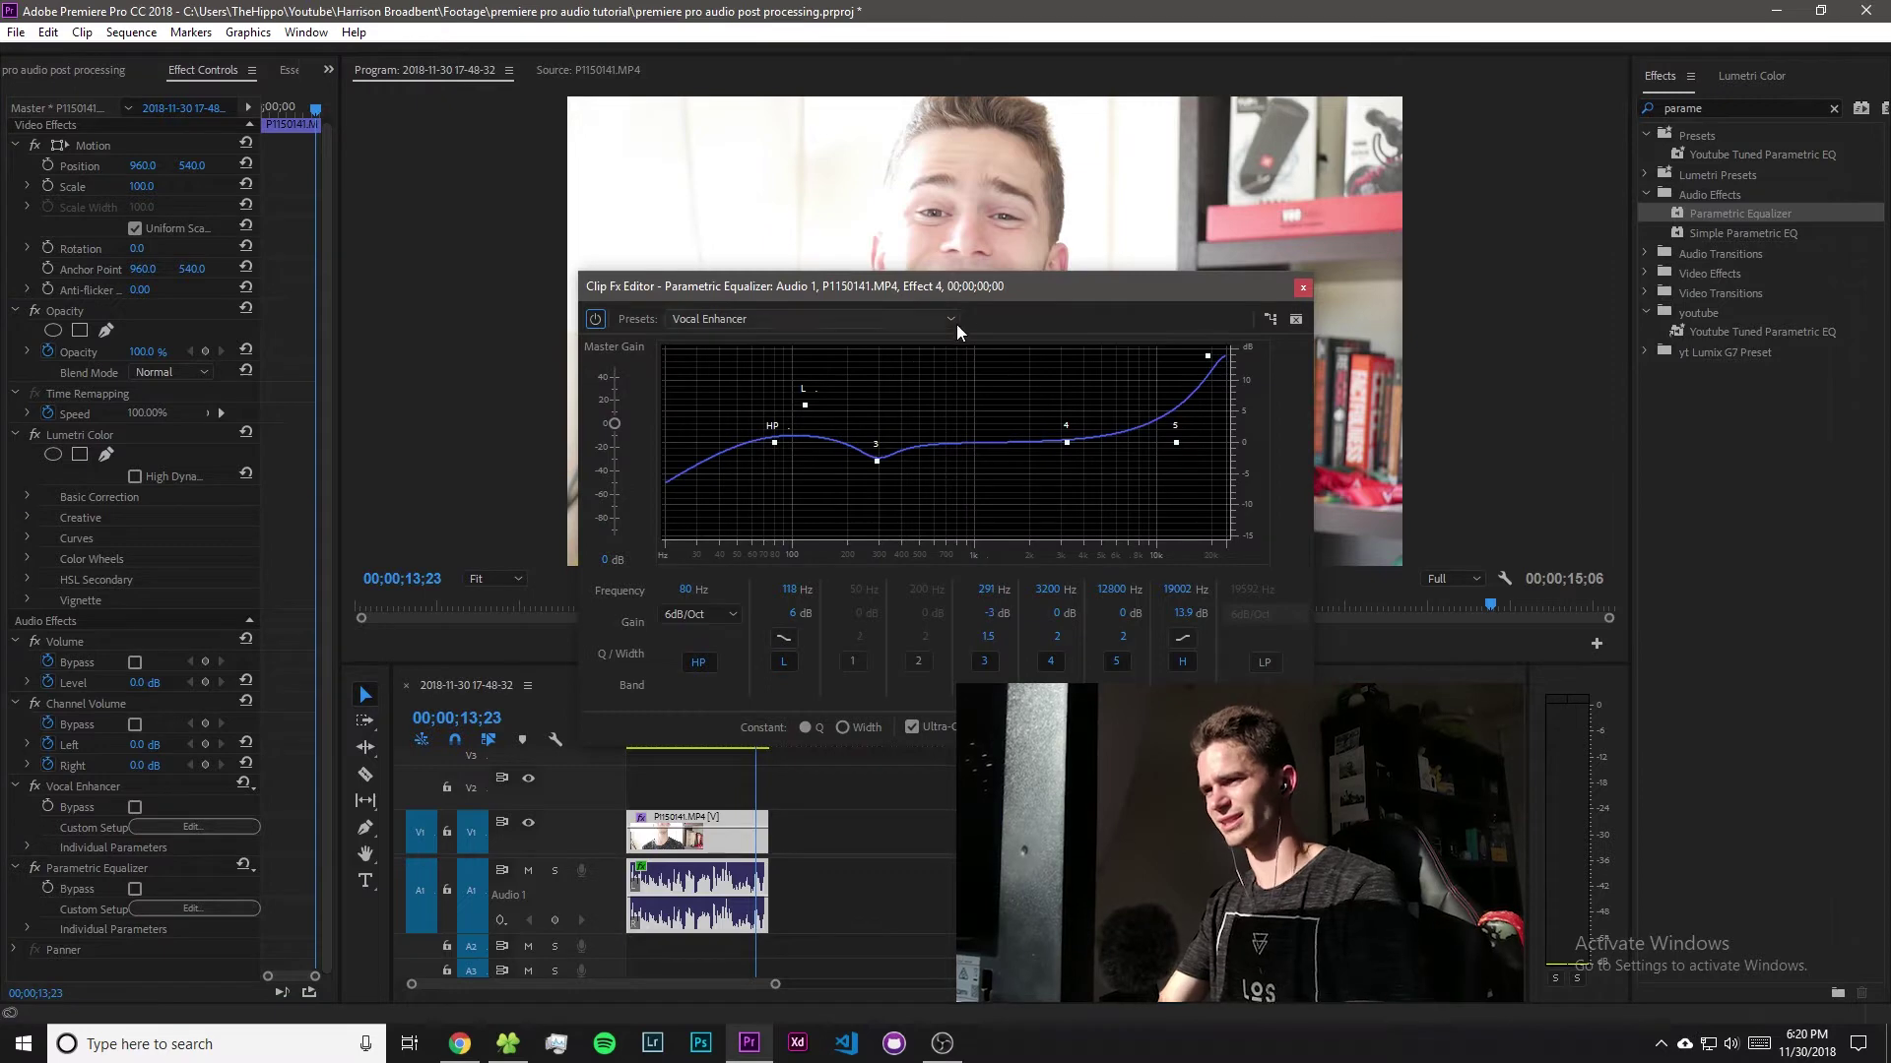
{"action": "left_click", "coordinate": [782, 318]}
{"action": "left_click", "coordinate": [764, 340]}
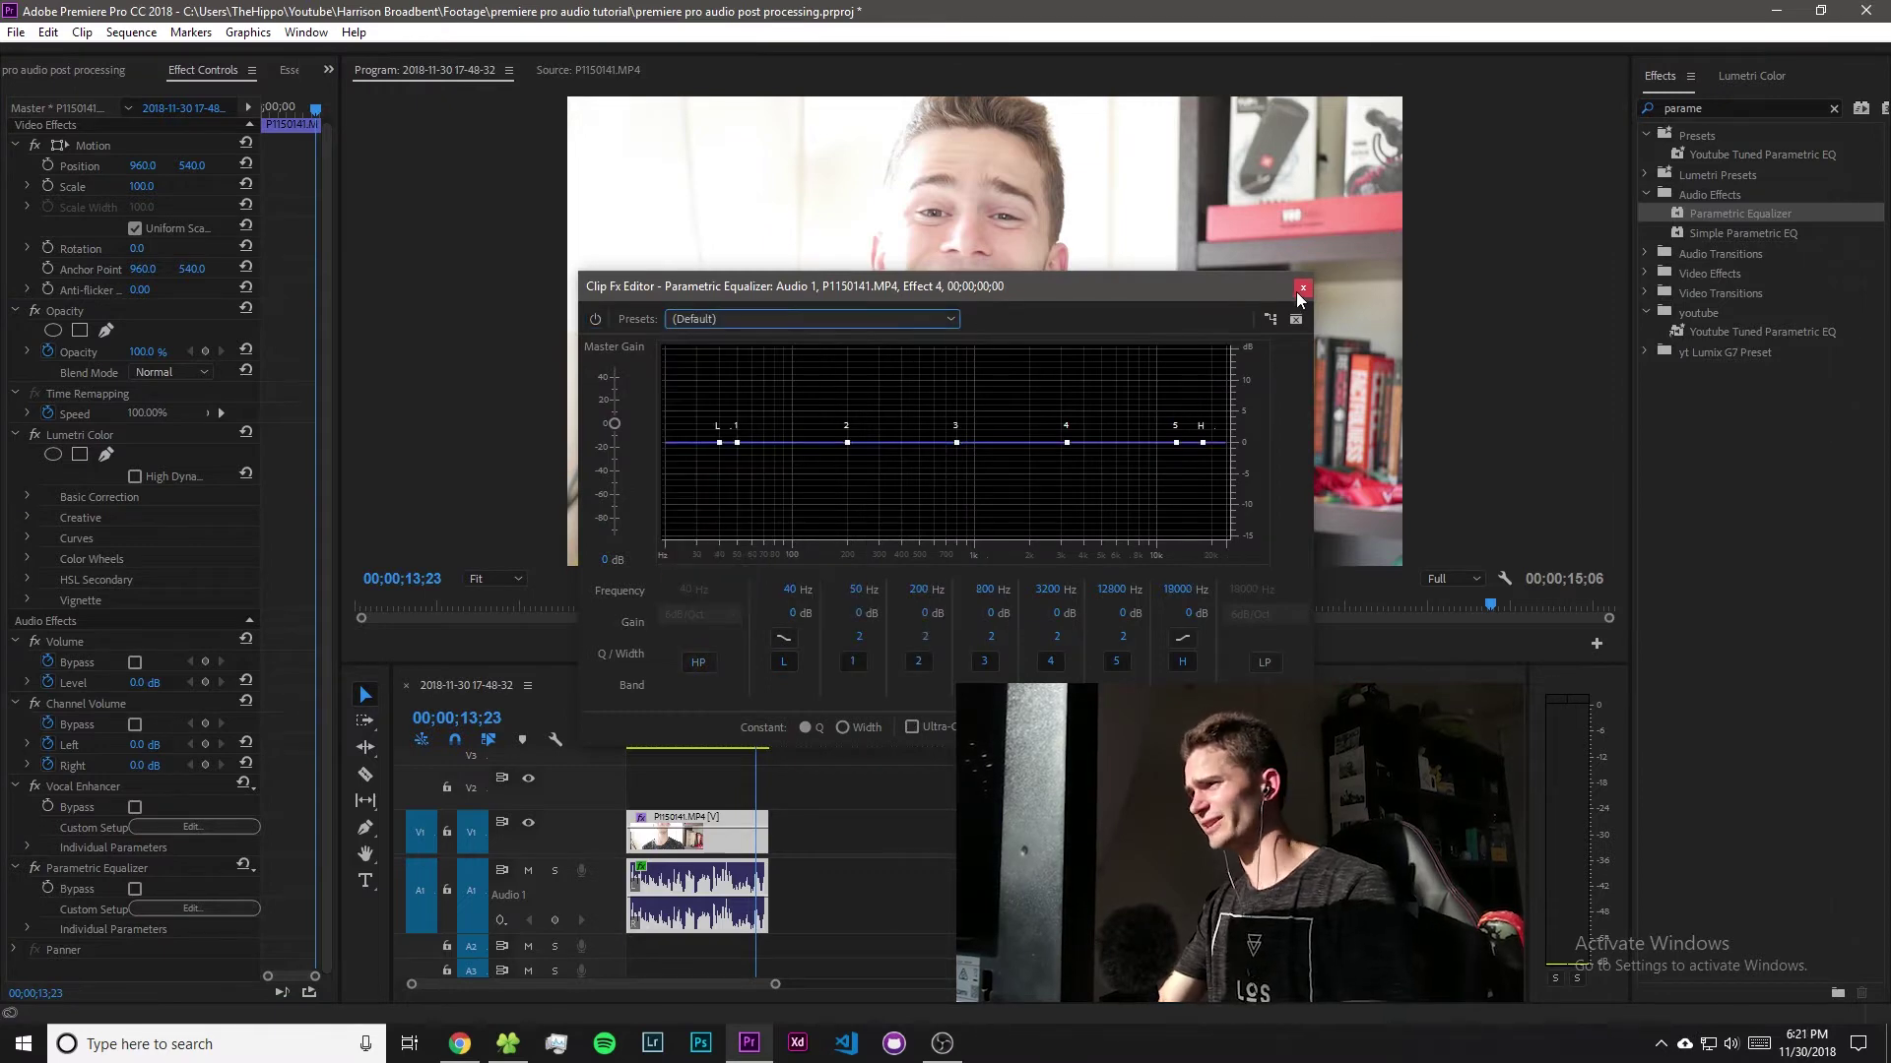
{"action": "left_click", "coordinate": [1302, 287]}
Add the 'P EQ Better!! Videomicro and G7' preset and delete the original Parametric Equalizer.
{"action": "left_click", "coordinate": [1647, 352]}
{"action": "left_click_drag", "start_coordinate": [1686, 372], "coordinate": [91, 808]}
{"action": "left_click", "coordinate": [92, 786]}
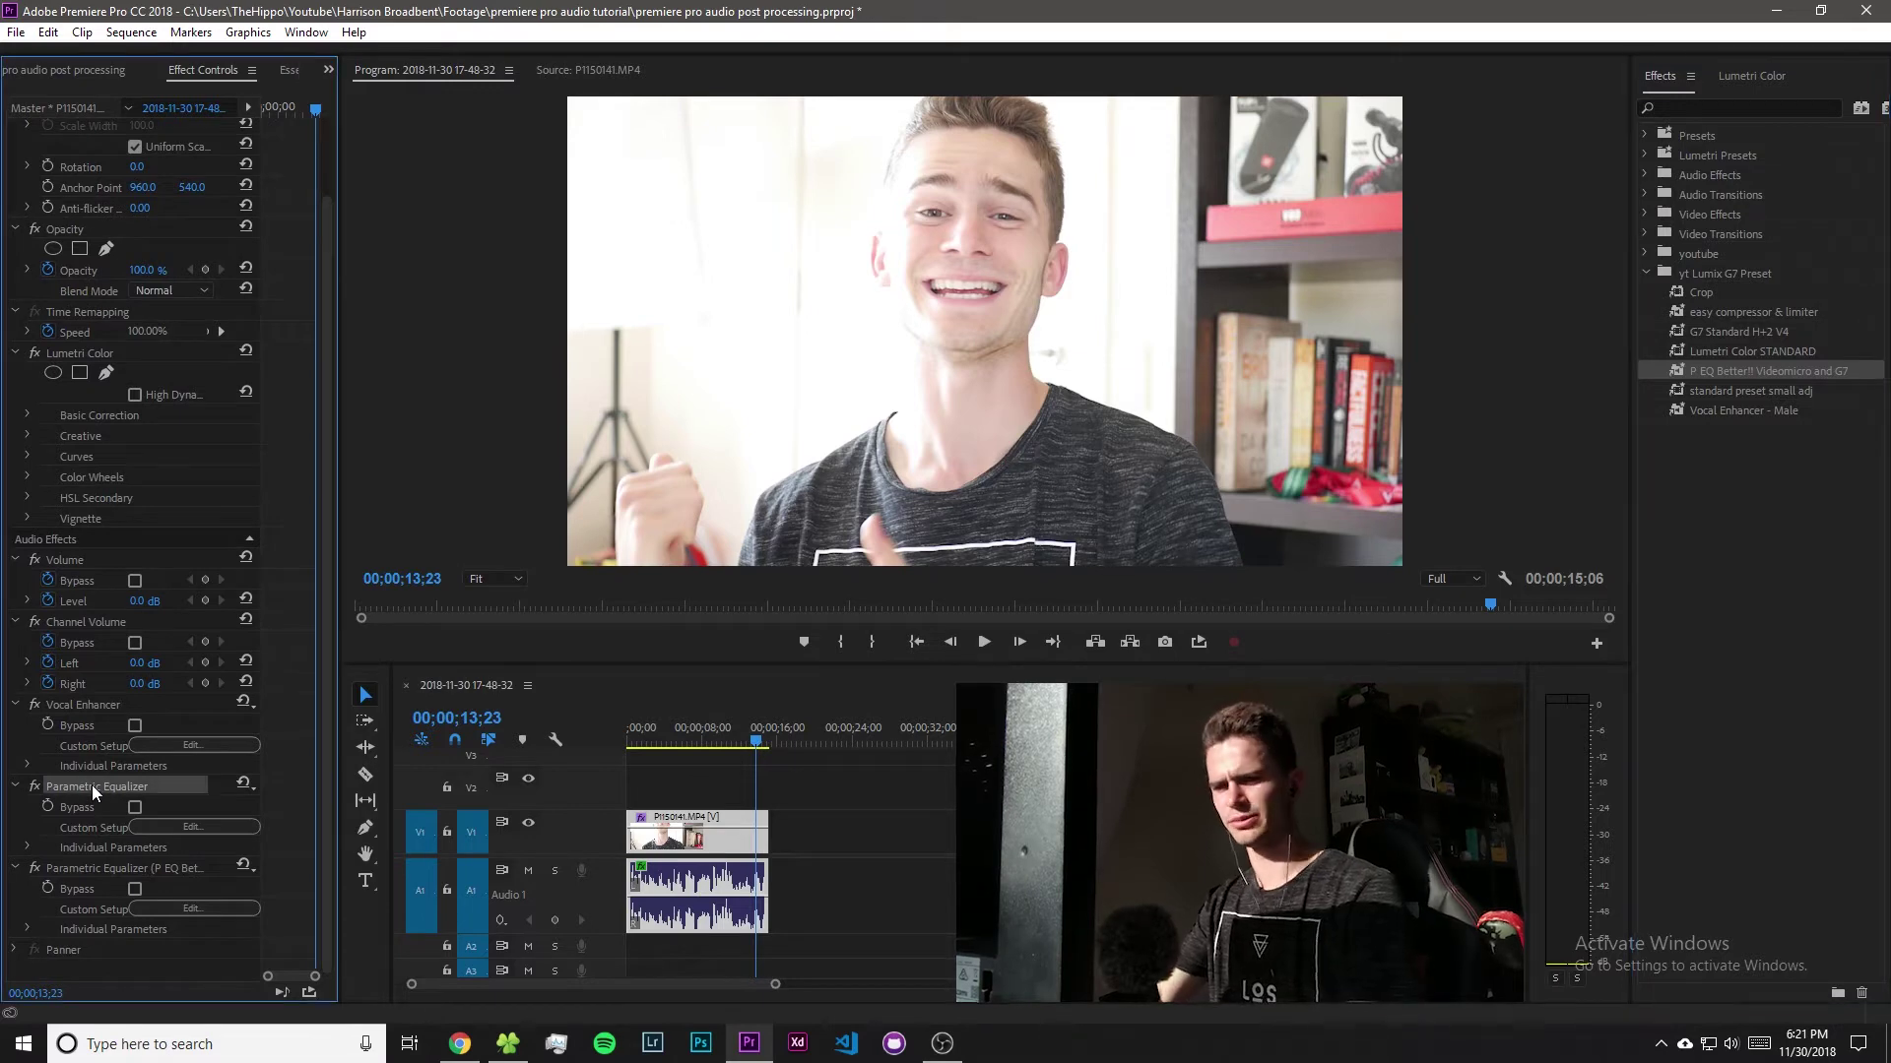
{"action": "key", "text": "Delete"}
{"action": "left_click", "coordinate": [197, 827]}
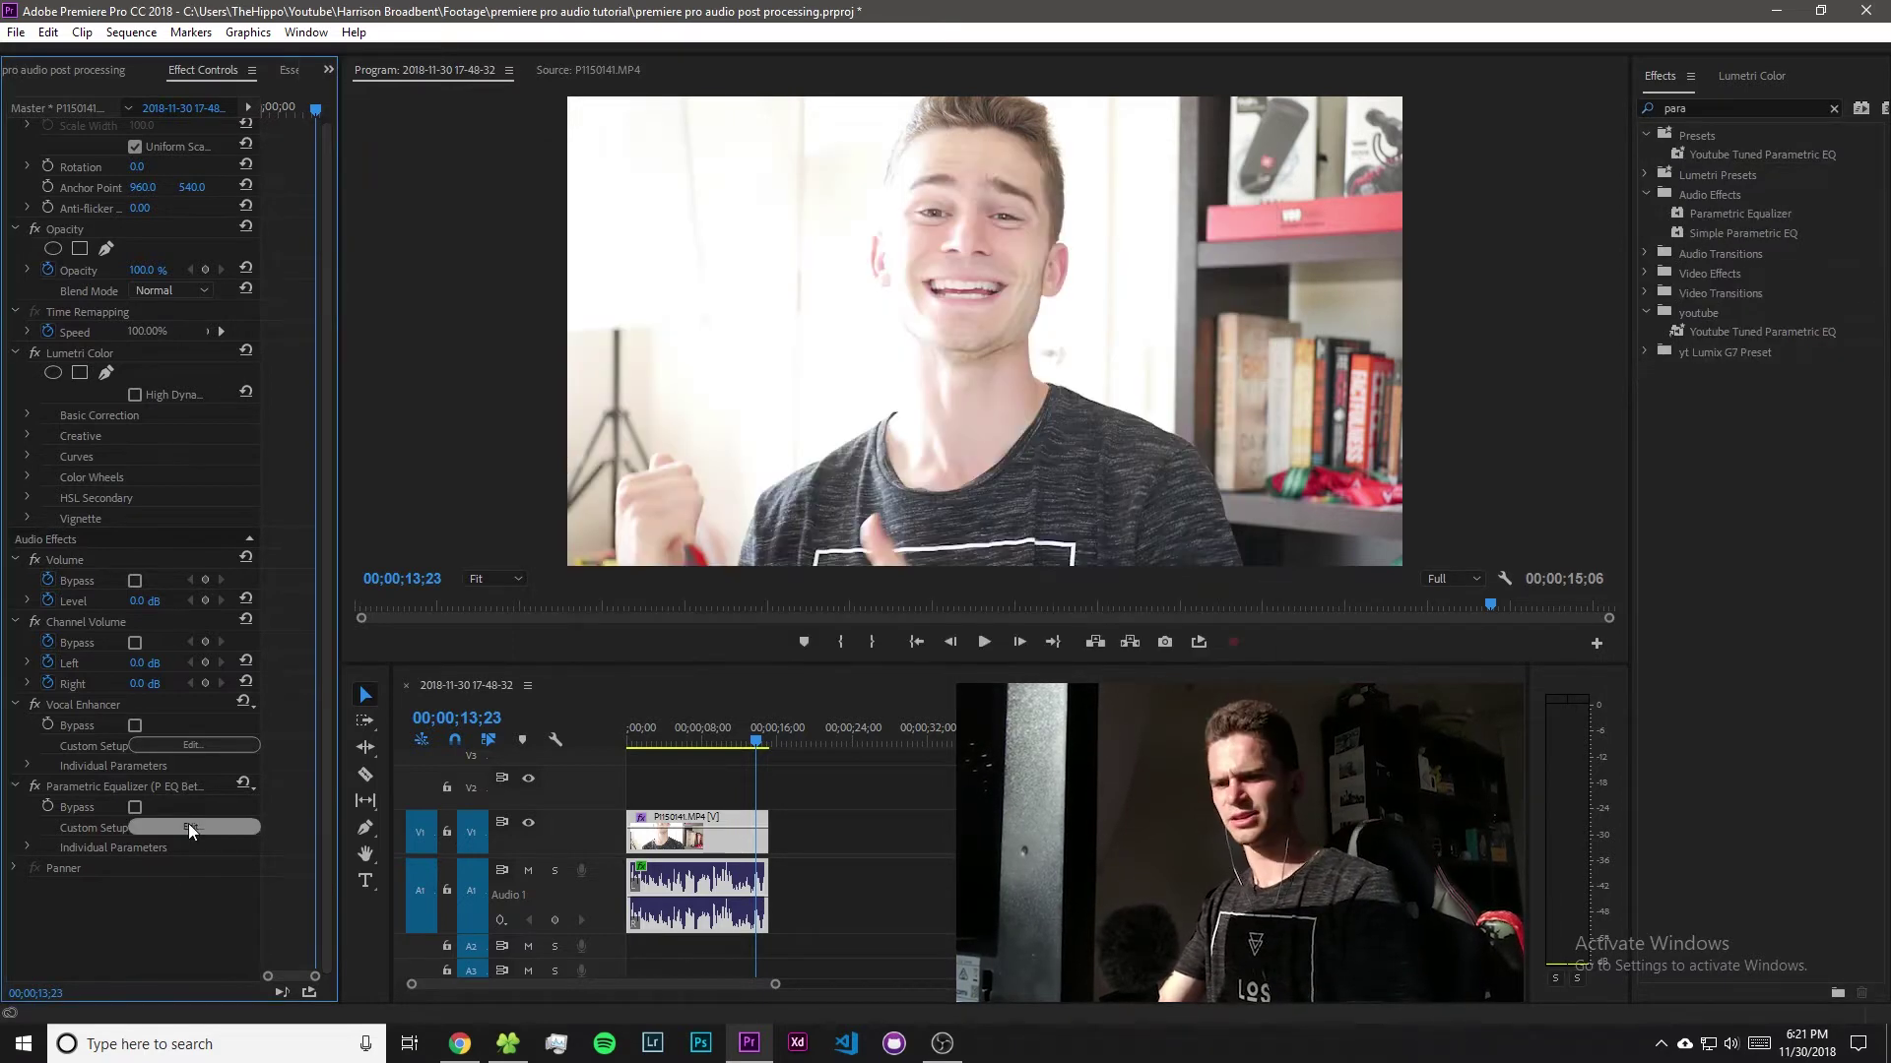
{"action": "left_click", "coordinate": [193, 829]}
Reset the equalizer to (Default), then Full Reset, leaving only the shelf bands.
{"action": "left_click", "coordinate": [681, 197]}
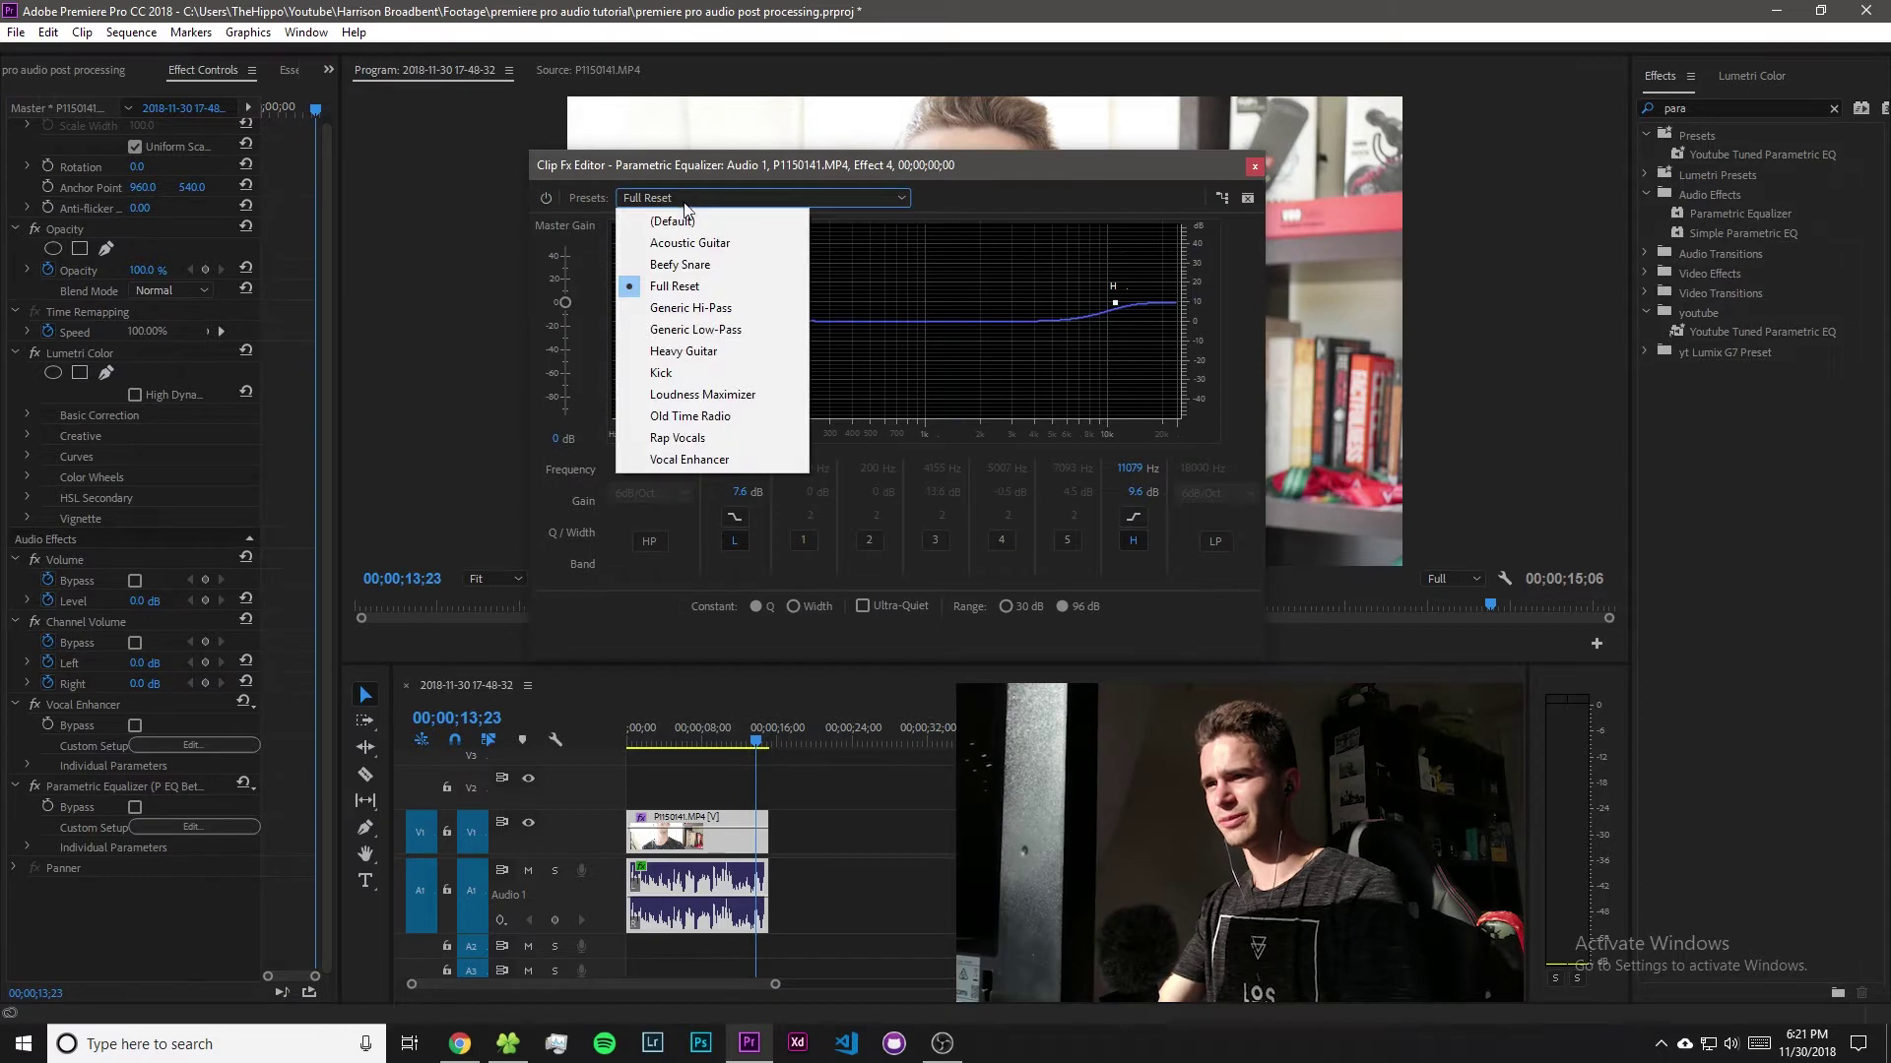
{"action": "left_click", "coordinate": [685, 223]}
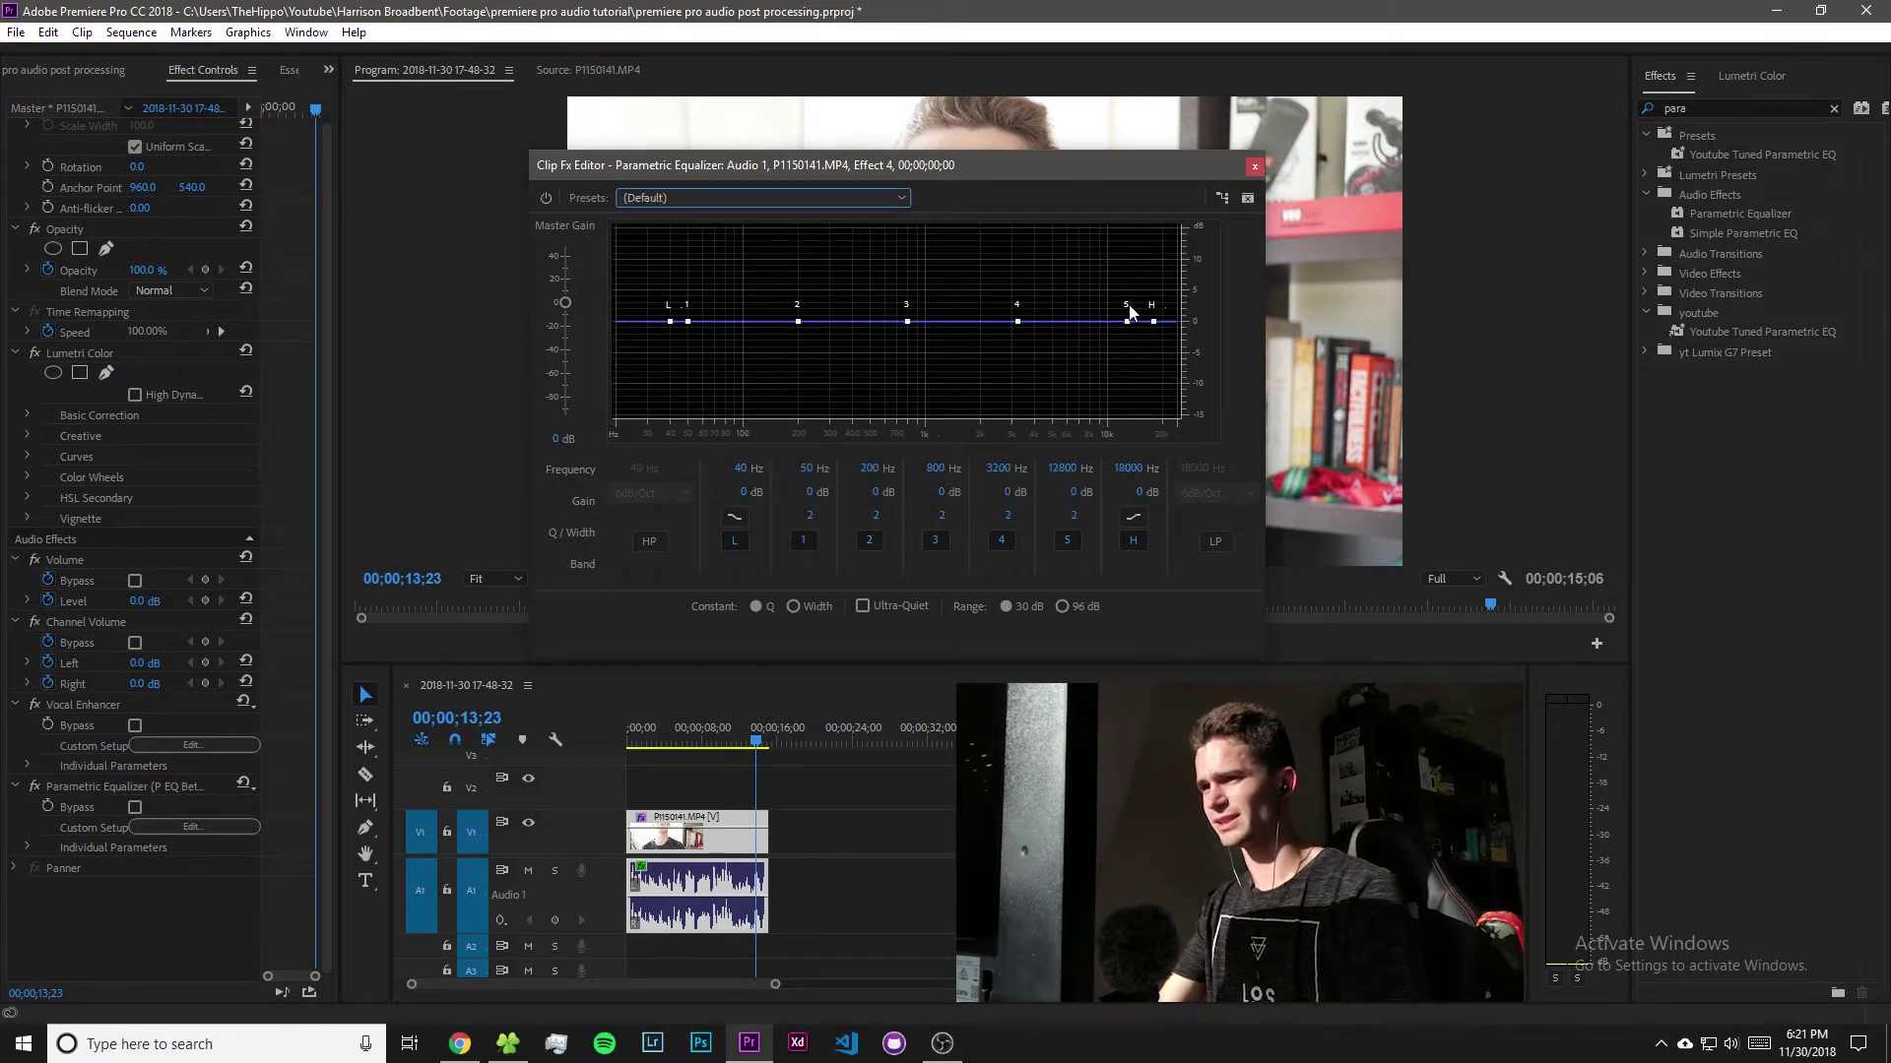
{"action": "left_click", "coordinate": [682, 198]}
{"action": "left_click", "coordinate": [680, 288]}
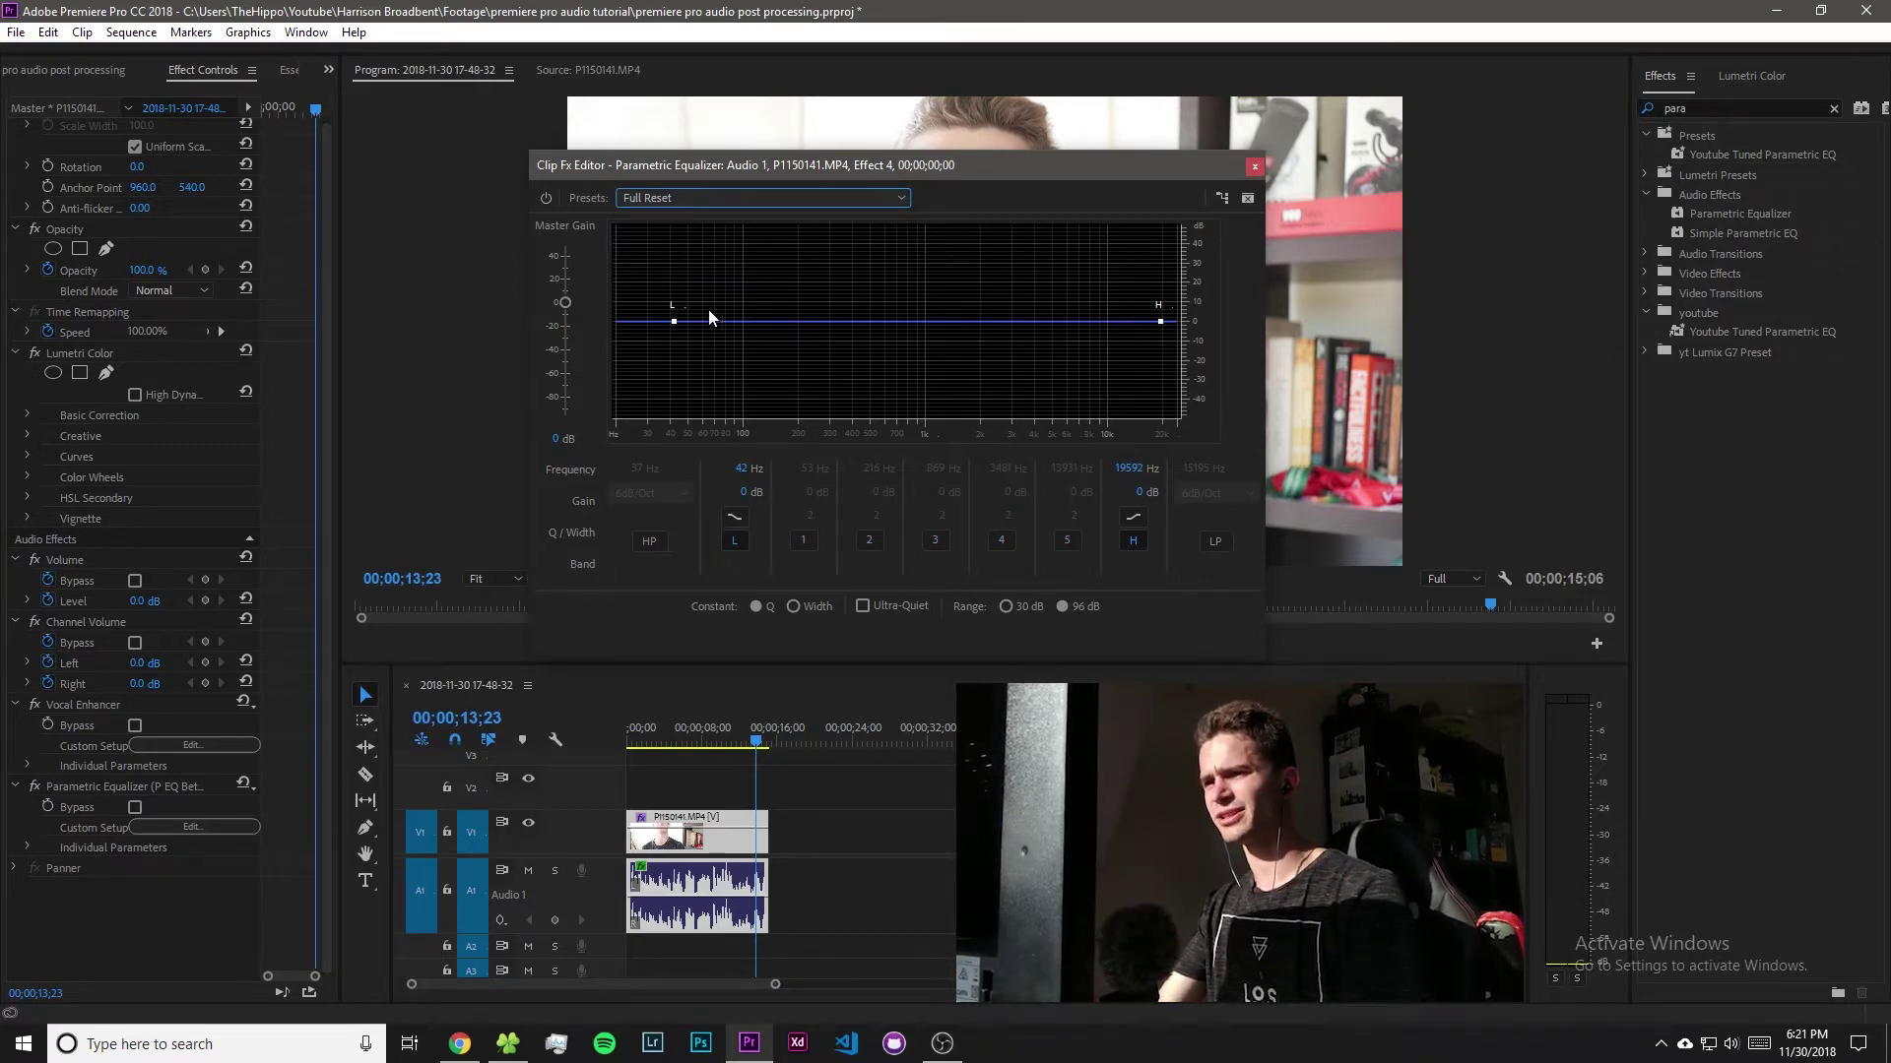
Boost the low shelf at 72 Hz and the high shelf near 18483 Hz, auditioning from the start.
{"action": "left_click_drag", "start_coordinate": [674, 322], "coordinate": [671, 298]}
{"action": "left_click_drag", "start_coordinate": [1160, 321], "coordinate": [1158, 295]}
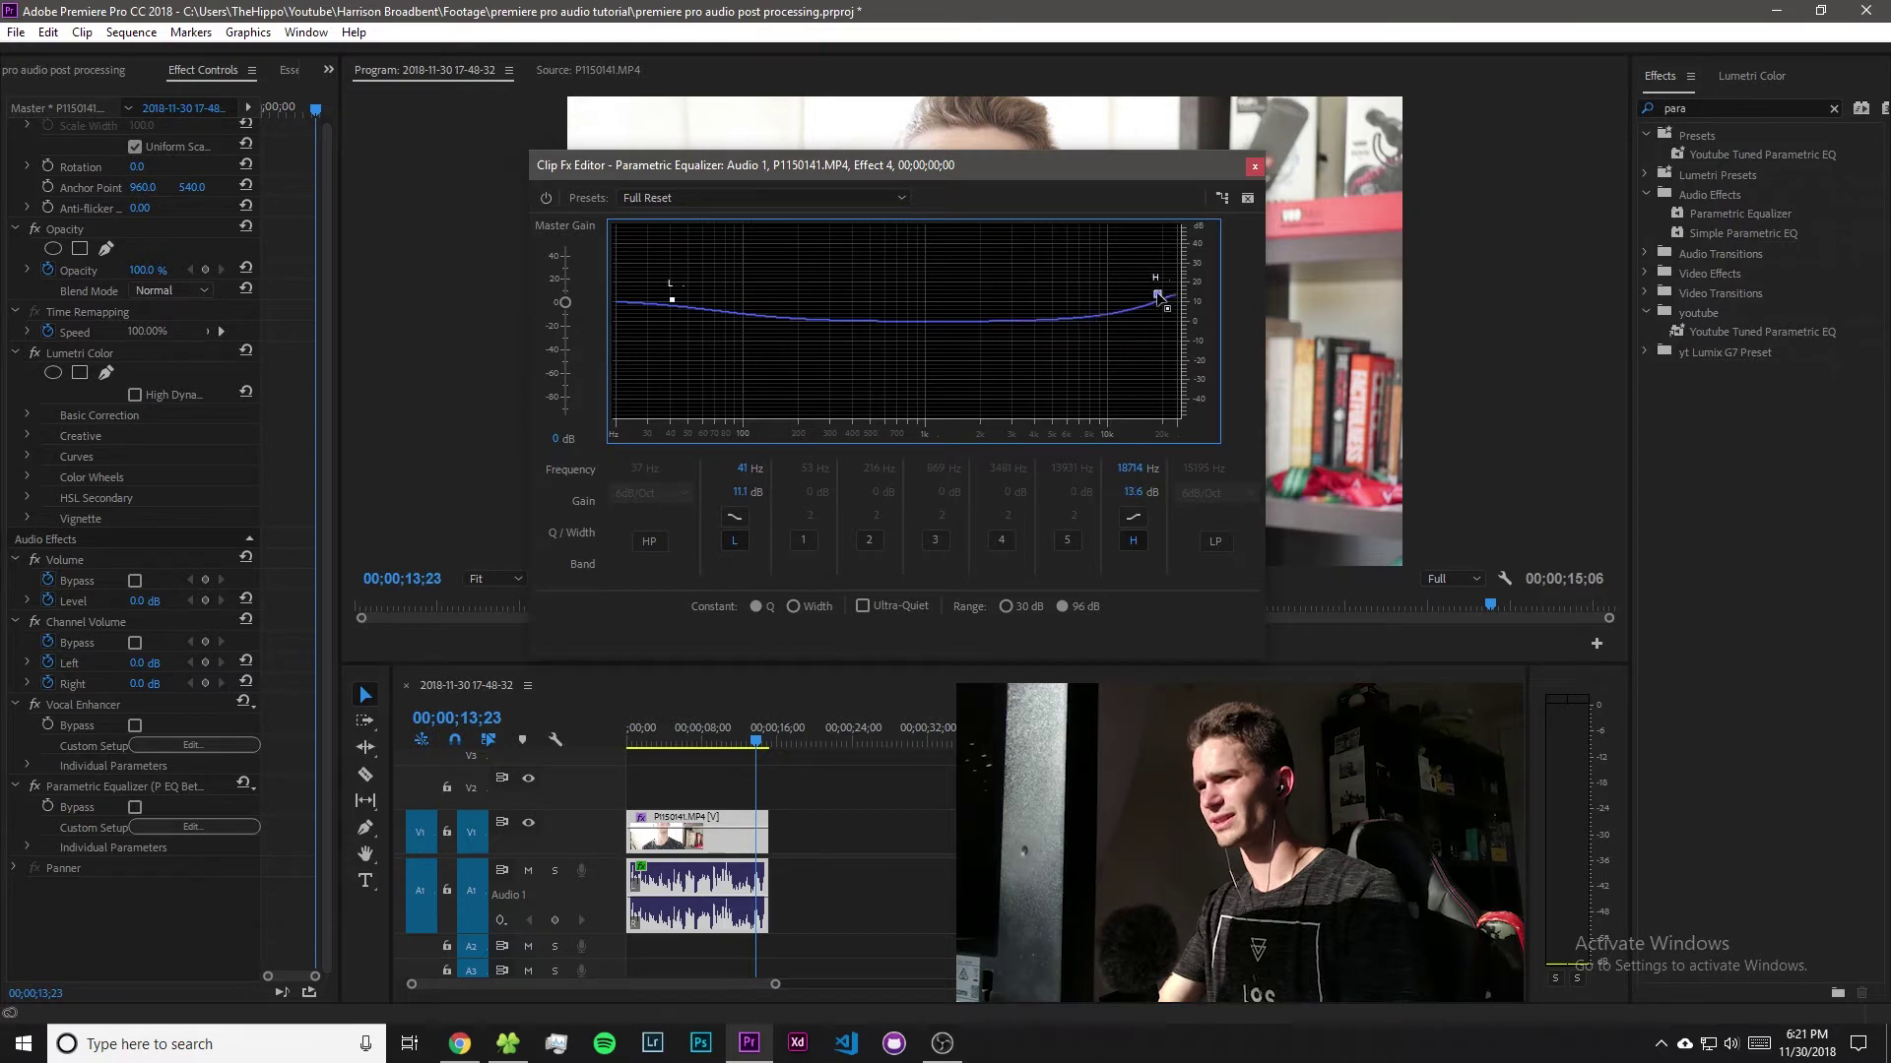
{"action": "left_click_drag", "start_coordinate": [673, 299], "coordinate": [673, 308]}
{"action": "key", "text": "Home"}
{"action": "key", "text": "space"}
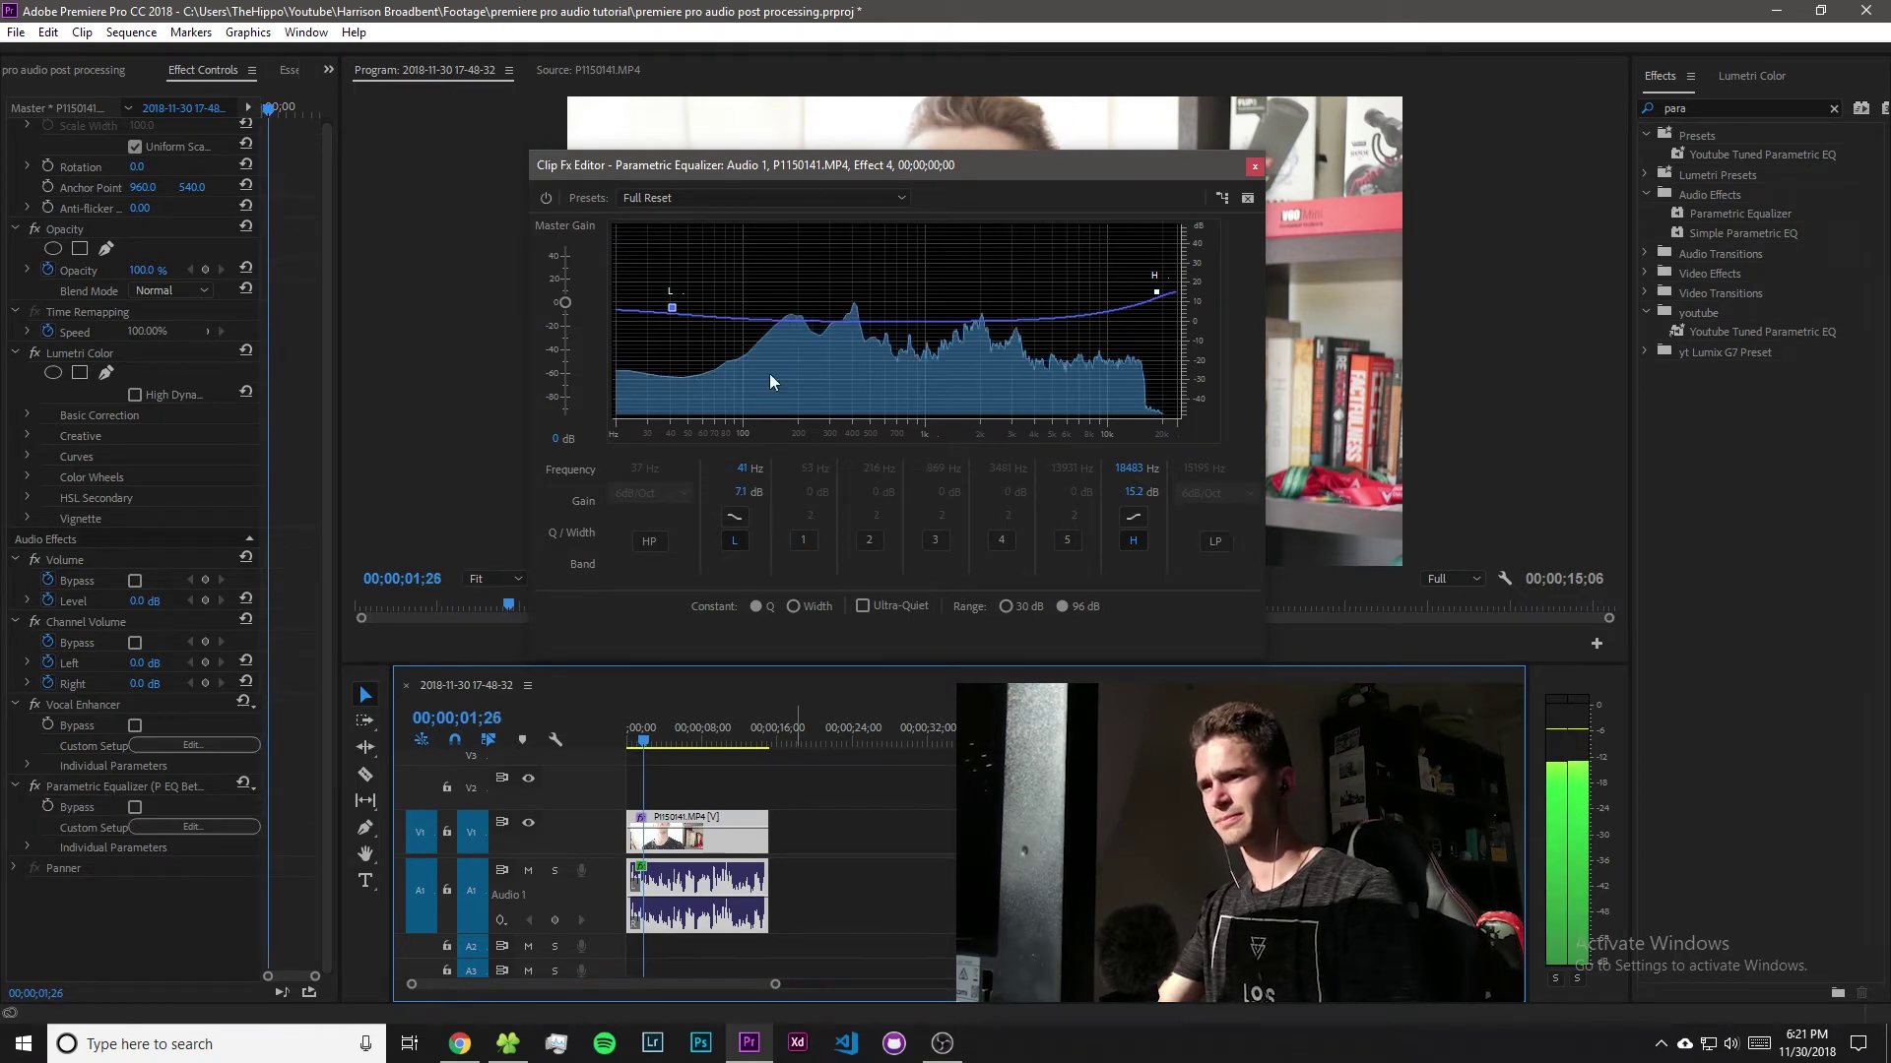
{"action": "left_click_drag", "start_coordinate": [673, 308], "coordinate": [717, 302]}
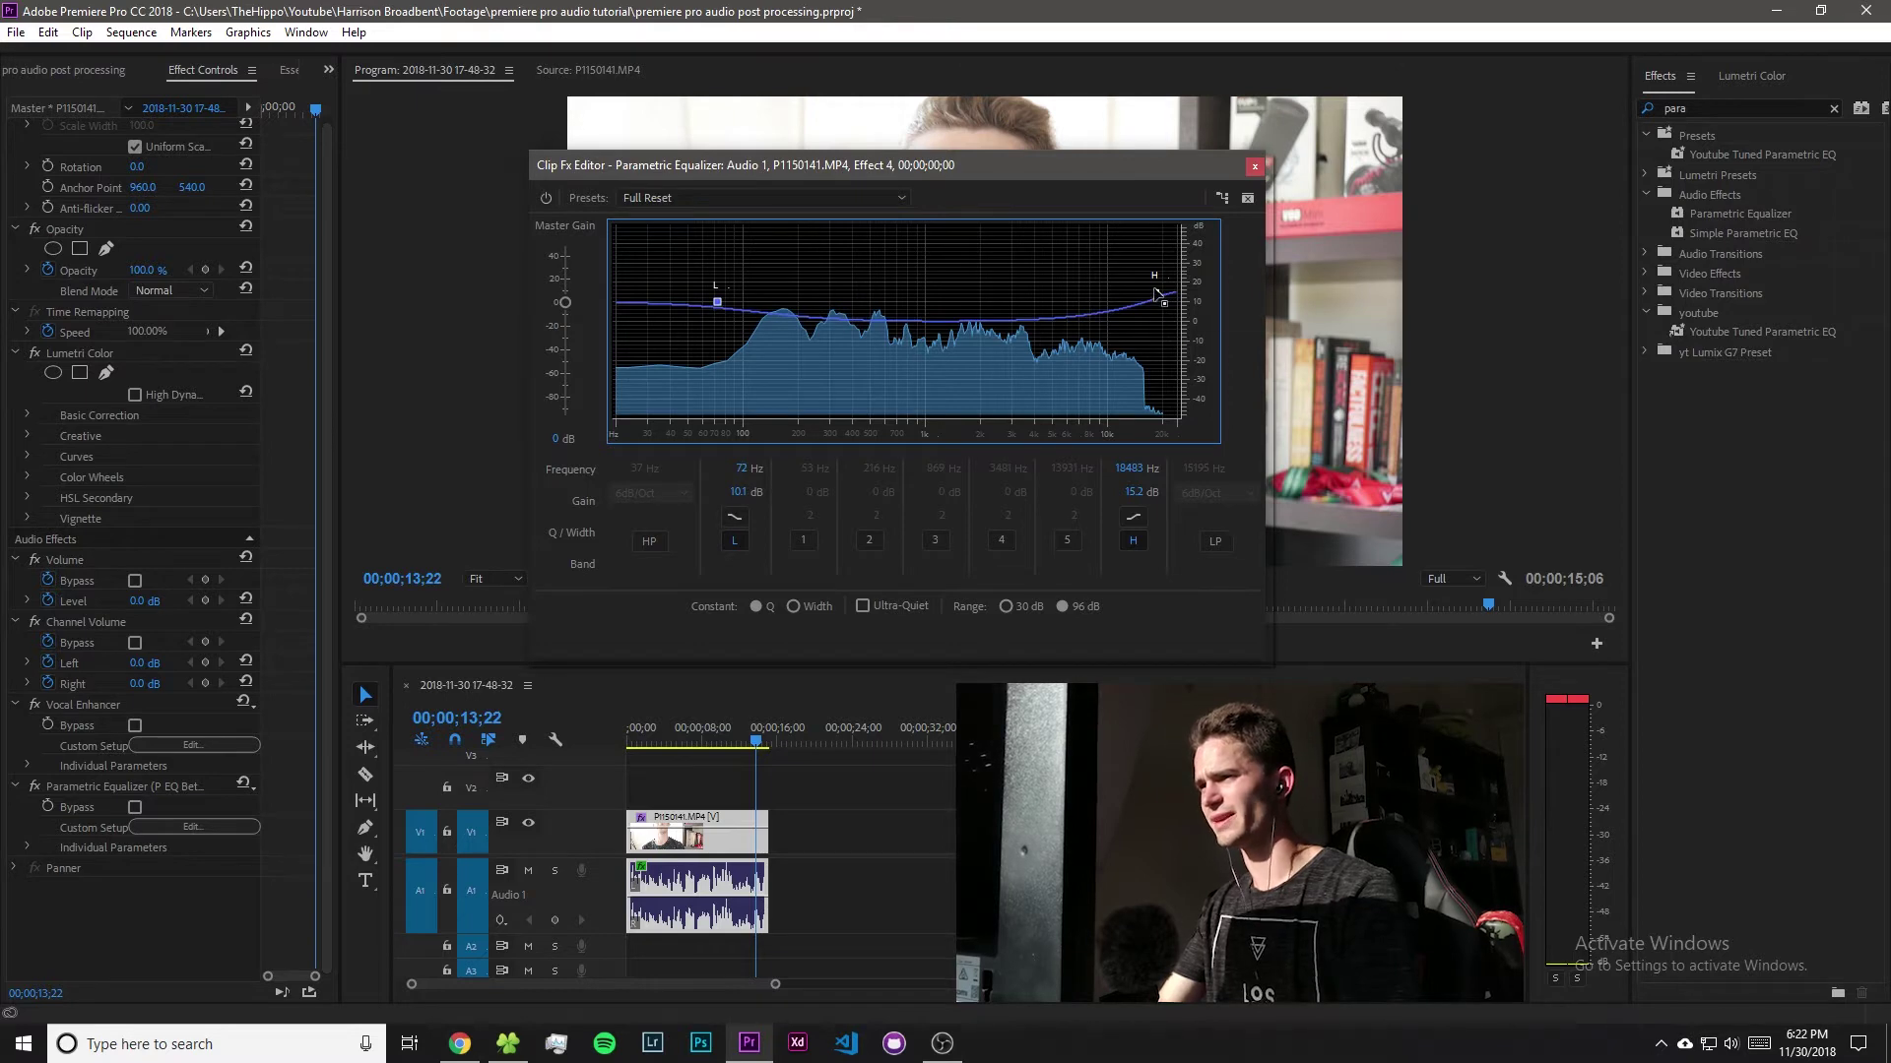
{"action": "left_click", "coordinate": [631, 740]}
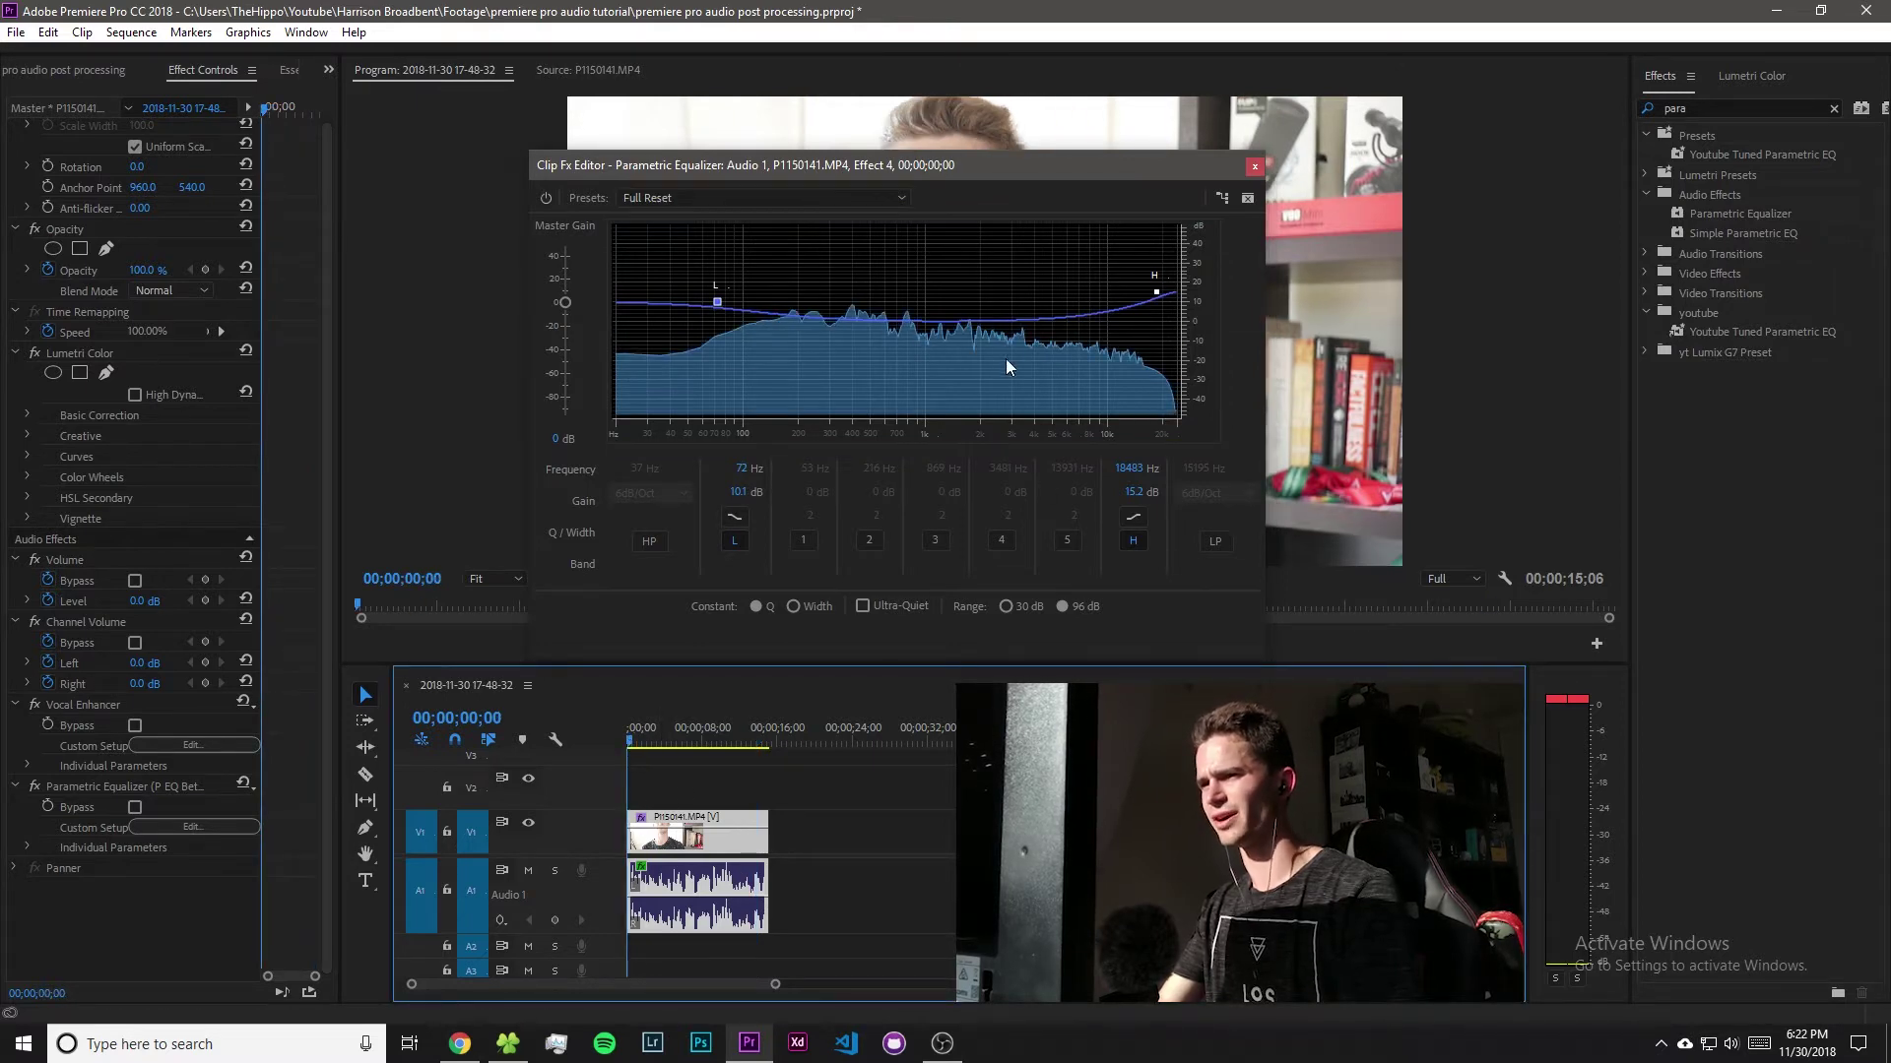
Drag the high shelf down to about 10301 Hz with an 8.6 dB boost.
{"action": "left_click_drag", "start_coordinate": [1162, 296], "coordinate": [1111, 307]}
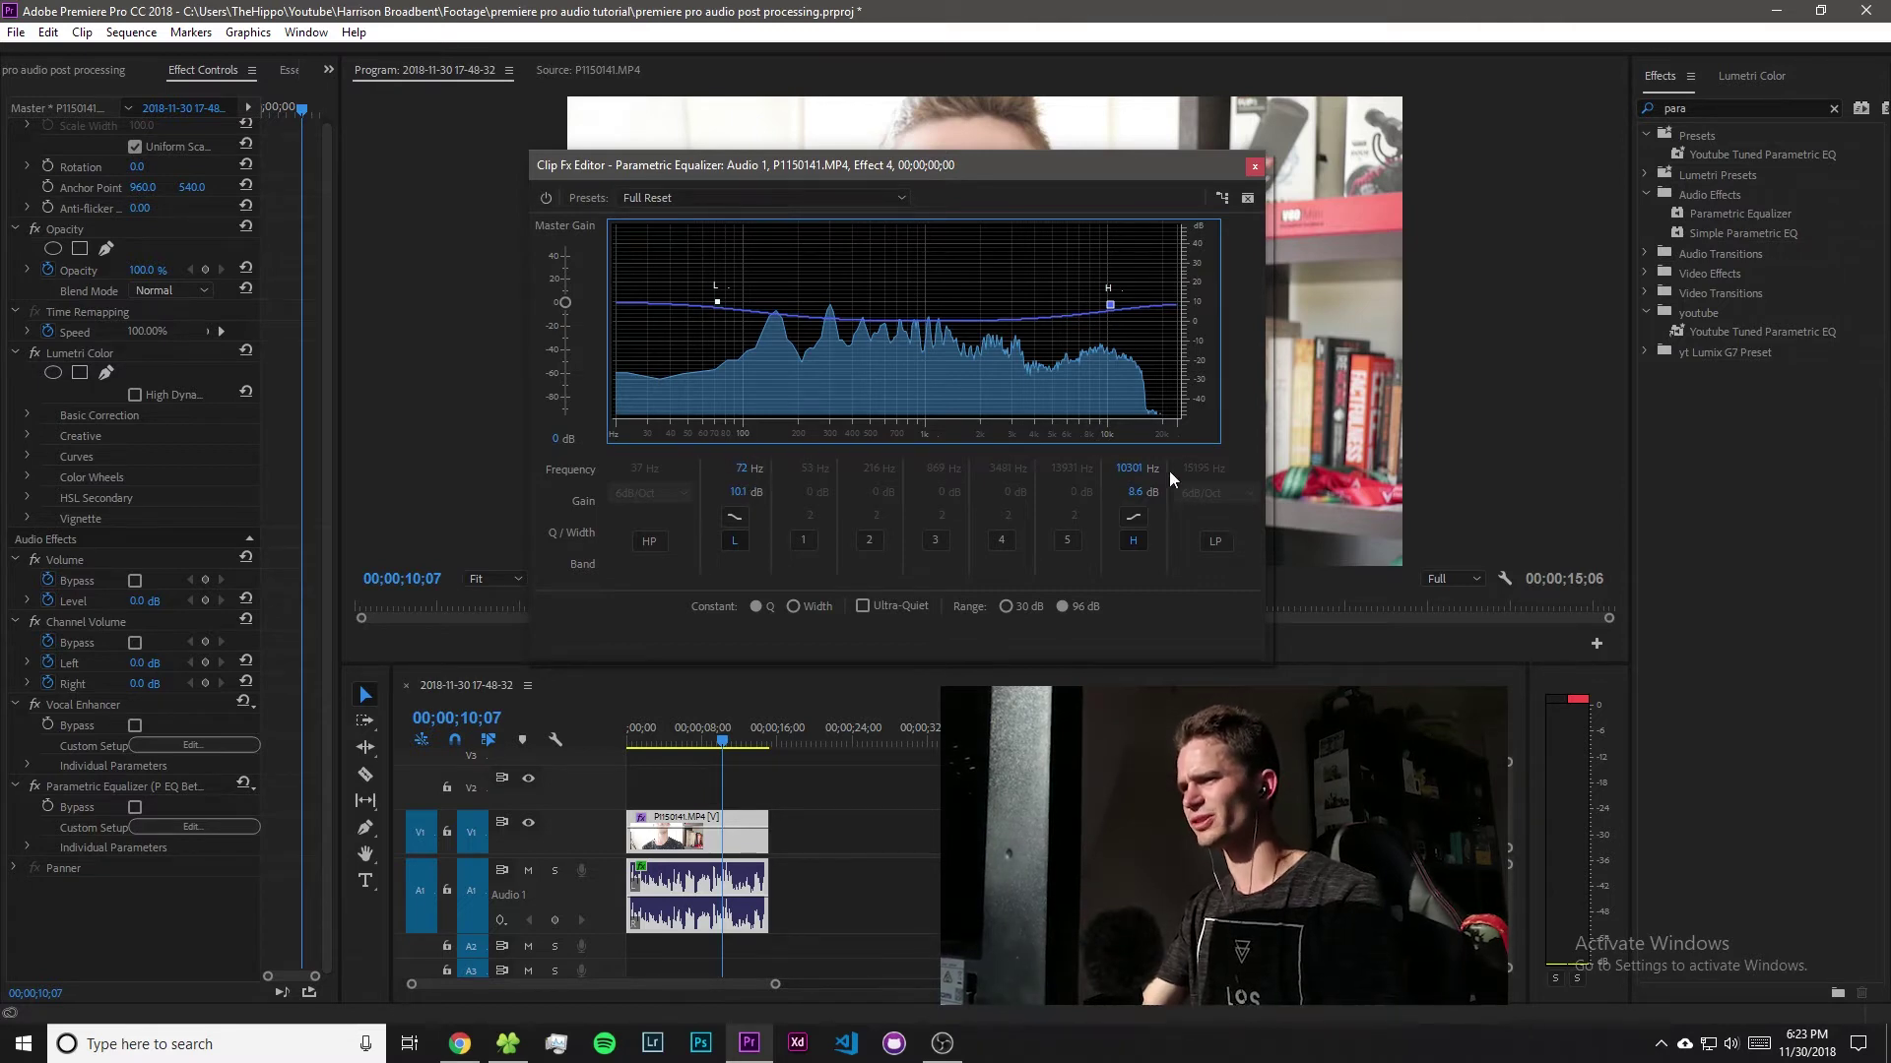
{"action": "left_click", "coordinate": [713, 200]}
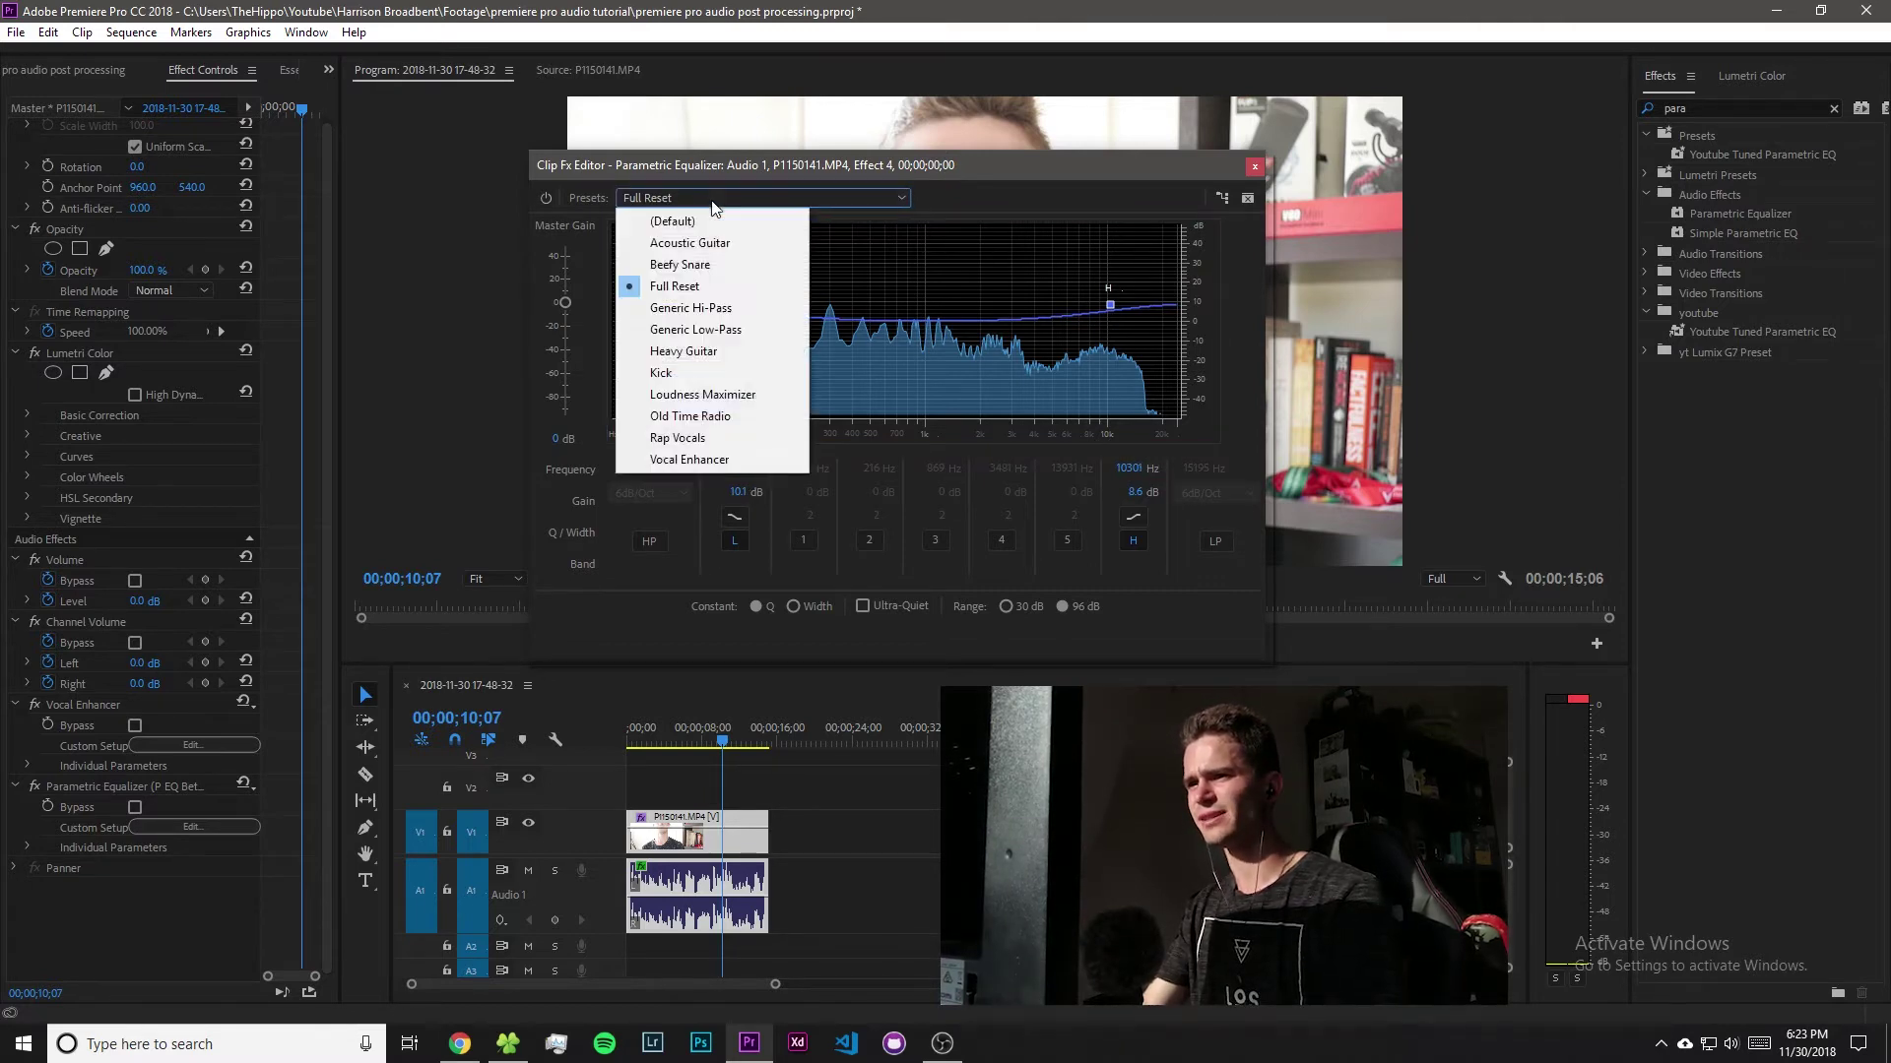
Flatten the equalizer with the Full Reset preset.
{"action": "left_click", "coordinate": [703, 287]}
{"action": "left_click", "coordinate": [685, 201]}
{"action": "left_click", "coordinate": [671, 198]}
{"action": "left_click", "coordinate": [672, 198]}
{"action": "left_click", "coordinate": [678, 286]}
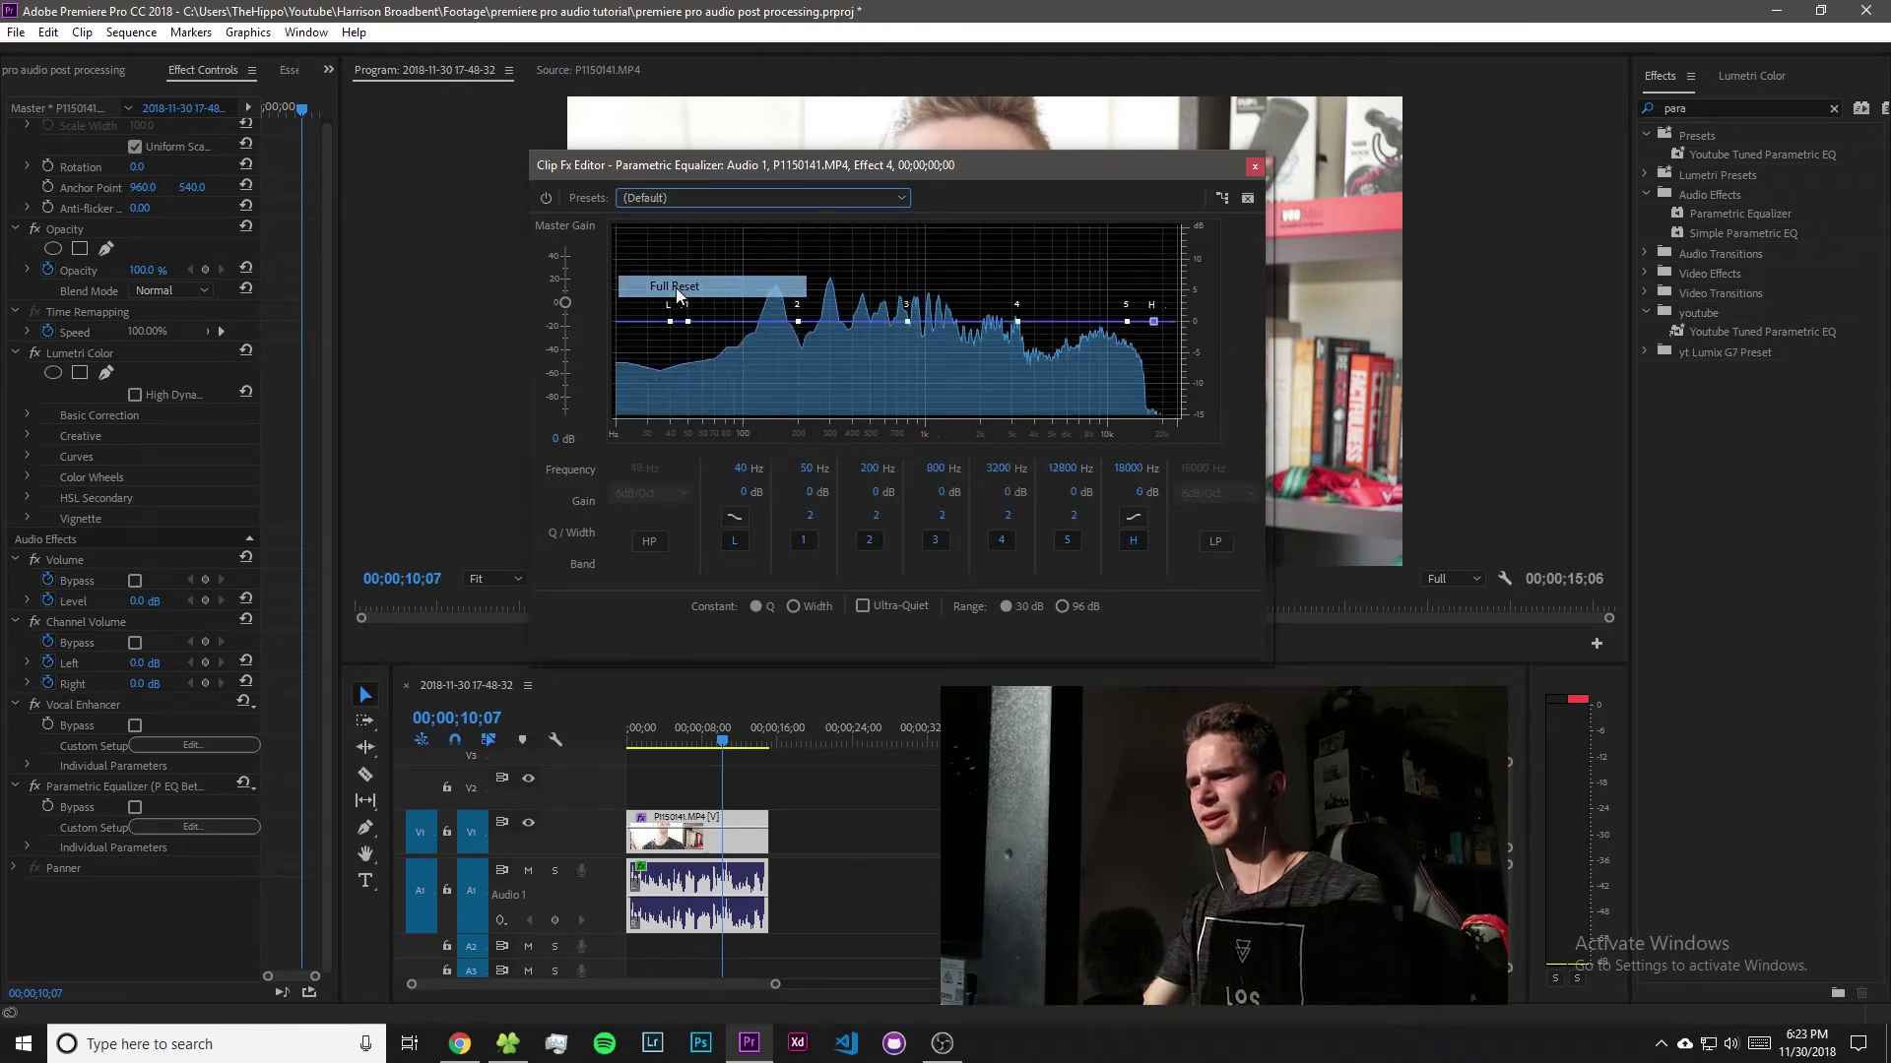
{"action": "left_click", "coordinate": [677, 288]}
Boost the low band at 72 Hz and the high band at 10000 Hz by 10 dB each.
{"action": "left_click", "coordinate": [745, 473]}
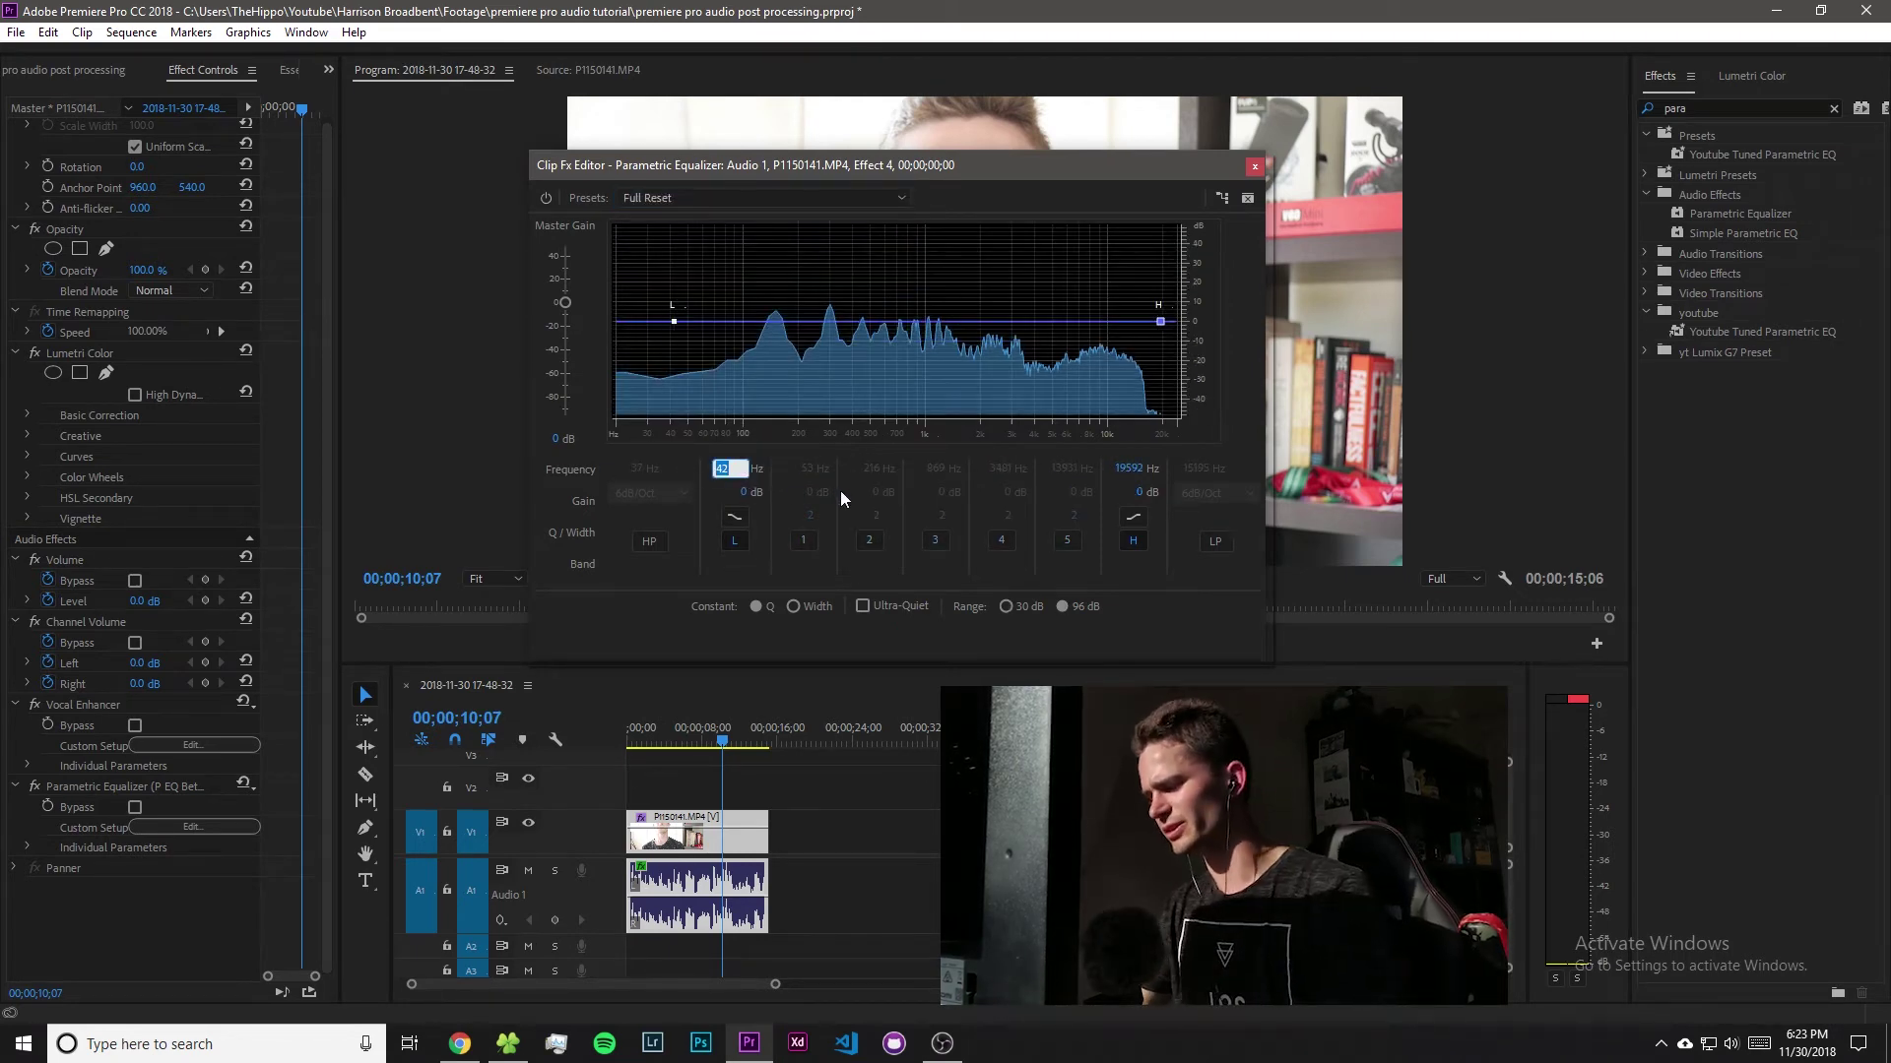
{"action": "type", "text": "72"}
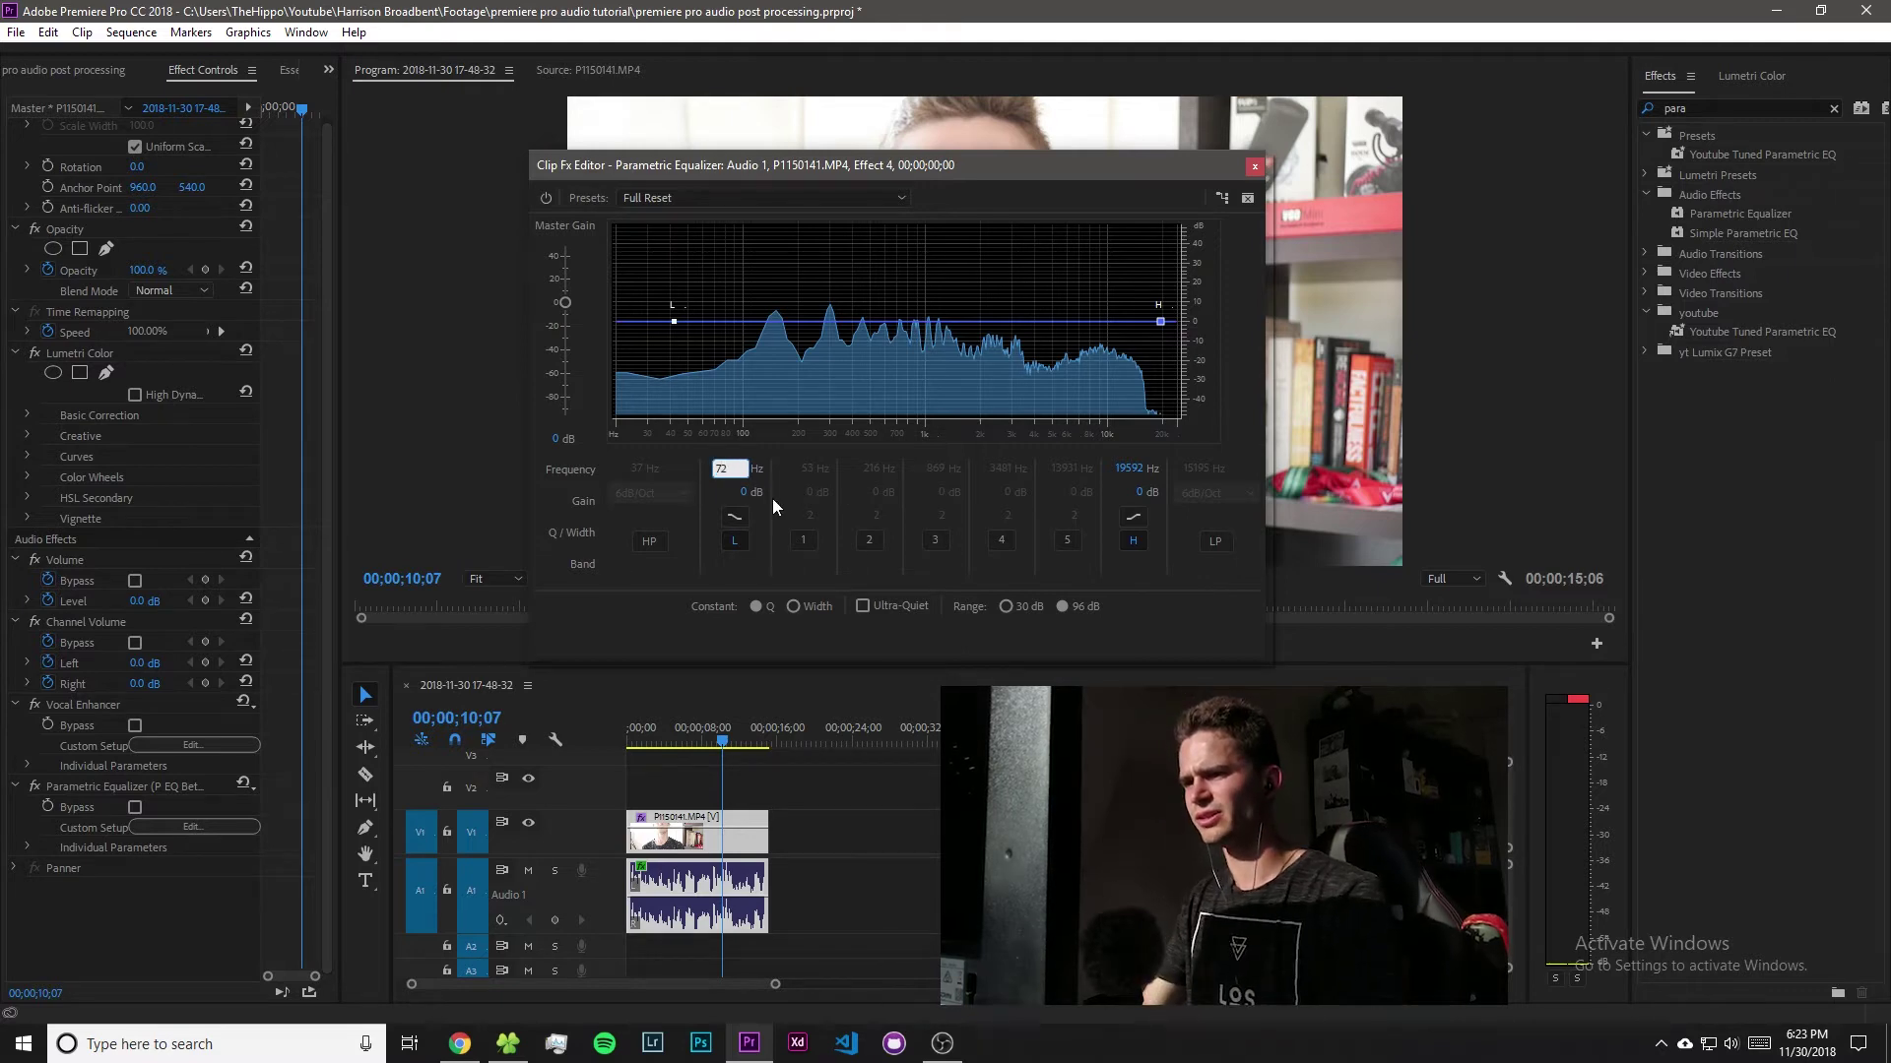
{"action": "left_click", "coordinate": [743, 492]}
{"action": "type", "text": "10"}
{"action": "key", "text": "Return"}
{"action": "type", "text": "10000"}
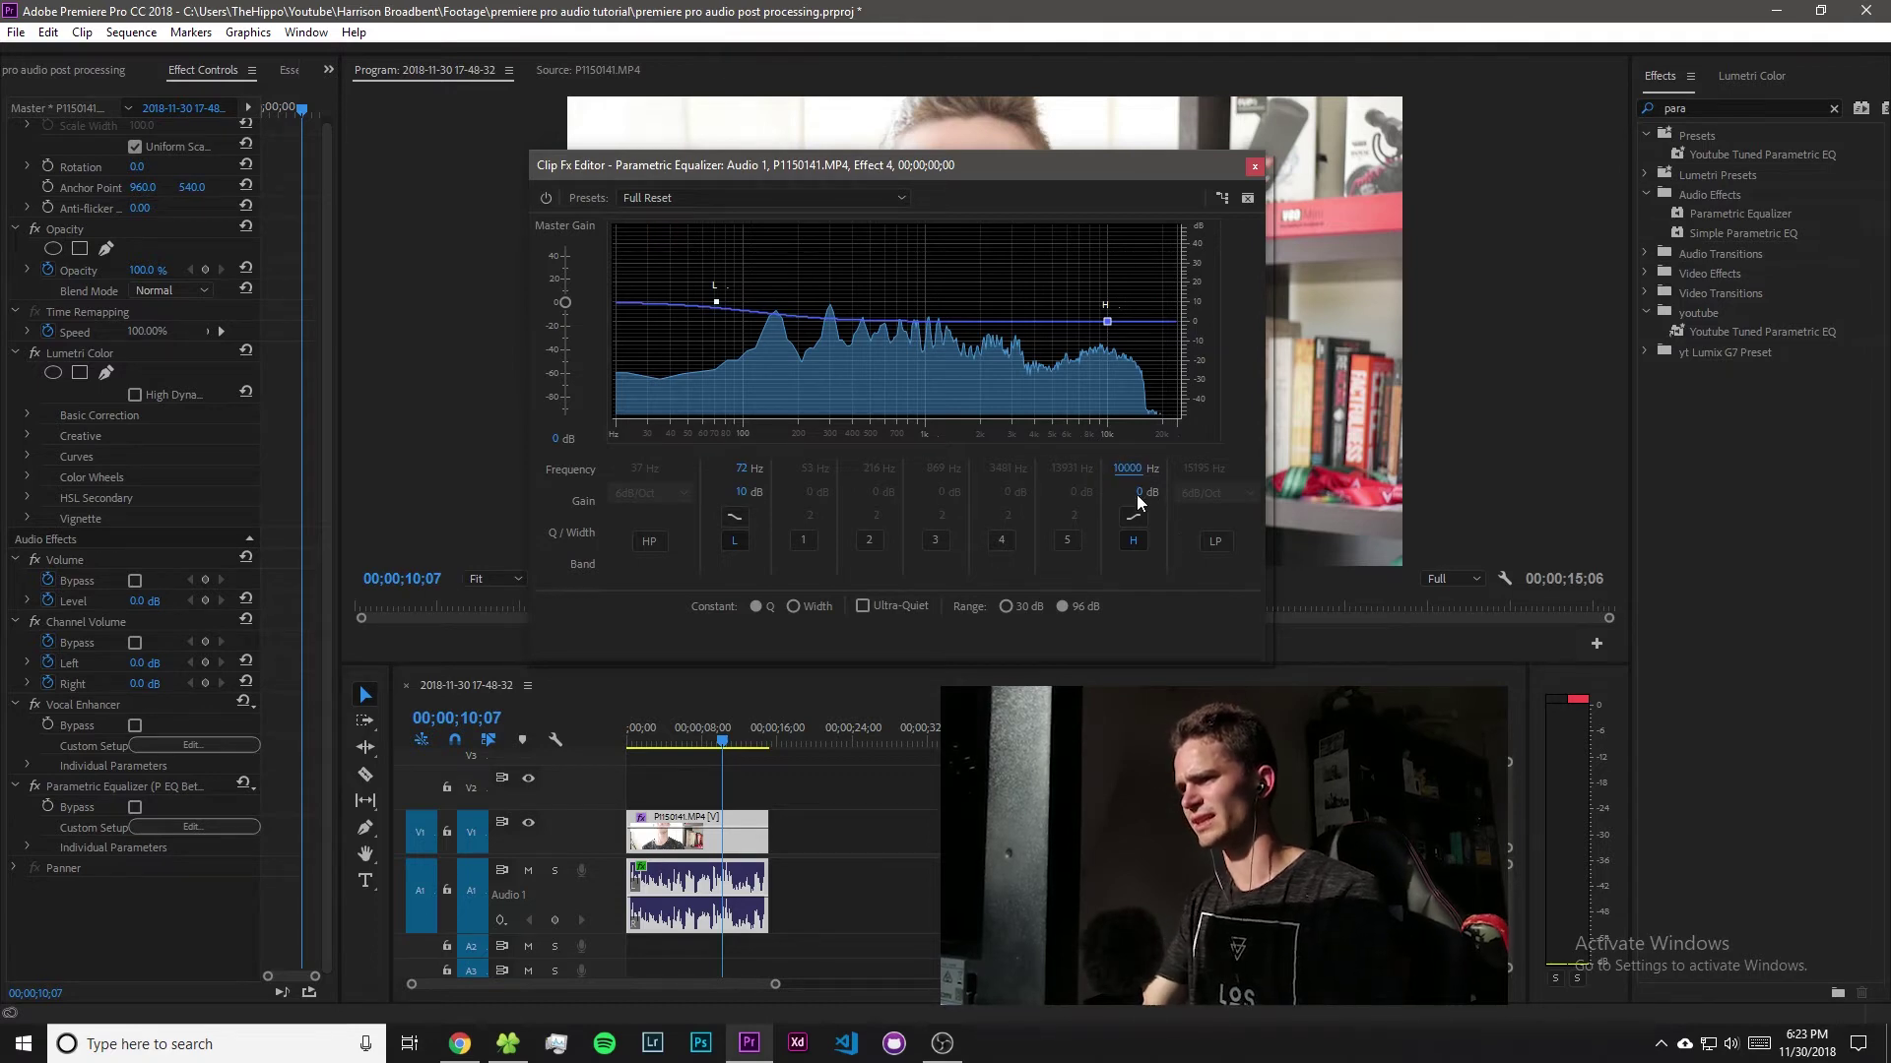
{"action": "left_click", "coordinate": [1137, 494]}
{"action": "type", "text": "10"}
{"action": "key", "text": "Return"}
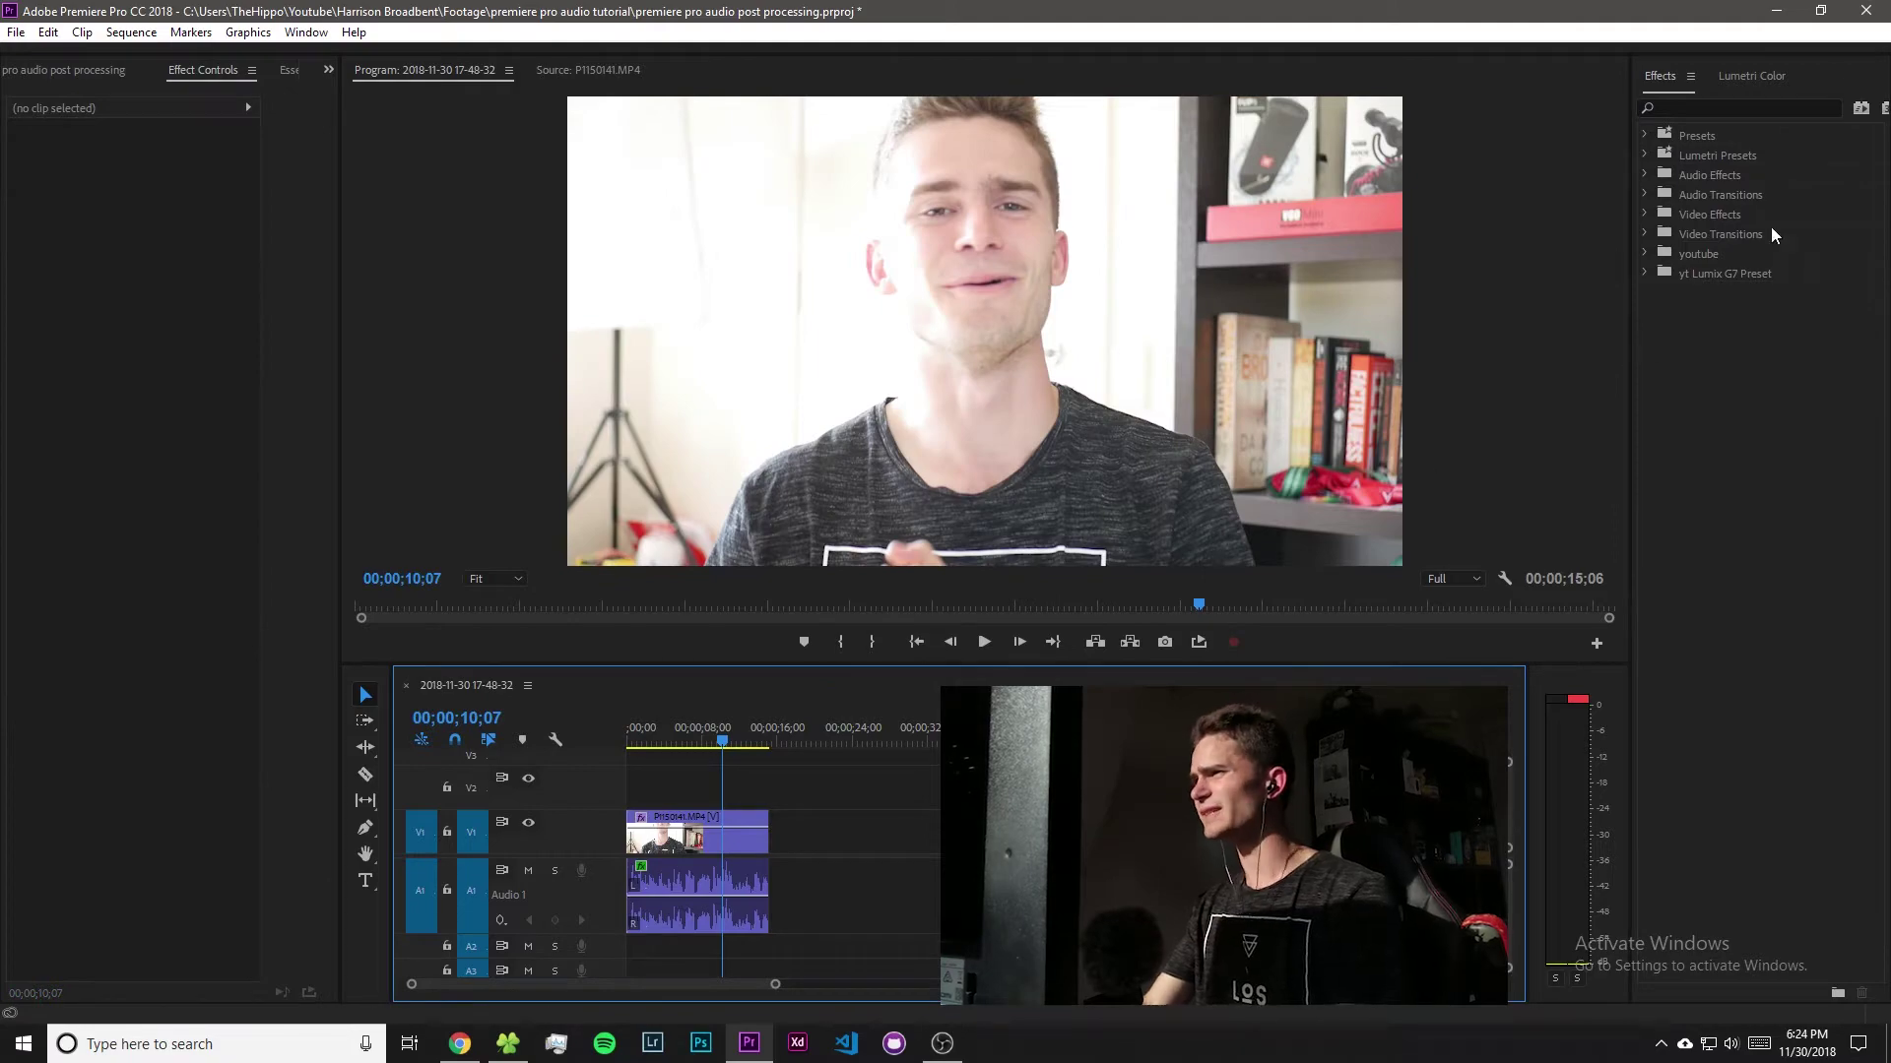
Search 'dynamics', drag the Dynamics effect onto the A1 audio clip, and open its custom setup.
{"action": "left_click", "coordinate": [1700, 105]}
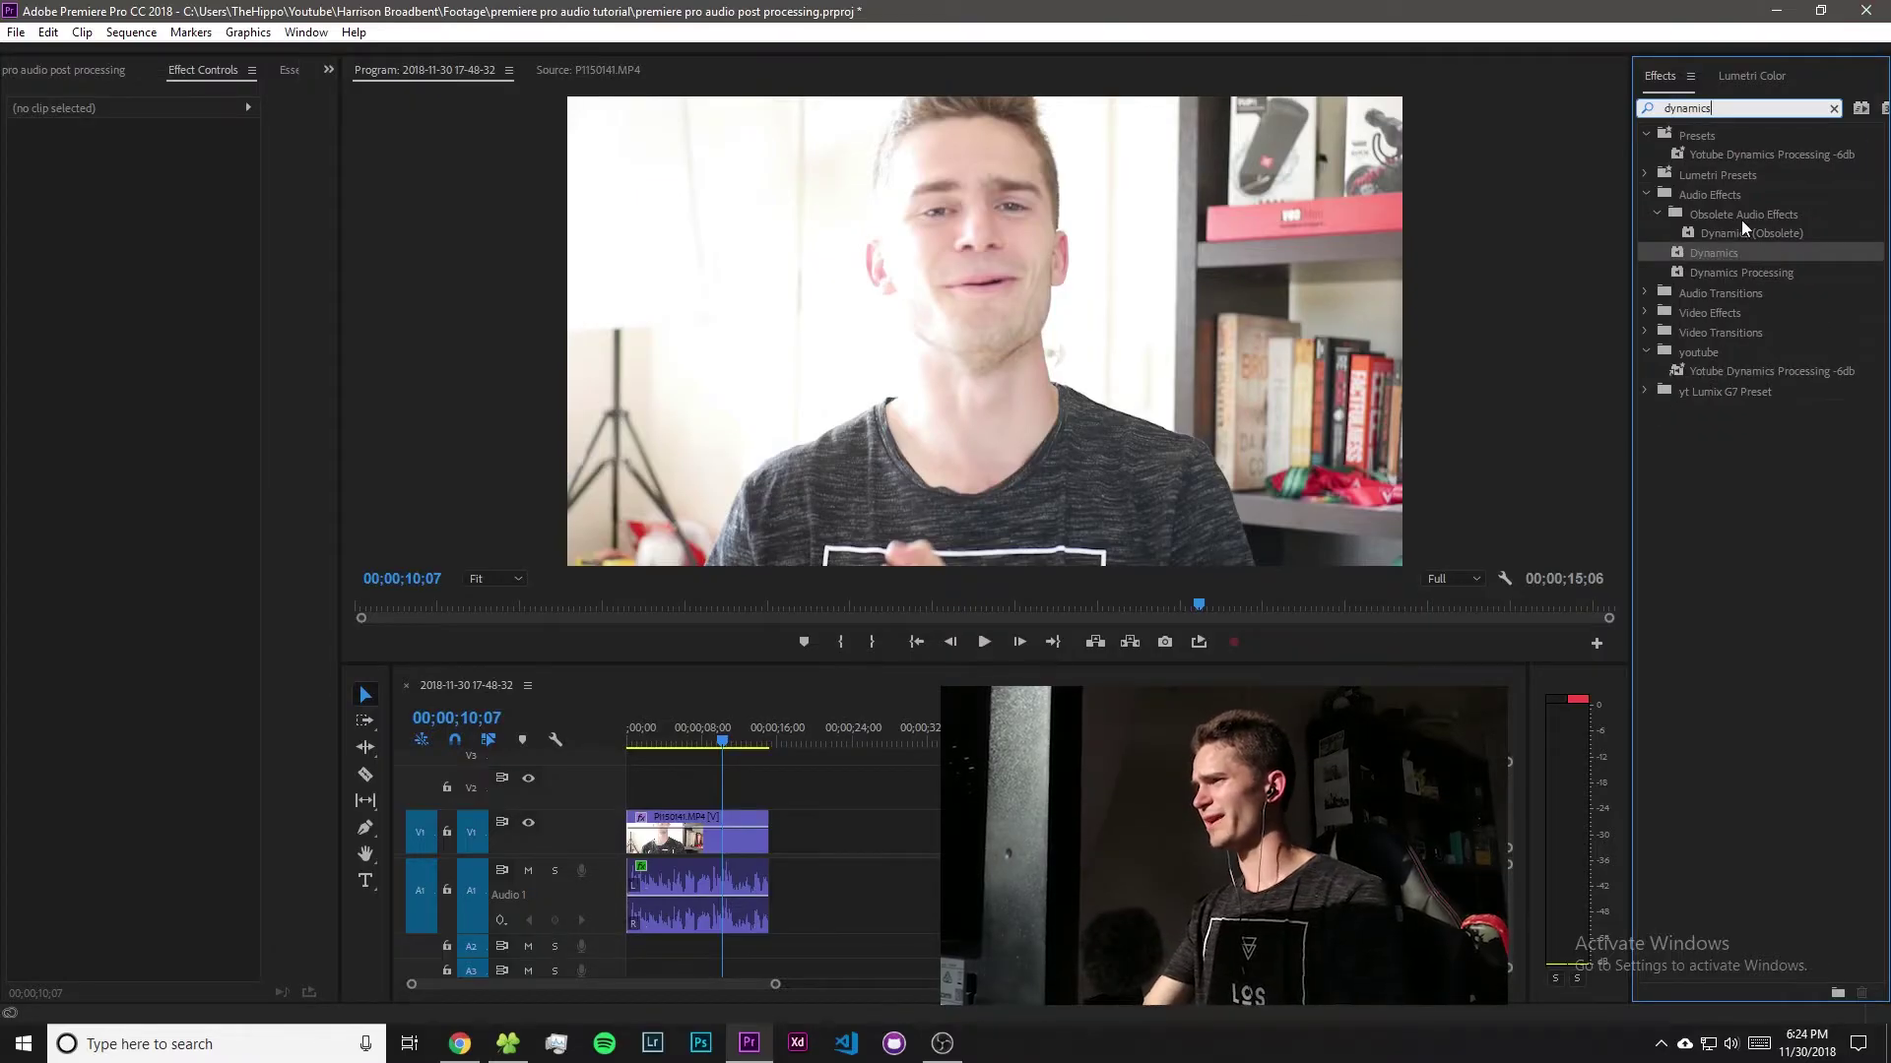
{"action": "left_click", "coordinate": [1727, 233]}
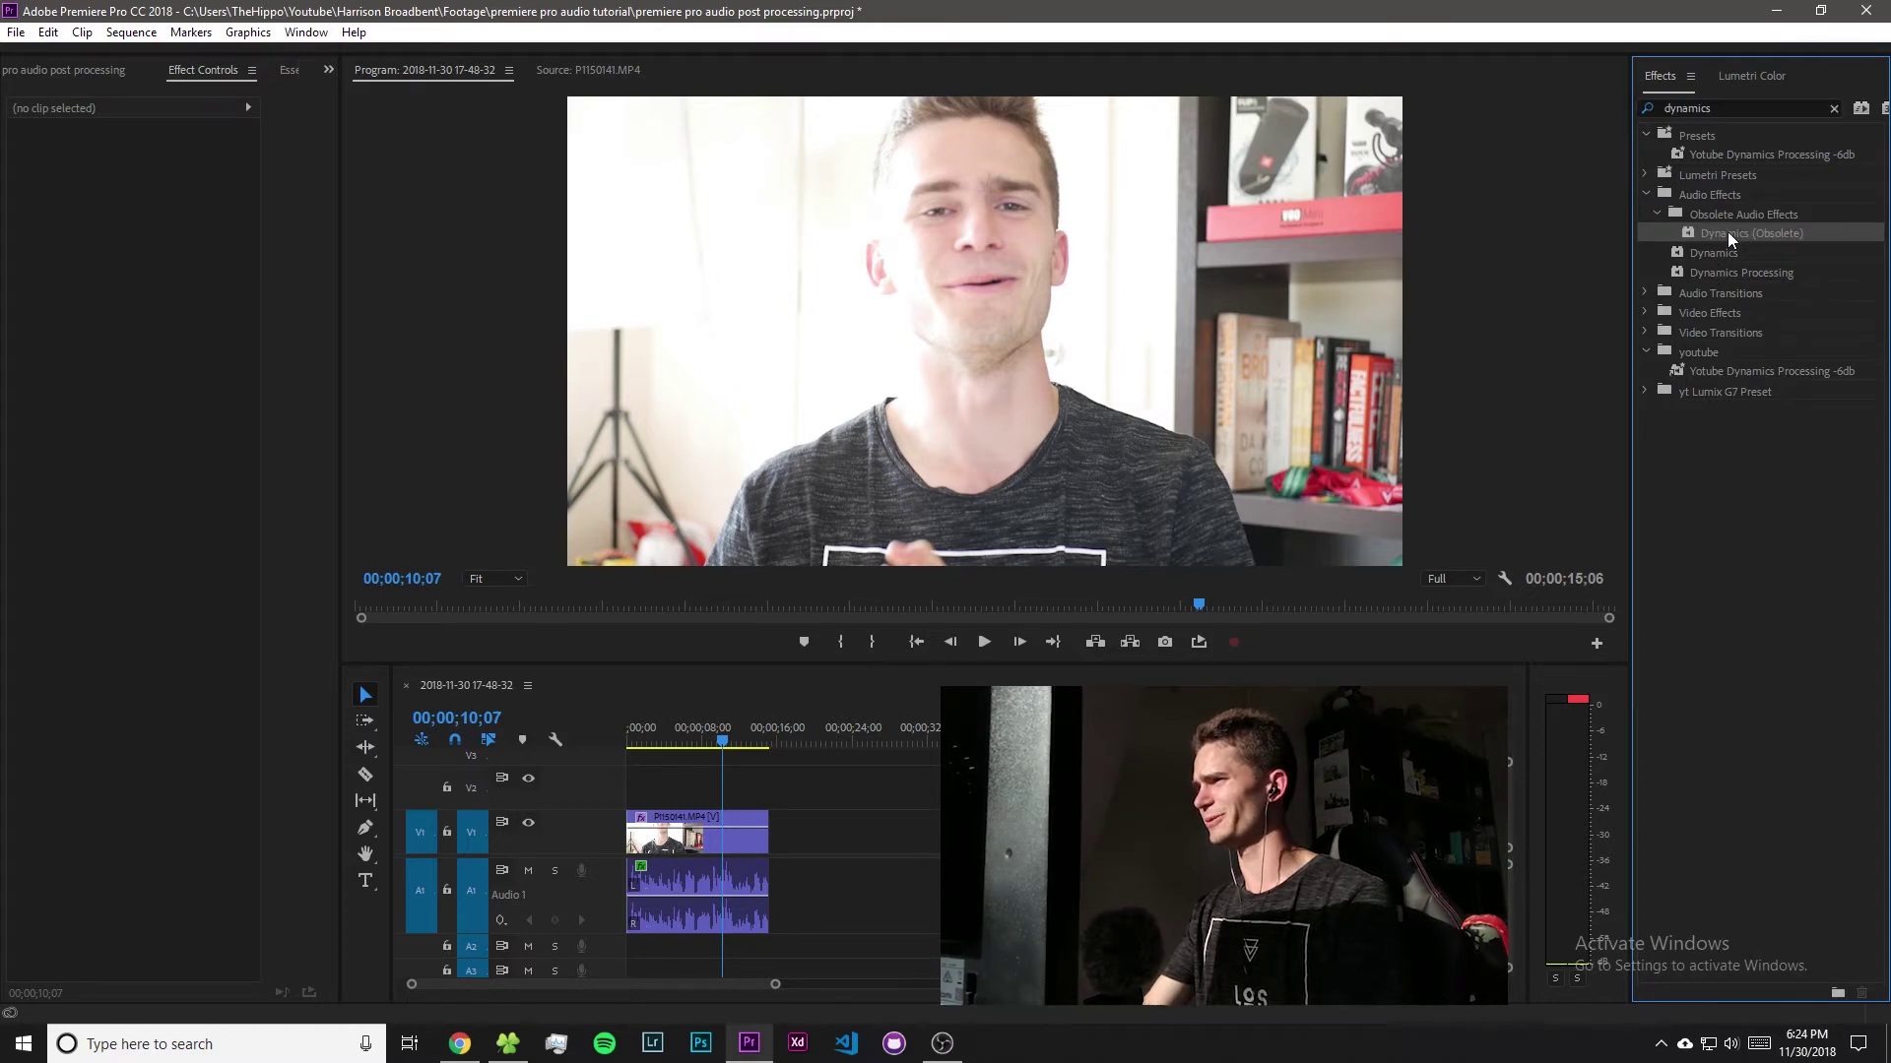
{"action": "left_click", "coordinate": [1654, 213]}
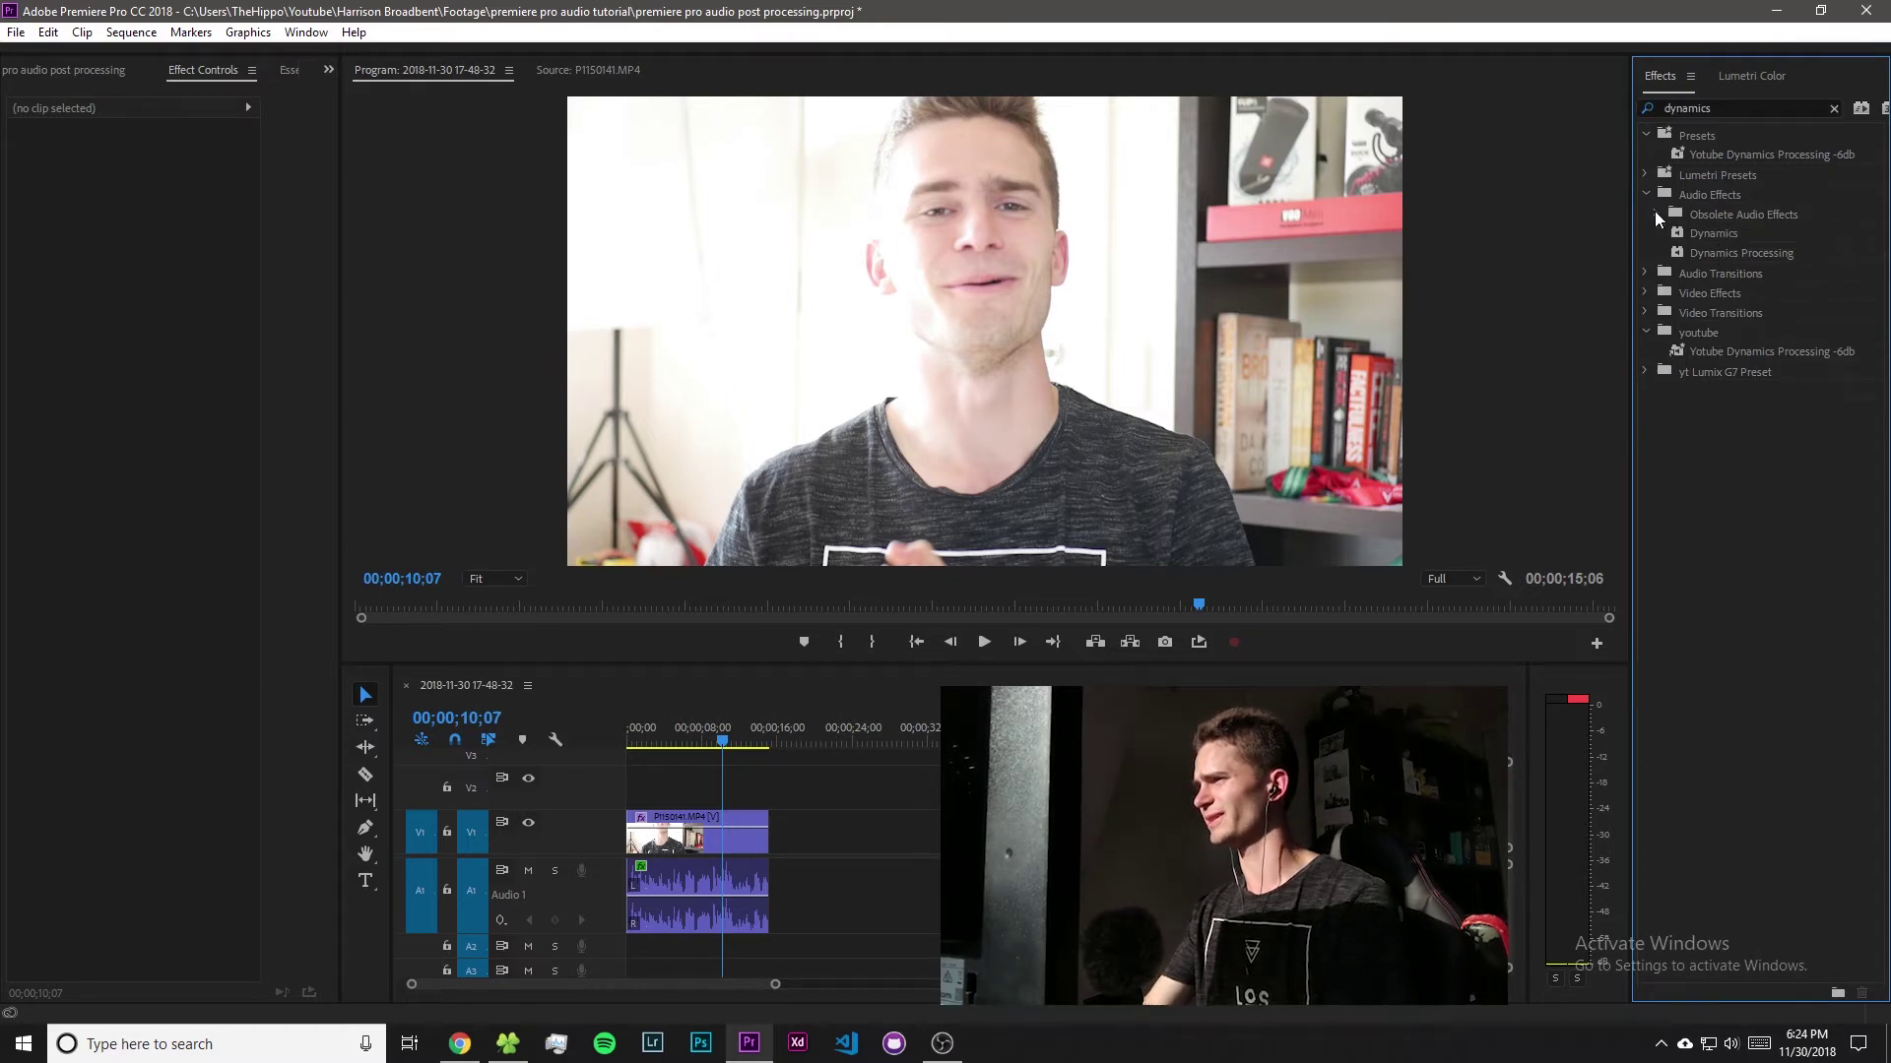
{"action": "left_click", "coordinate": [1700, 237]}
{"action": "left_click_drag", "start_coordinate": [1704, 233], "coordinate": [711, 885]}
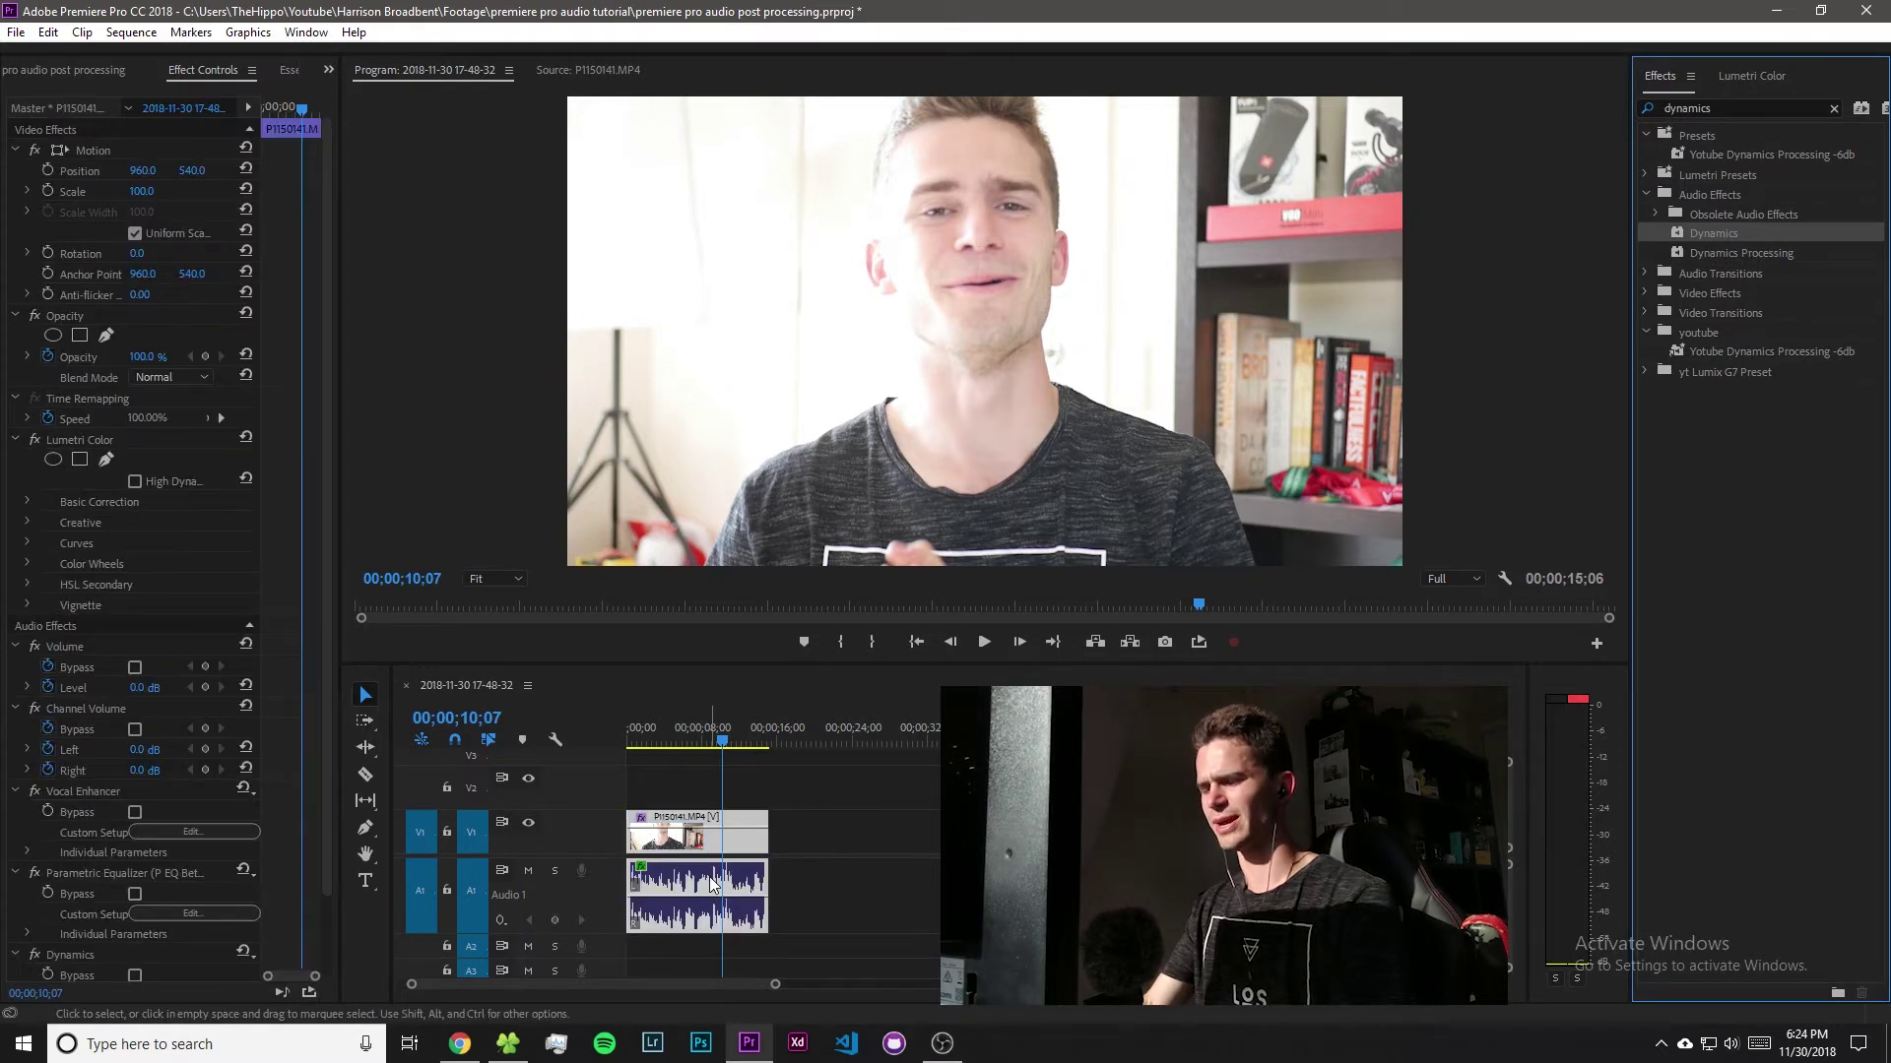
{"action": "scroll", "coordinate": [168, 858], "scroll_direction": "down", "scroll_amount": 2}
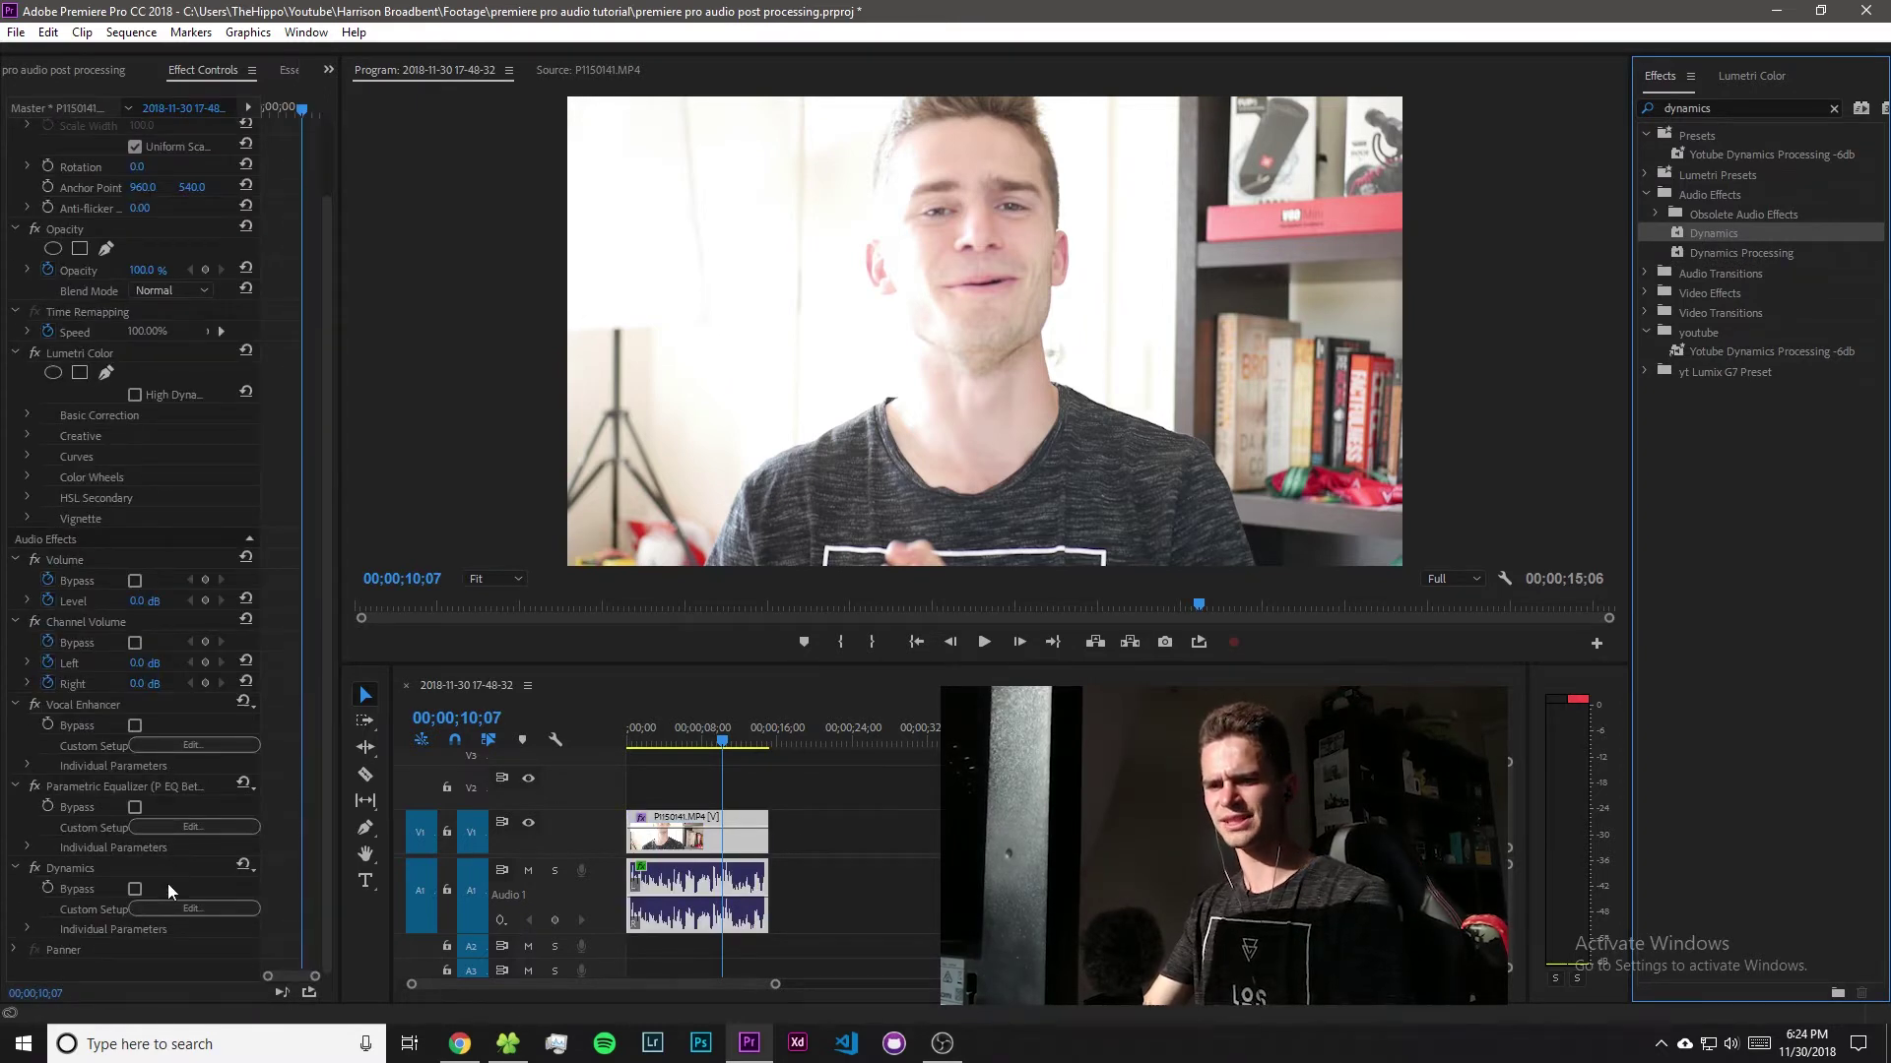
{"action": "left_click", "coordinate": [187, 909]}
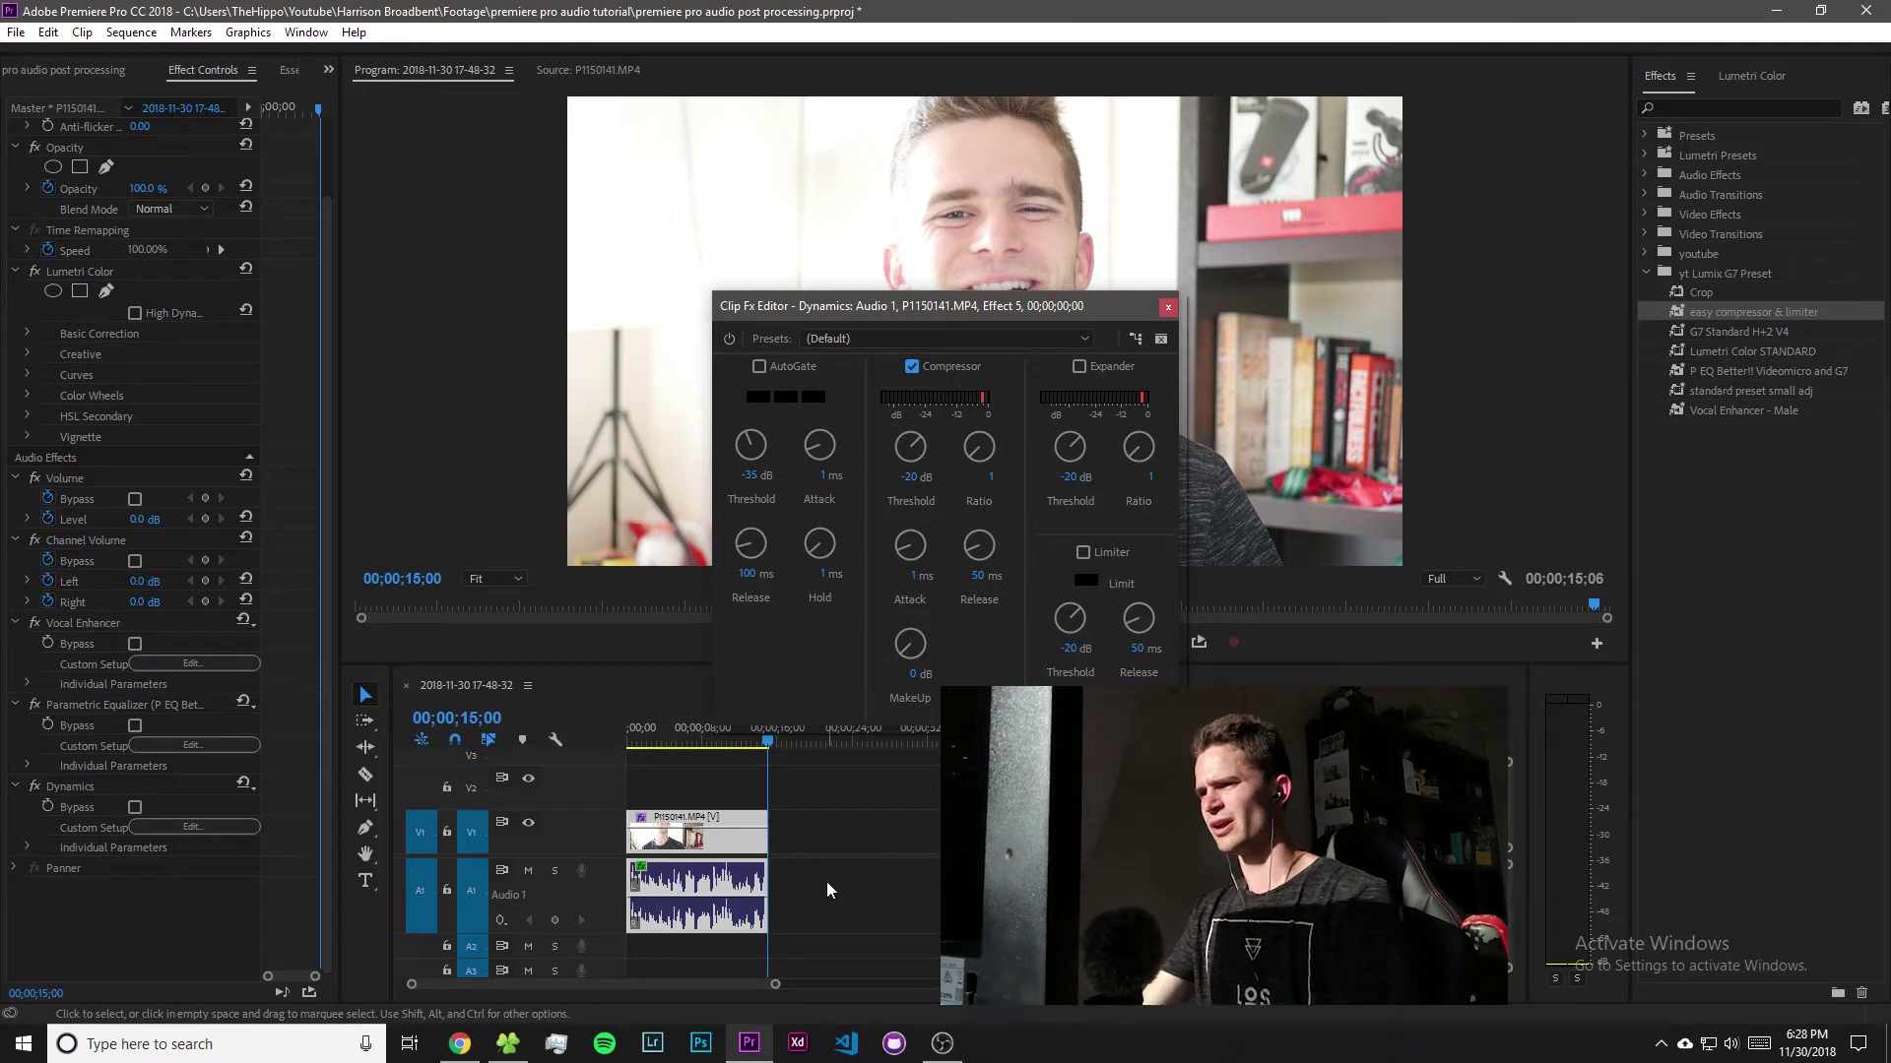
Play the clip from the start while toggling the Compressor off and on to compare.
{"action": "left_click", "coordinate": [635, 737]}
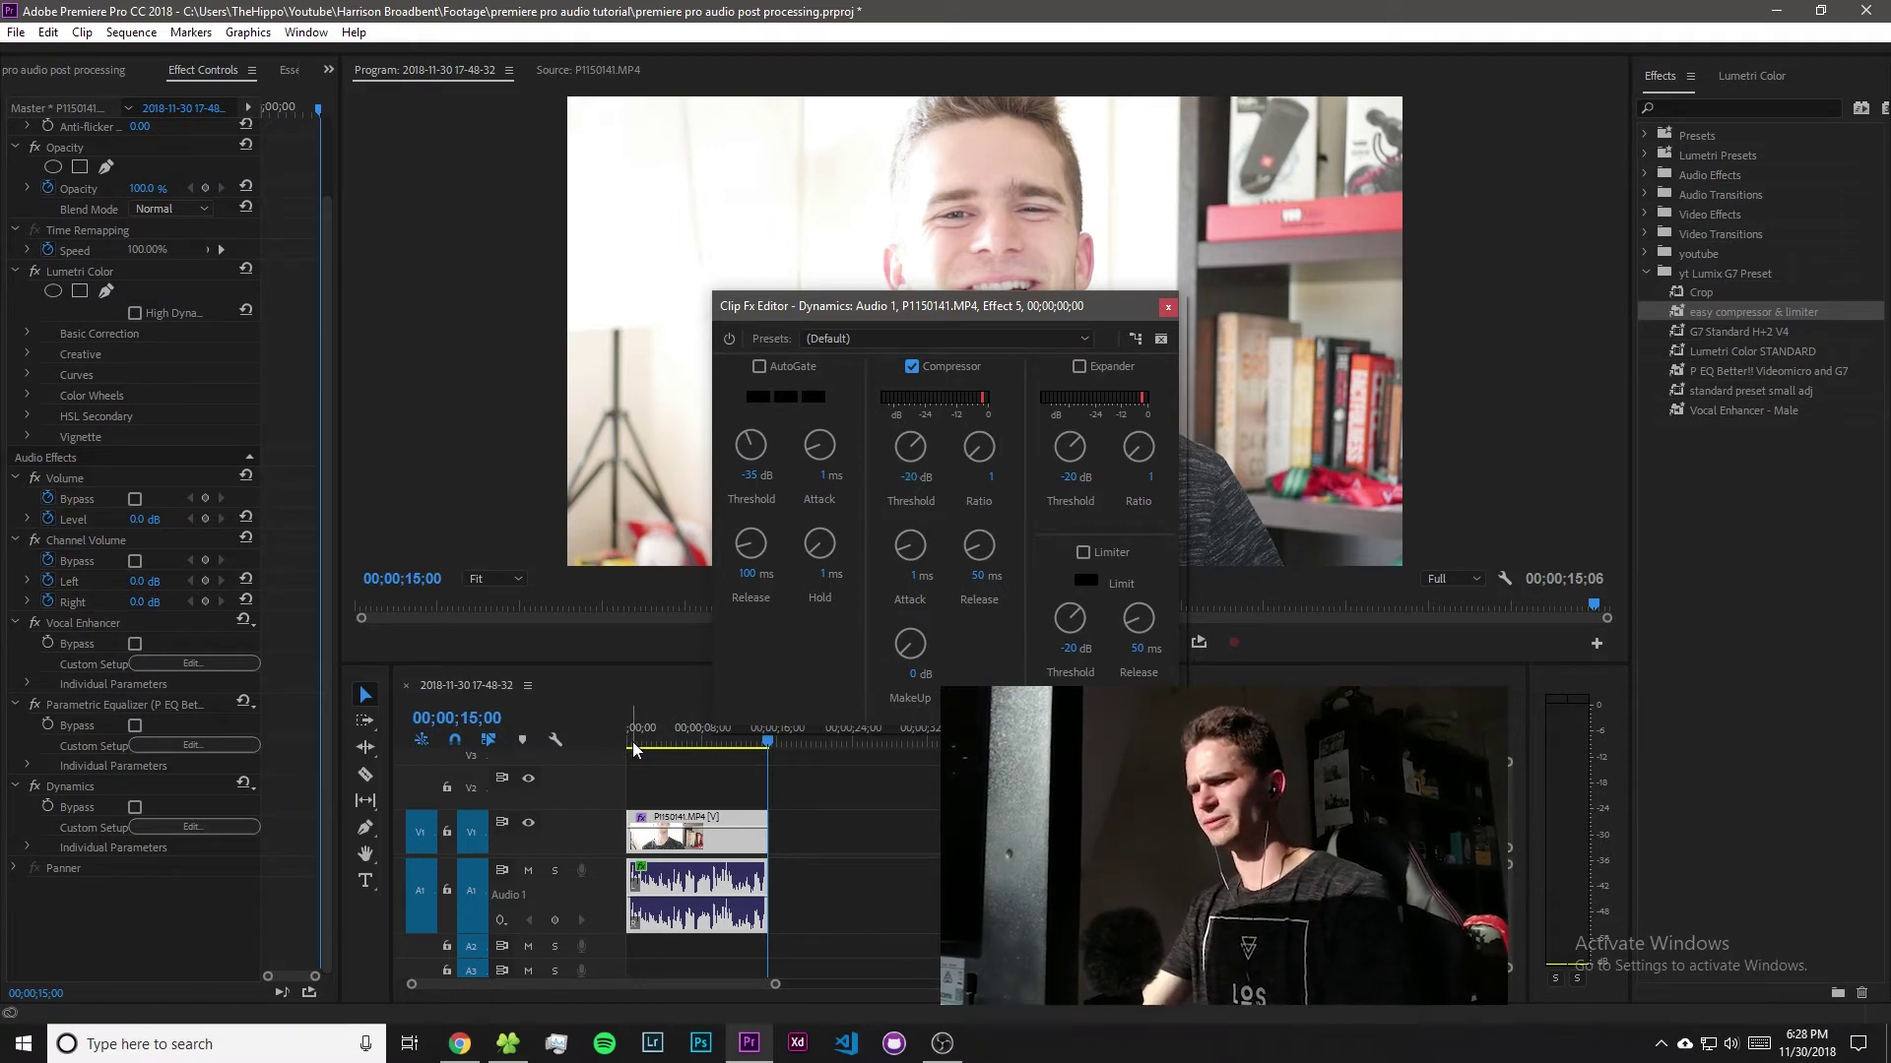
{"action": "key", "text": "space"}
{"action": "left_click", "coordinate": [910, 367]}
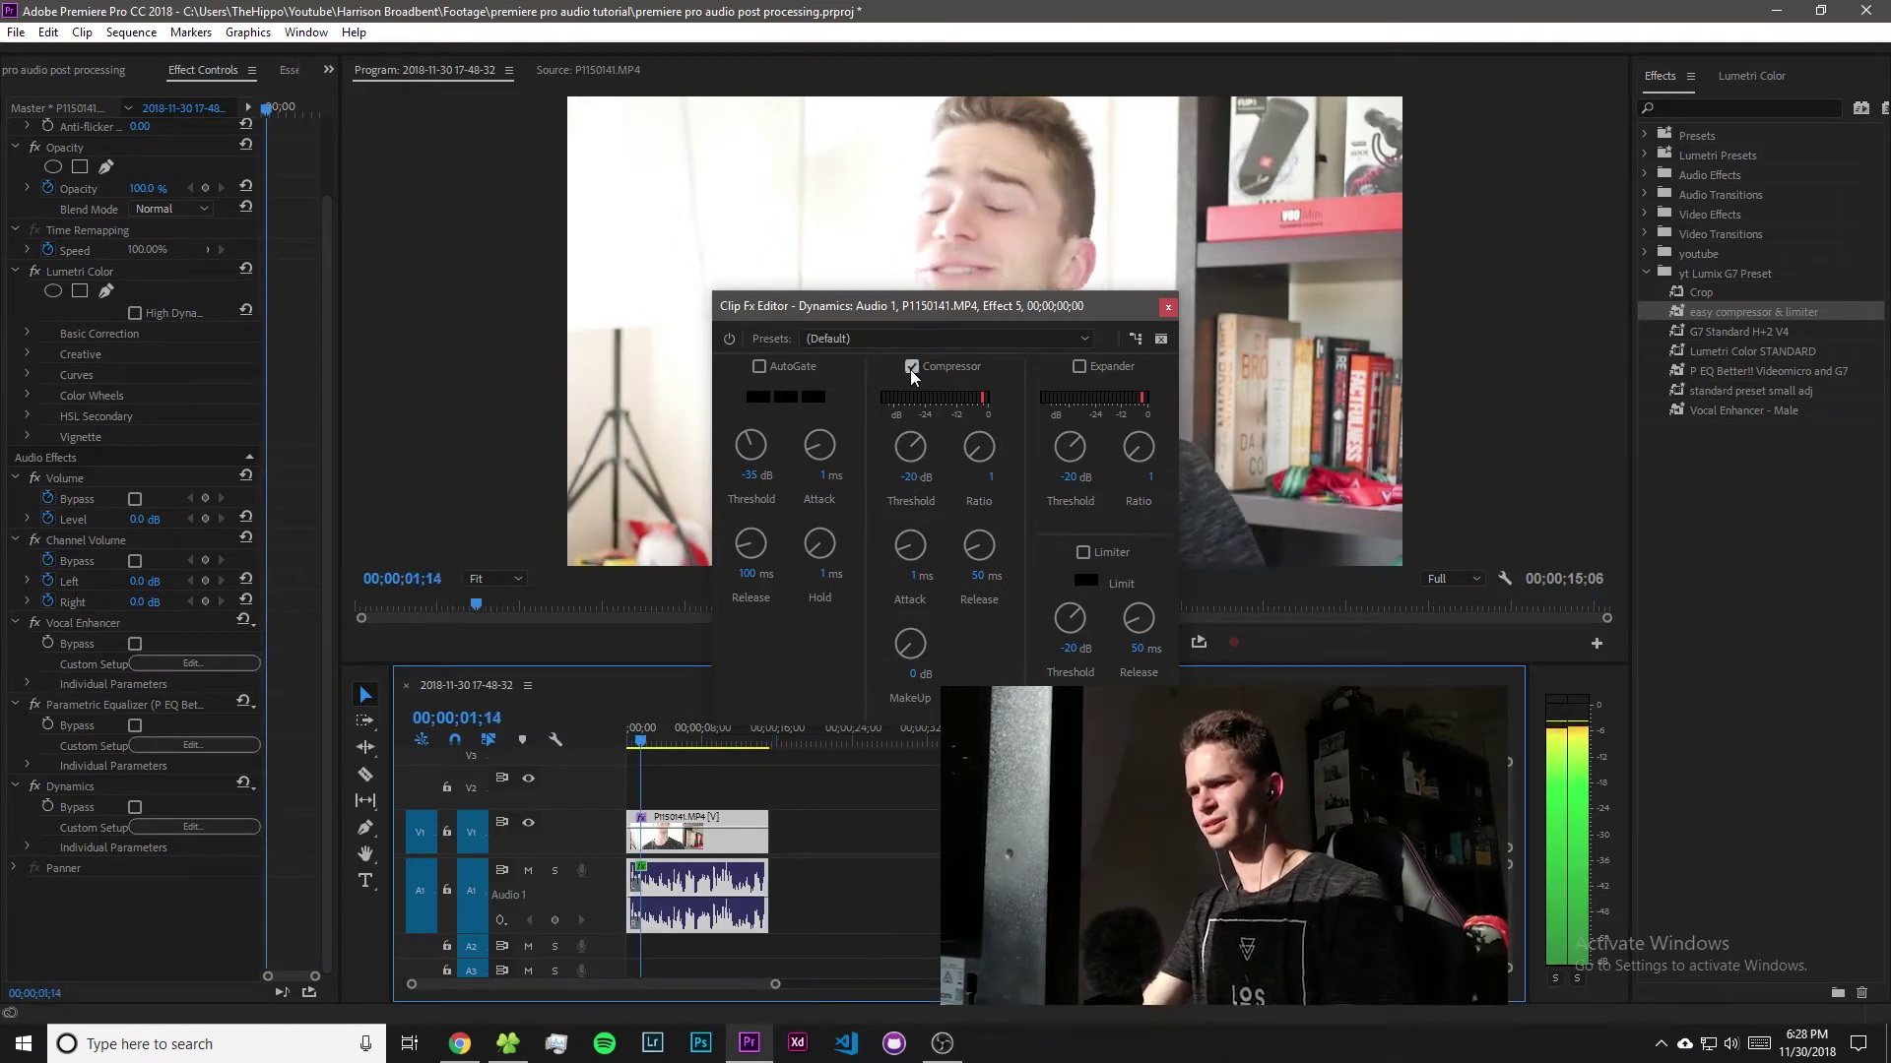
{"action": "left_click", "coordinate": [912, 367]}
{"action": "left_click", "coordinate": [912, 367]}
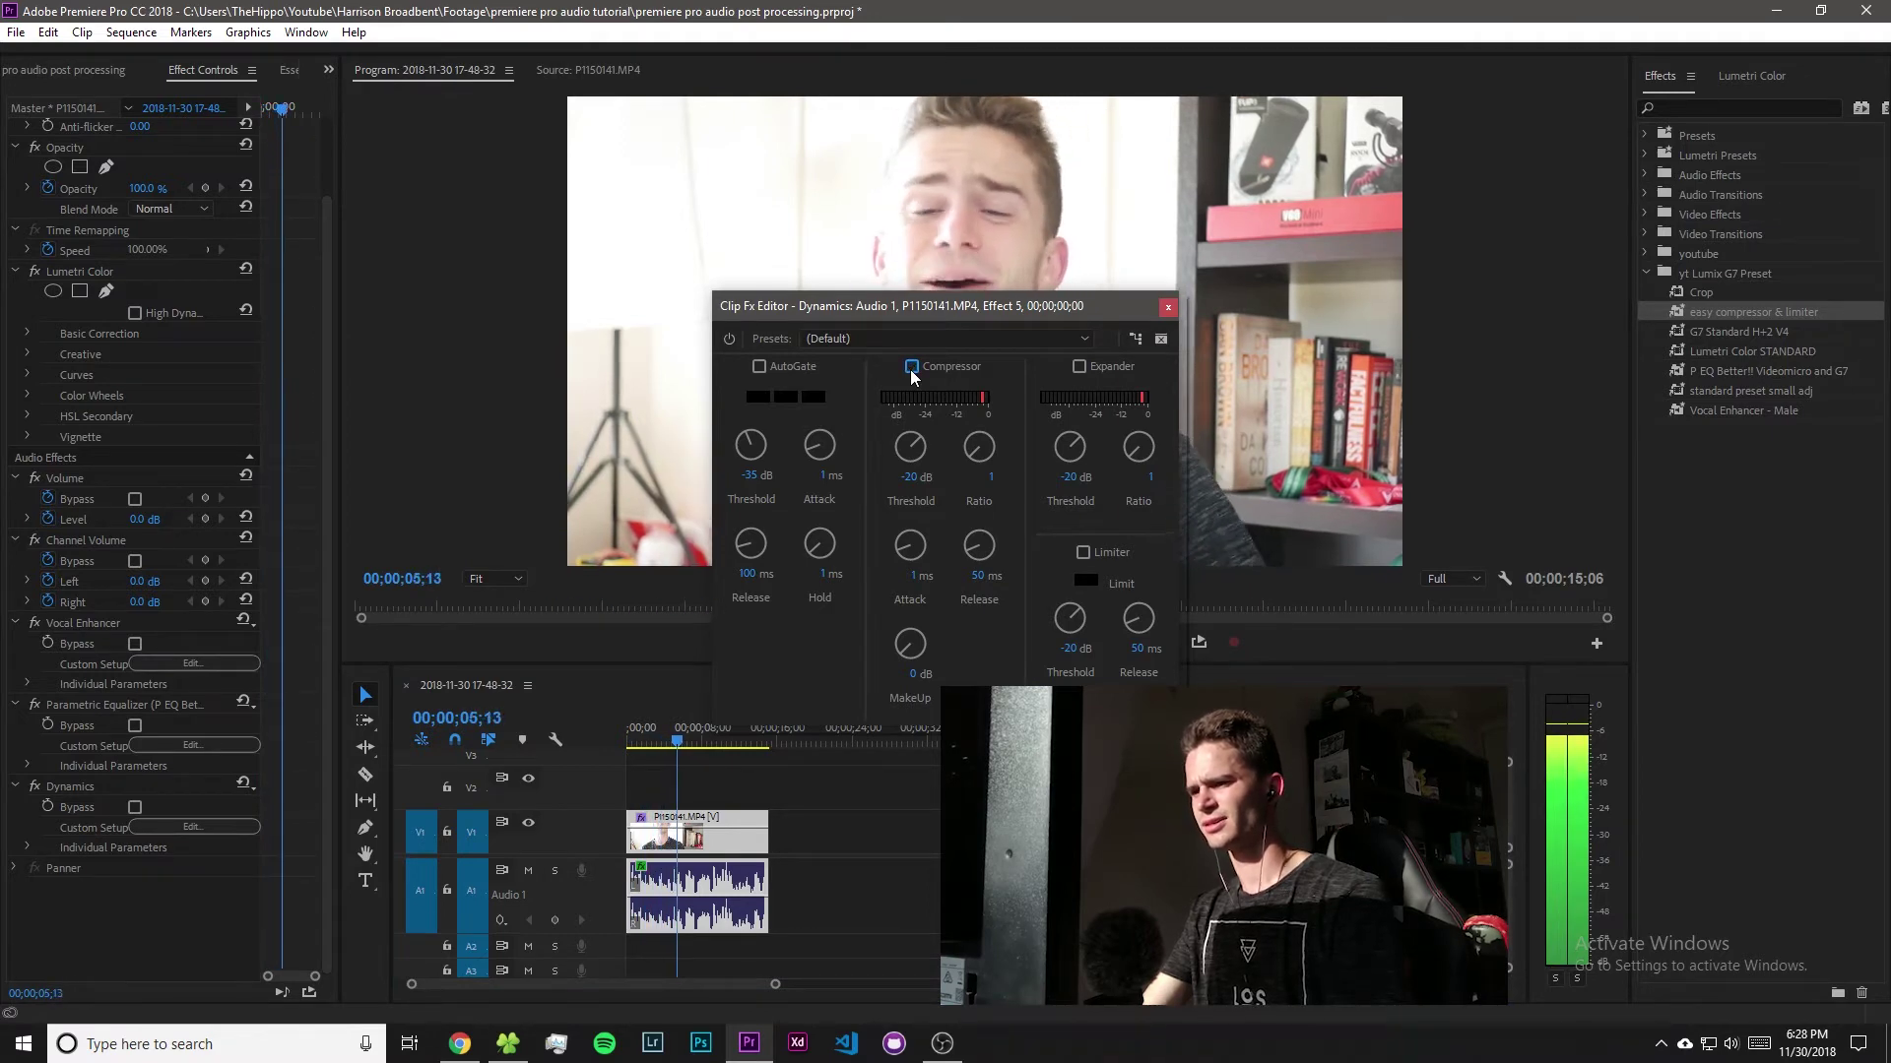
Set the compressor to -9 dB threshold, 1.9 ratio and 5.4 dB makeup gain.
{"action": "left_click", "coordinate": [908, 476]}
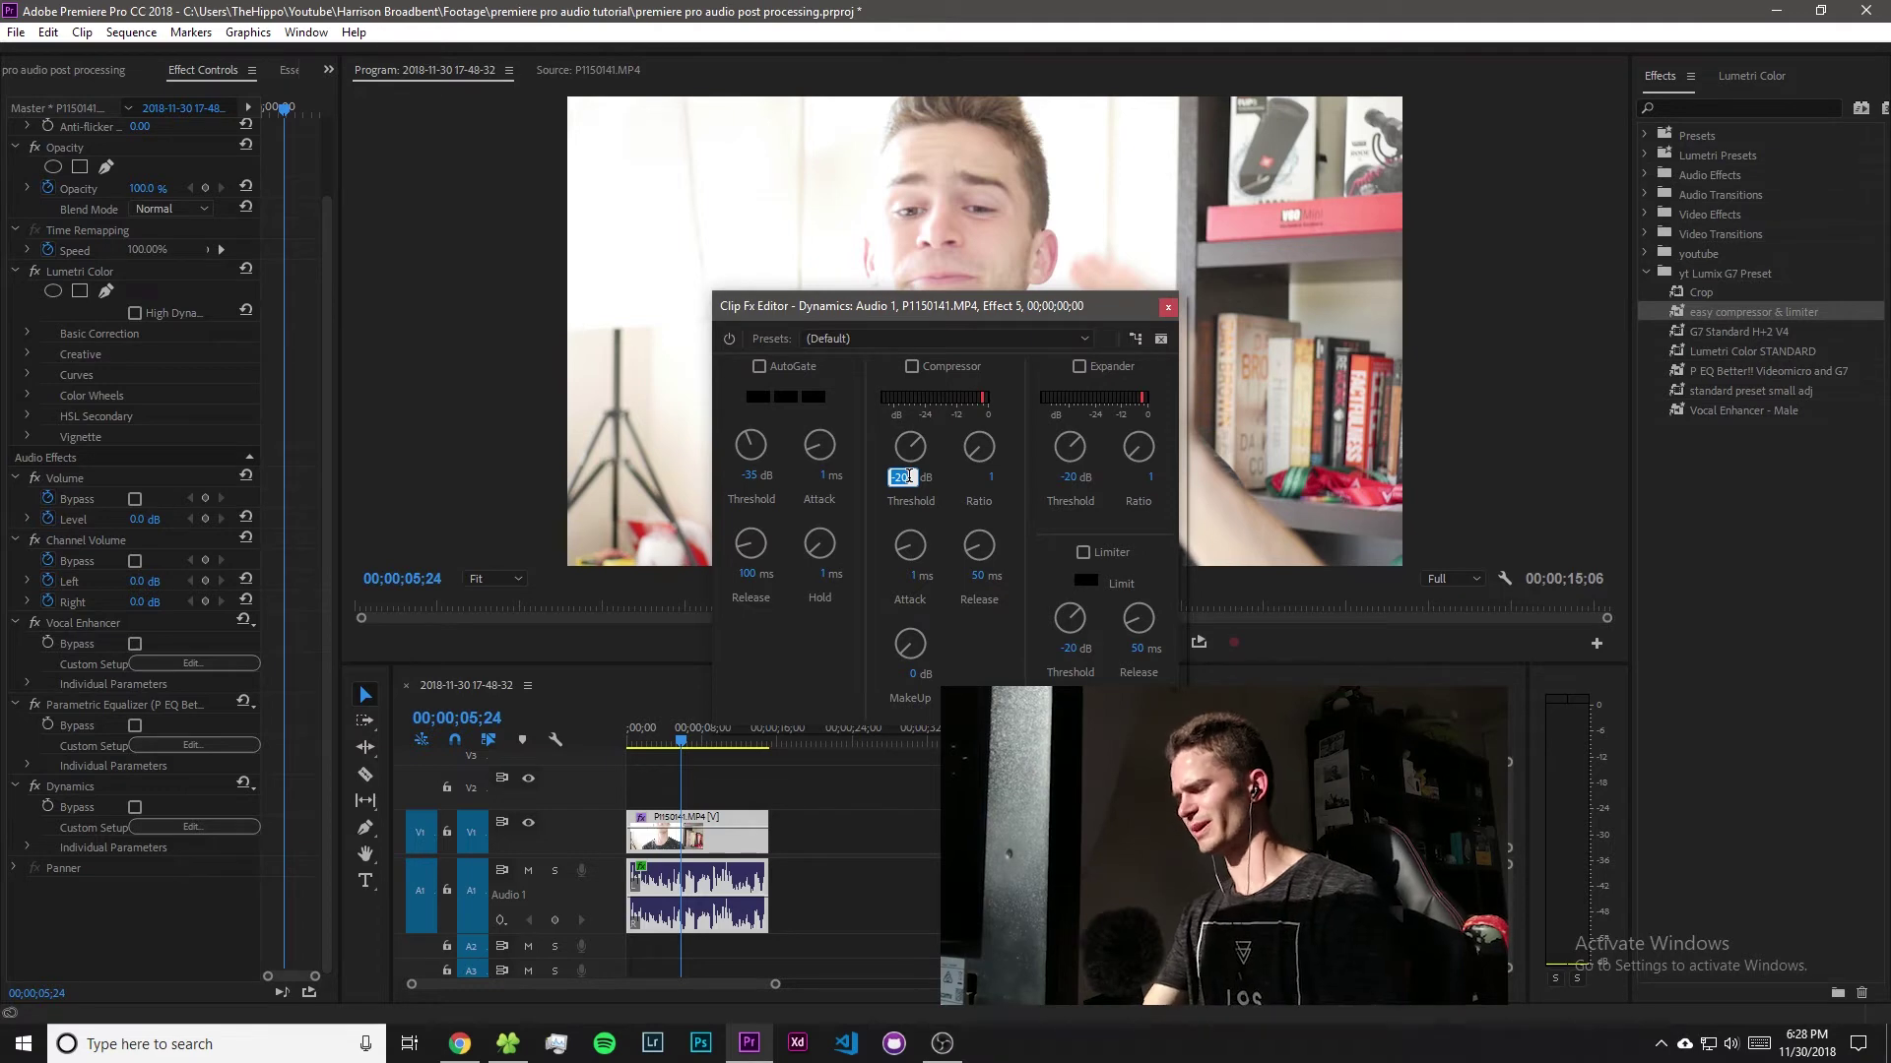
{"action": "type", "text": "-9"}
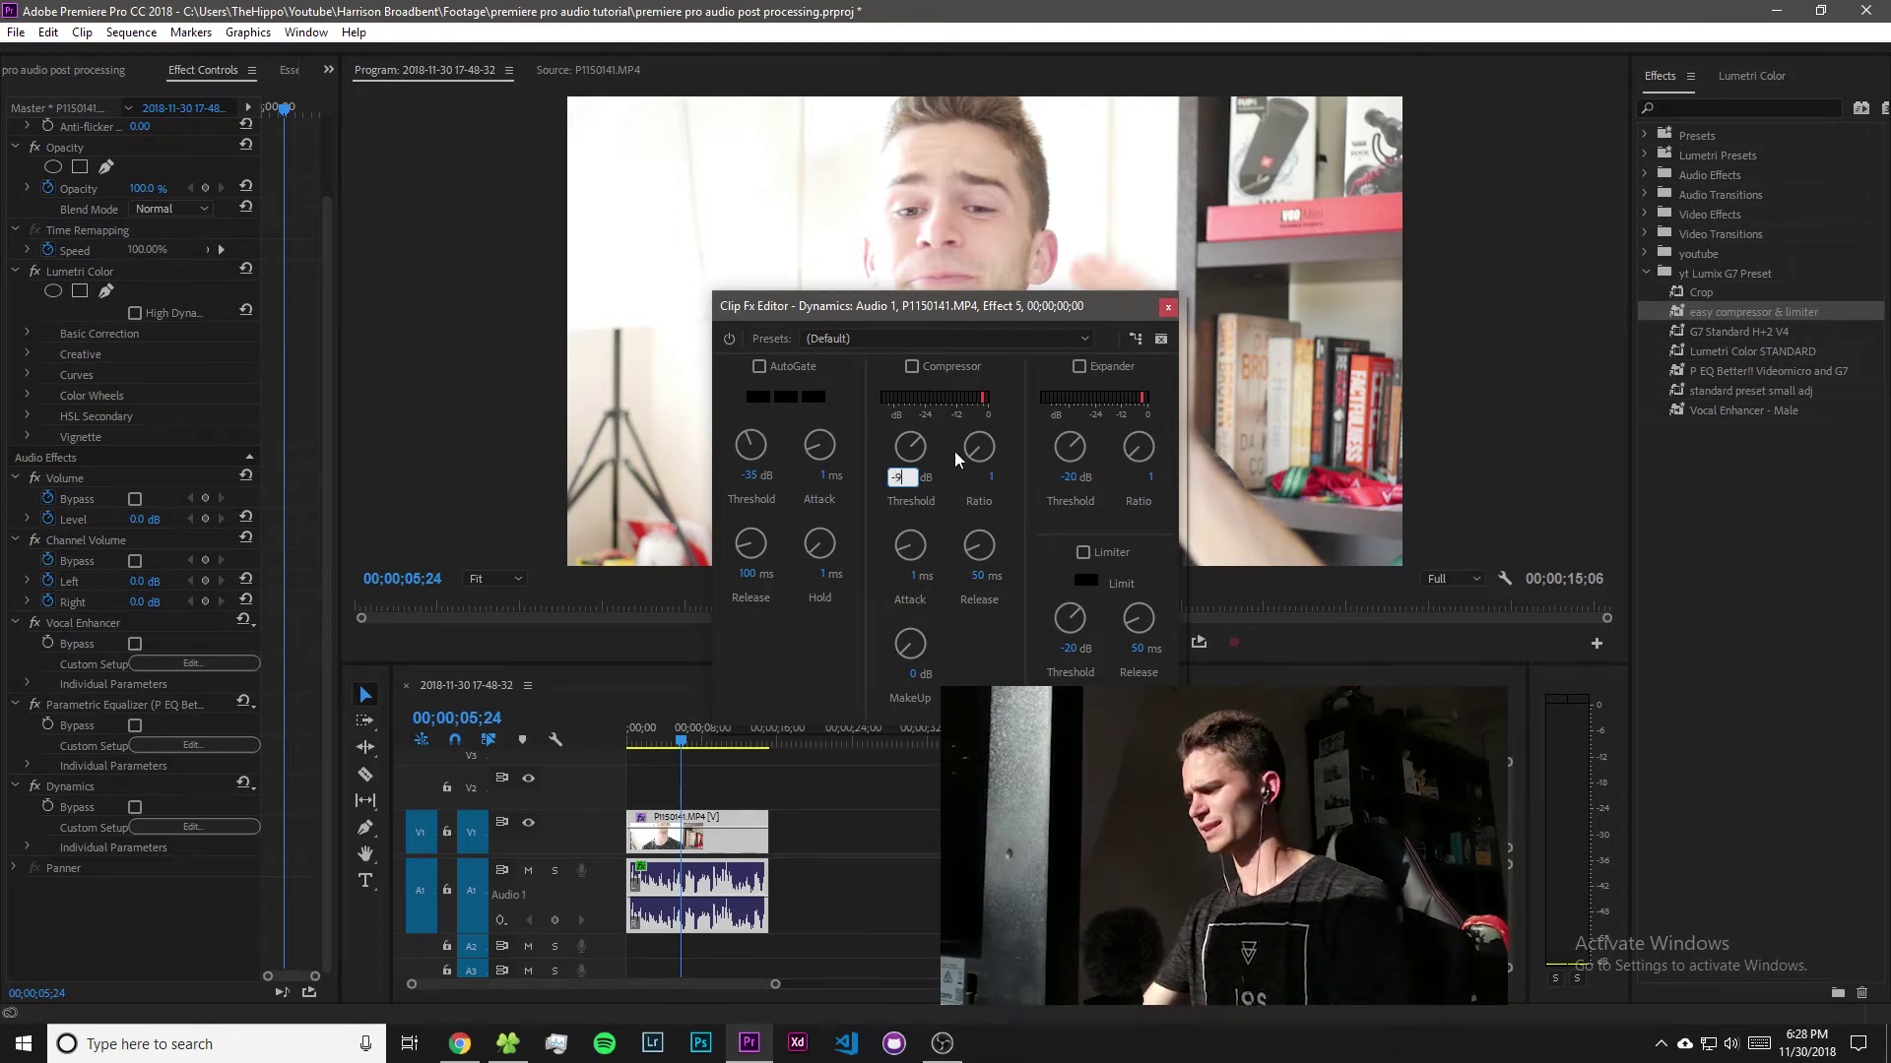
{"action": "key", "text": "Return"}
{"action": "left_click", "coordinate": [938, 554]}
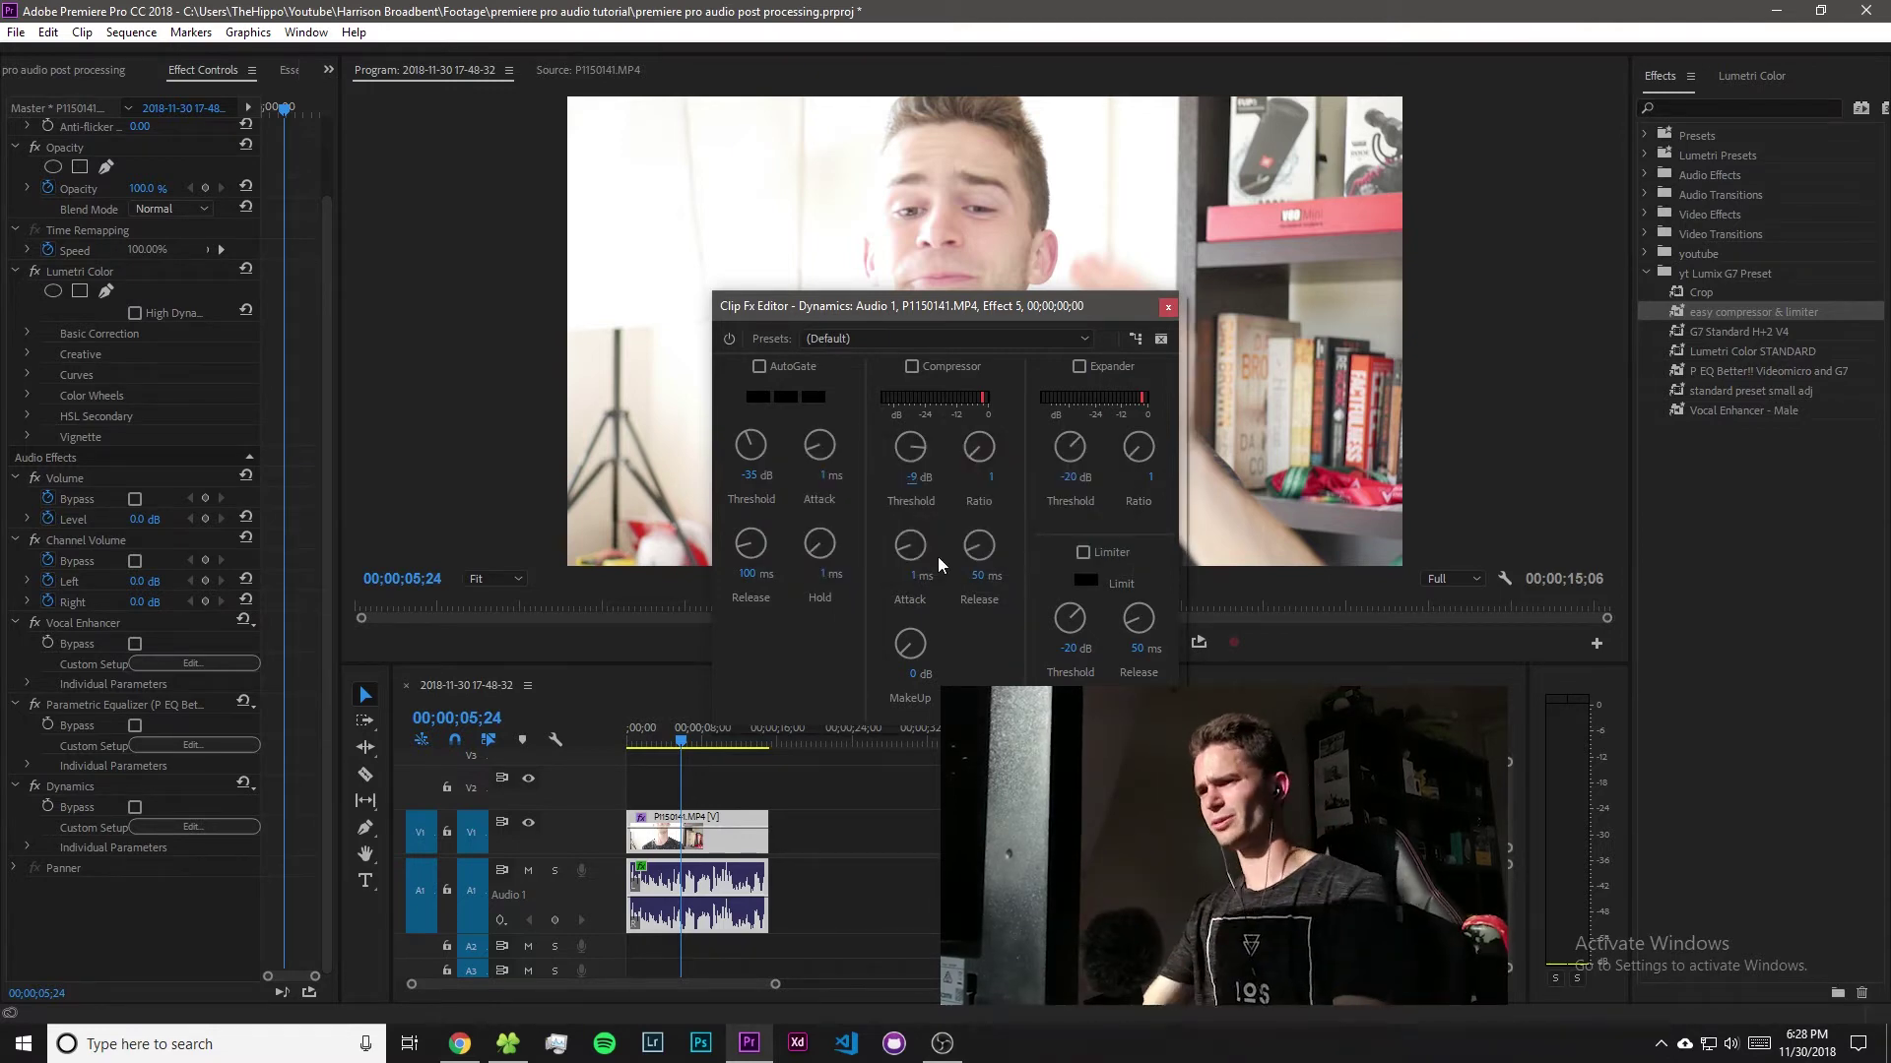
{"action": "left_click", "coordinate": [990, 476]}
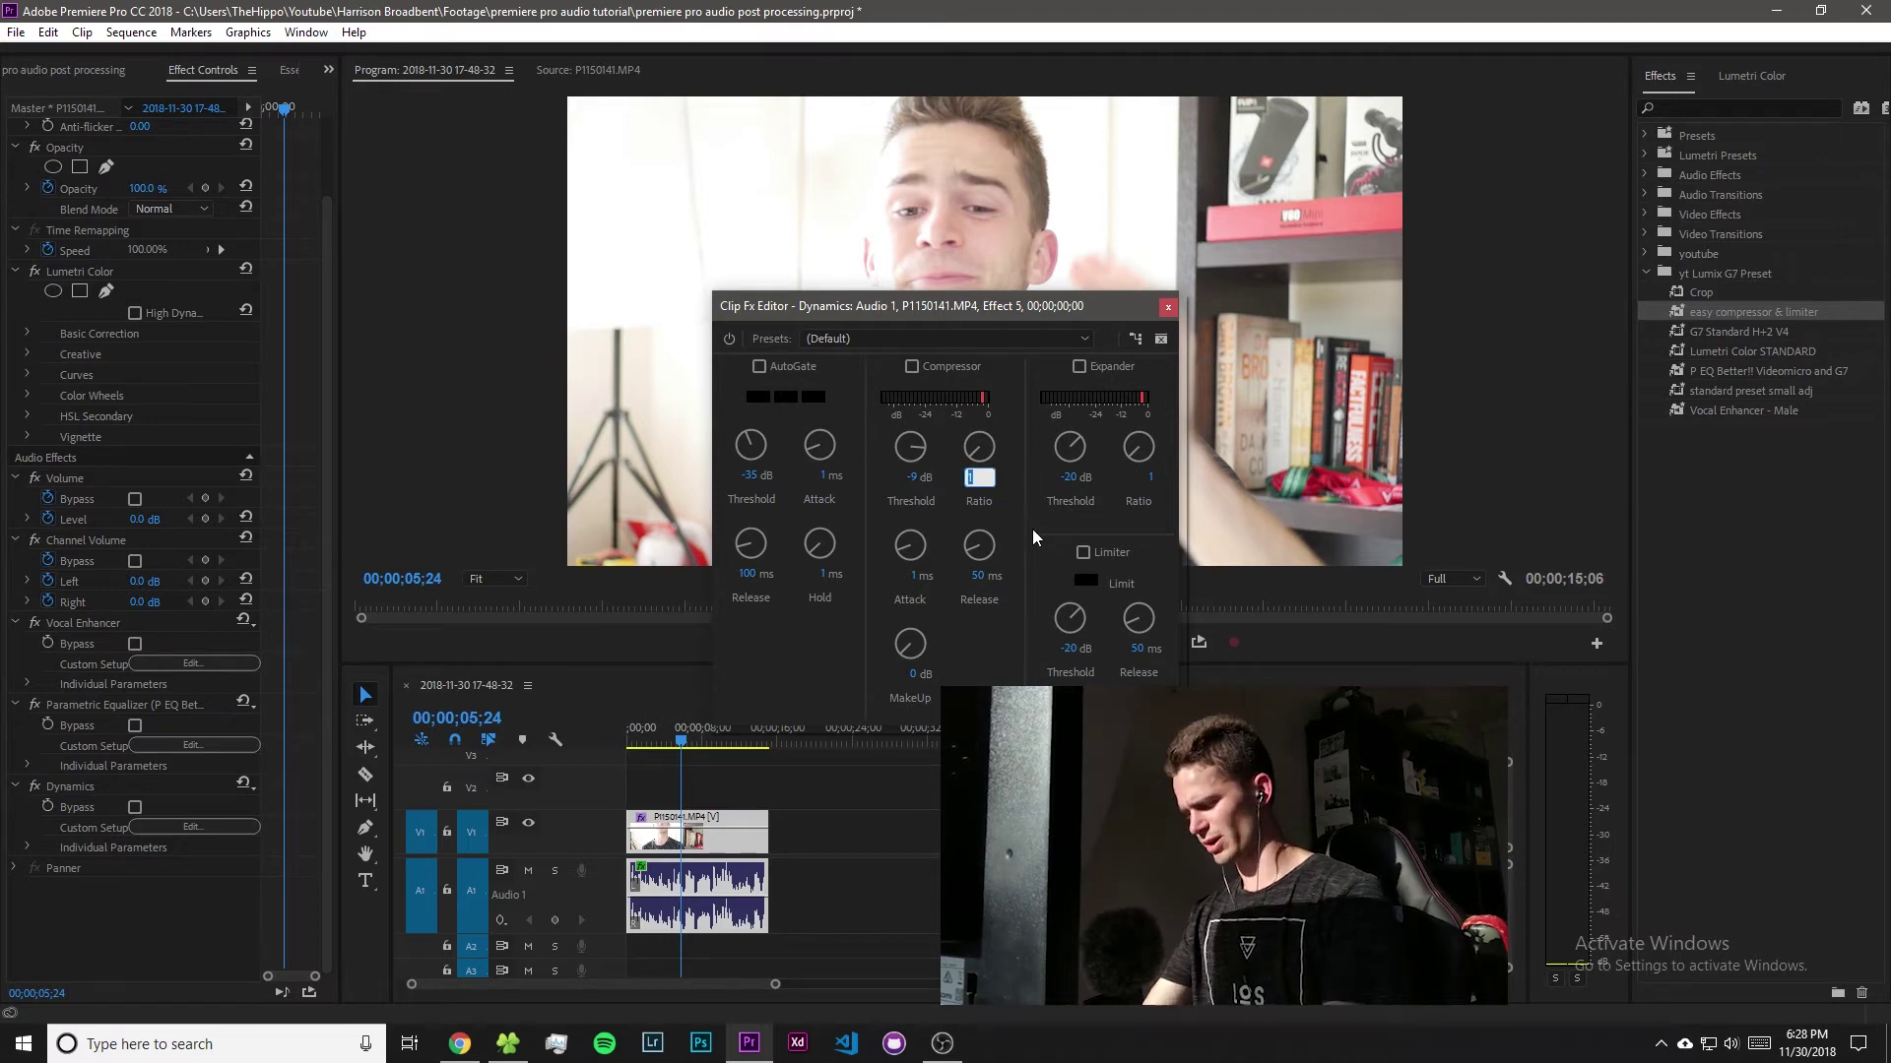
{"action": "type", "text": ".9"}
{"action": "key", "text": "Return"}
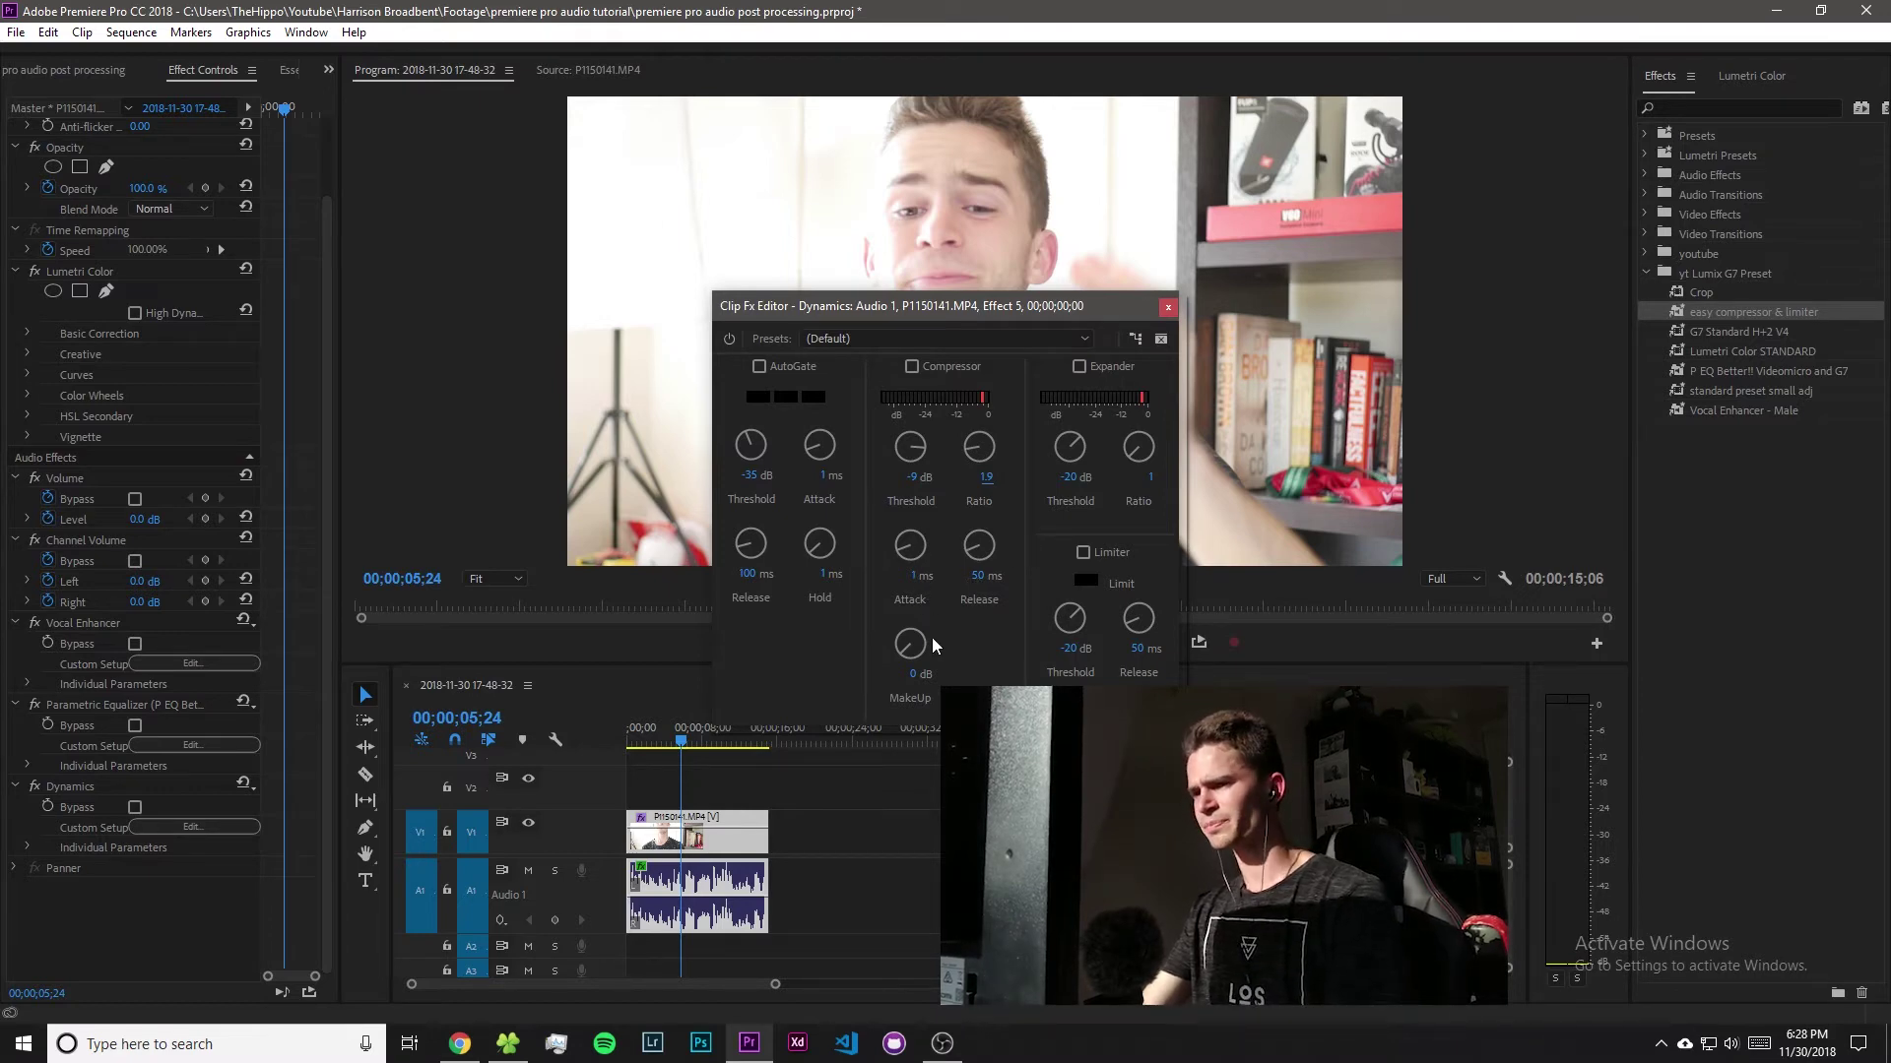
{"action": "left_click", "coordinate": [918, 677]}
{"action": "type", "text": "5.4"}
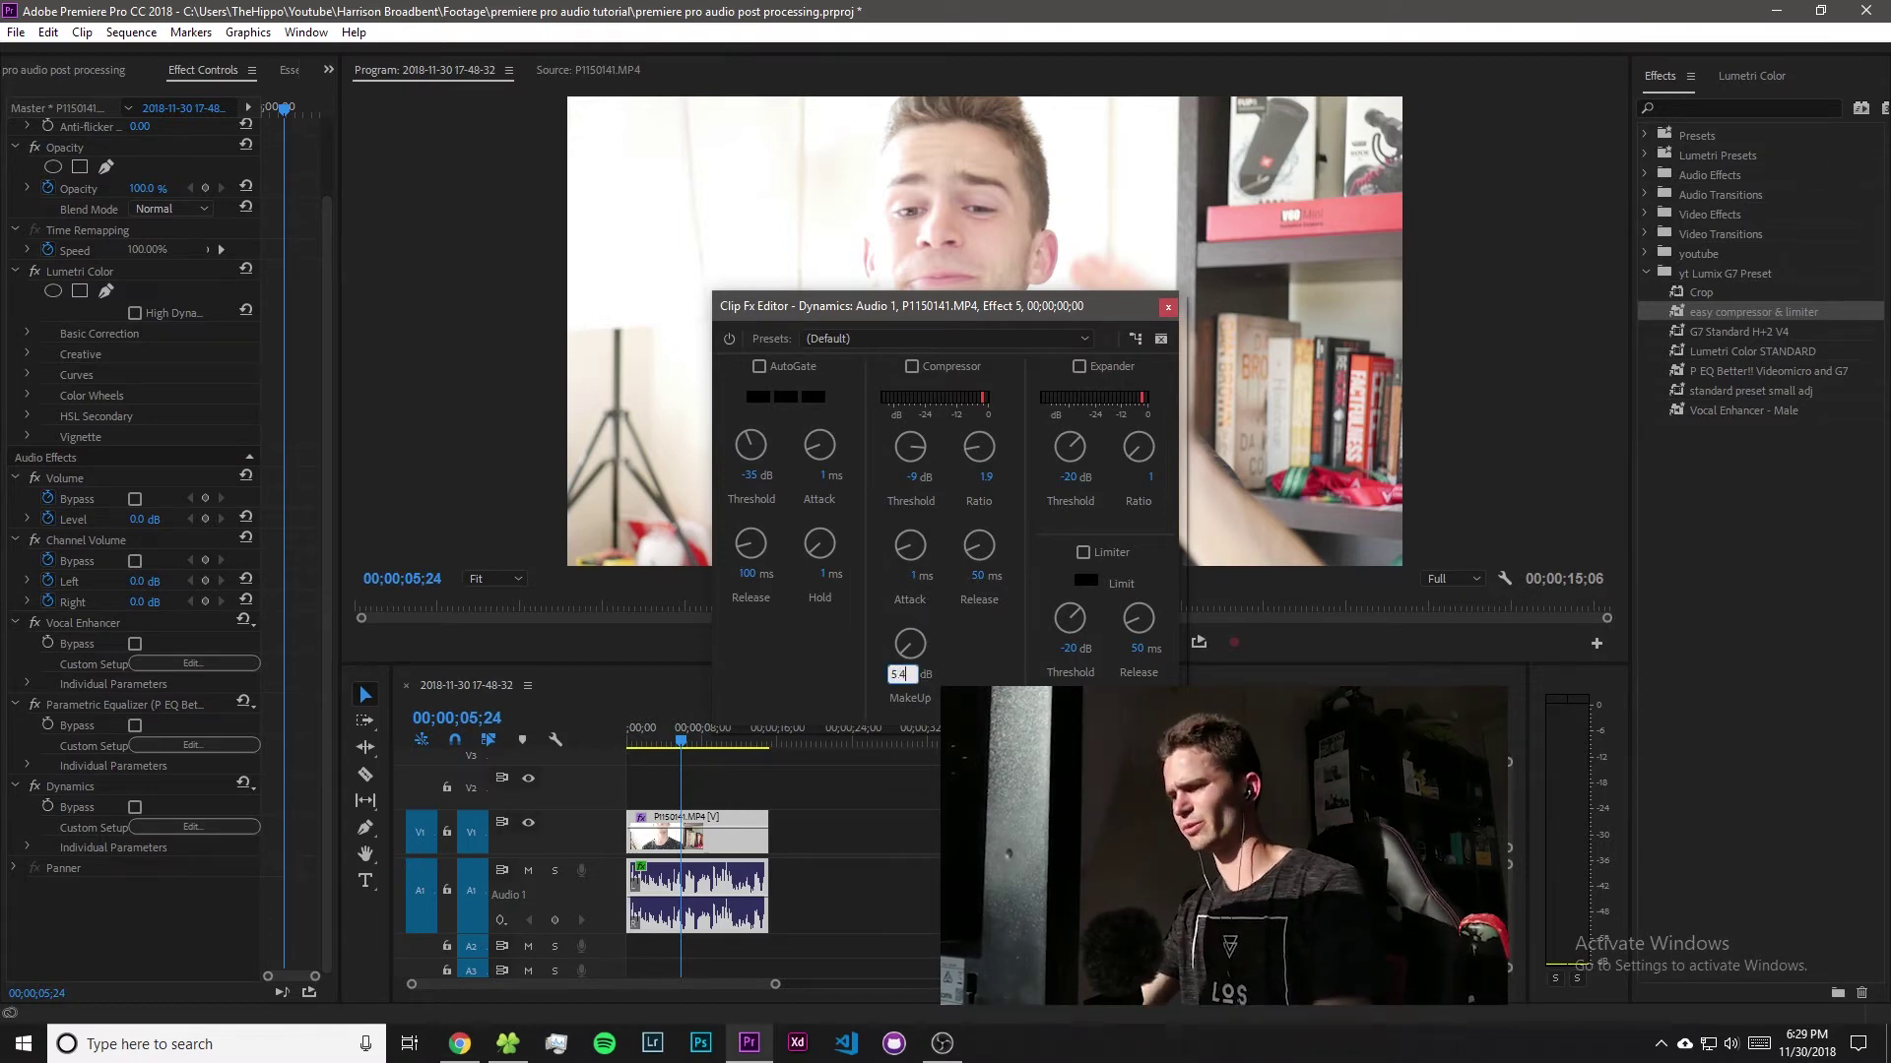
{"action": "key", "text": "Return"}
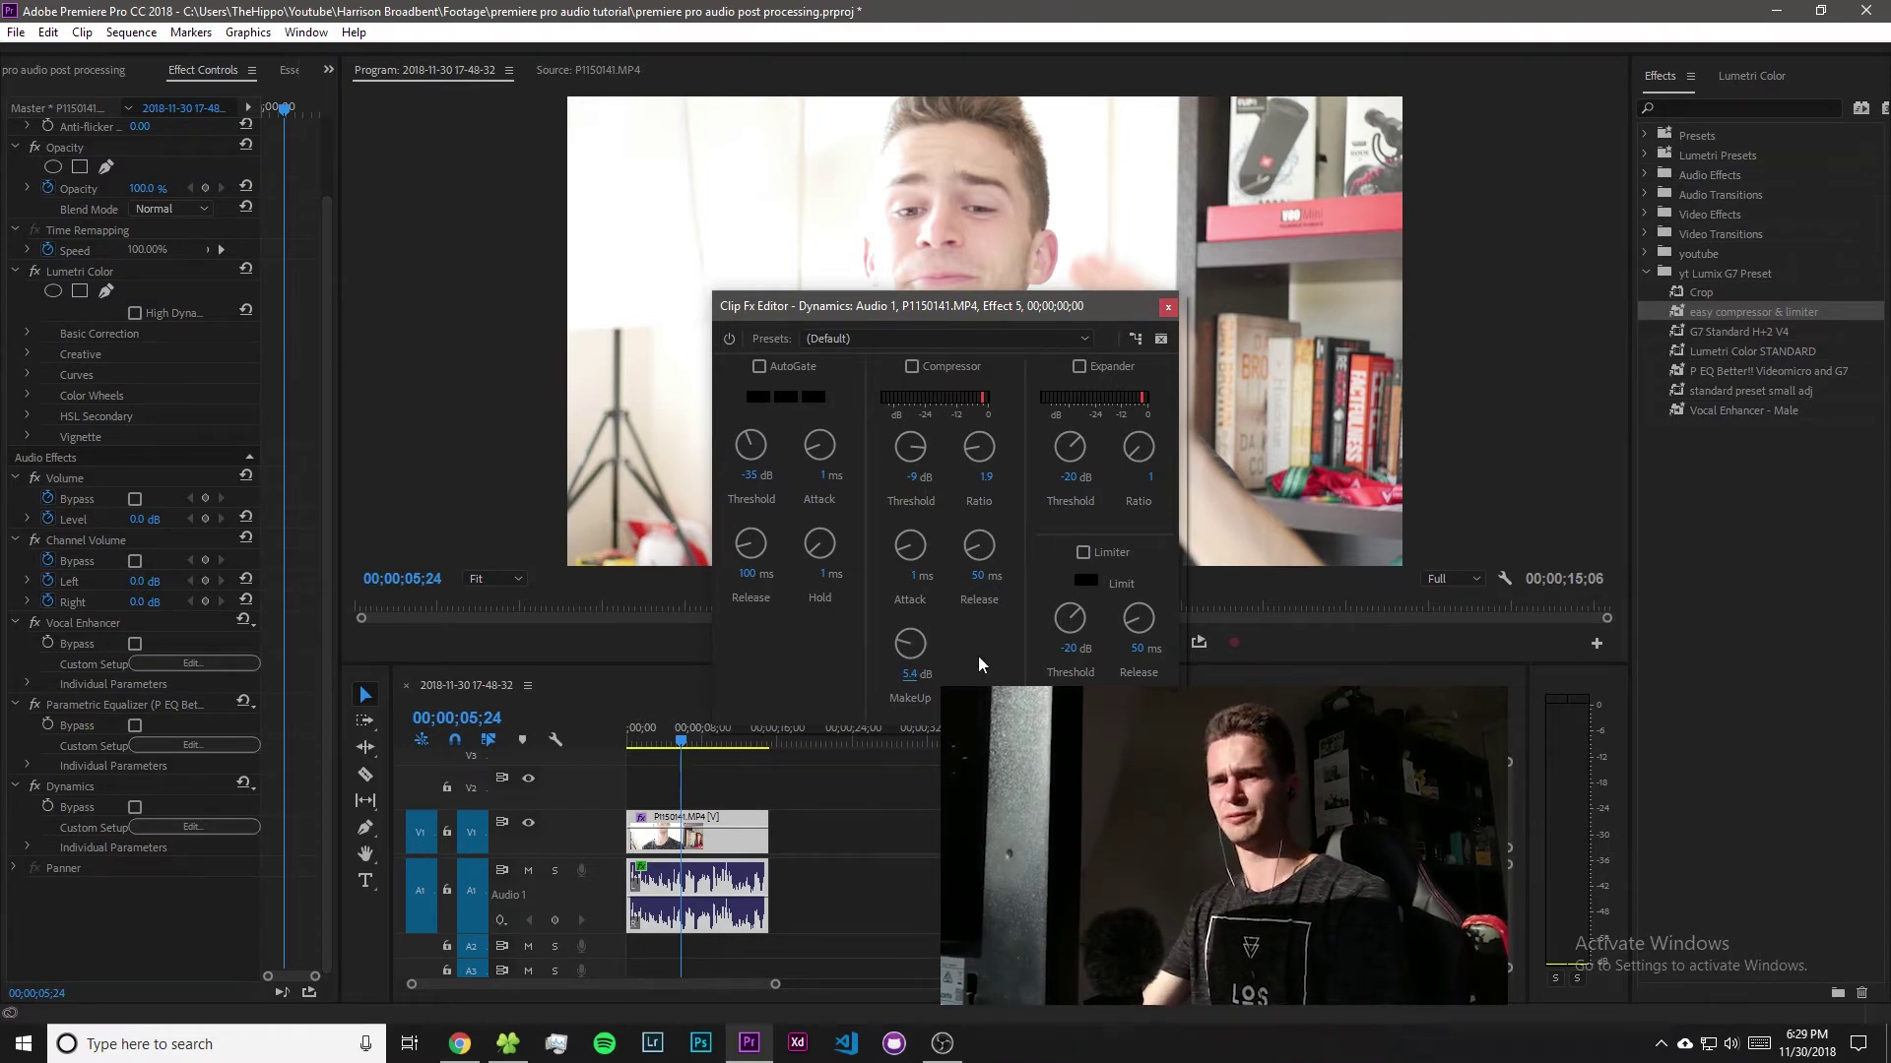
Replay from the start with the Compressor switched back on.
{"action": "left_click", "coordinate": [630, 741]}
{"action": "key", "text": "space"}
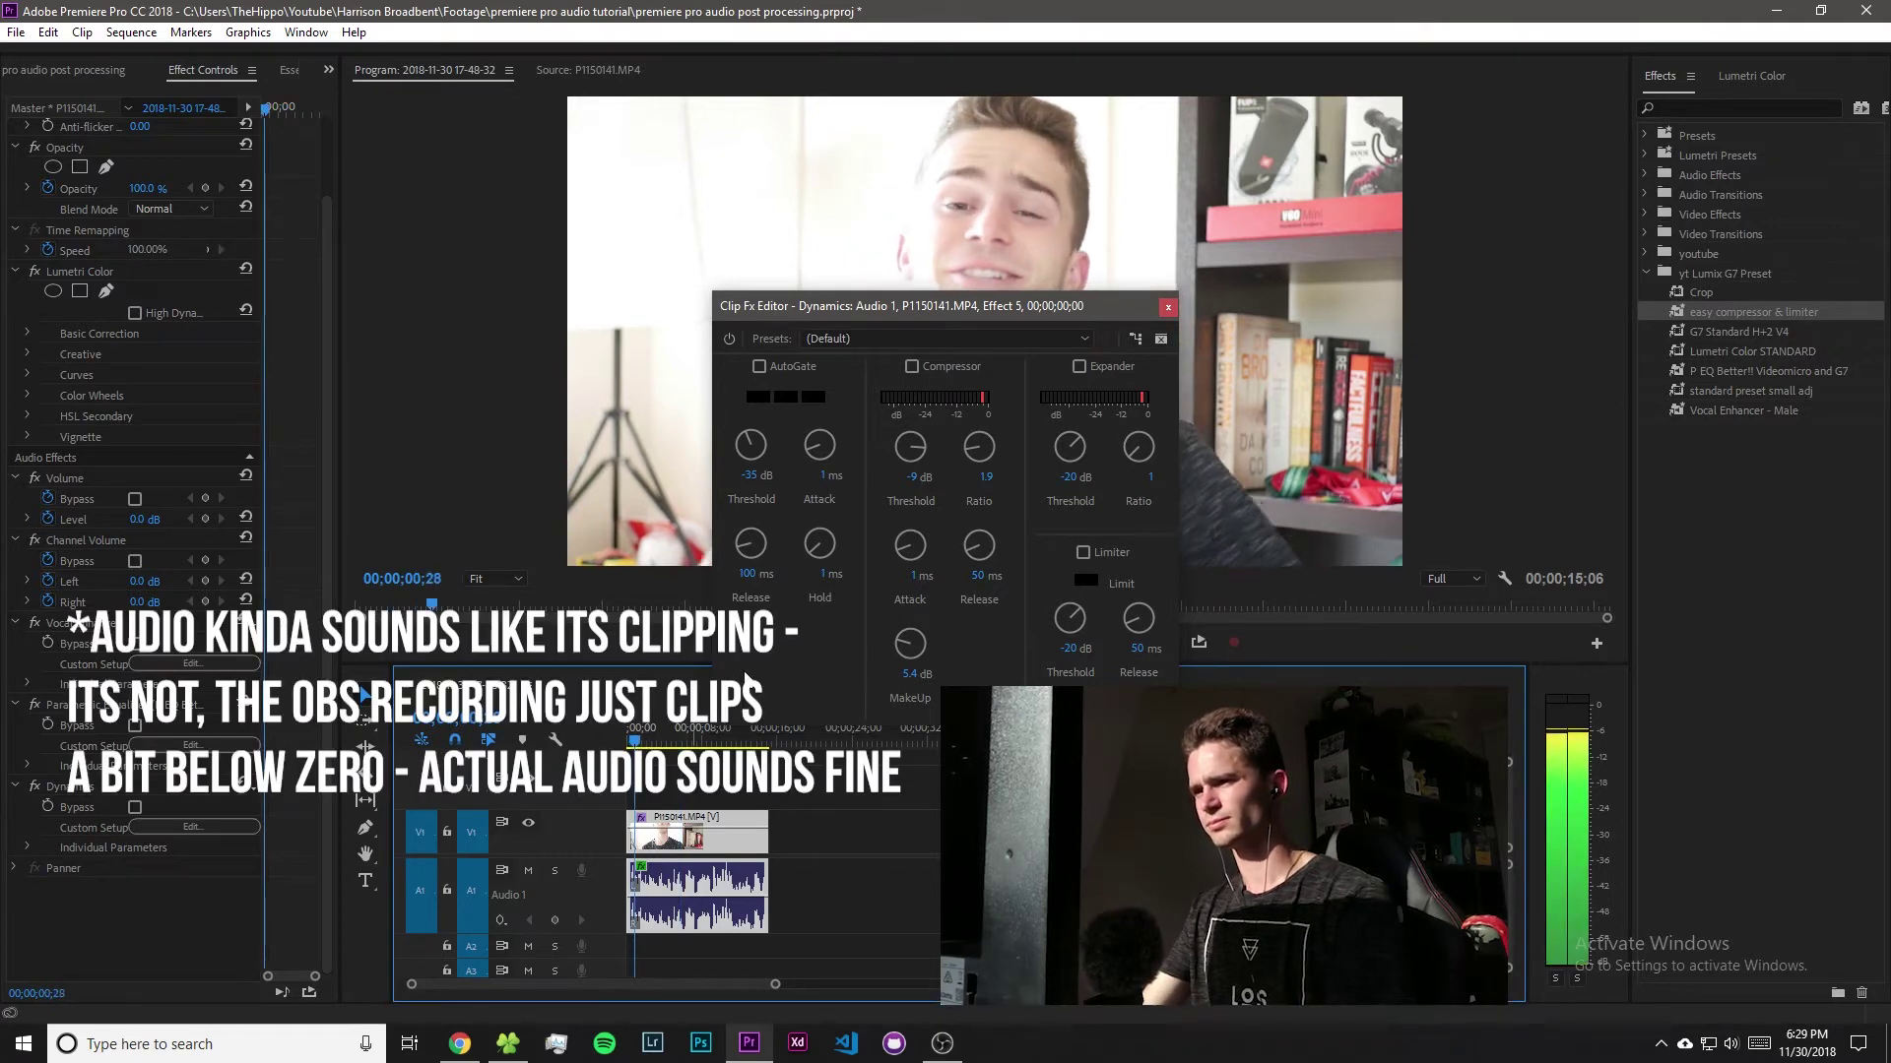
{"action": "left_click", "coordinate": [912, 367]}
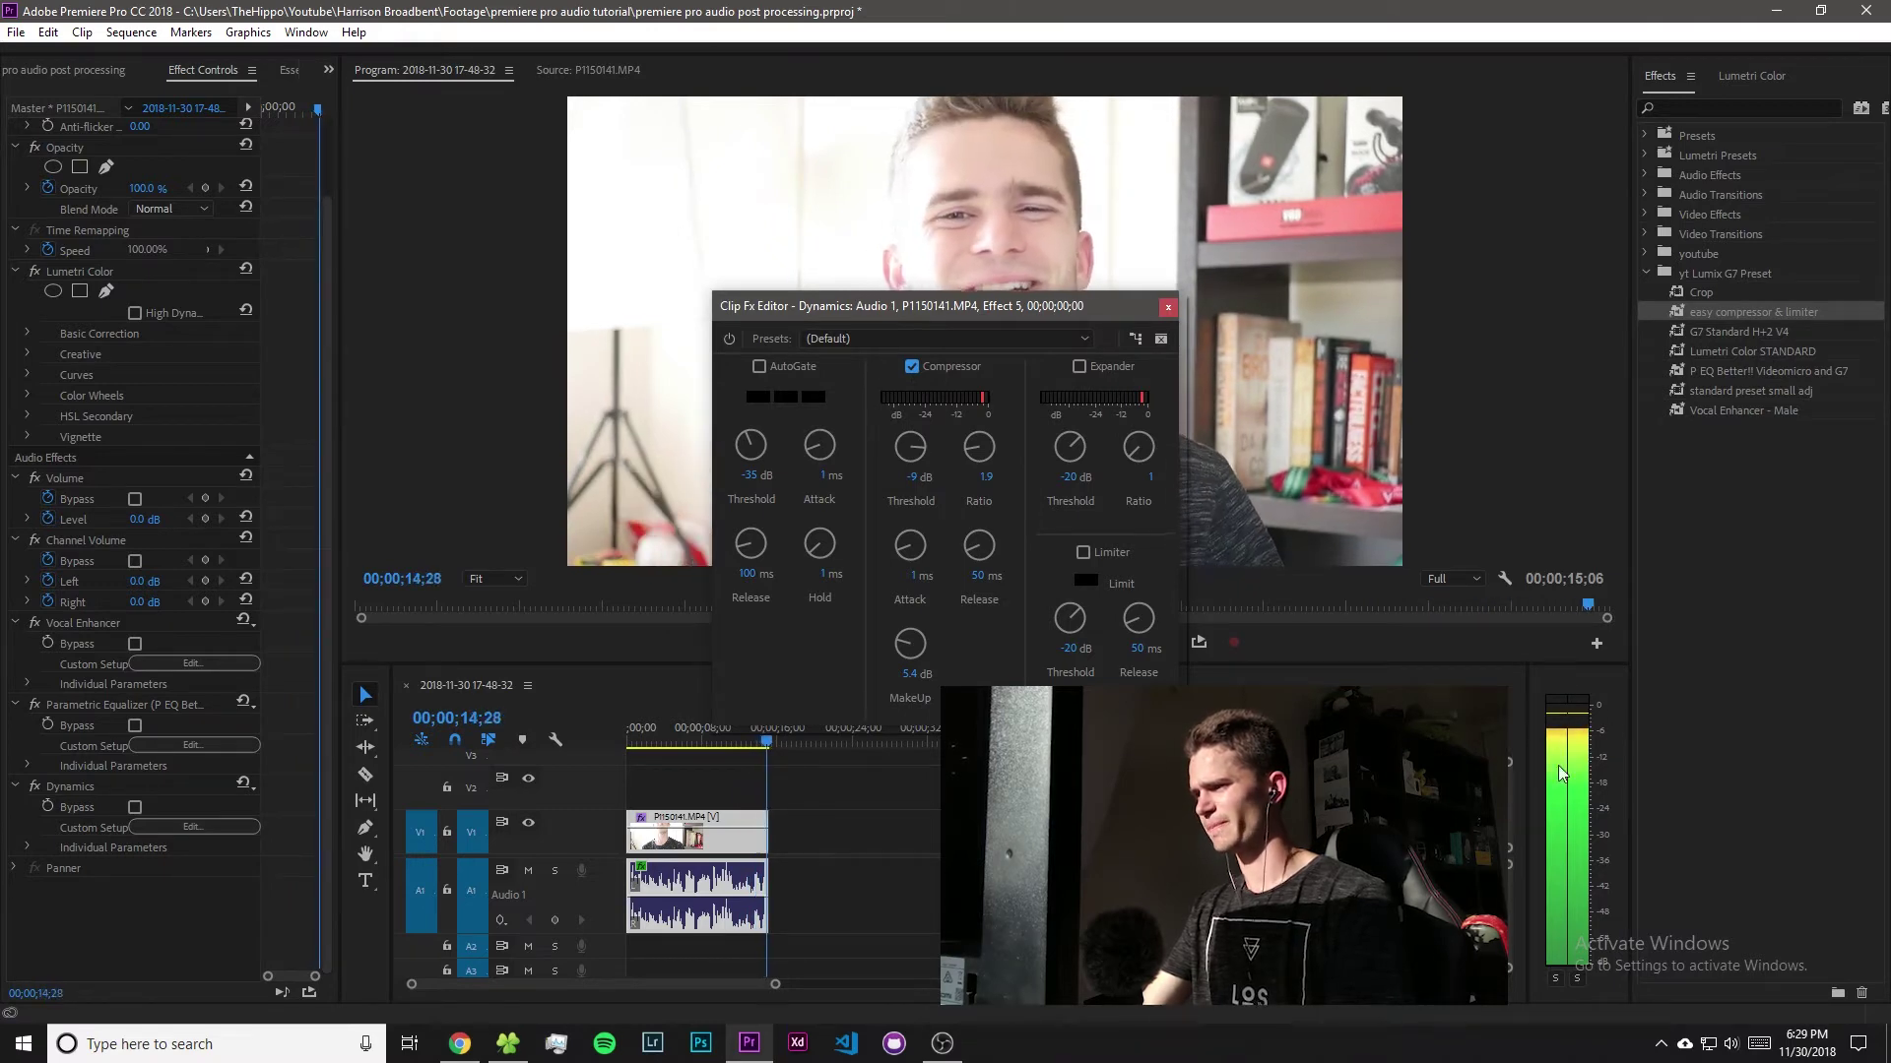
Play the compressed audio from about 11 seconds to judge it, then save the project with Ctrl+S.
{"action": "left_click", "coordinate": [634, 738]}
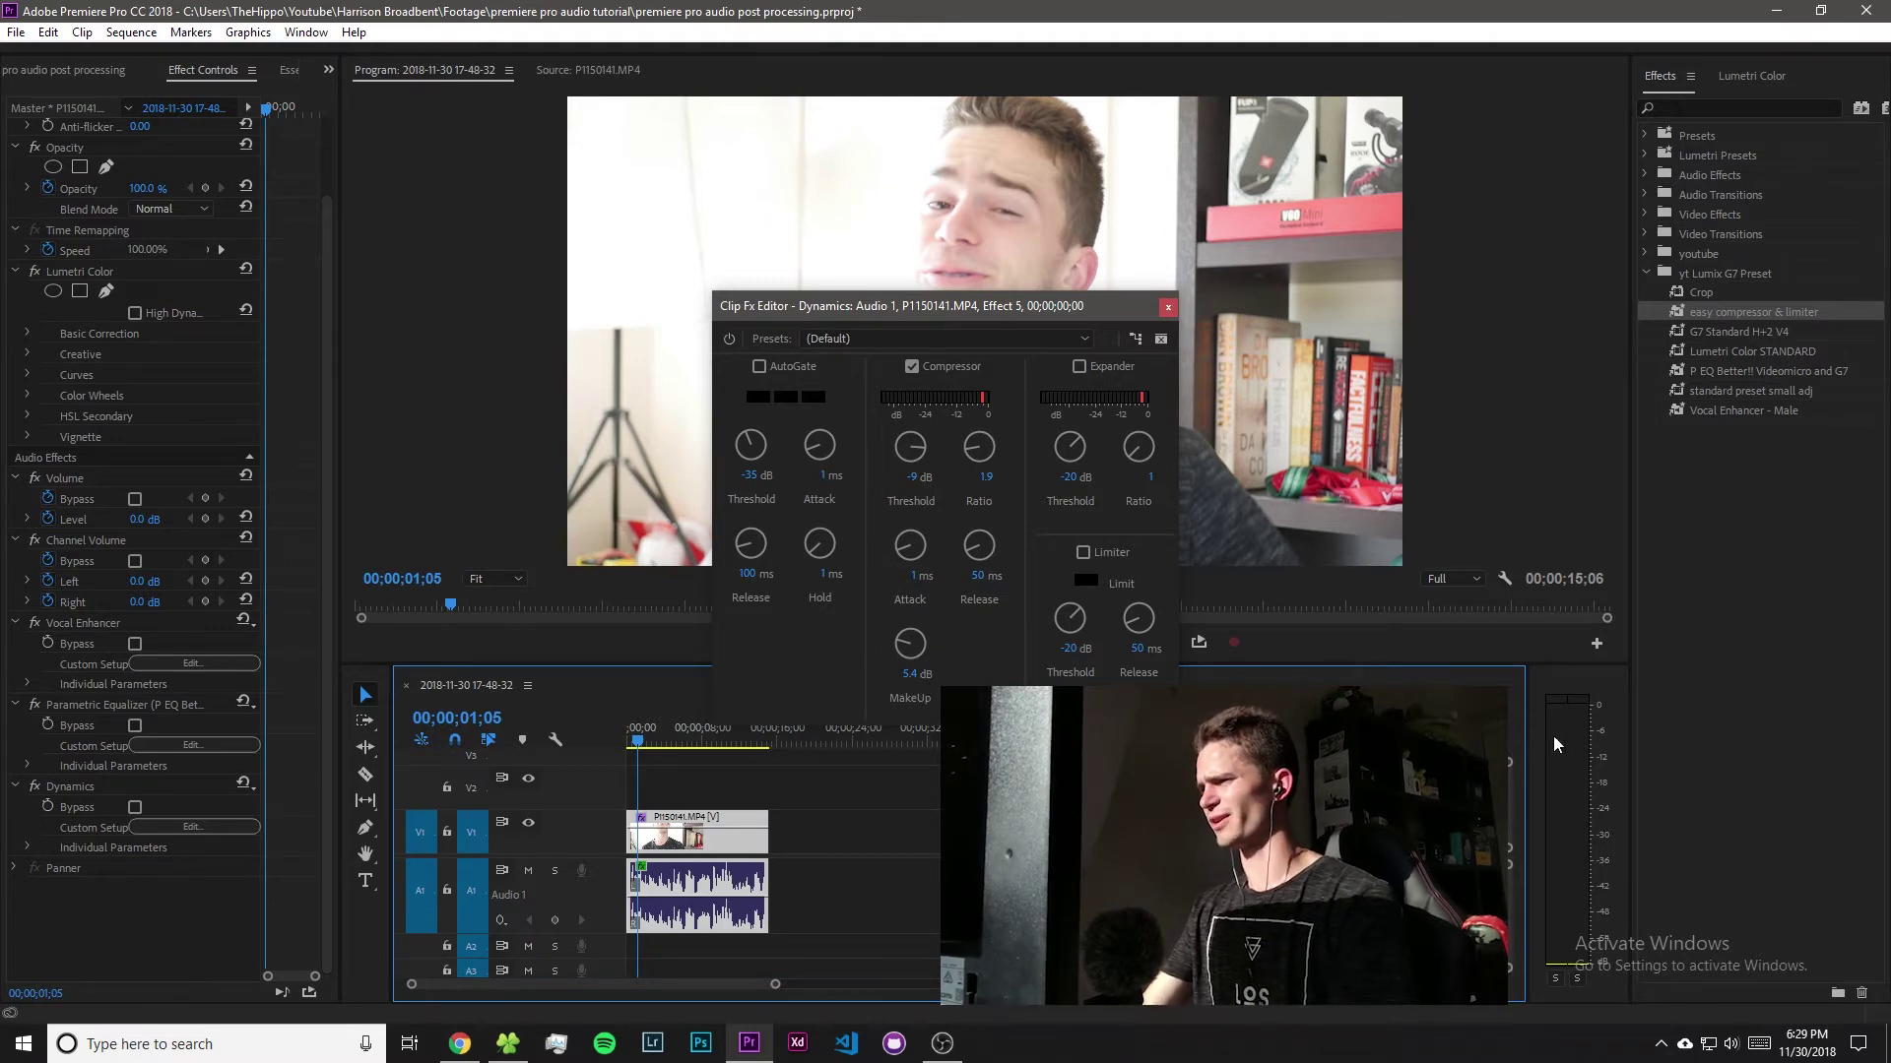
{"action": "left_click", "coordinate": [744, 745]}
{"action": "left_click_drag", "start_coordinate": [744, 746], "coordinate": [734, 746]}
{"action": "key", "text": "space"}
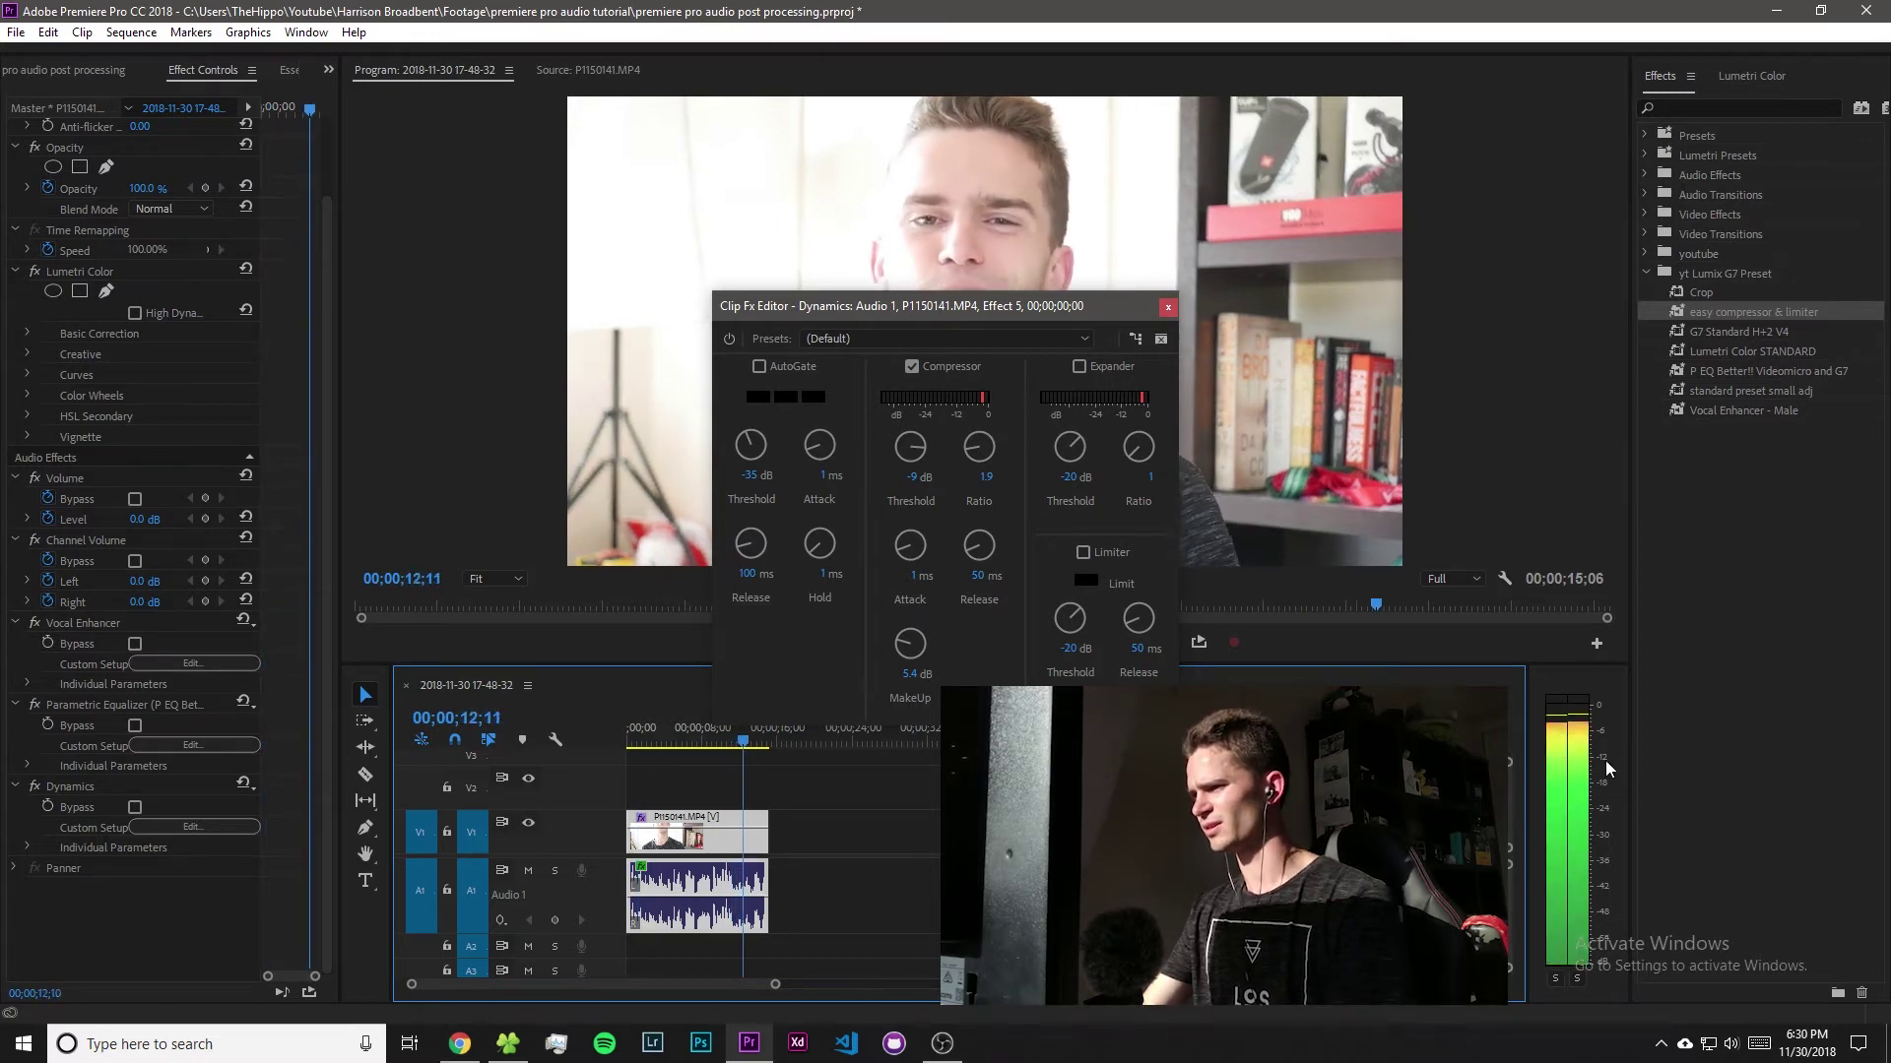
{"action": "key", "text": "space"}
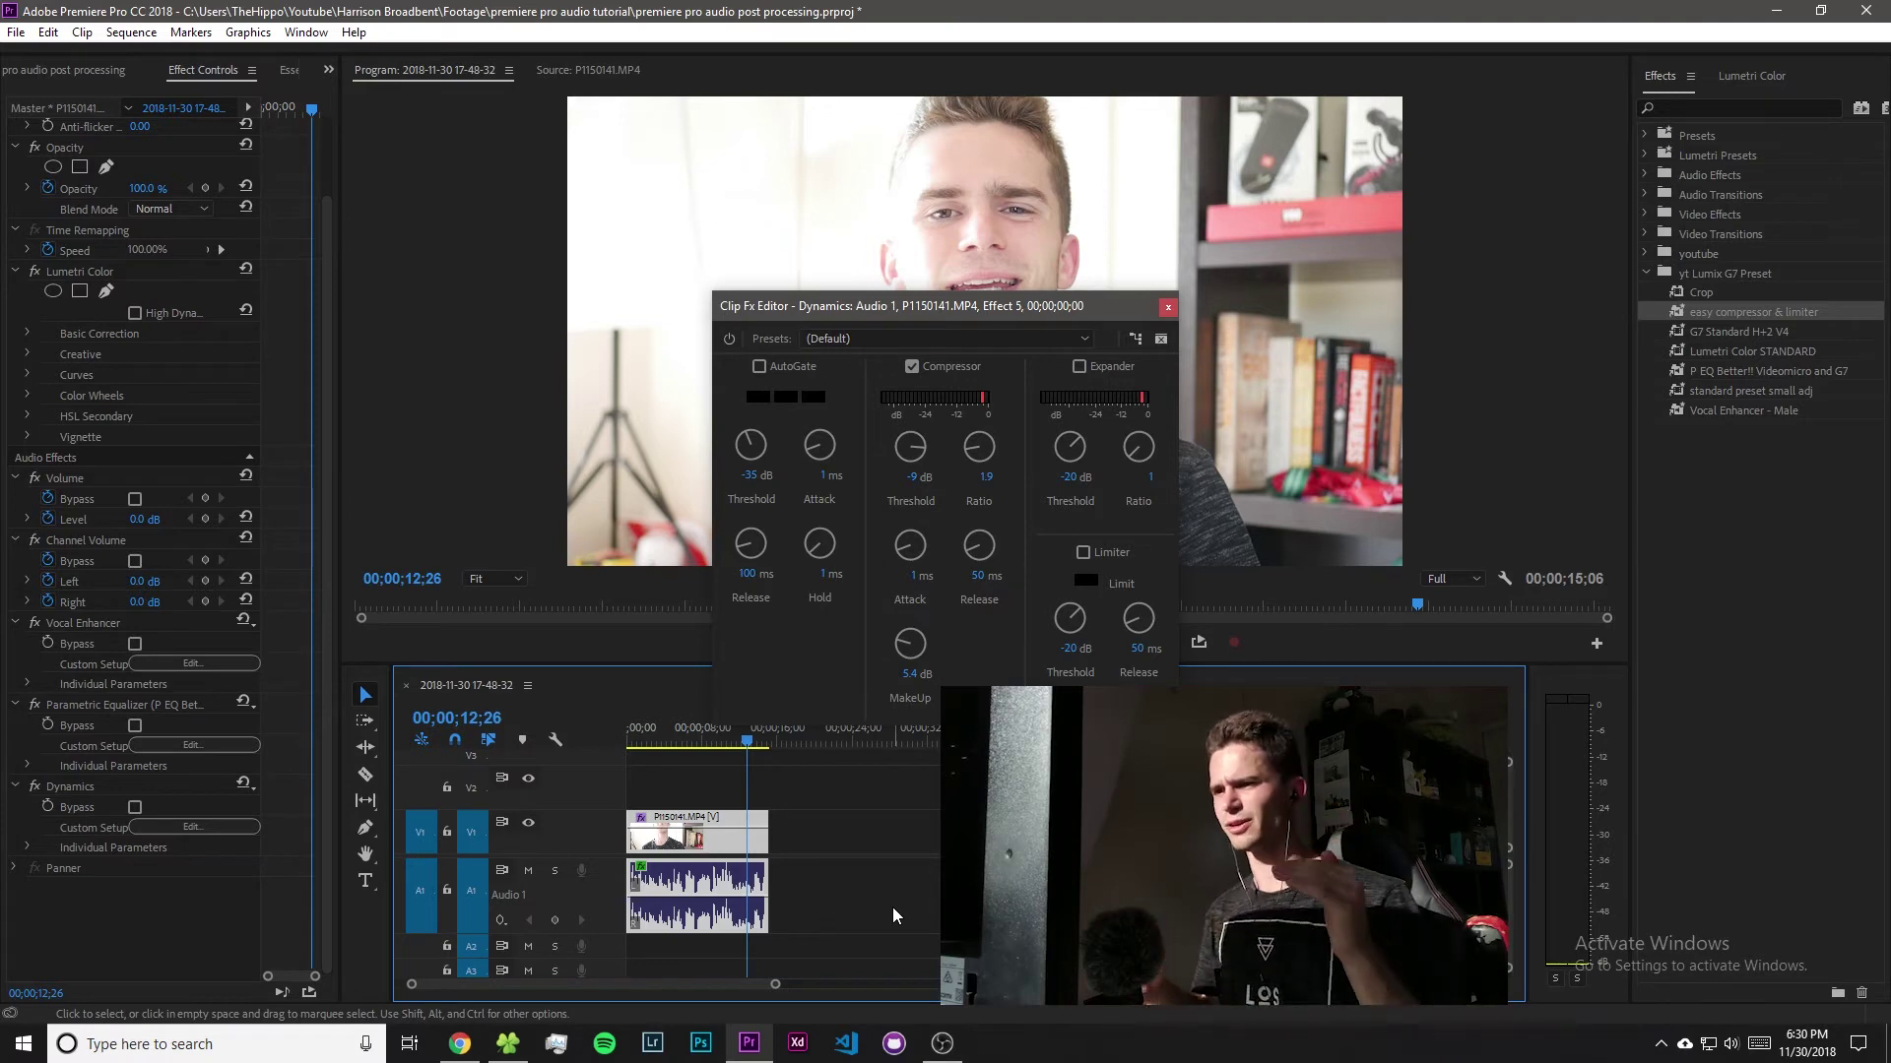
{"action": "key", "text": "ctrl+s"}
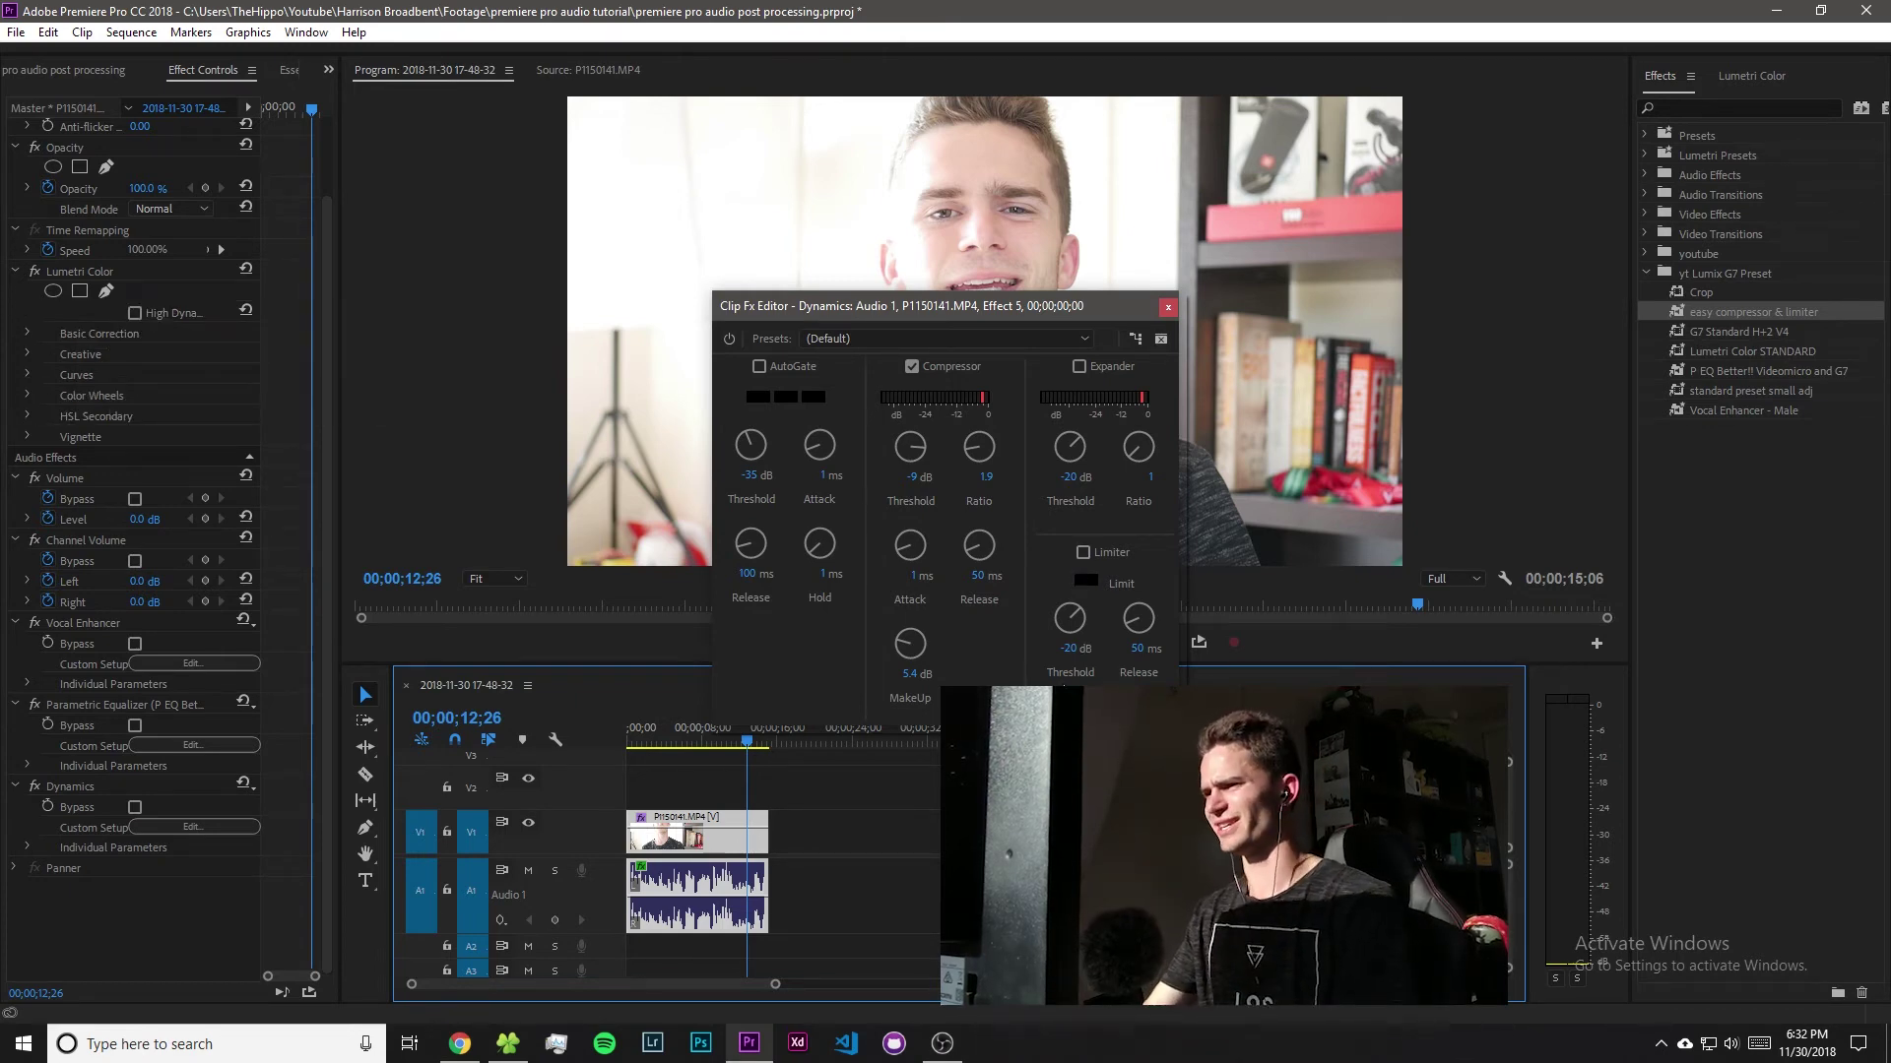
Enable the Limiter, listen from about 3 seconds, and set its threshold to 0 dB.
{"action": "left_click", "coordinate": [1084, 552]}
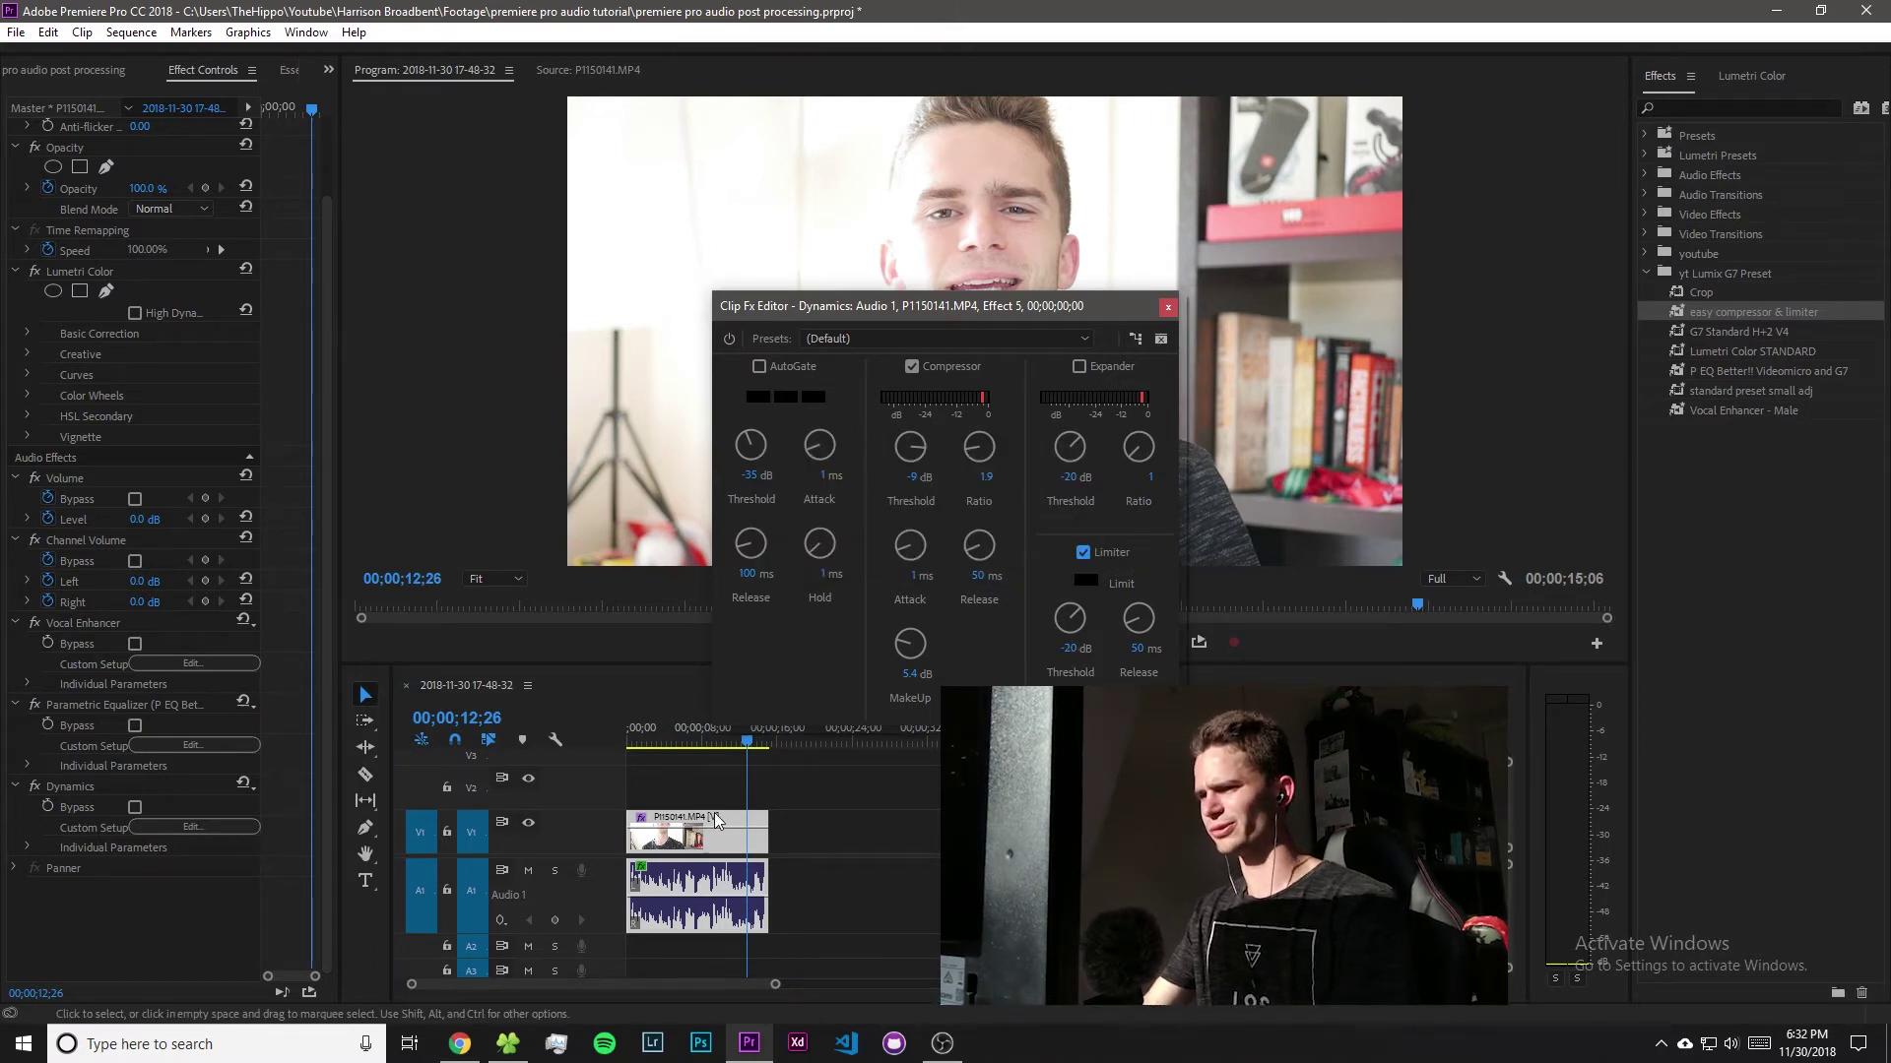
{"action": "left_click", "coordinate": [663, 746]}
{"action": "key", "text": "space"}
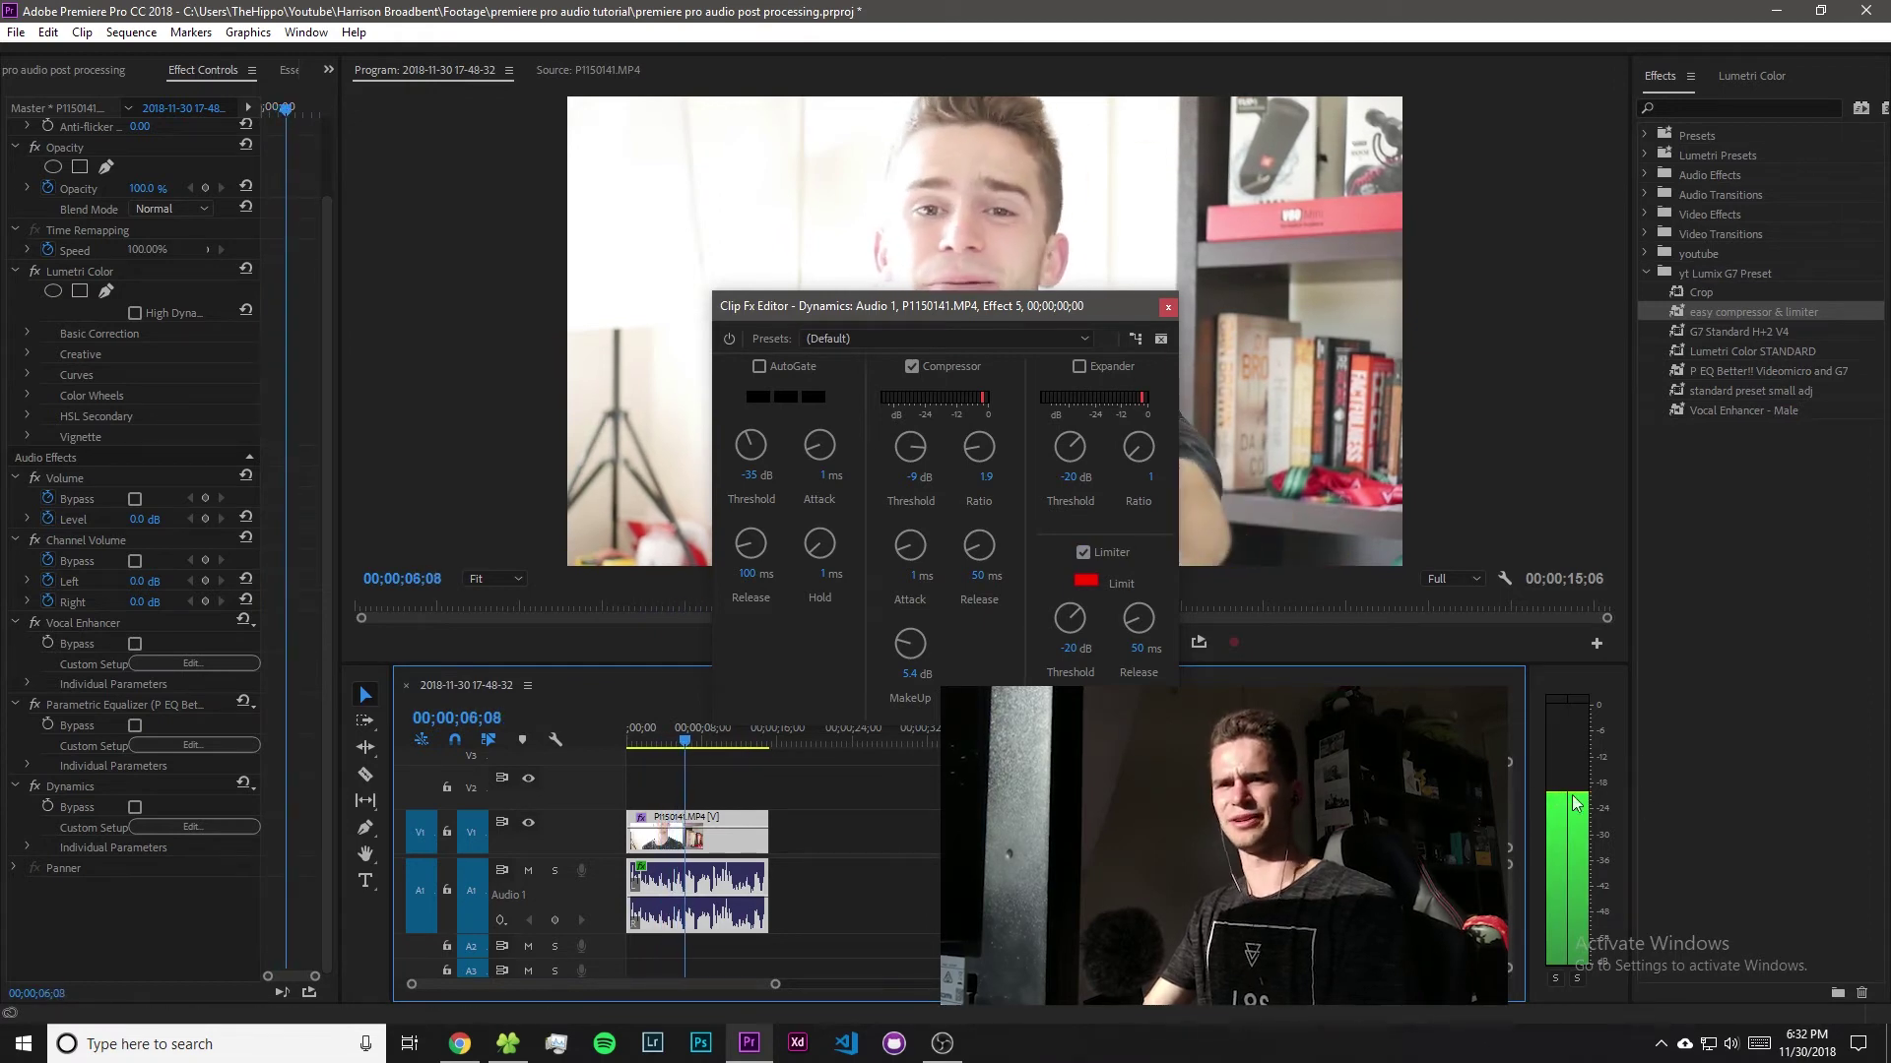
{"action": "key", "text": "space"}
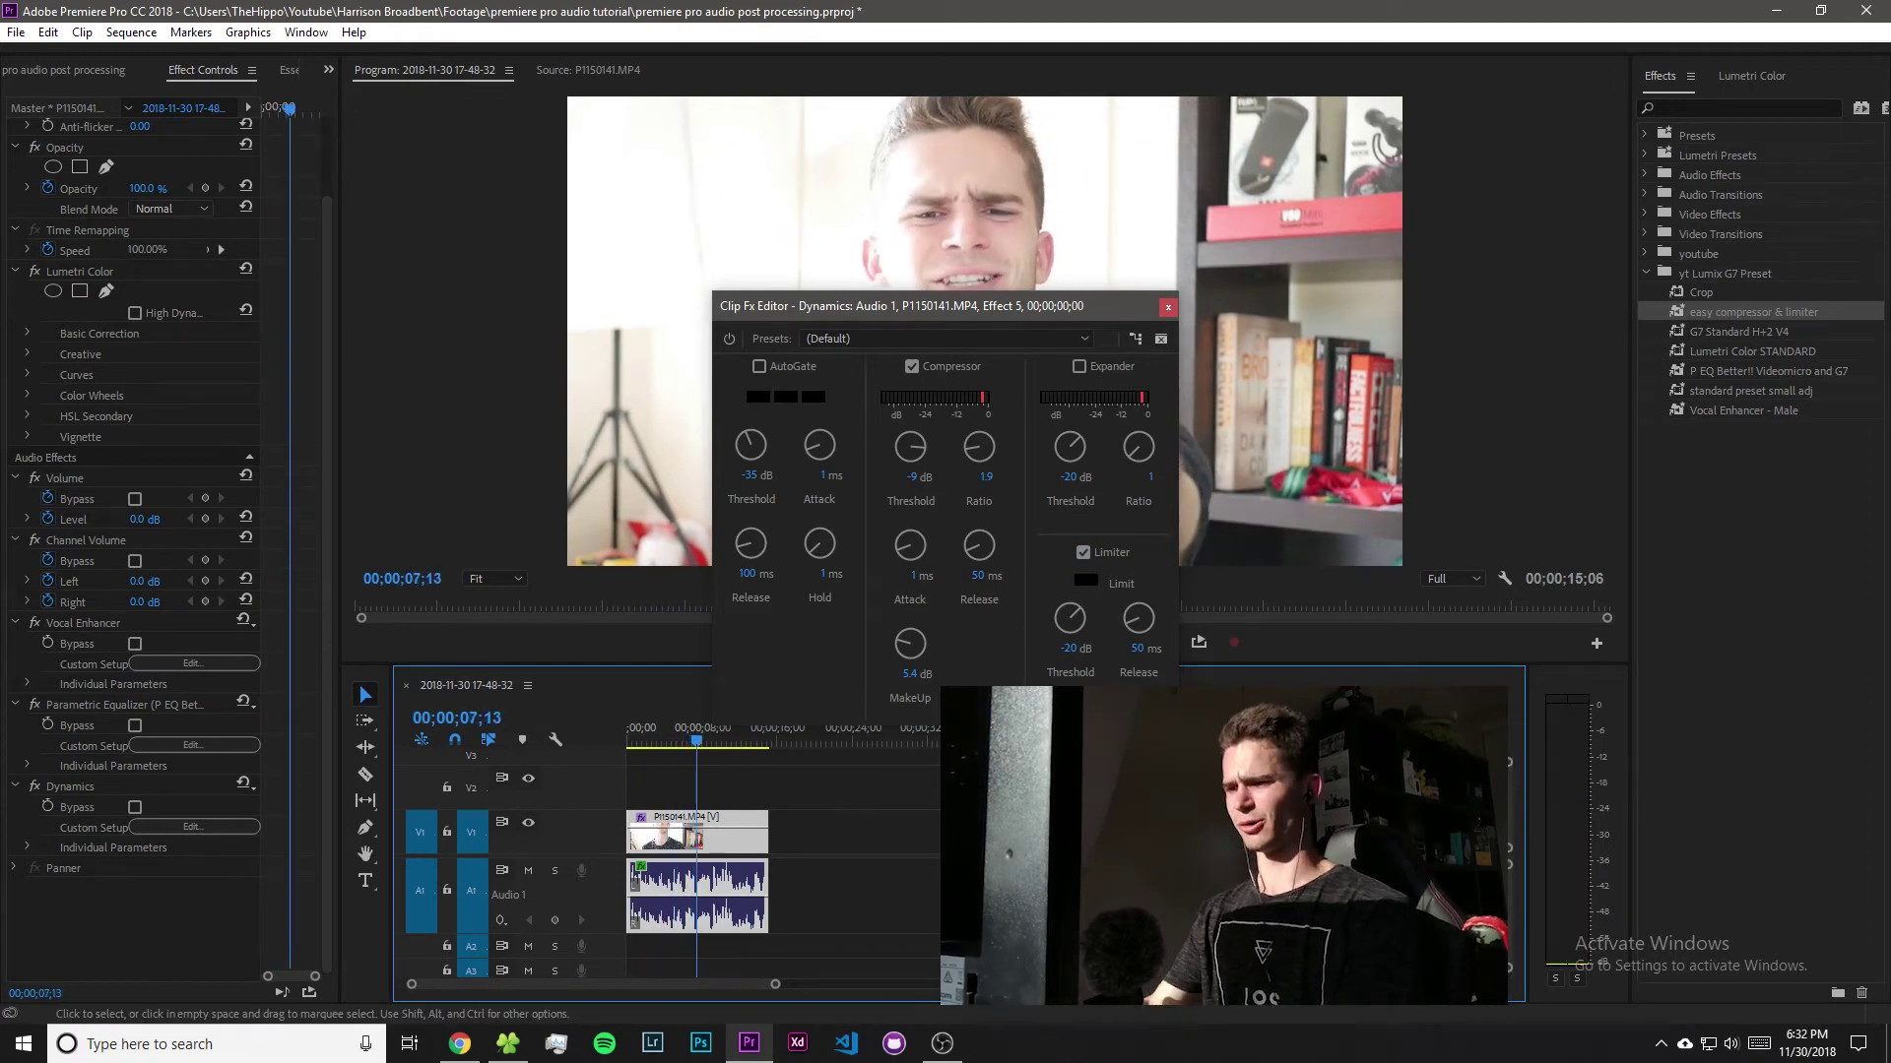
{"action": "left_click", "coordinate": [1068, 649]}
{"action": "type", "text": "0"}
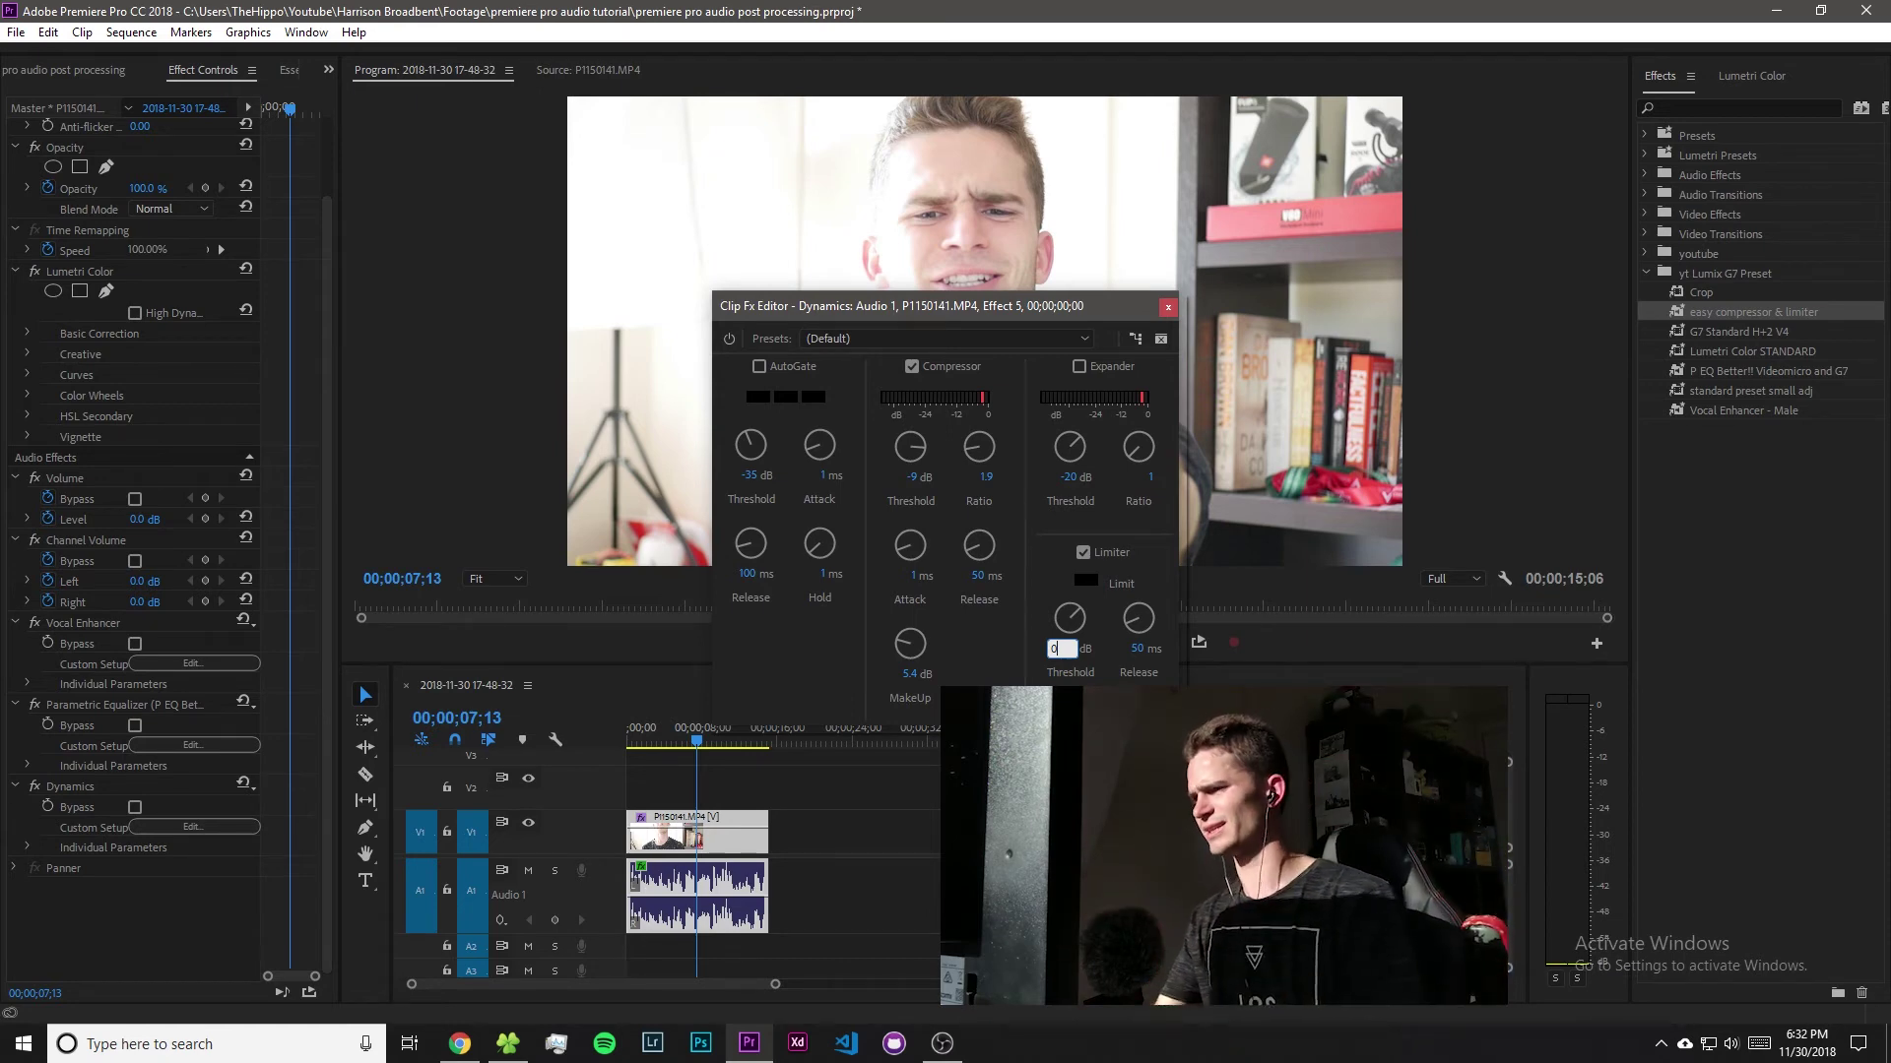
{"action": "key", "text": "Return"}
Play the clip toggling the Limiter off and on to compare, then close the Dynamics editor.
{"action": "left_click", "coordinate": [642, 737]}
{"action": "key", "text": "space"}
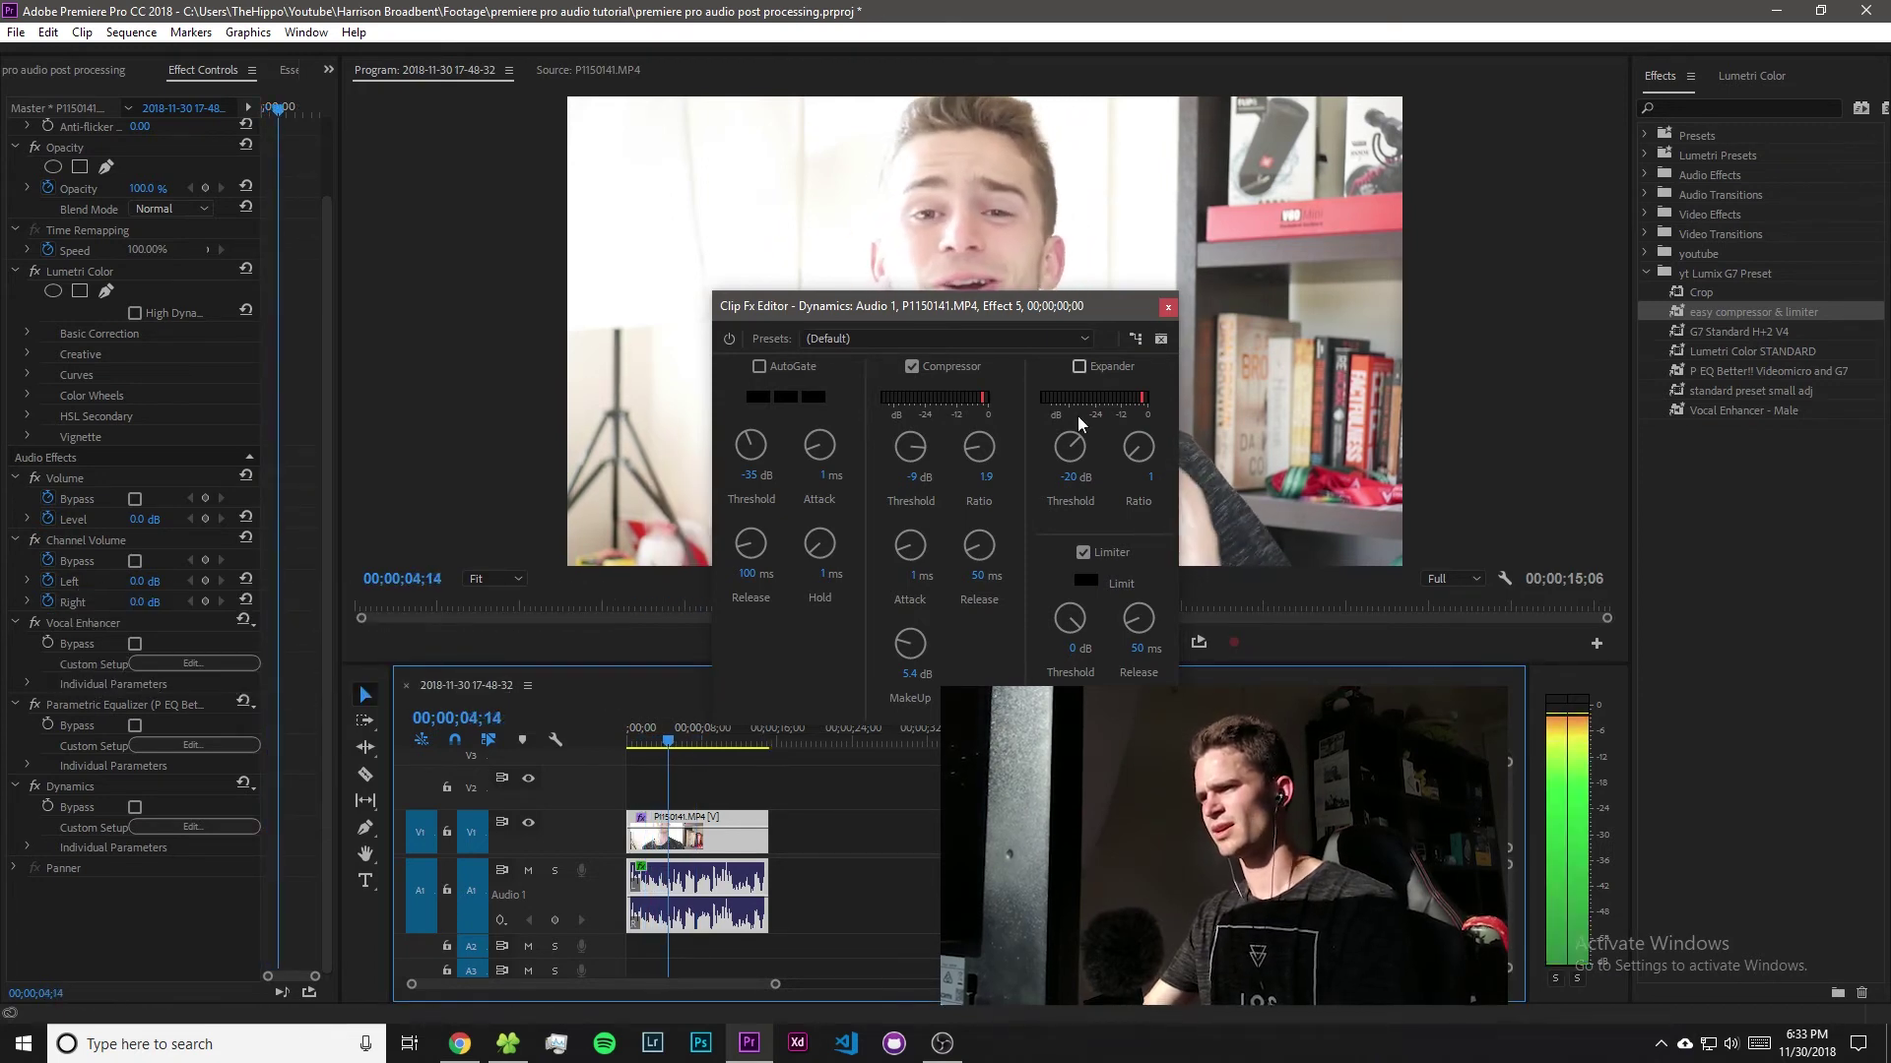
{"action": "left_click", "coordinate": [1083, 552]}
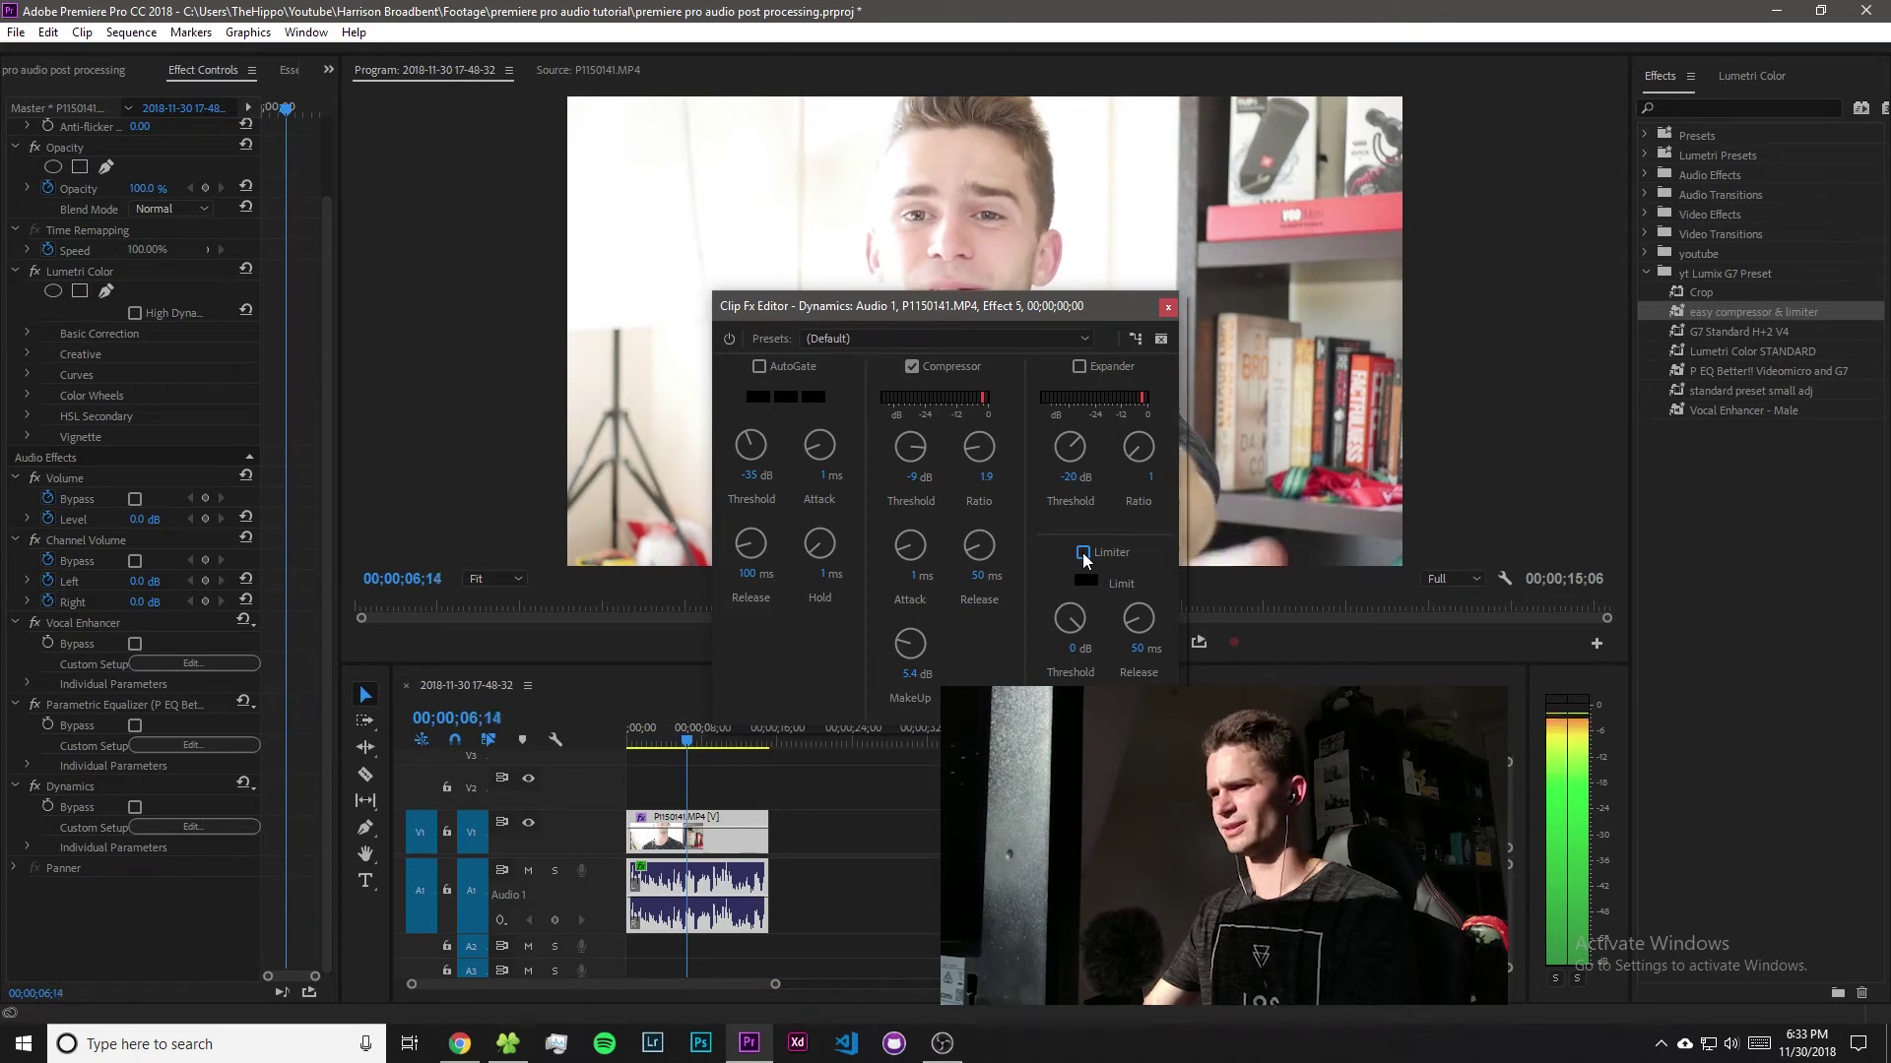
{"action": "left_click", "coordinate": [1083, 552]}
{"action": "key", "text": "space"}
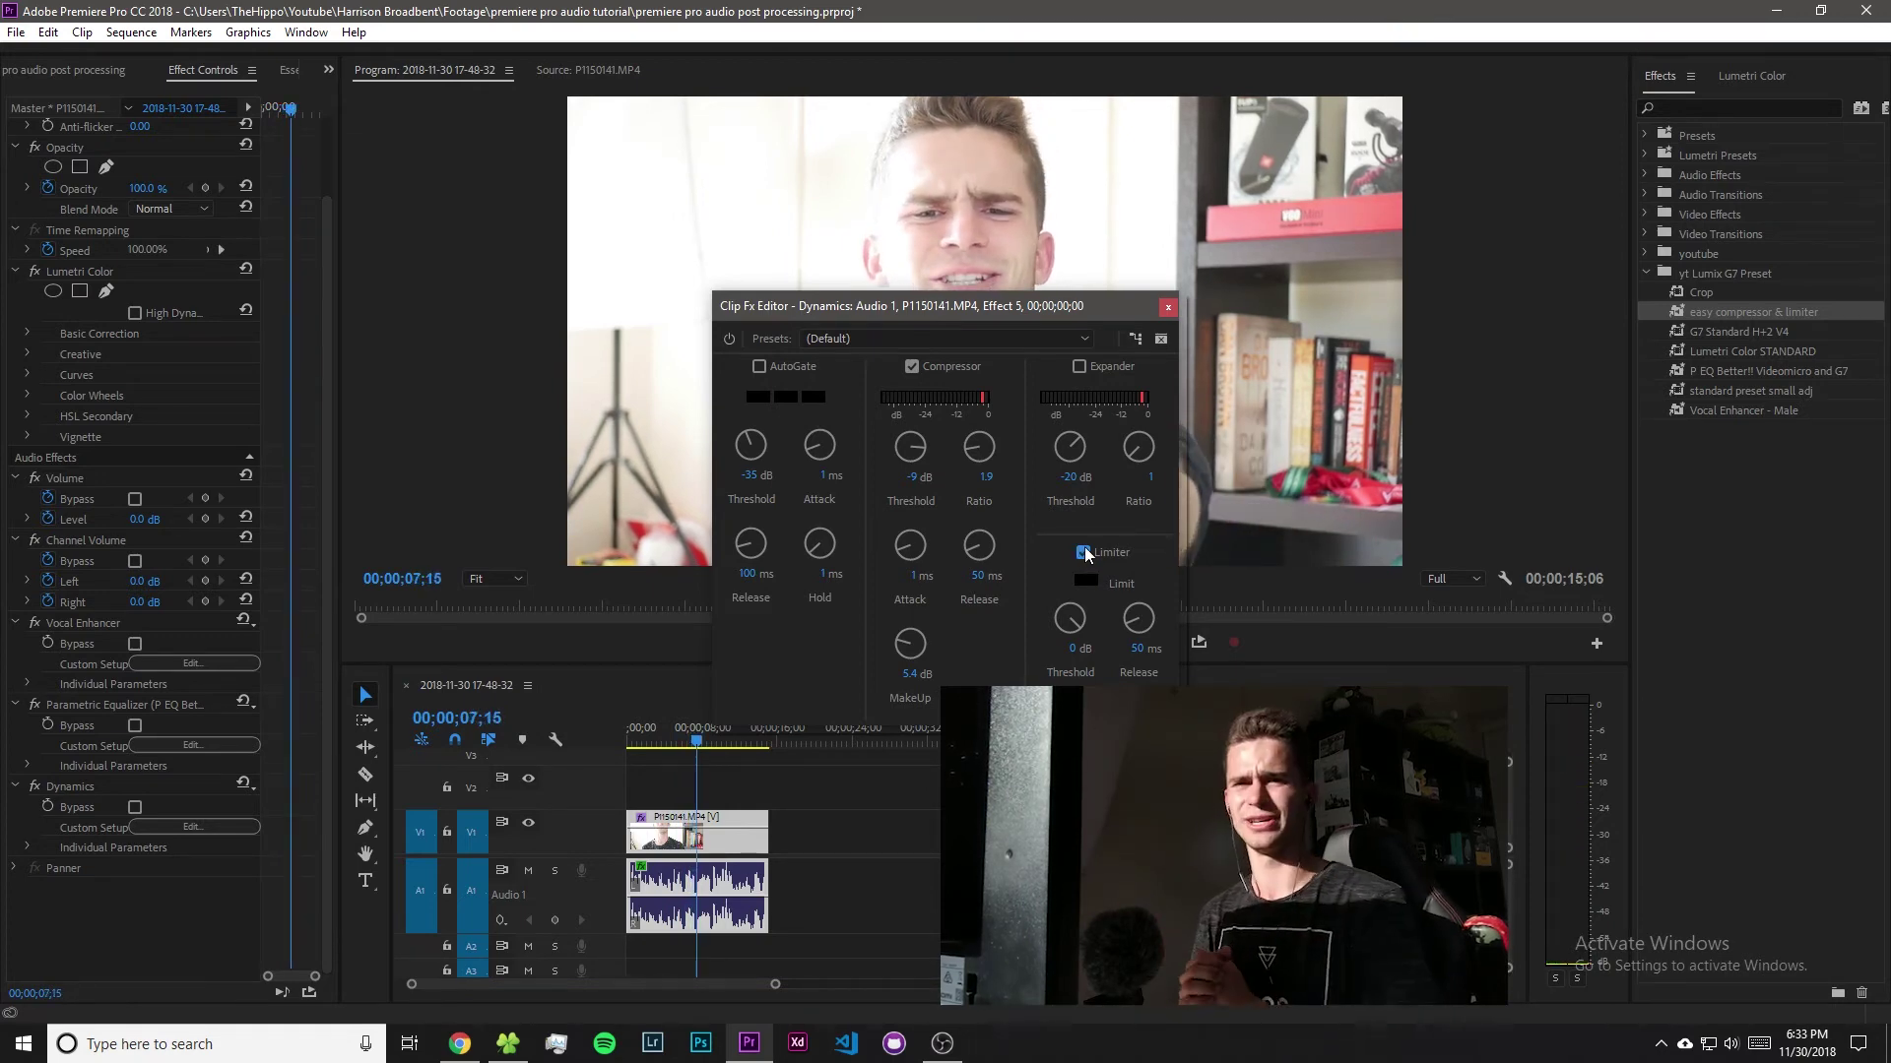
{"action": "key", "text": "space"}
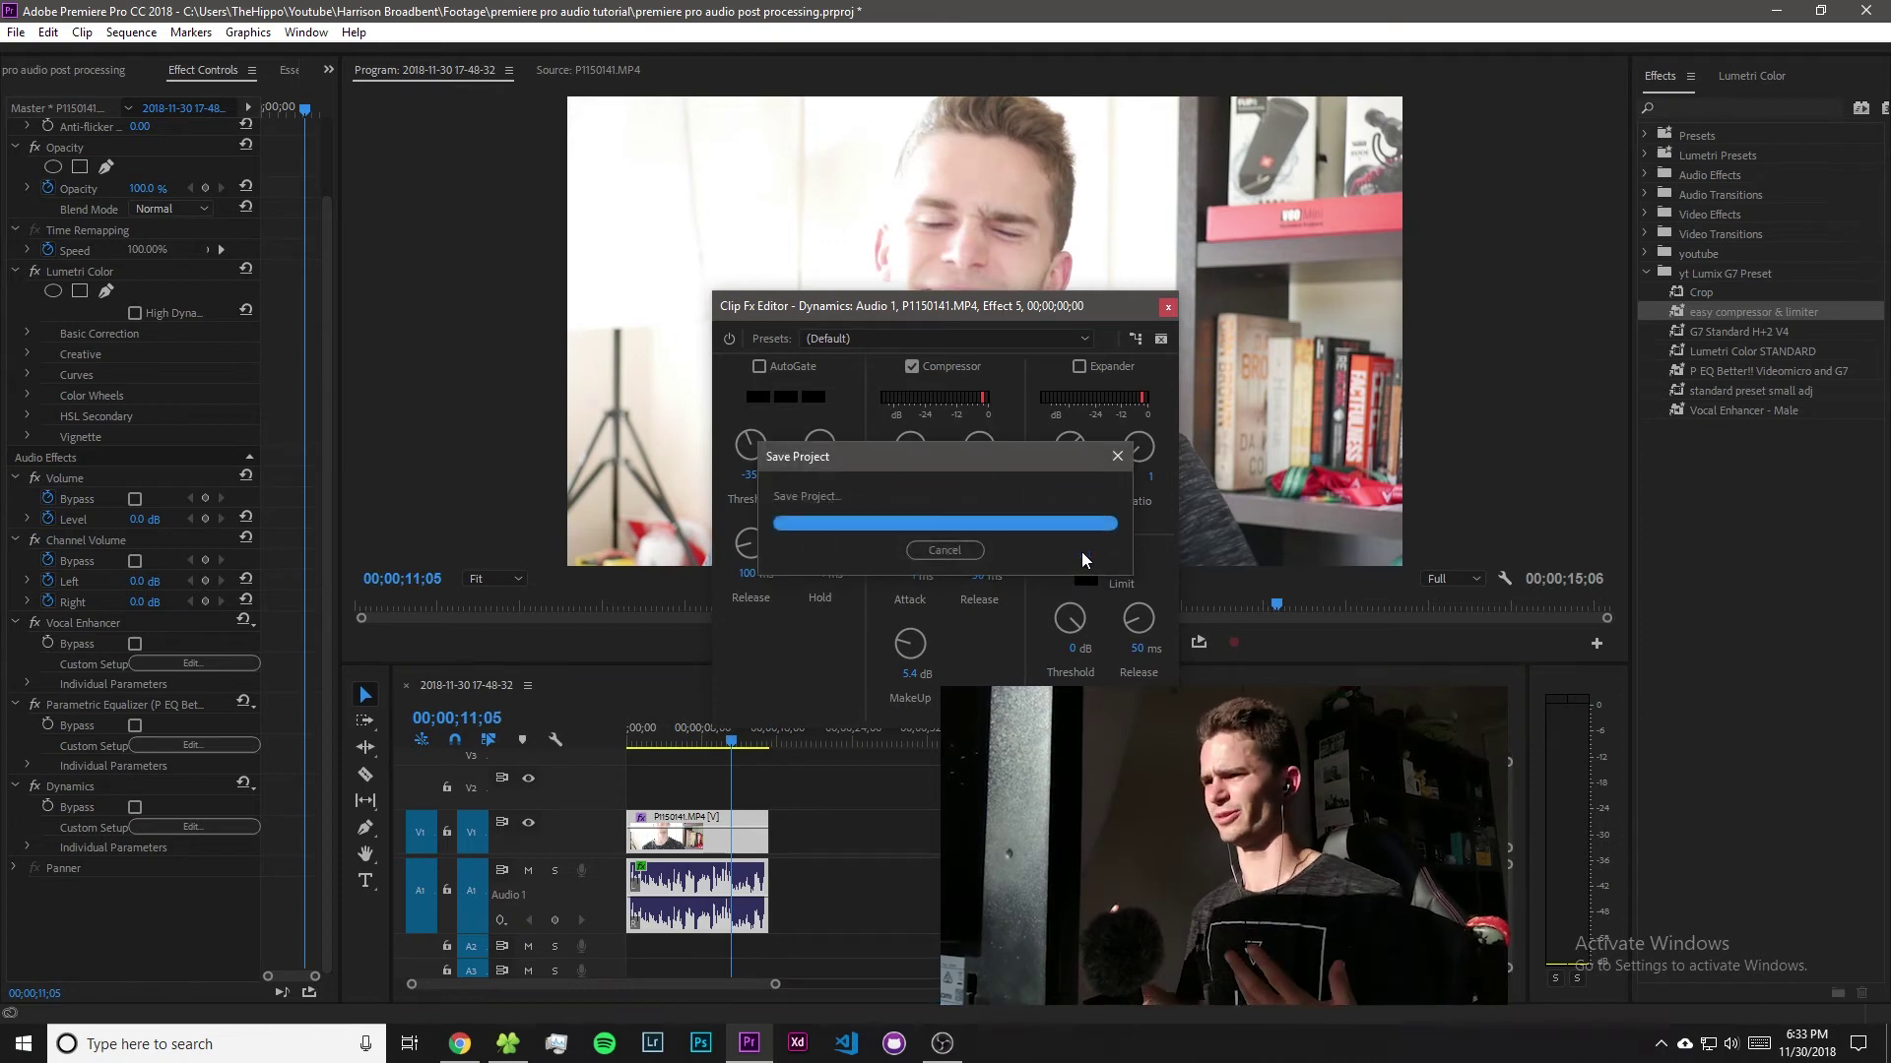
{"action": "key", "text": "Escape"}
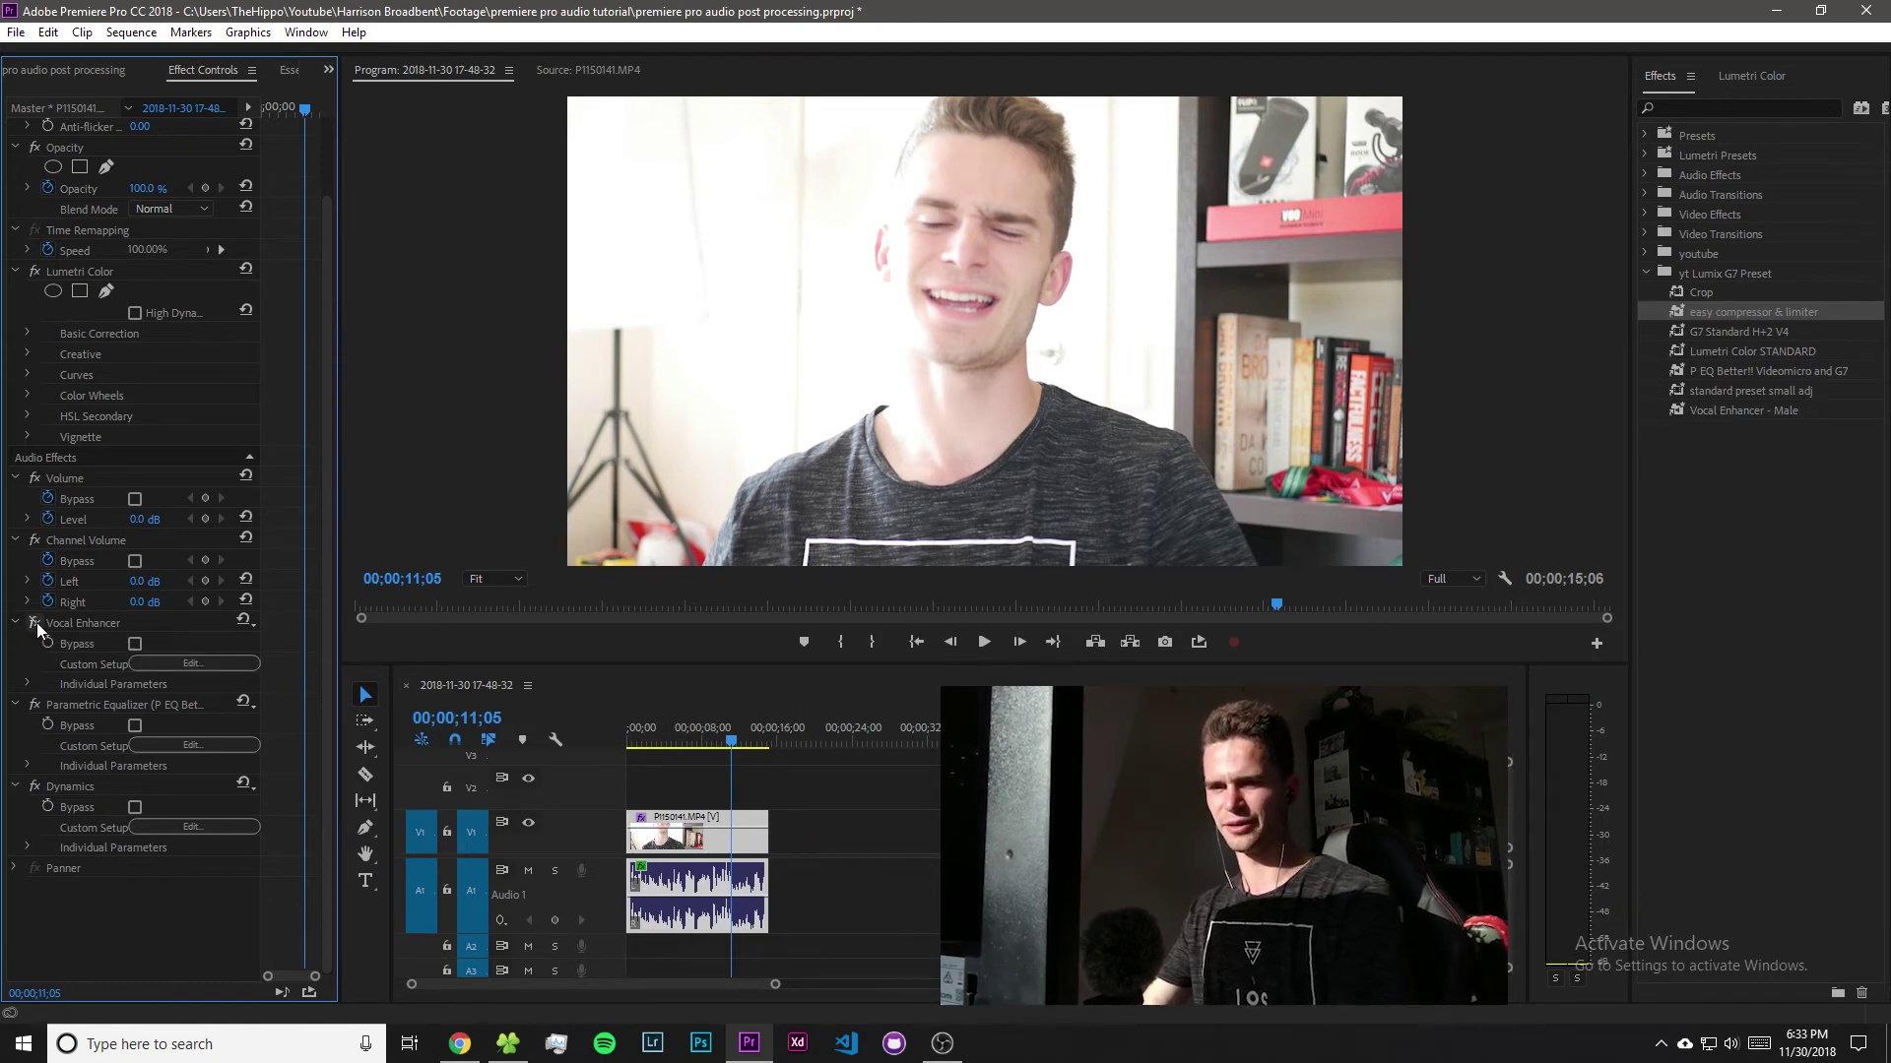
Play the sequence from the start, then replay it with an audio effect toggled off.
{"action": "left_click", "coordinate": [622, 742]}
{"action": "key", "text": "space"}
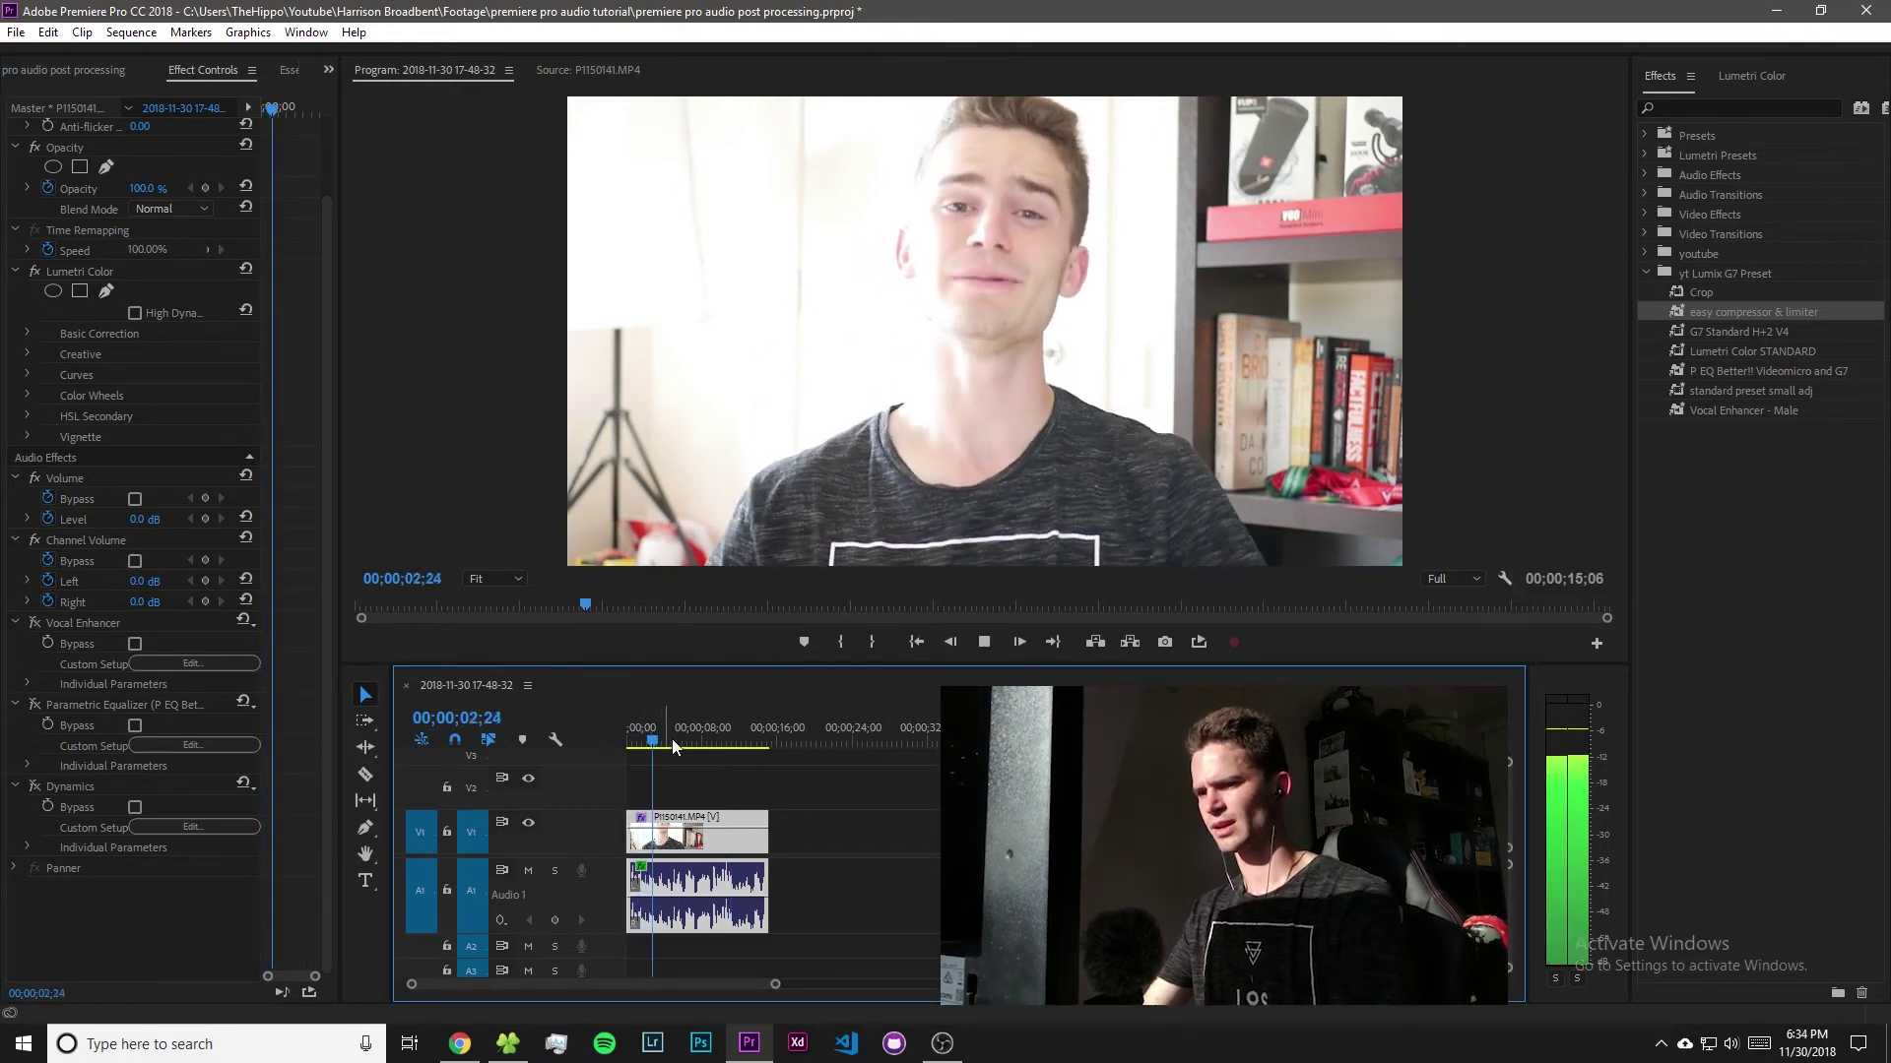
{"action": "left_click", "coordinate": [618, 738]}
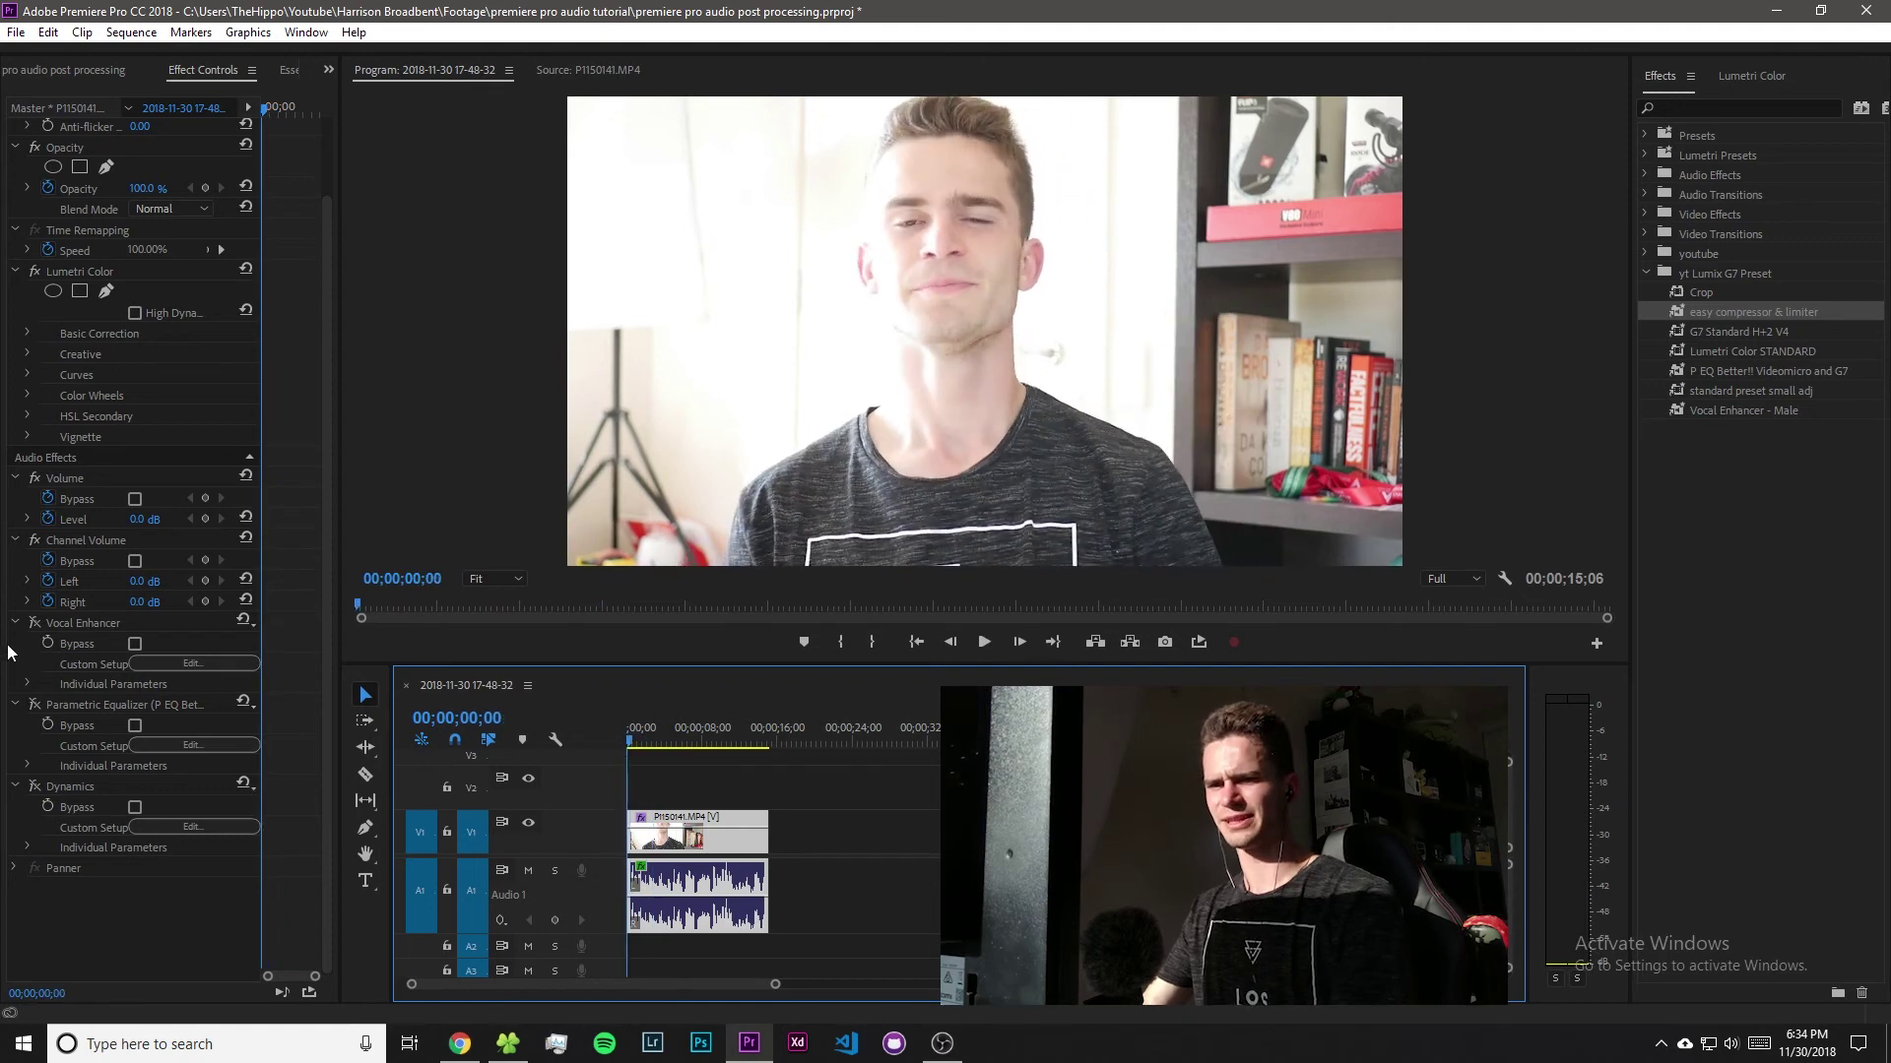
{"action": "left_click", "coordinate": [40, 623]}
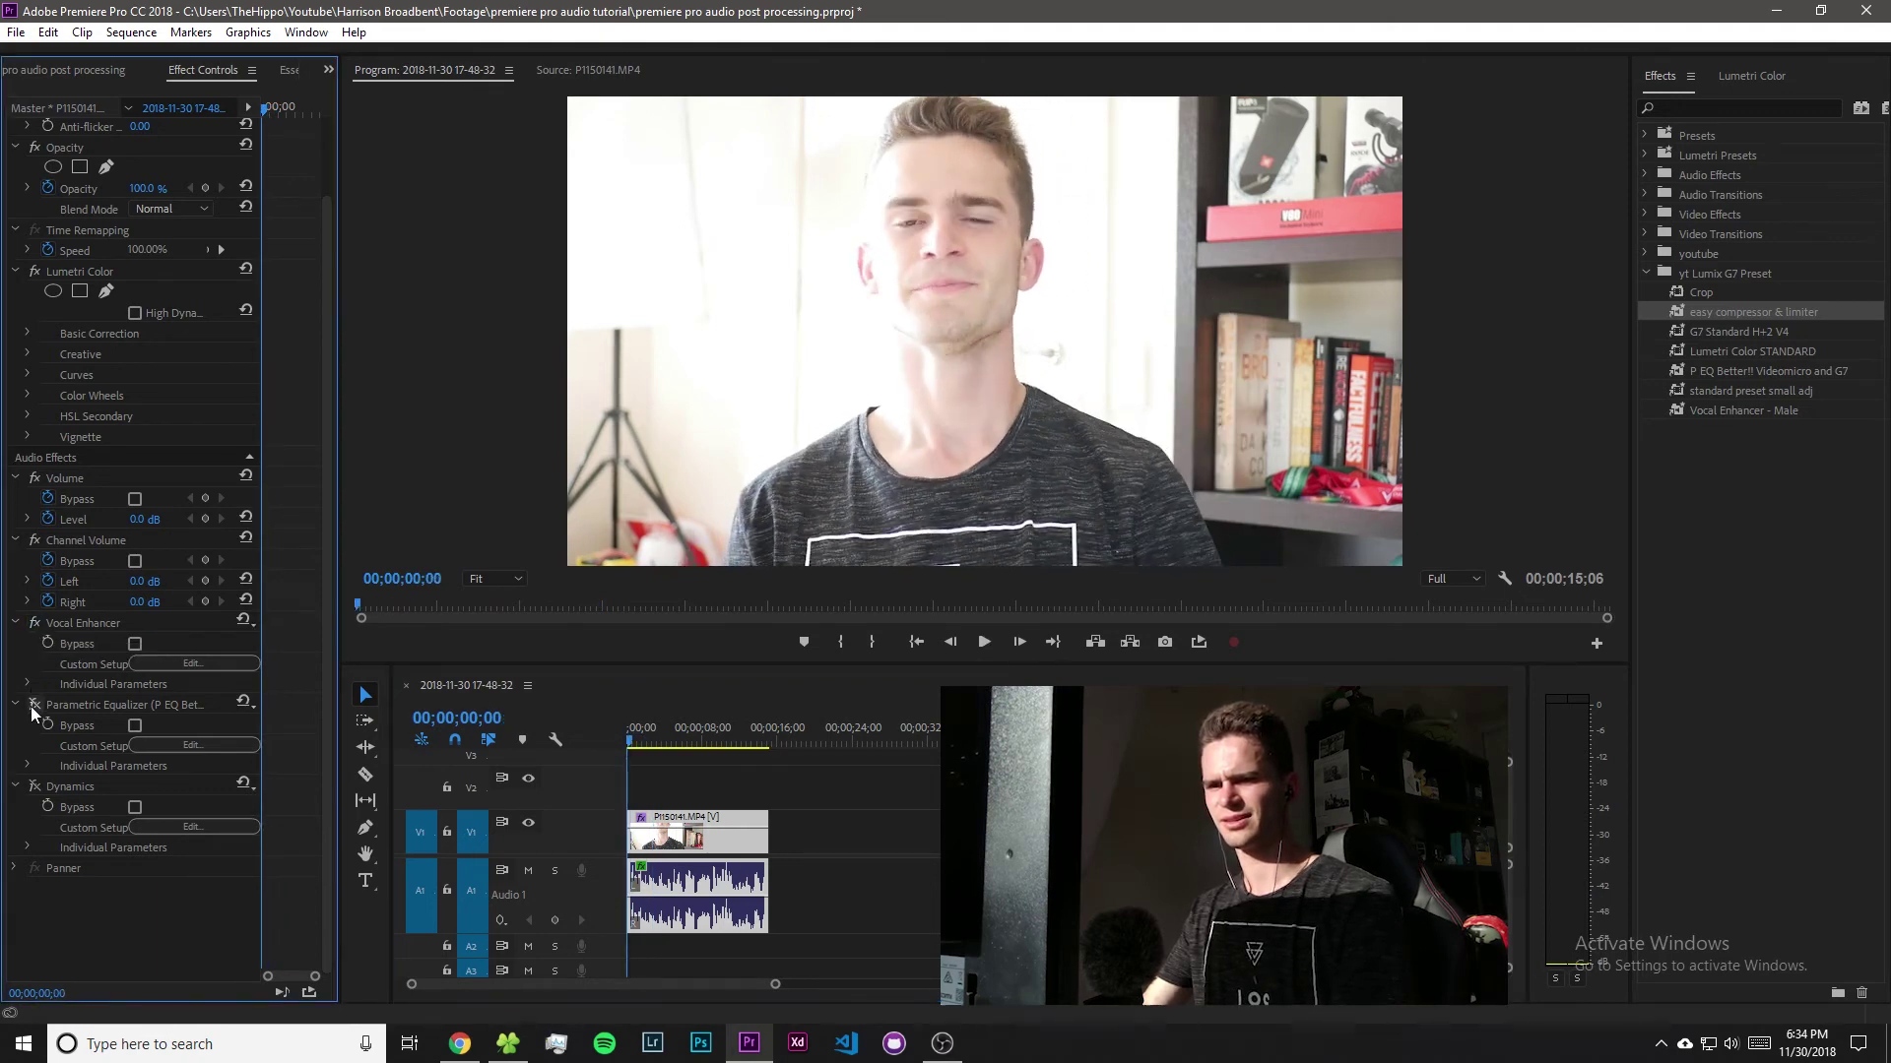
{"action": "key", "text": "space"}
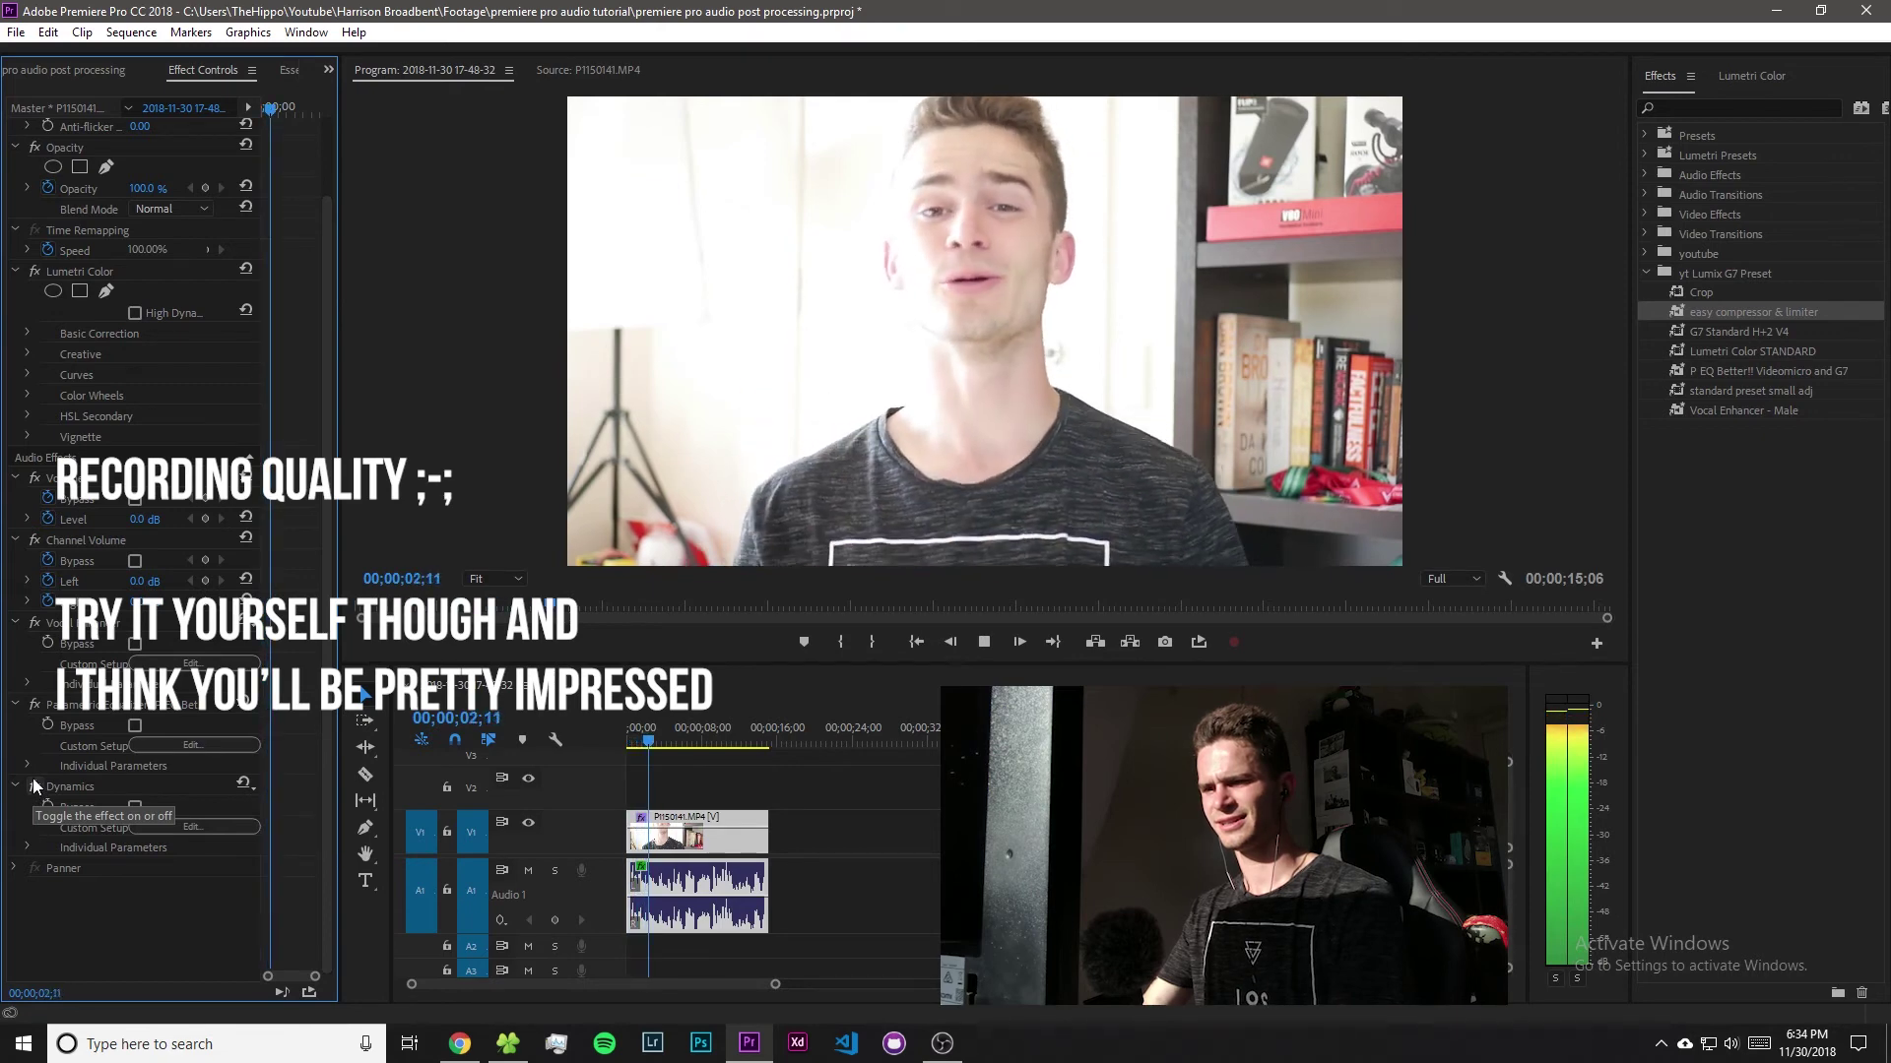
{"action": "key", "text": "space"}
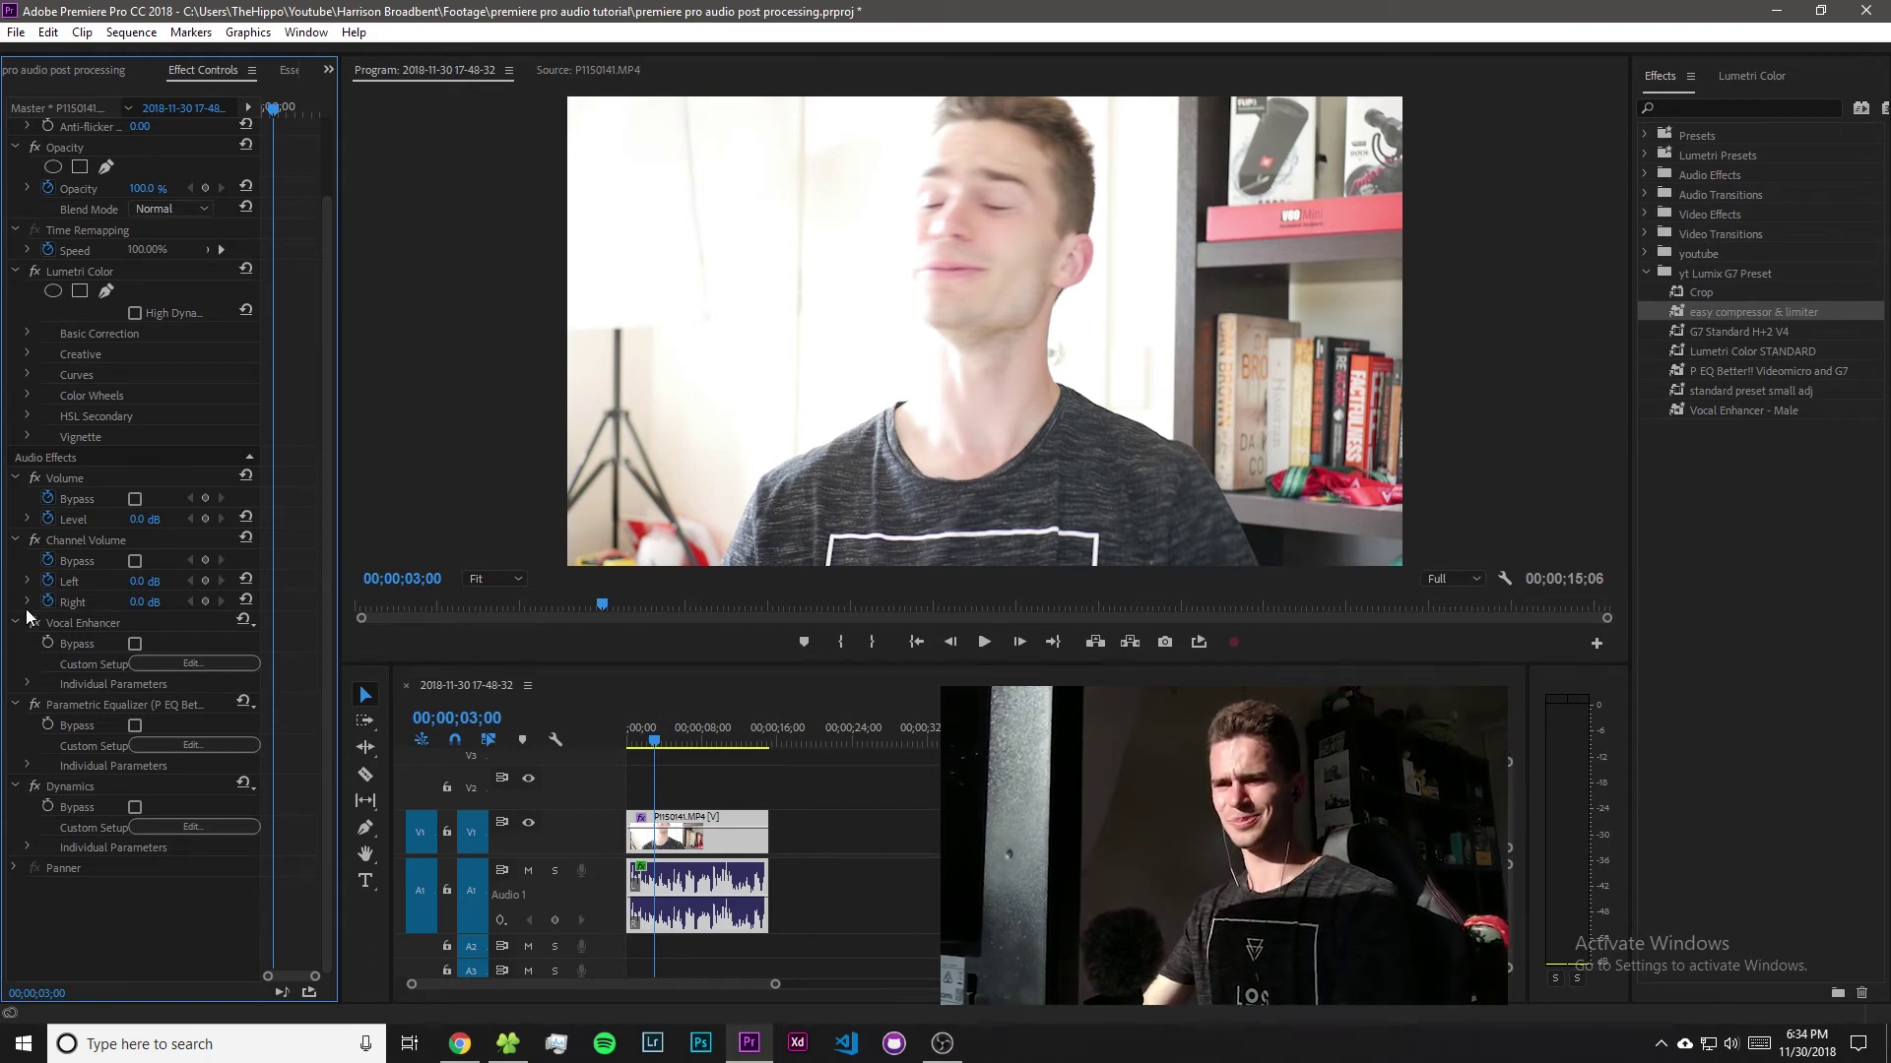
Replay from the beginning, then switch Dynamics back on and play with the effects on.
{"action": "left_click", "coordinate": [645, 763]}
{"action": "key", "text": "Home"}
{"action": "key", "text": "space"}
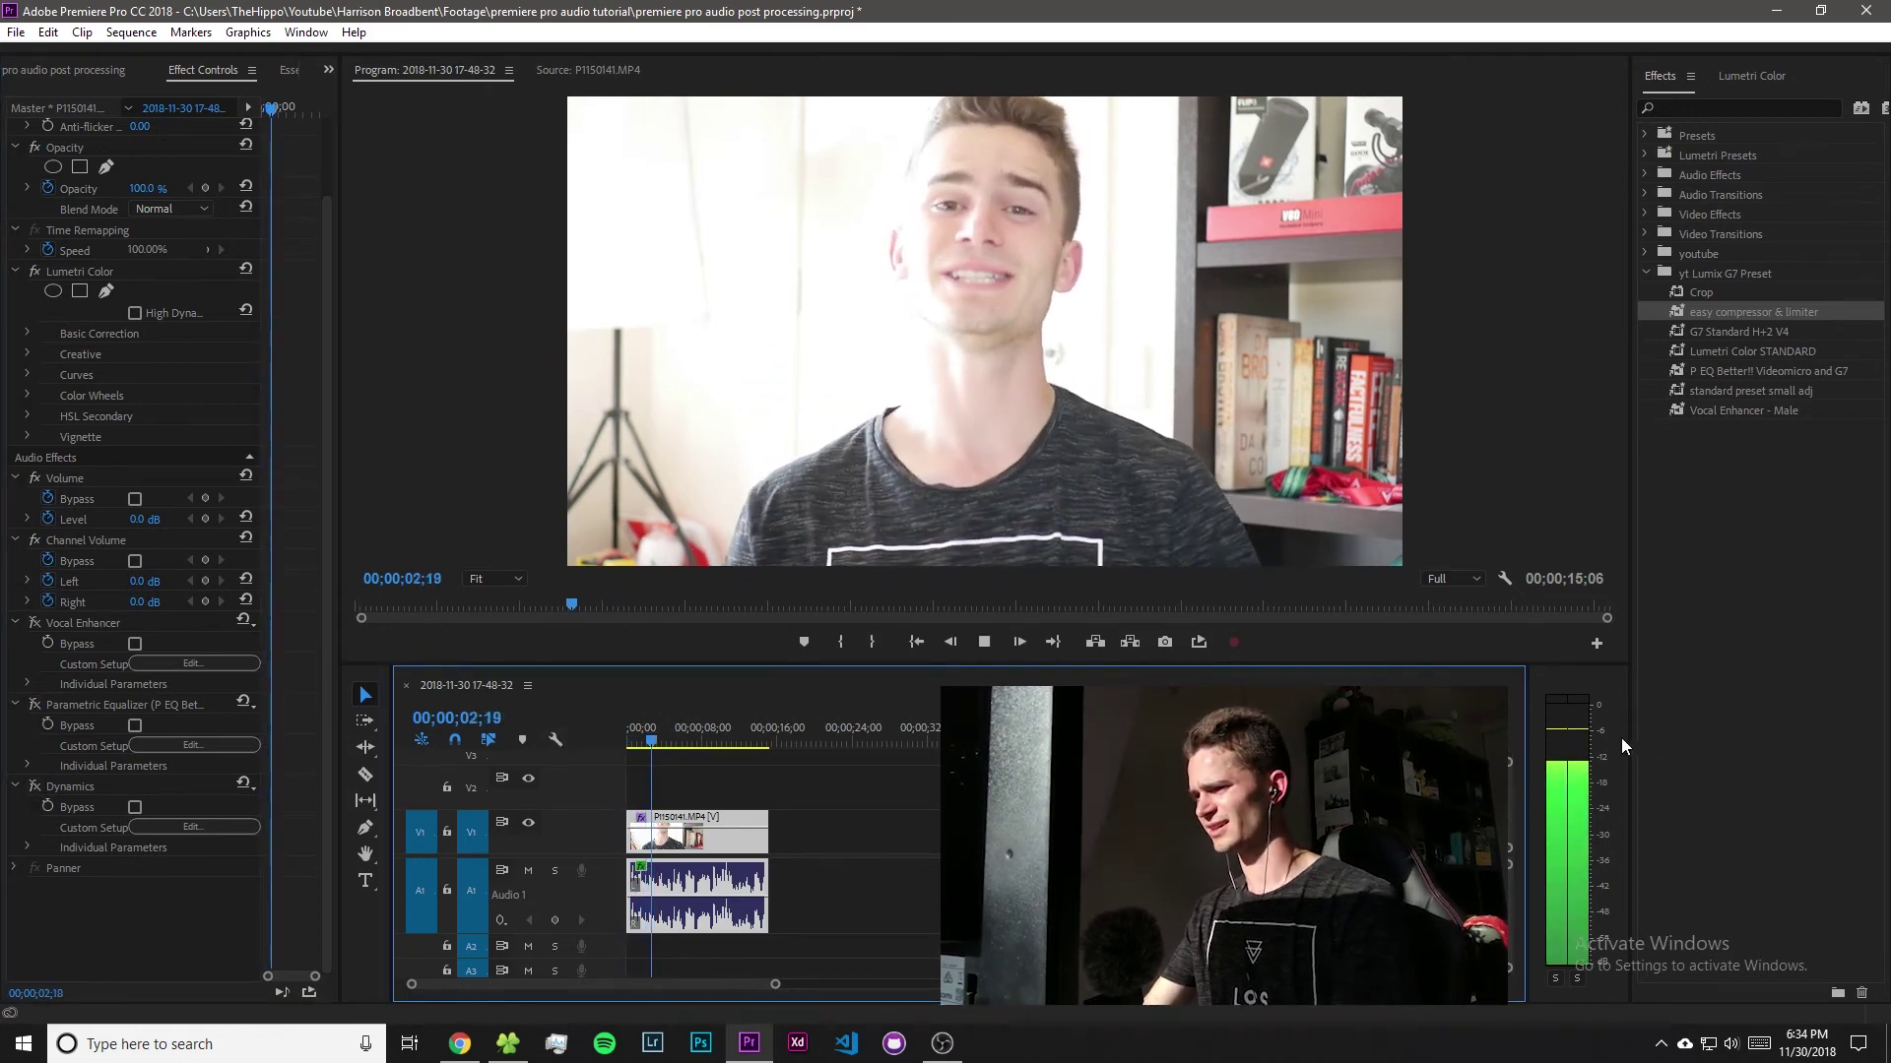
{"action": "key", "text": "space"}
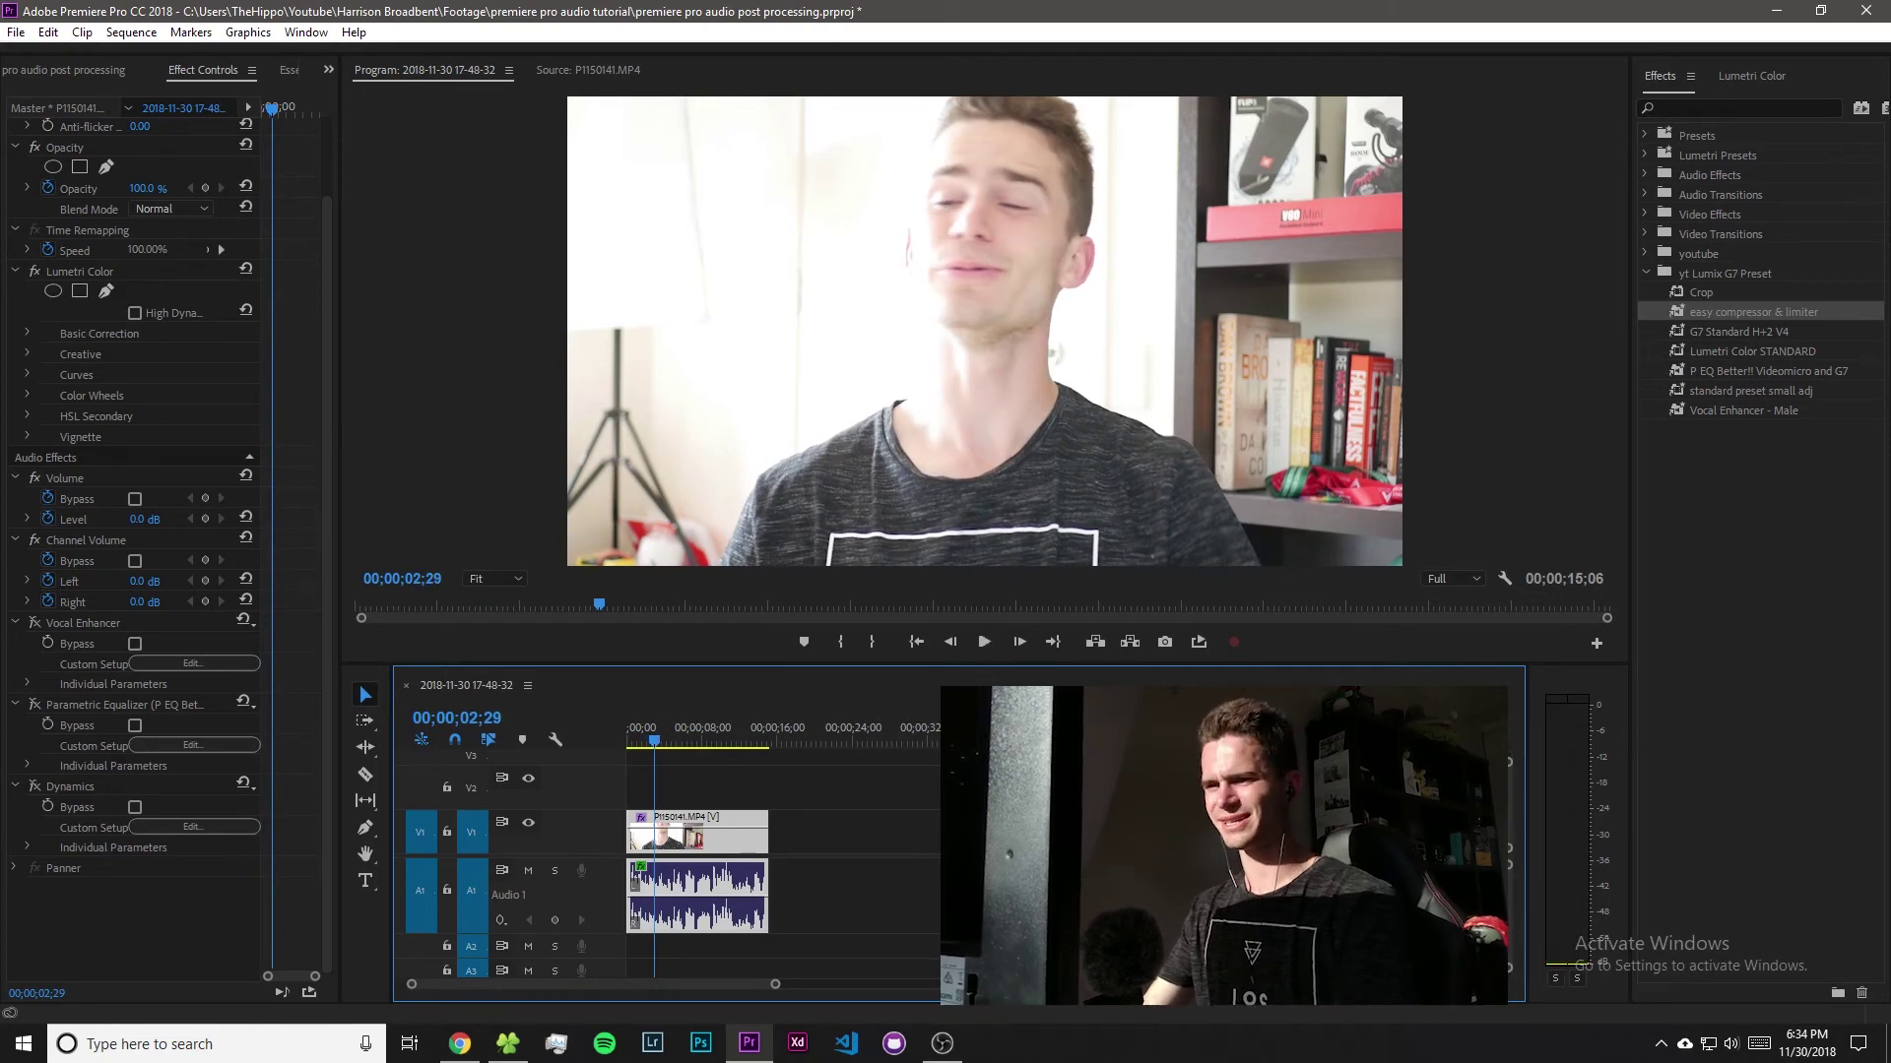
{"action": "key", "text": "Home"}
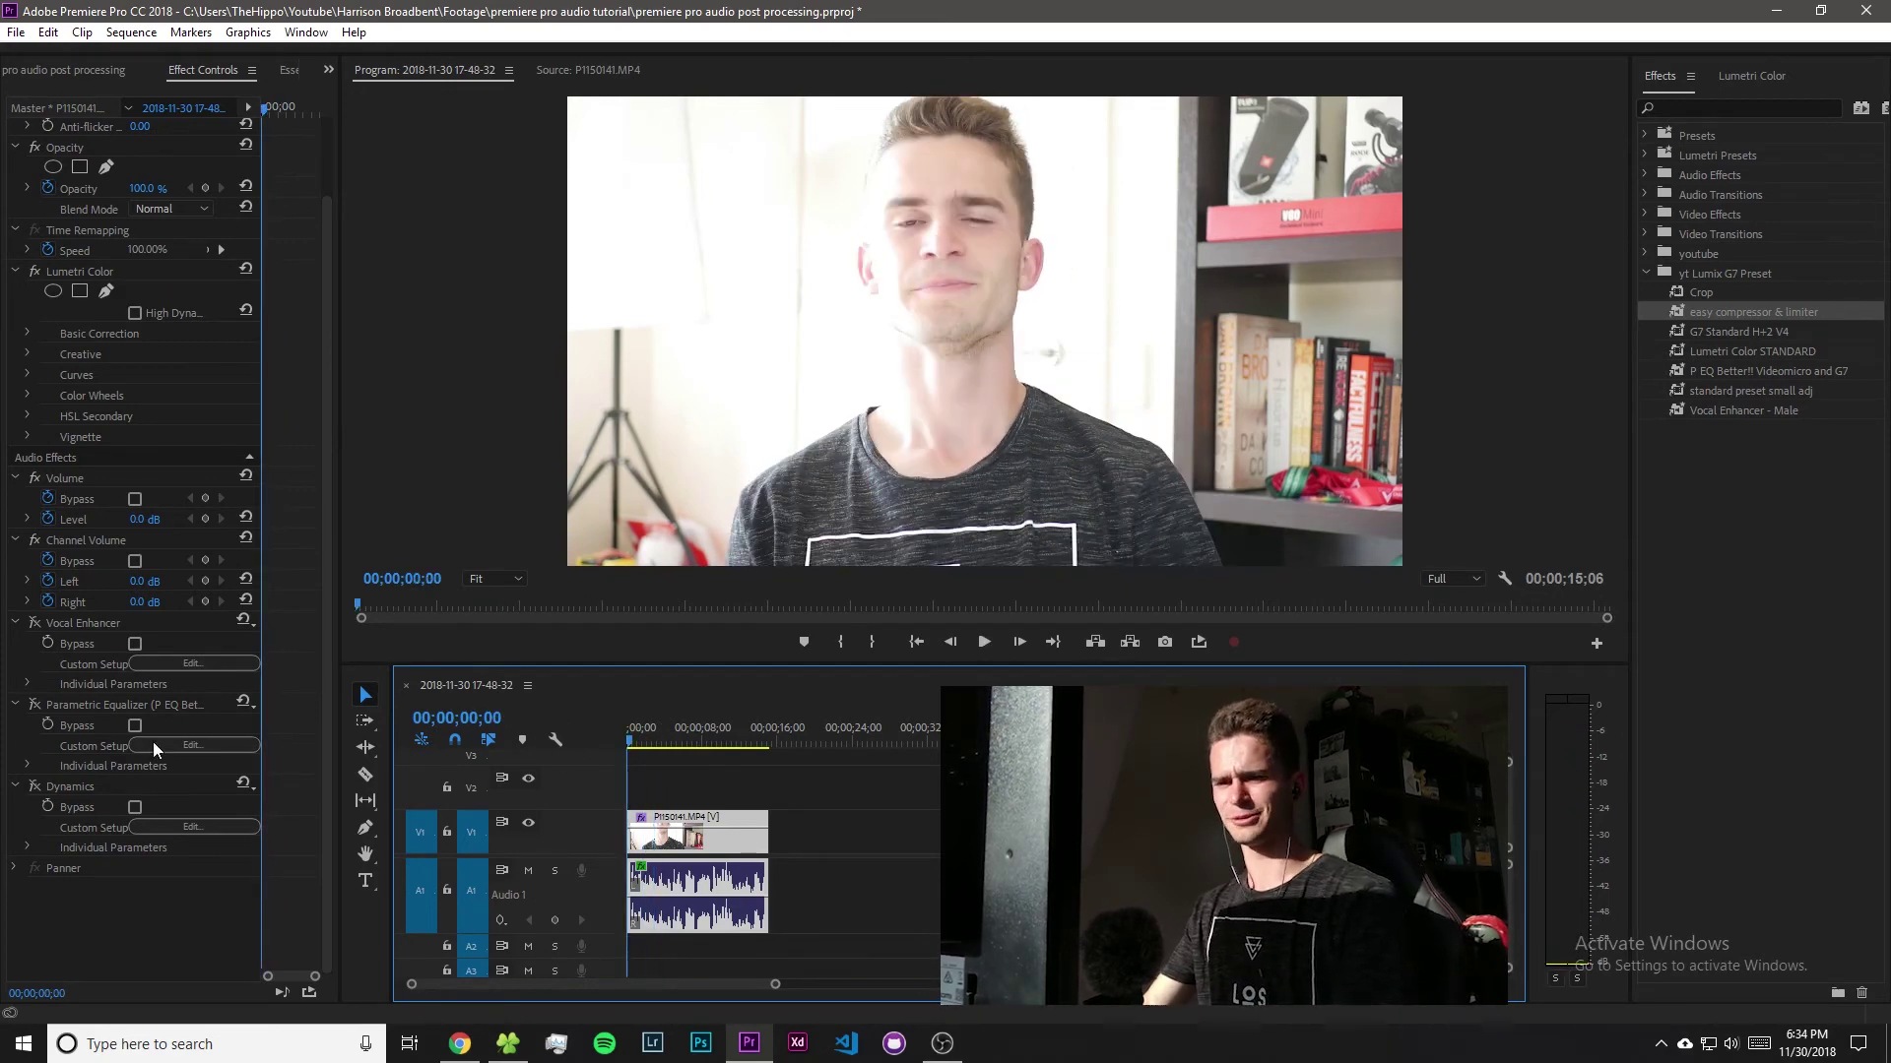
{"action": "left_click", "coordinate": [34, 788]}
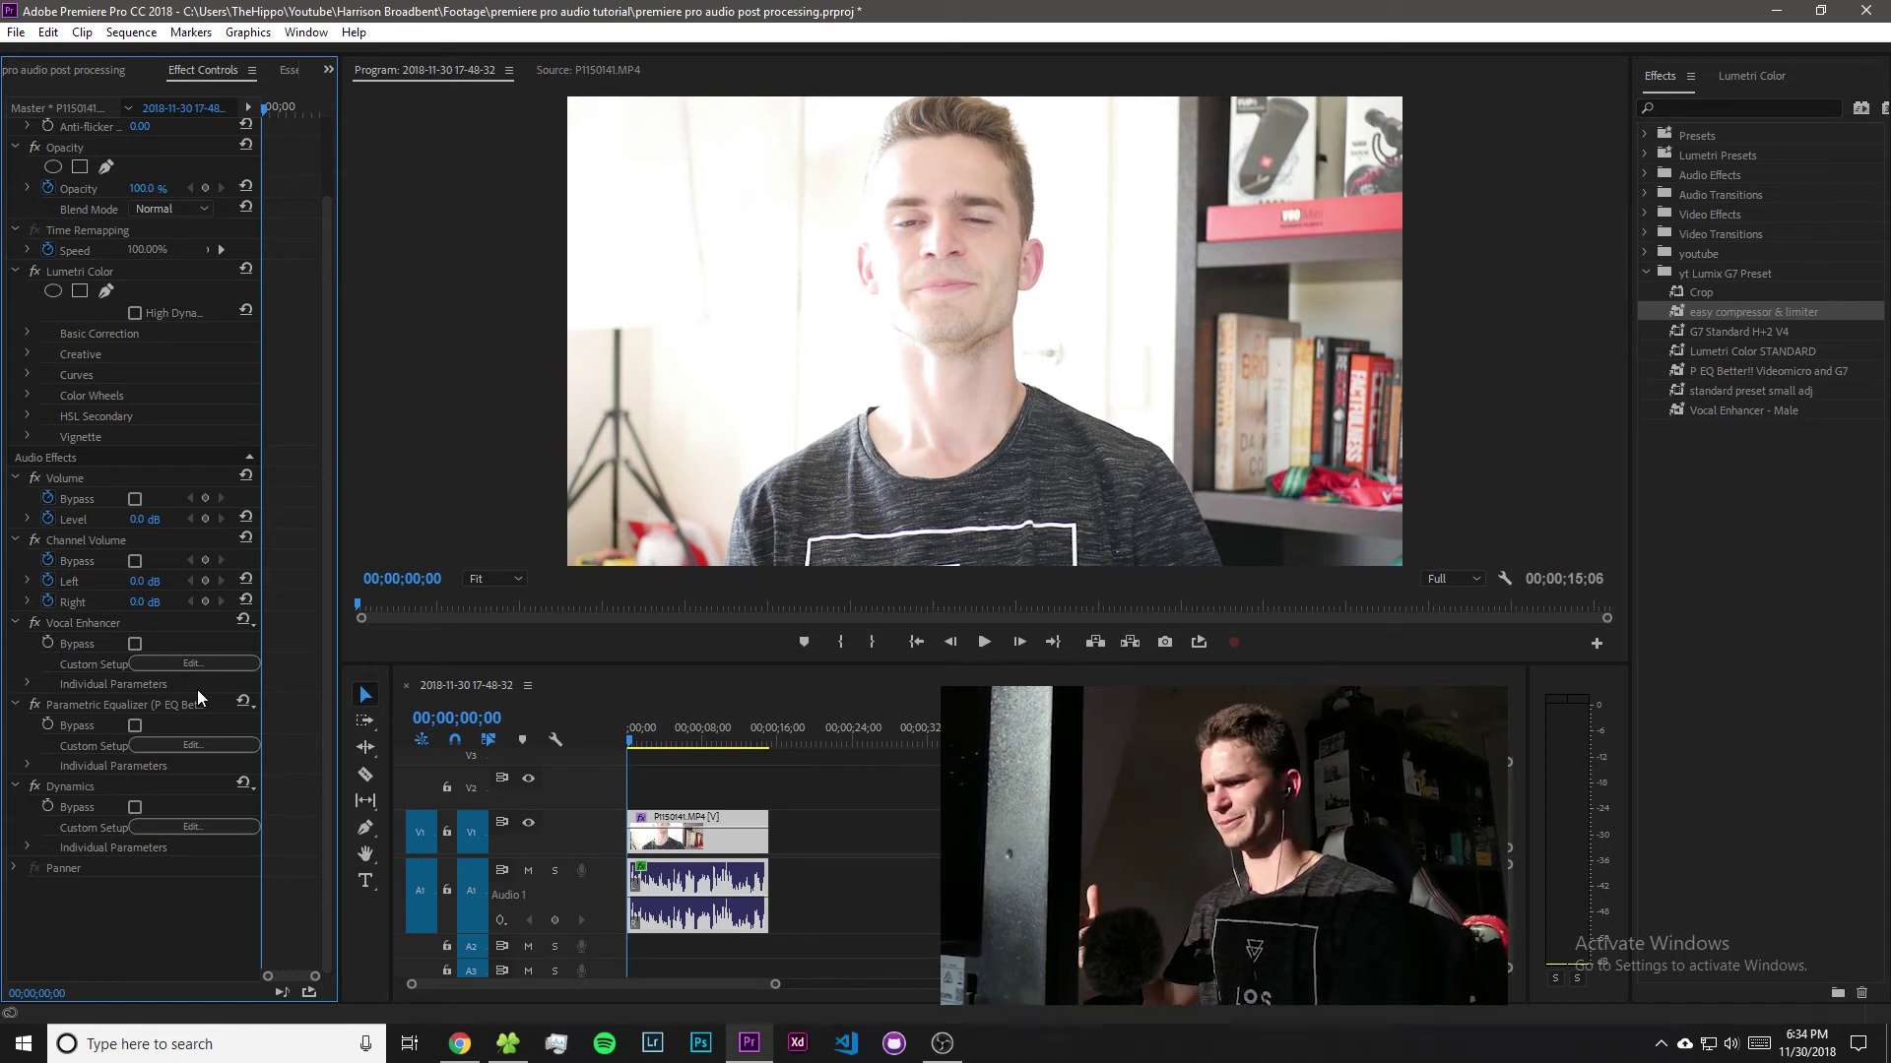
{"action": "key", "text": "space"}
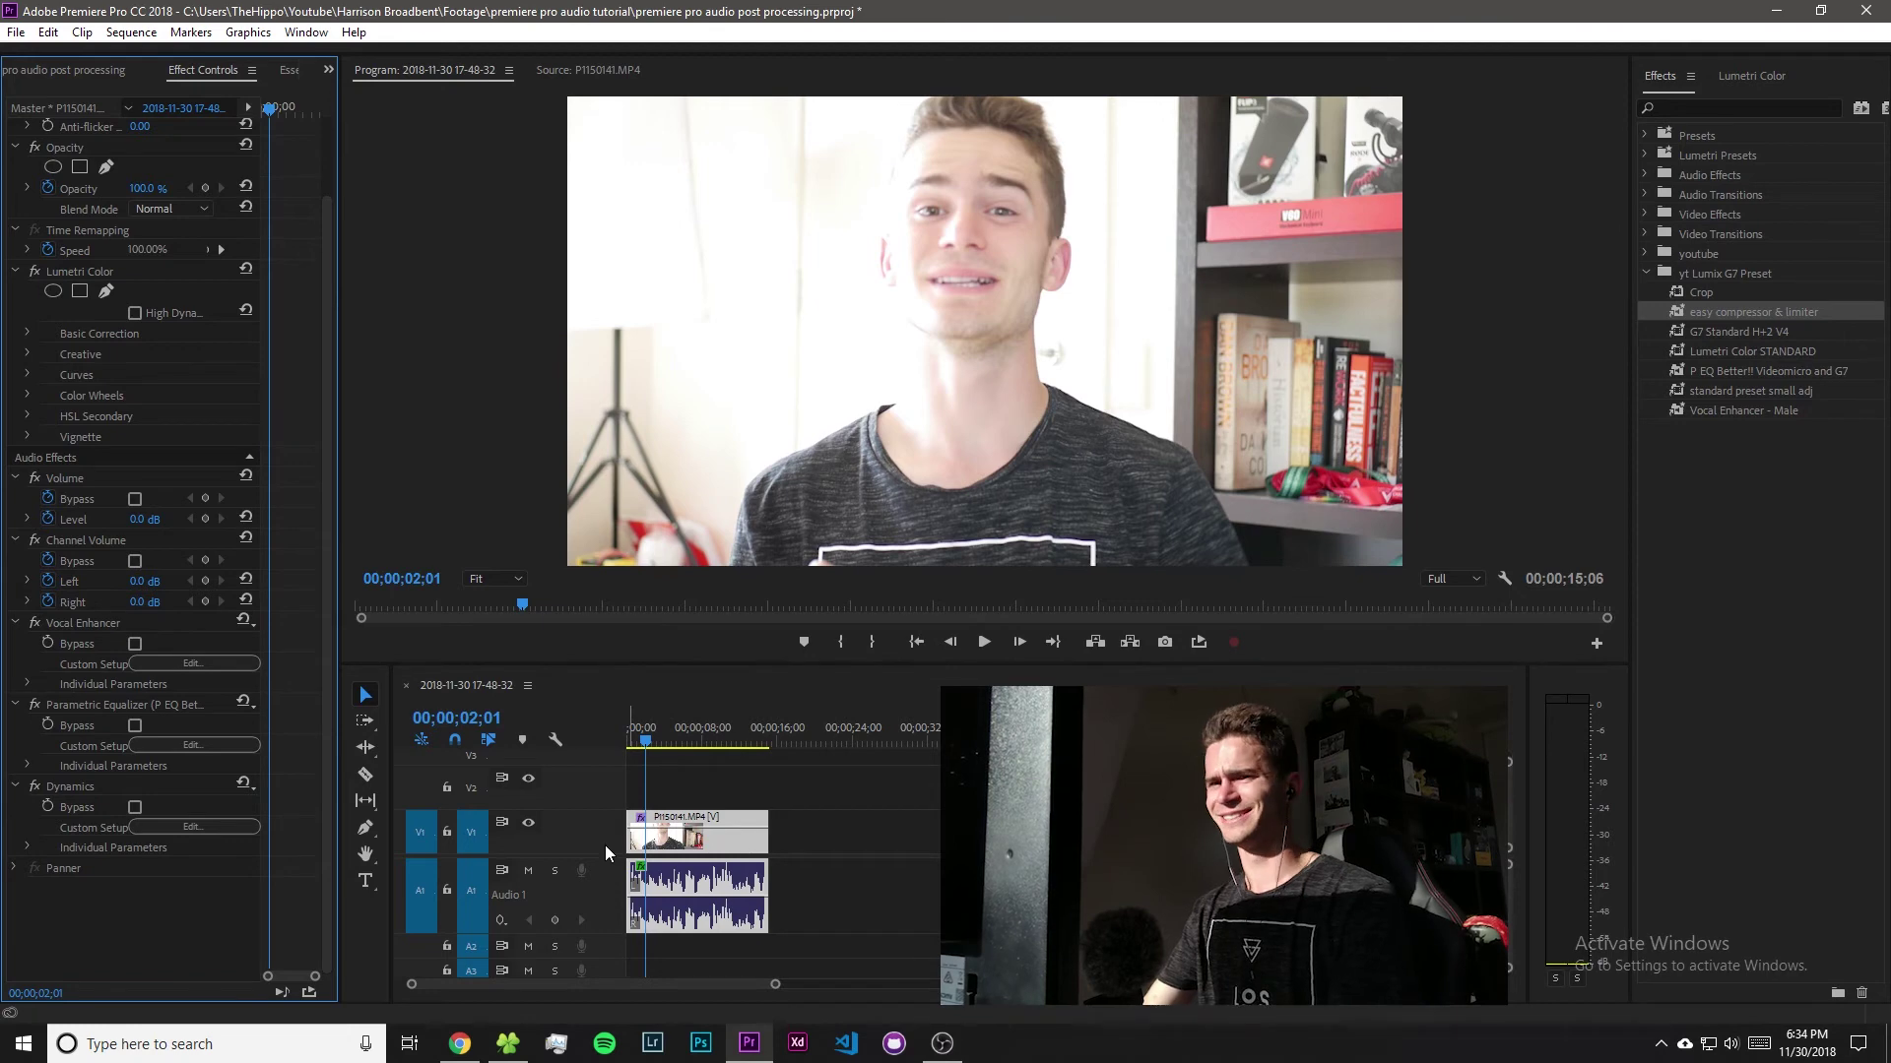
Bypass the effects including Dynamics and play the clip through to compare.
{"action": "left_click", "coordinate": [604, 845]}
{"action": "key", "text": "Home"}
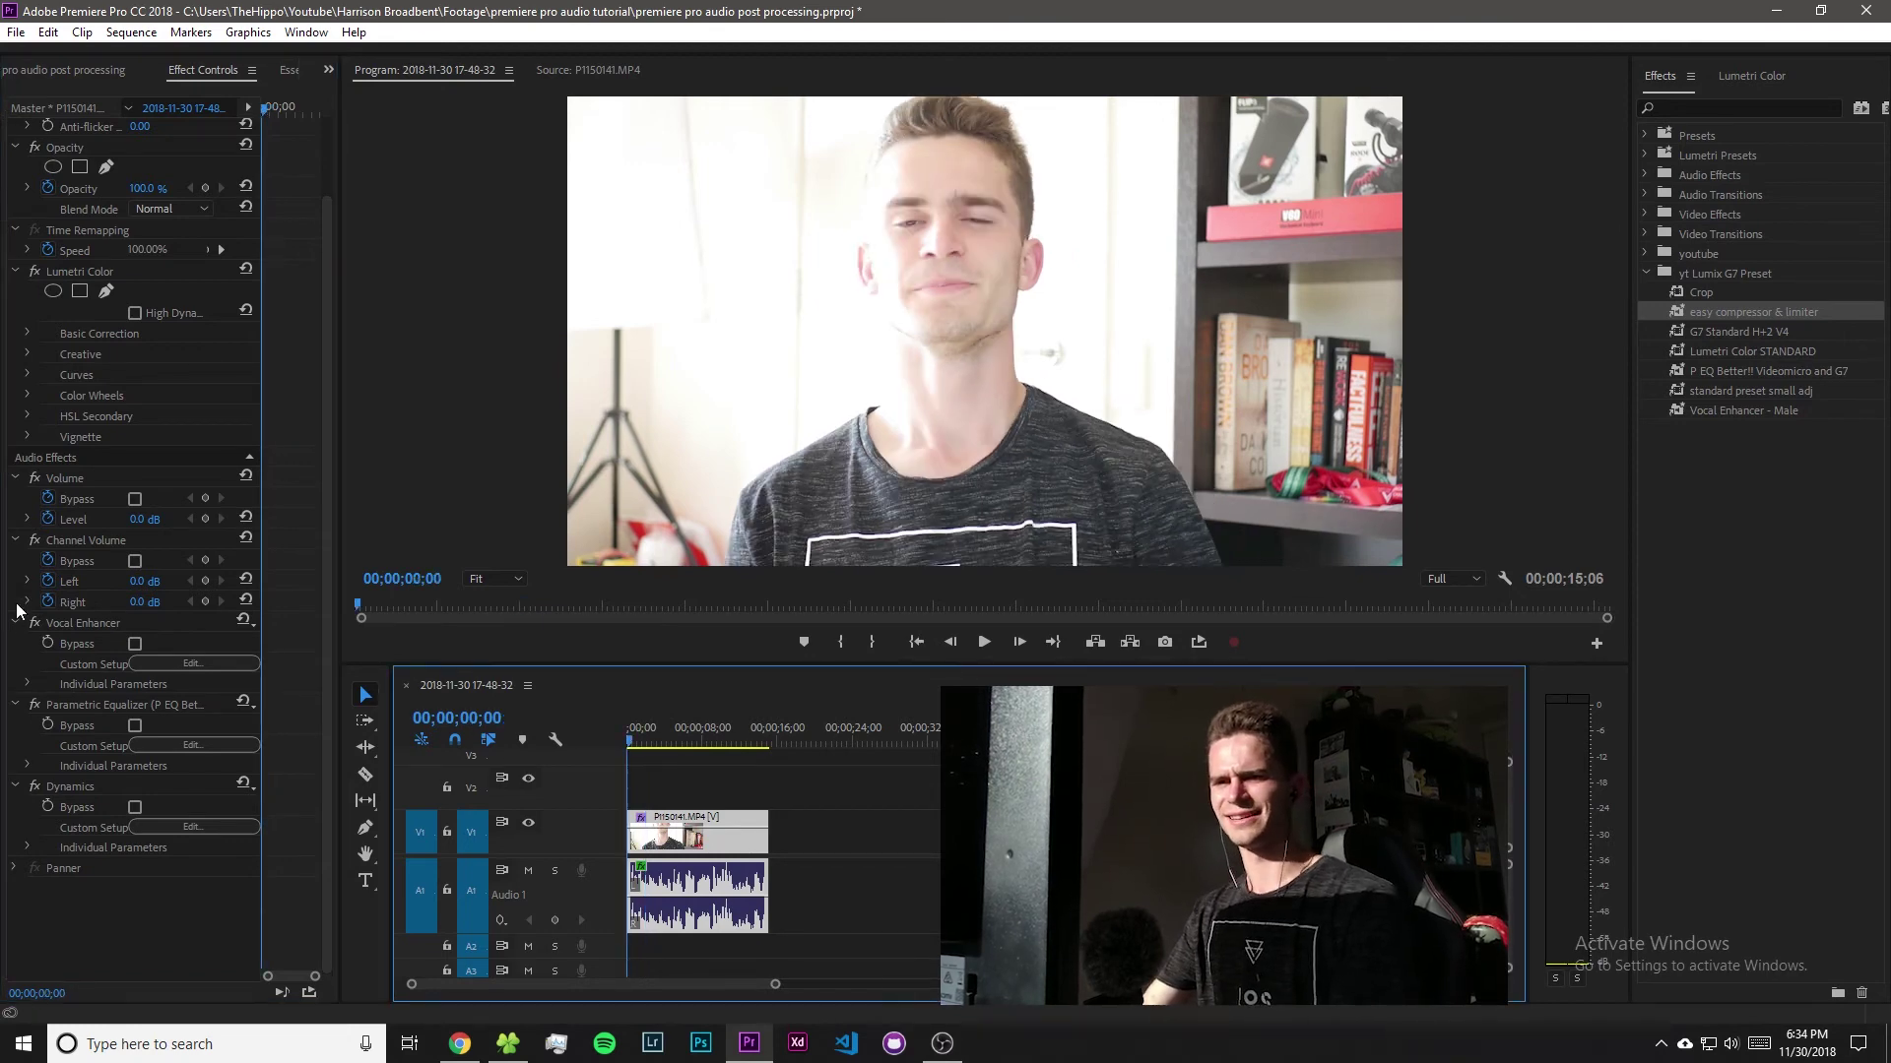
{"action": "left_click", "coordinate": [35, 624]}
{"action": "left_click", "coordinate": [34, 785]}
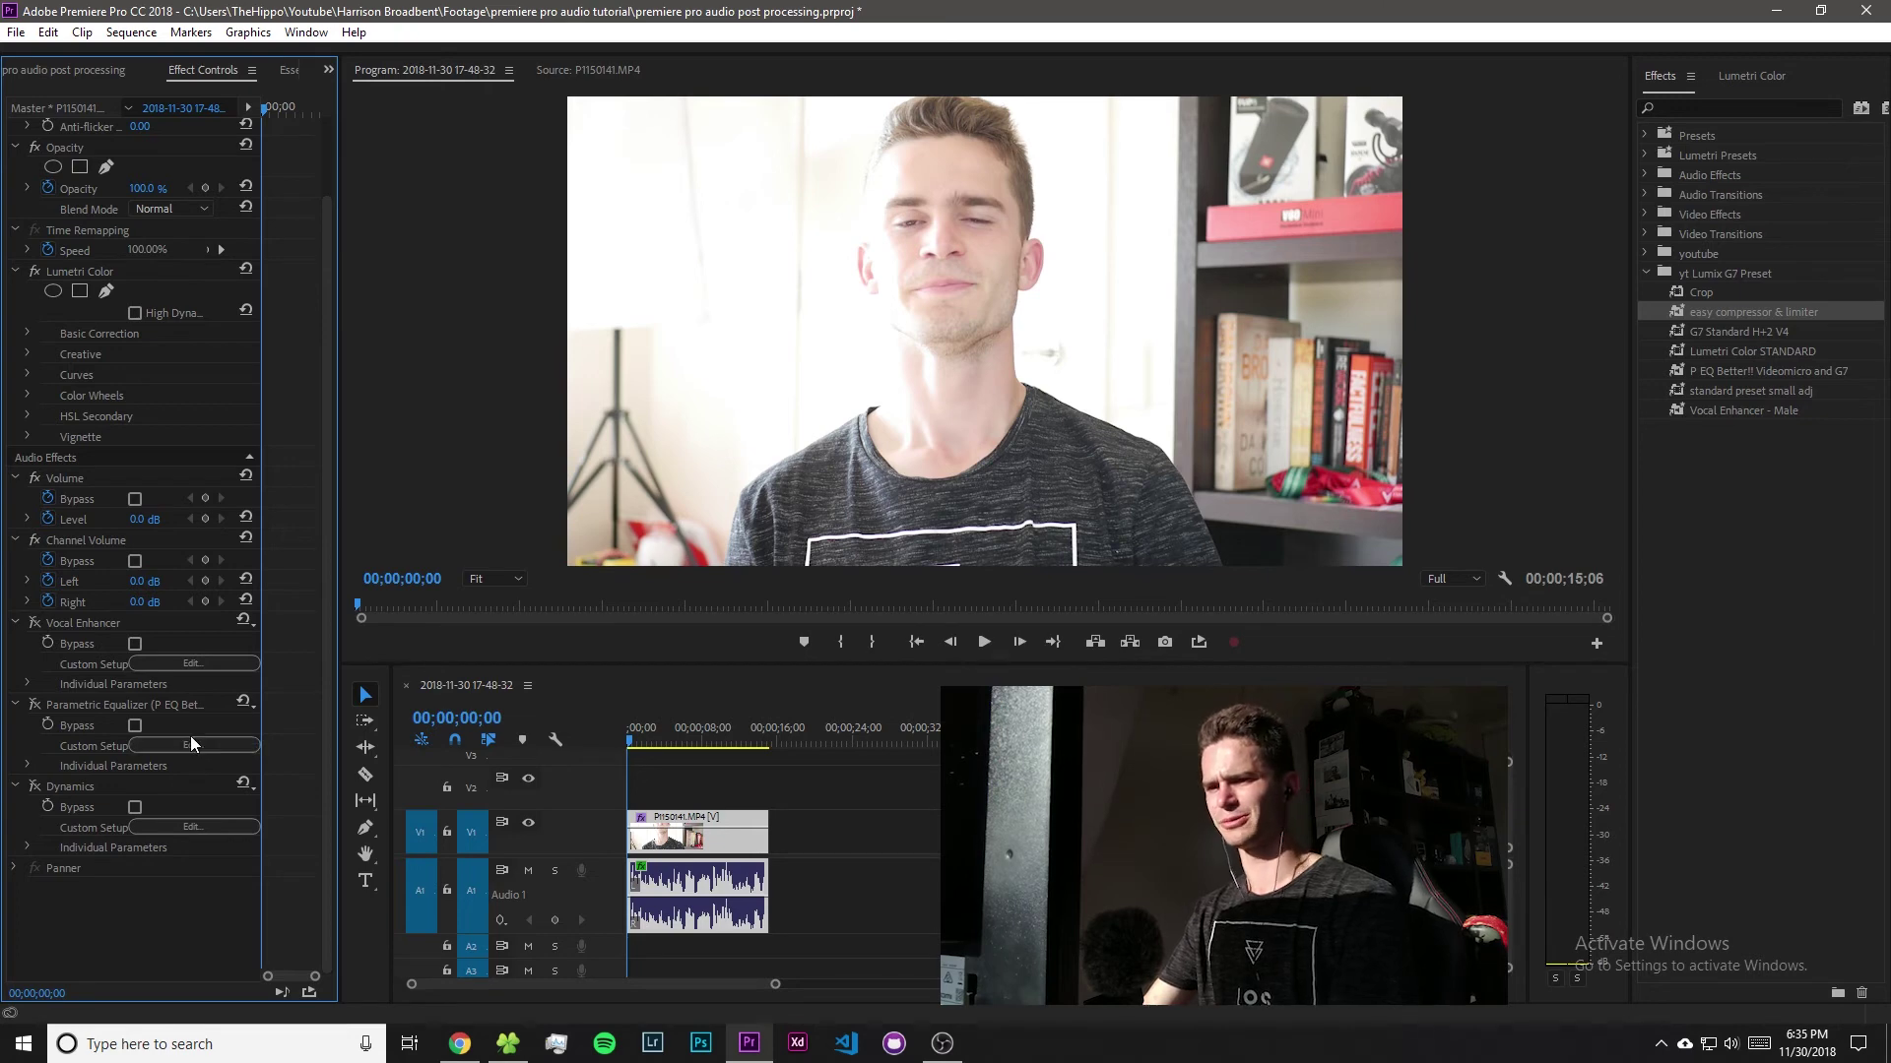
{"action": "key", "text": "space"}
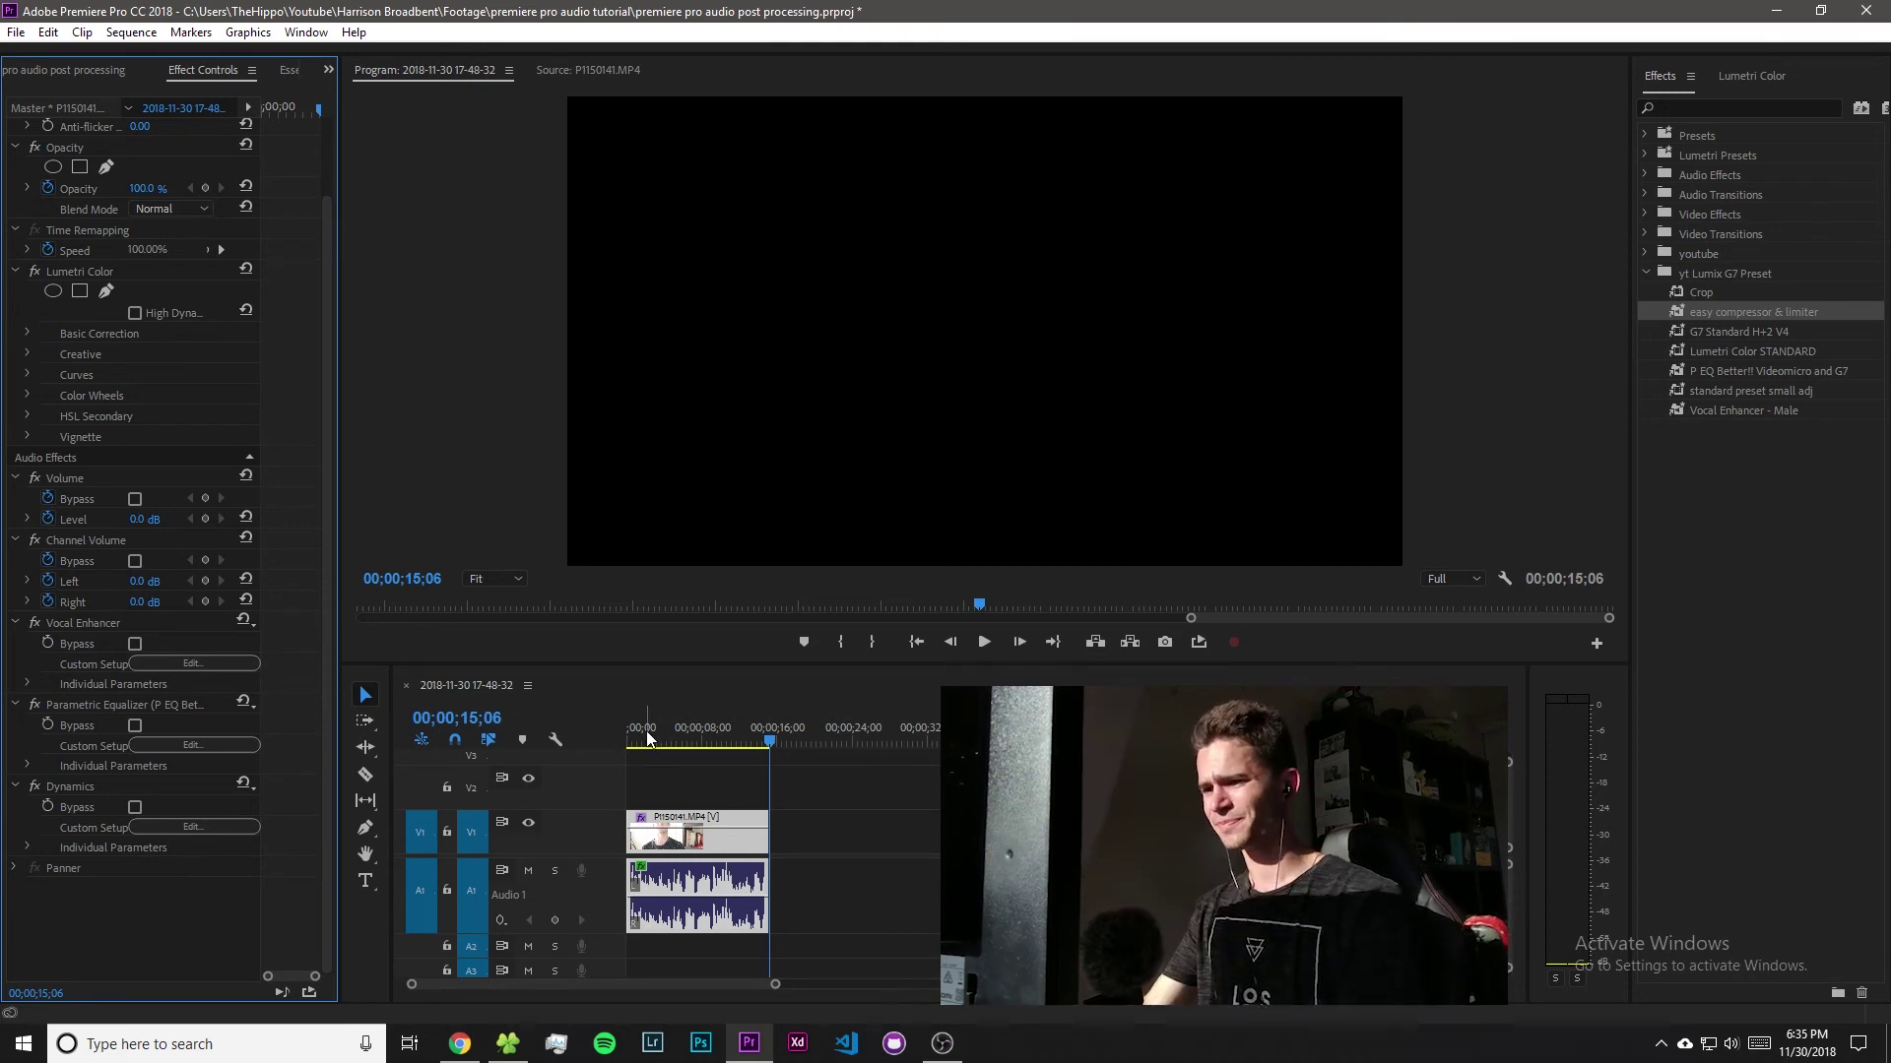
{"action": "left_click_drag", "start_coordinate": [647, 739], "coordinate": [570, 730]}
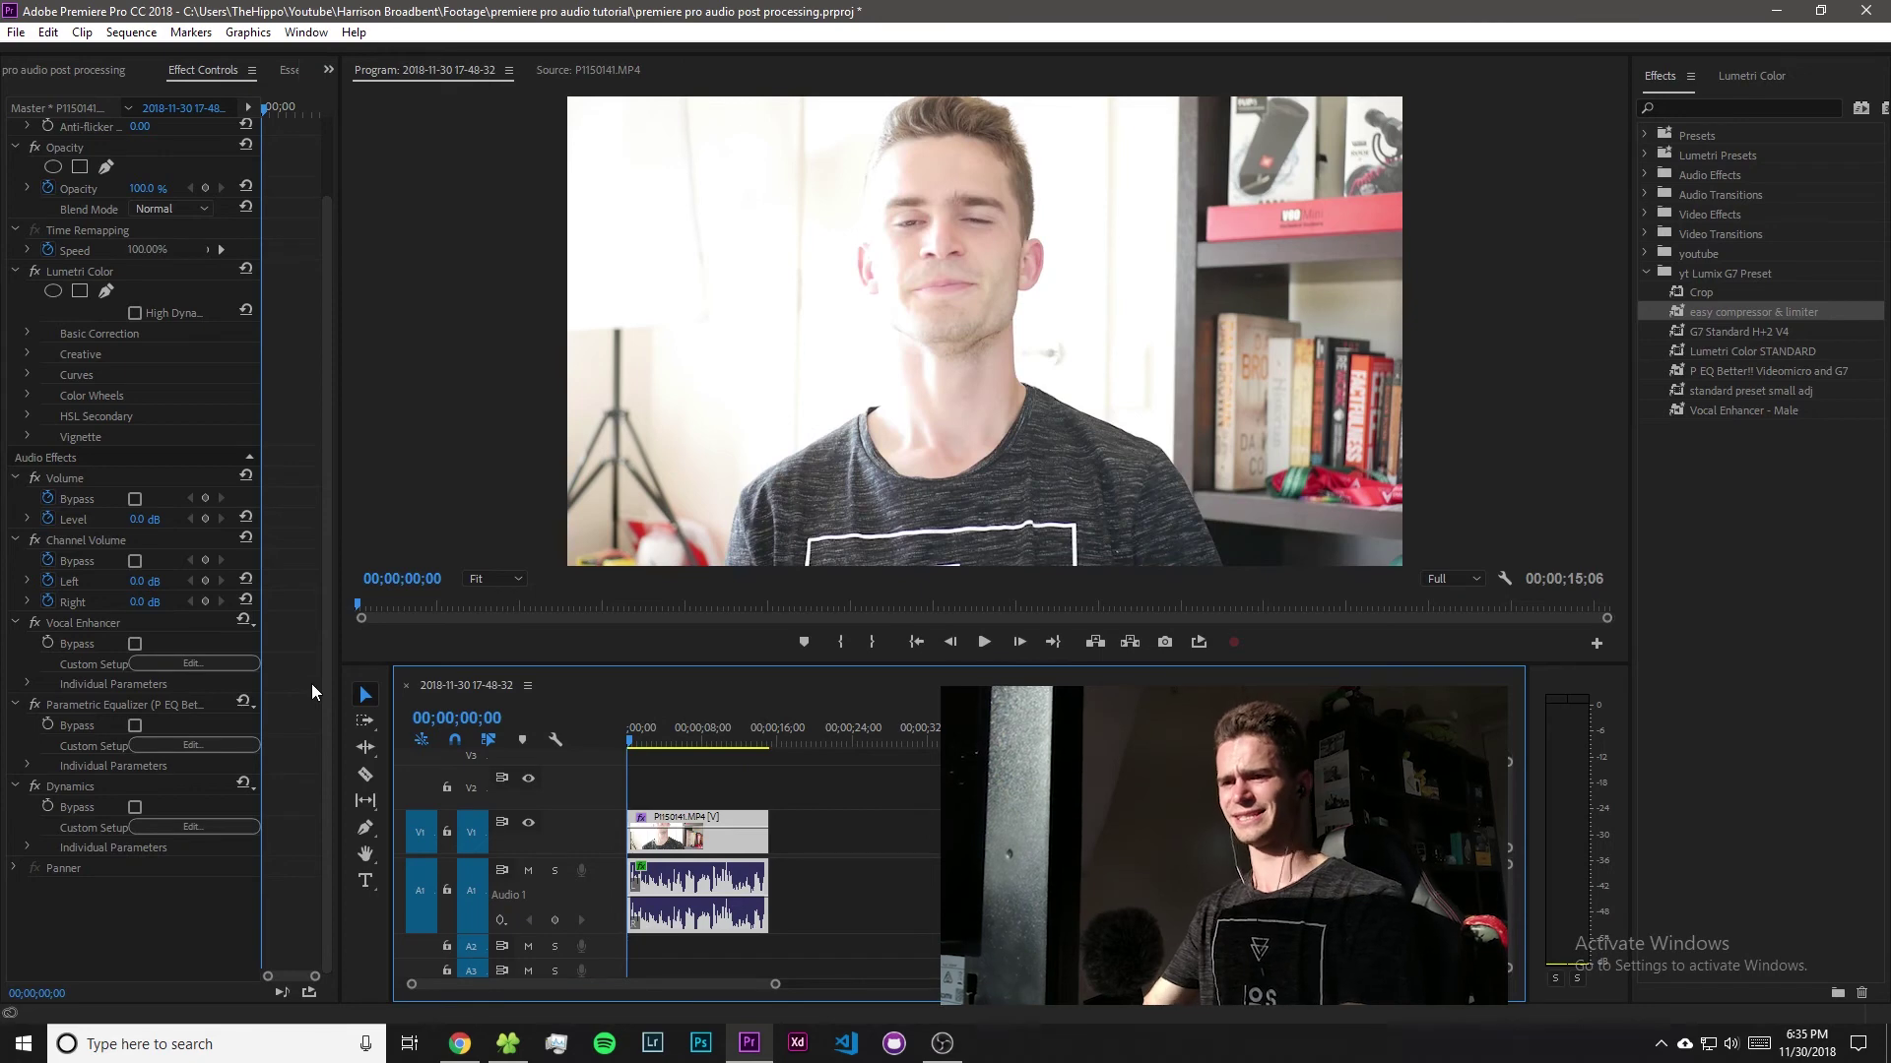
{"action": "left_click", "coordinate": [88, 622]}
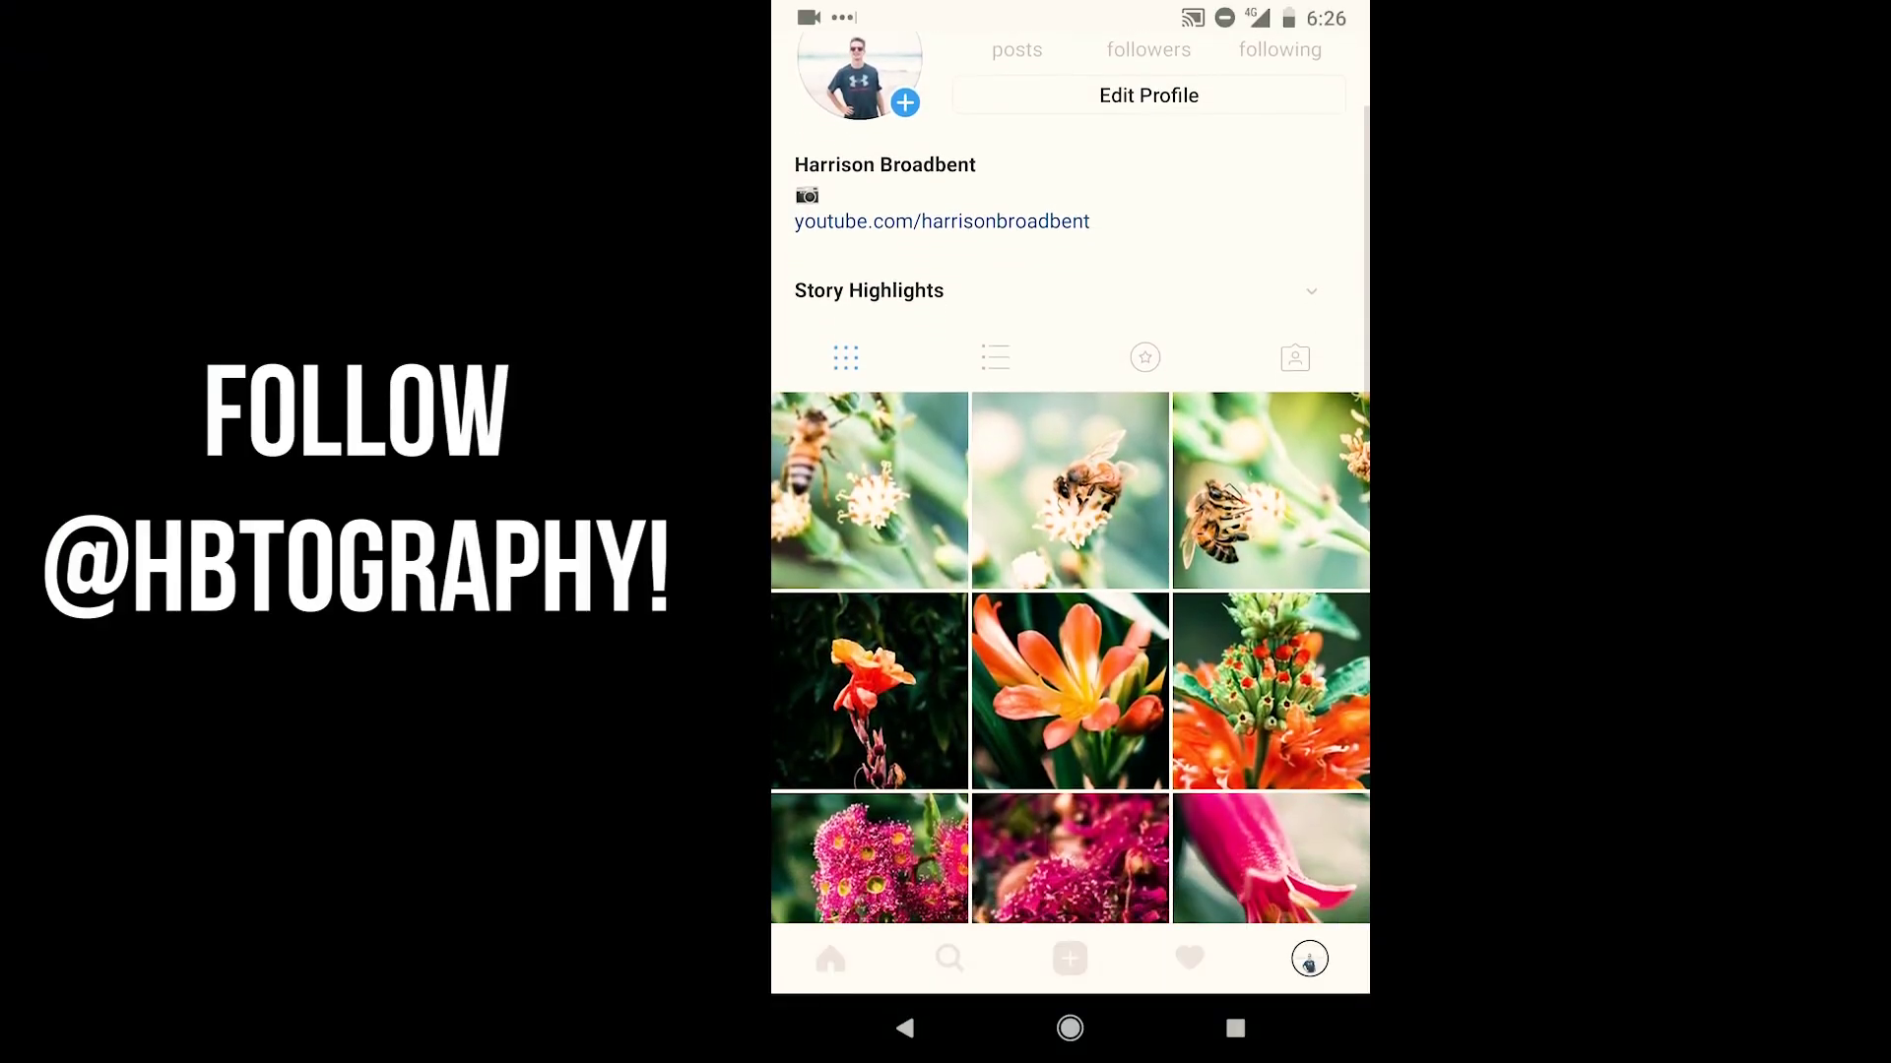
Scroll down through the Instagram profile's grid of macro flower, bee and spider photos.
{"action": "scroll", "coordinate": [1071, 492], "scroll_direction": "down", "scroll_amount": 2}
{"action": "scroll", "coordinate": [1070, 492], "scroll_direction": "down", "scroll_amount": 2}
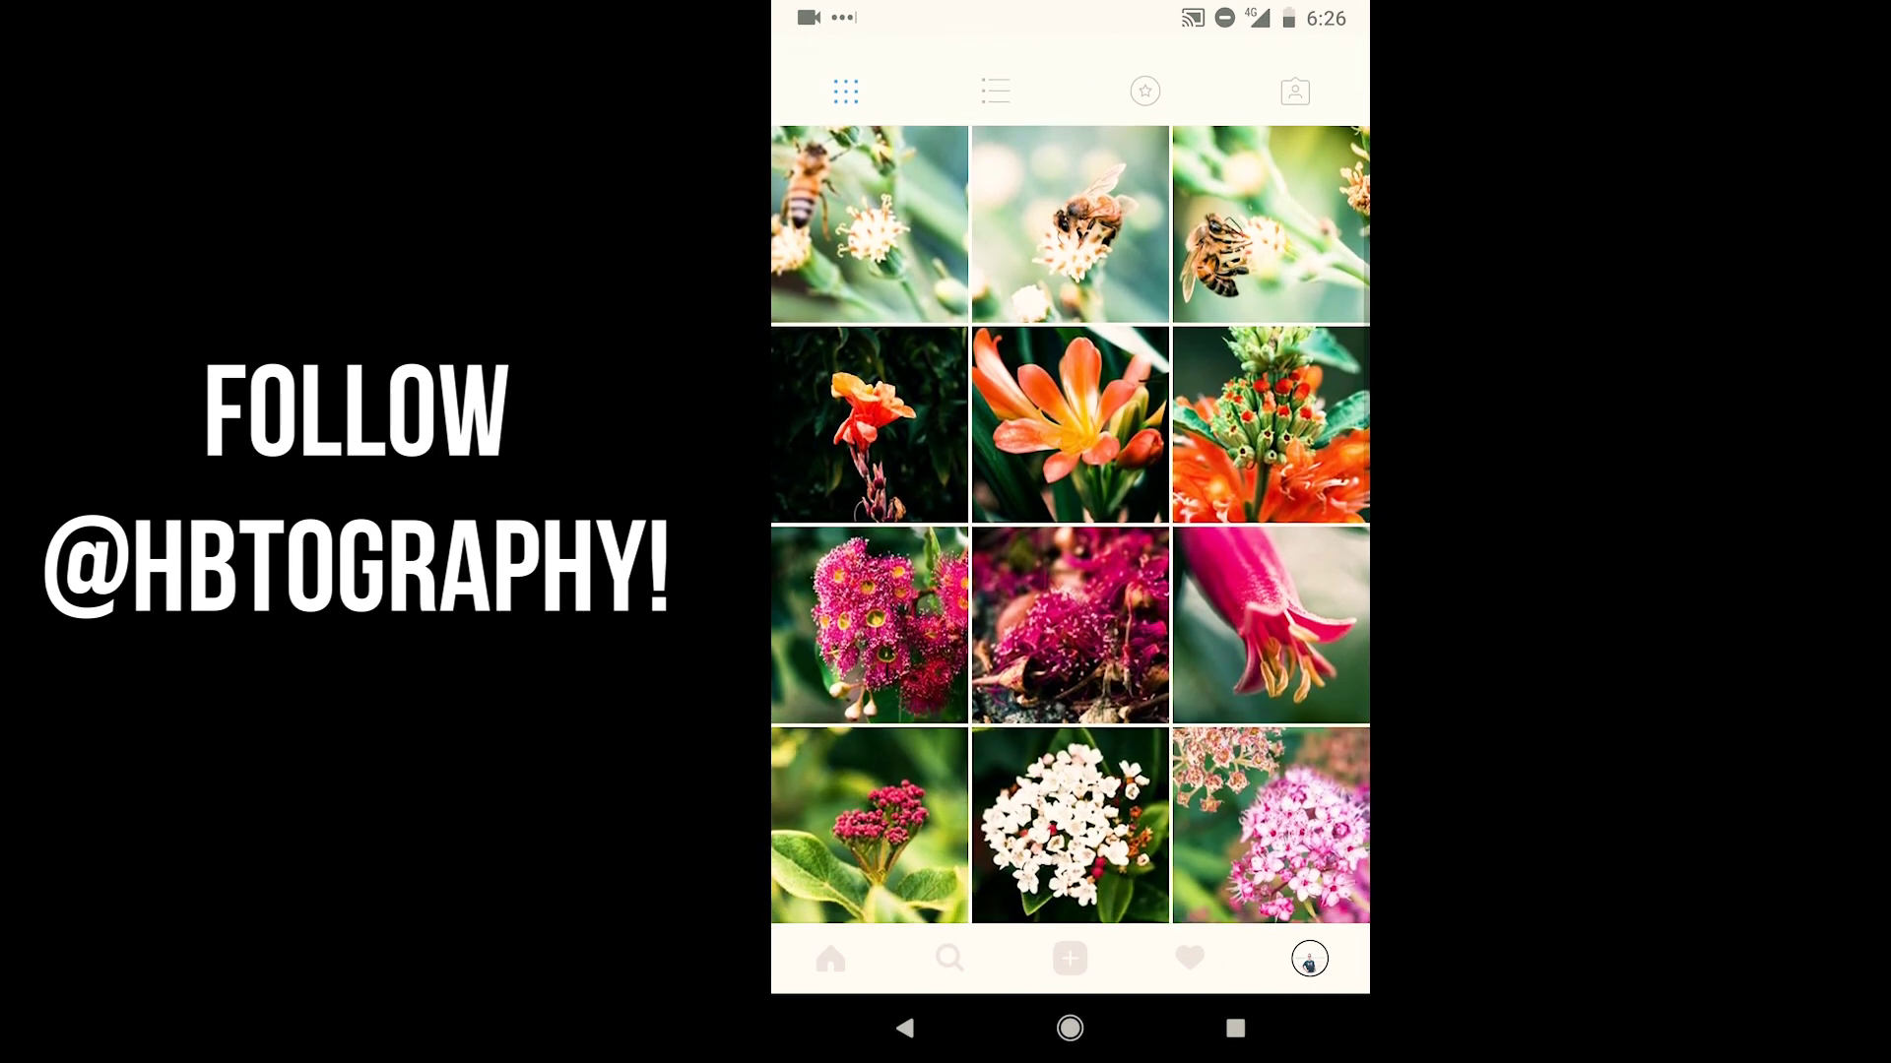
{"action": "scroll", "coordinate": [1071, 493], "scroll_direction": "down", "scroll_amount": 5}
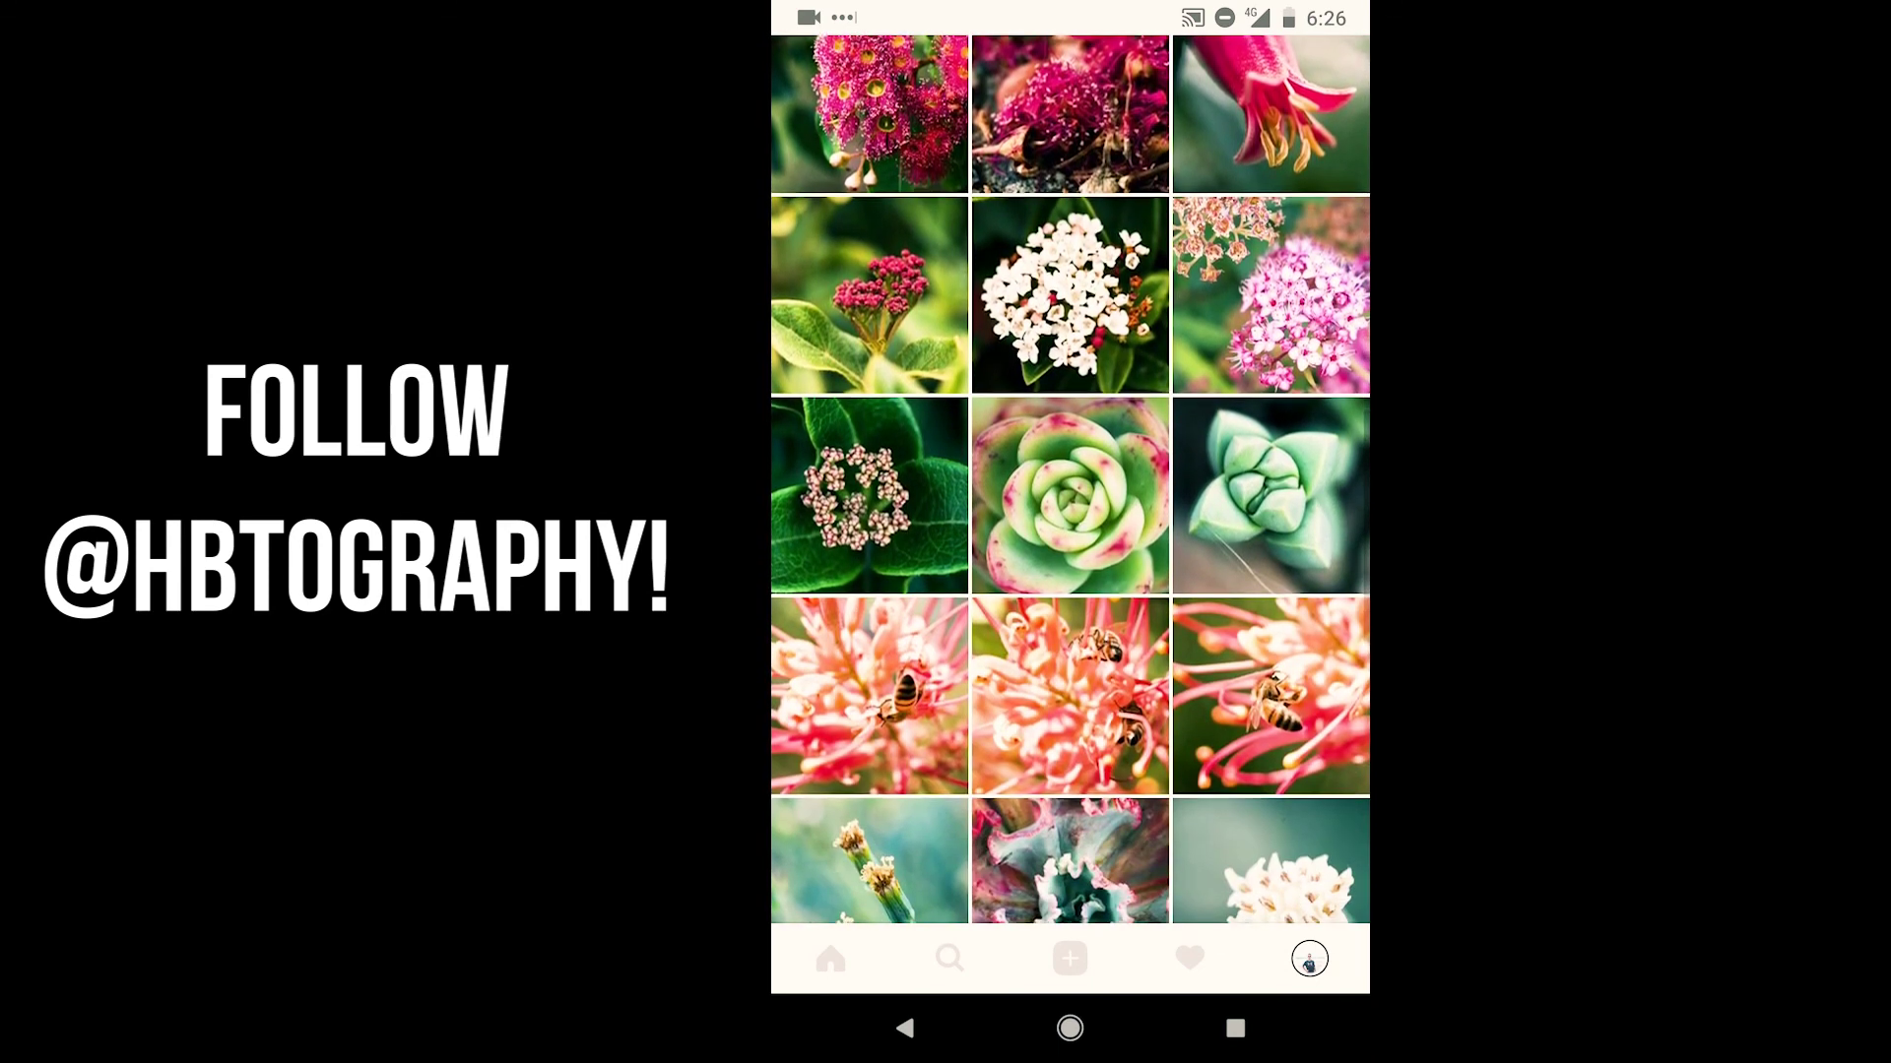
{"action": "scroll", "coordinate": [1071, 492], "scroll_direction": "down", "scroll_amount": 4}
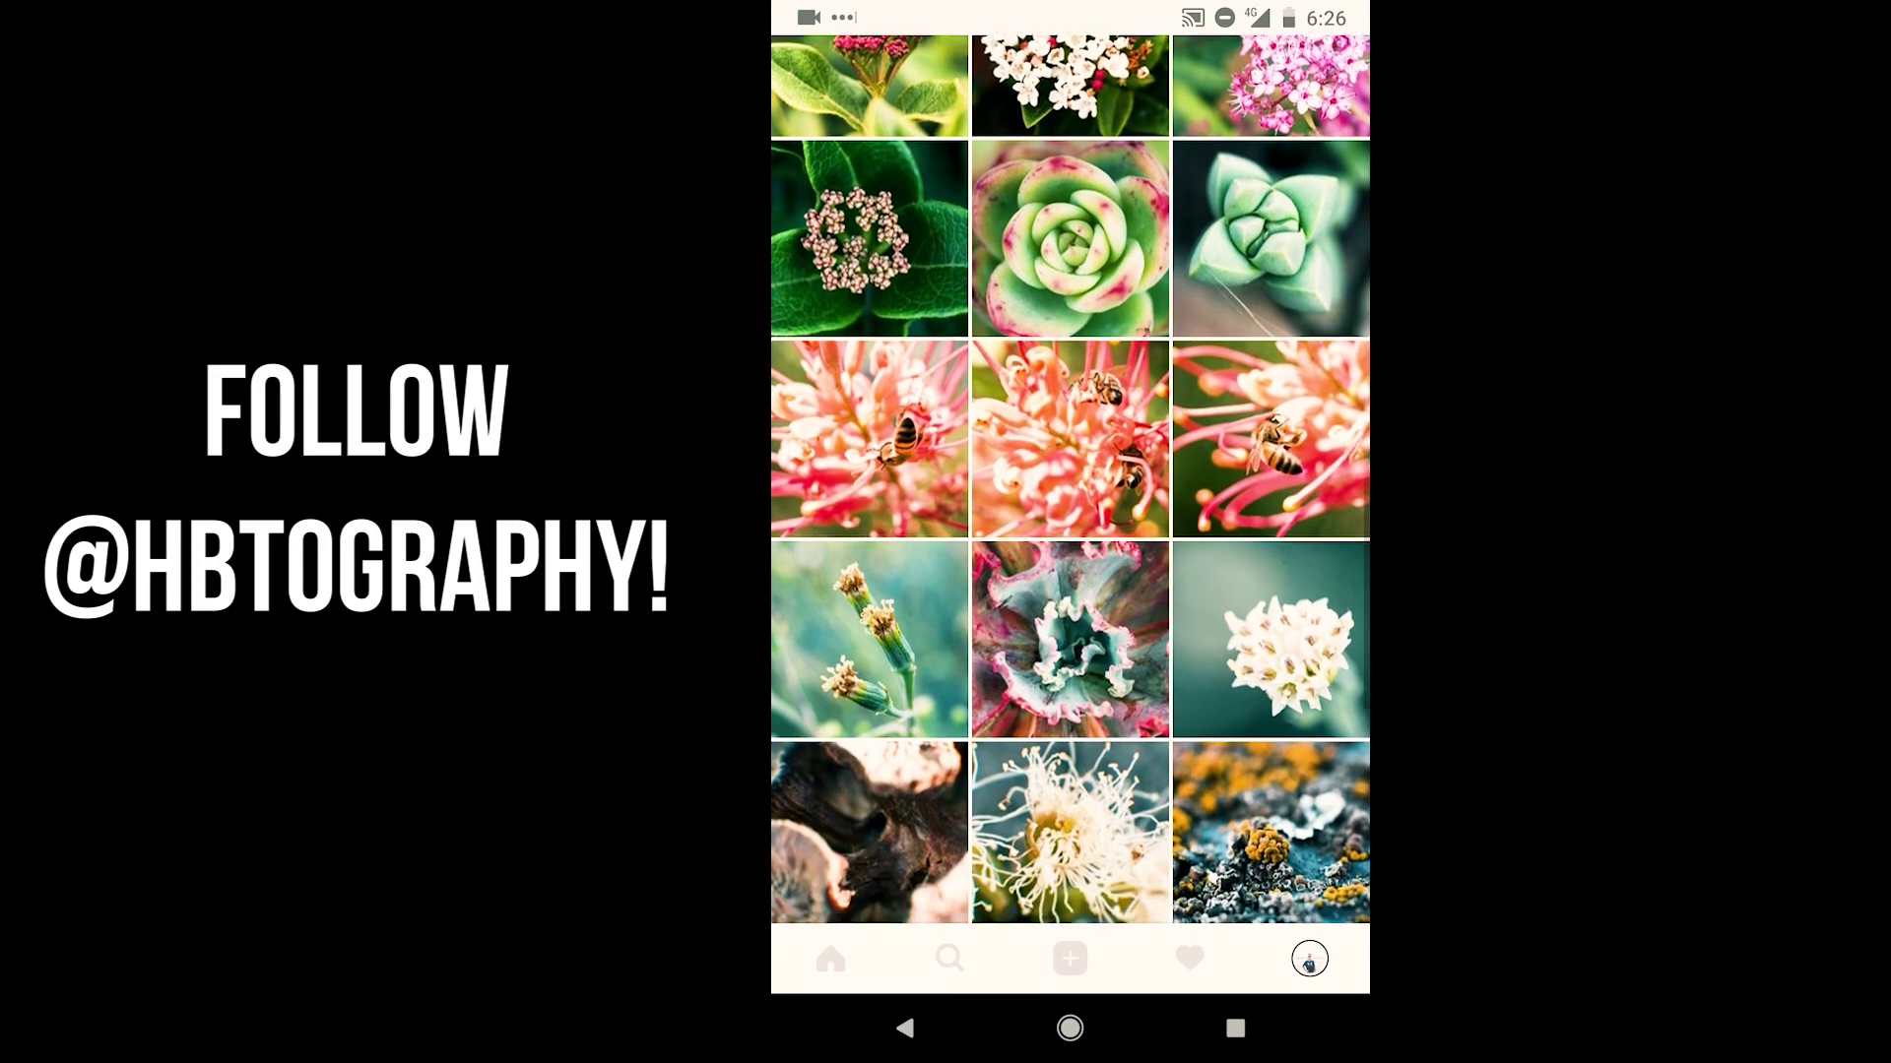
{"action": "scroll", "coordinate": [1070, 492], "scroll_direction": "down", "scroll_amount": 4}
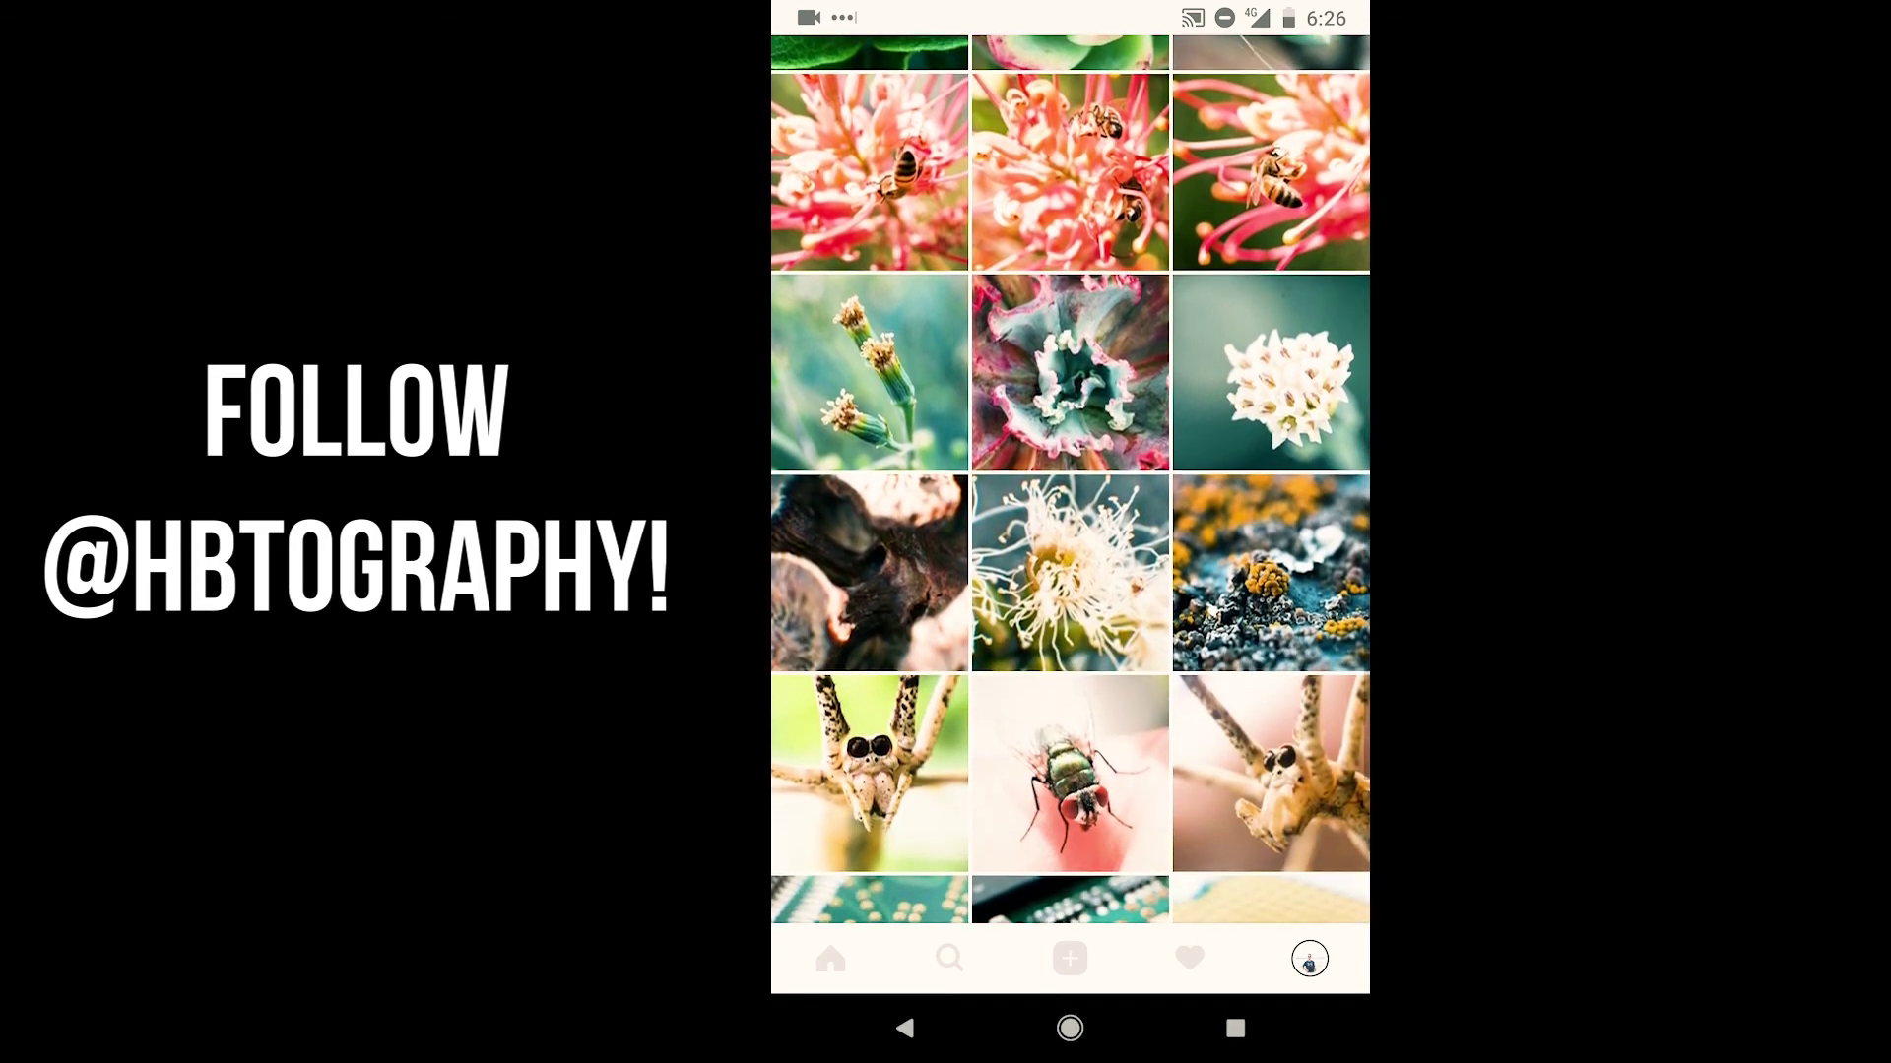